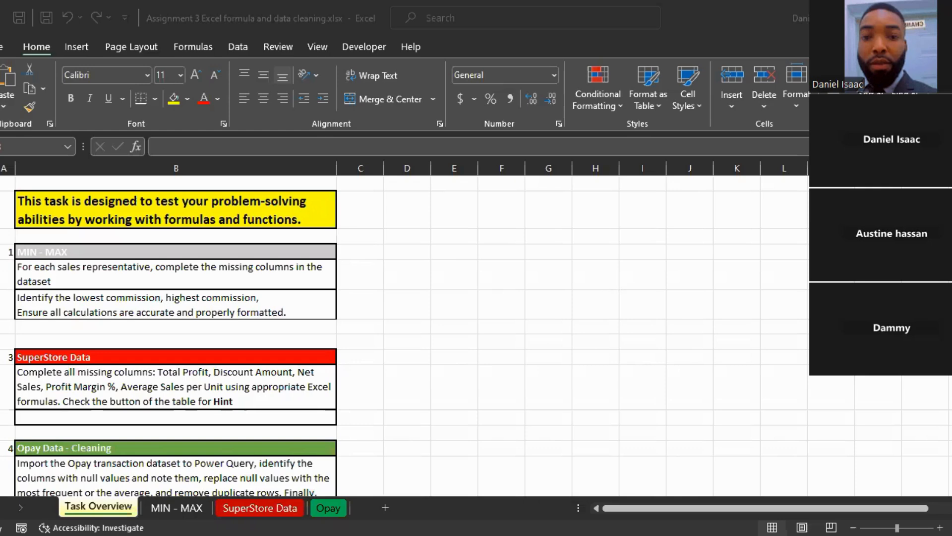
Step: Look through the MIN - MAX, SuperStore Data and Opay sheets and review the assignment instructions on the Task Overview sheet
{"action": "left_click", "coordinate": [717, 429]}
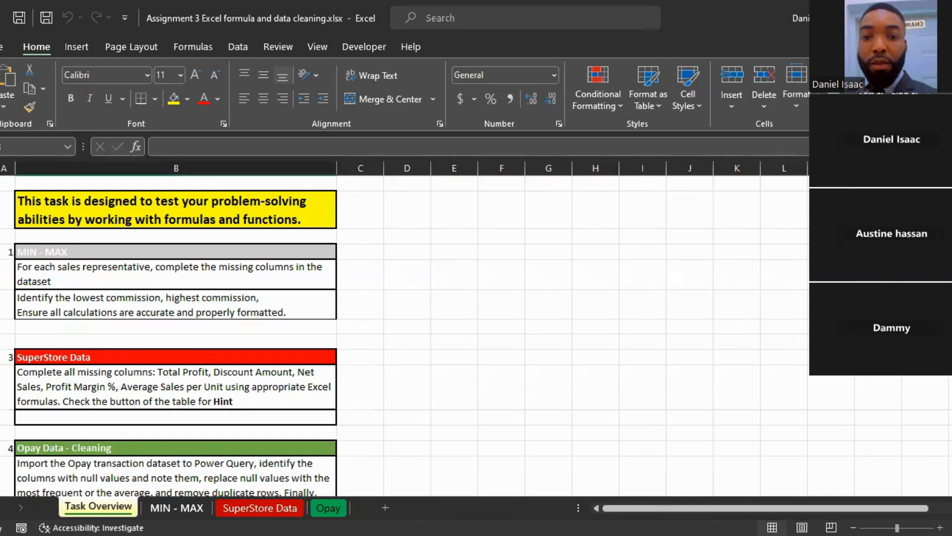
{"action": "key", "text": "ctrl+Page_Down"}
{"action": "key", "text": "ctrl+Page_Down"}
{"action": "key", "text": "ctrl+Page_Down"}
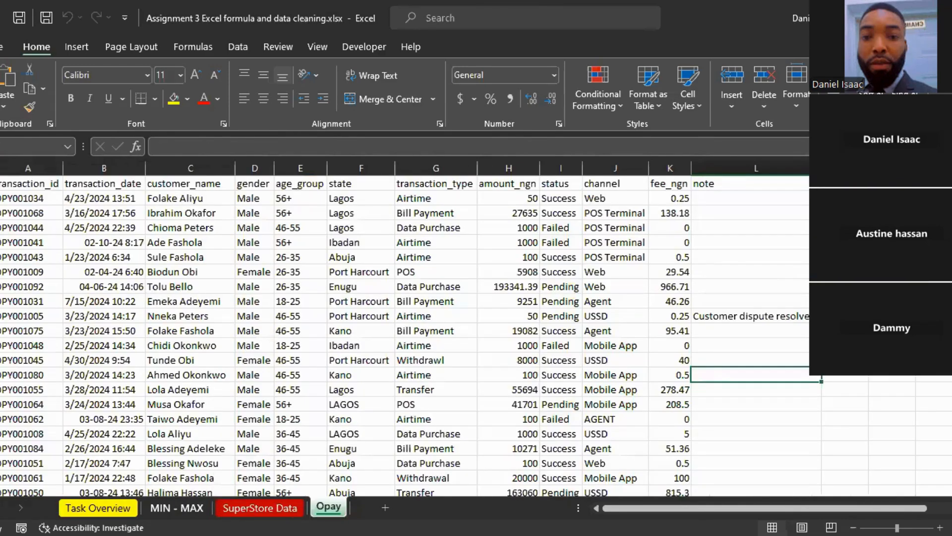
{"action": "key", "text": "ctrl+Page_Up"}
{"action": "key", "text": "ctrl+Page_Up"}
{"action": "key", "text": "ctrl+Page_Up"}
{"action": "key", "text": "ctrl+Page_Down"}
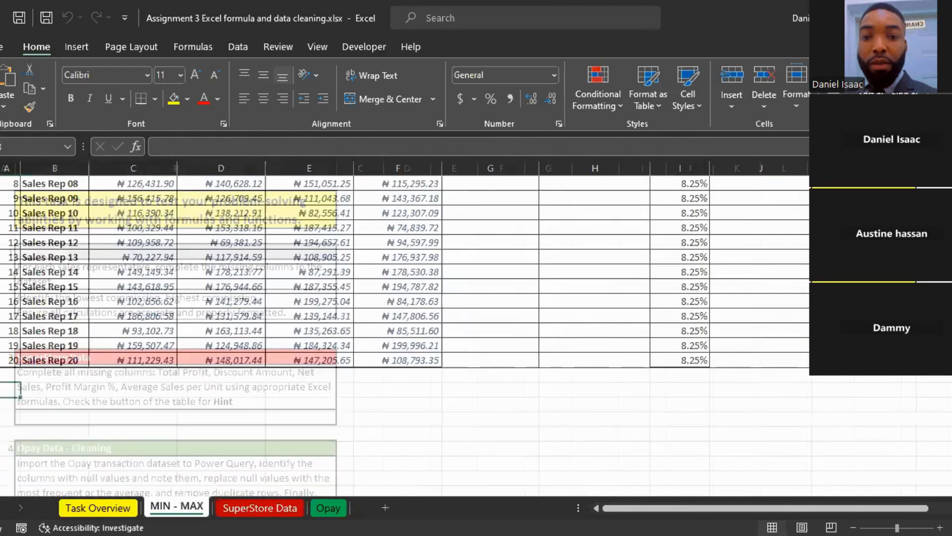
{"action": "key", "text": "ctrl+Page_Down"}
{"action": "key", "text": "ctrl+Page_Down"}
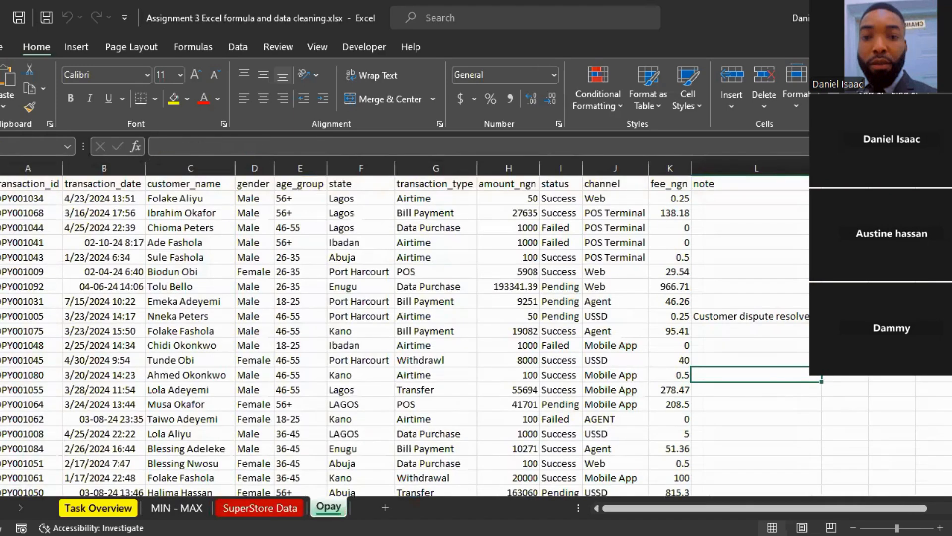
{"action": "left_click", "coordinate": [98, 508]}
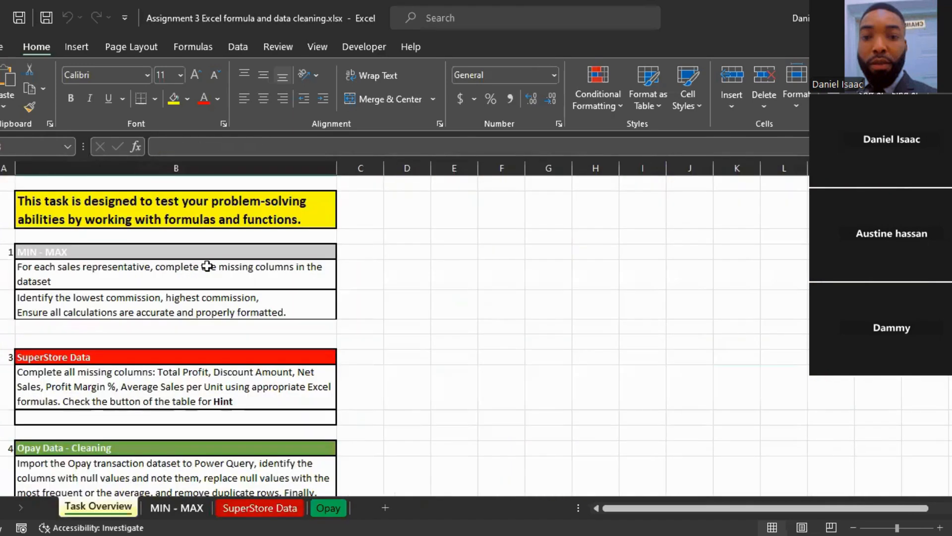
{"action": "key", "text": "ctrl+Page_Down"}
{"action": "key", "text": "ctrl+Page_Down"}
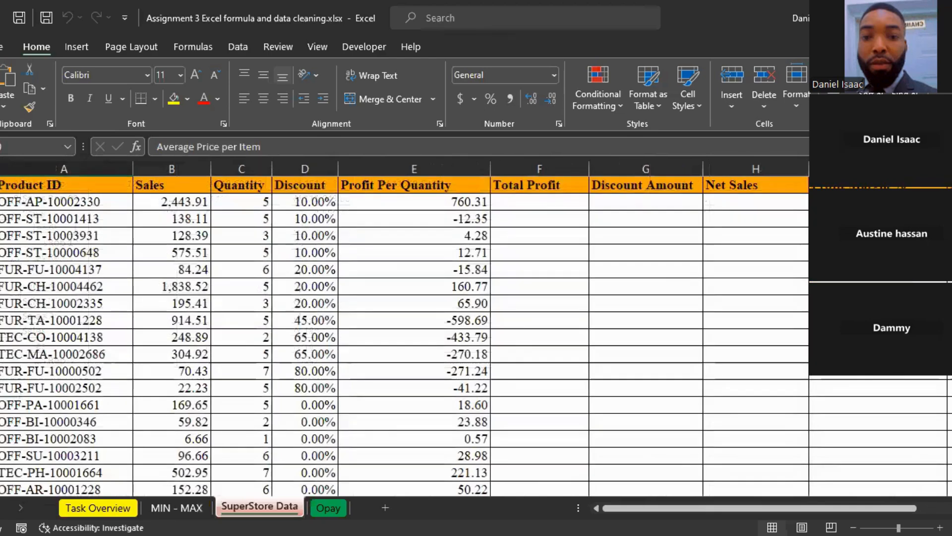
{"action": "key", "text": "ctrl+Page_Down"}
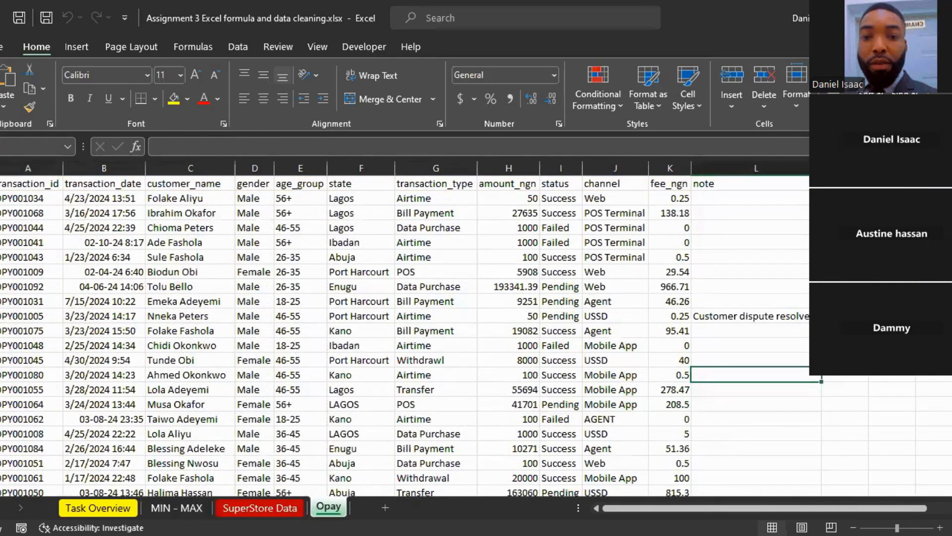
{"action": "key", "text": "ctrl+Page_Up"}
{"action": "key", "text": "ctrl+Page_Up"}
{"action": "scroll", "coordinate": [491, 270], "scroll_direction": "up", "scroll_amount": 1}
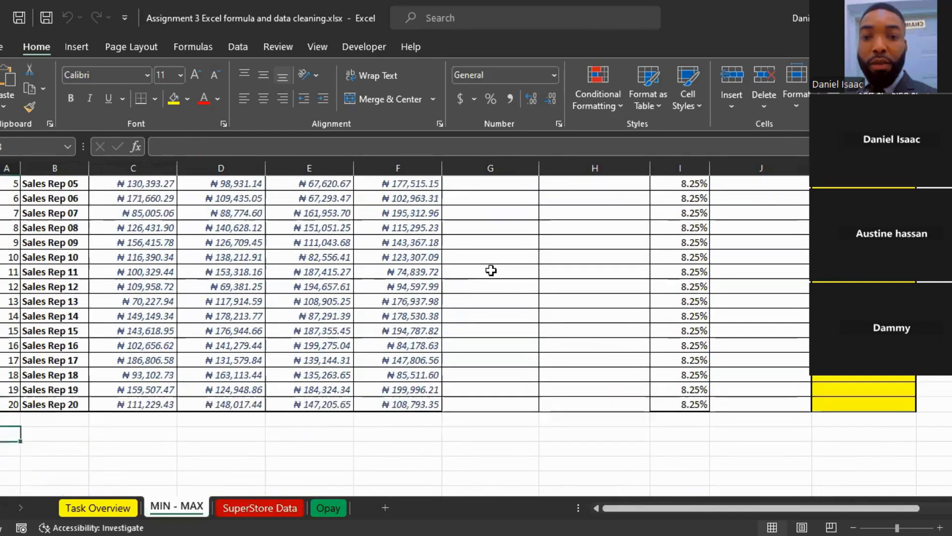
{"action": "left_click", "coordinate": [260, 507]}
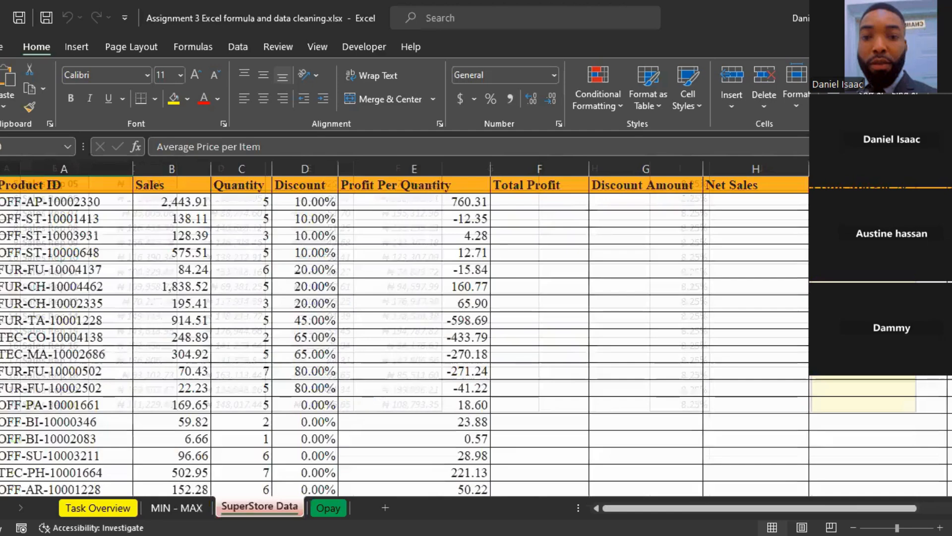
{"action": "key", "text": "ctrl+Page_Down"}
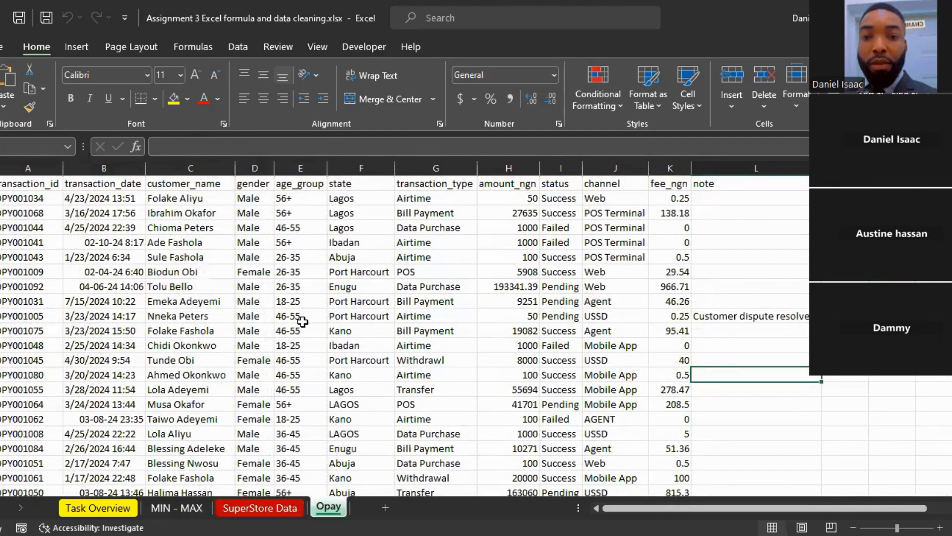
{"action": "key", "text": "ctrl+Page_Up"}
{"action": "key", "text": "ctrl+Page_Up"}
{"action": "key", "text": "ctrl+Page_Up"}
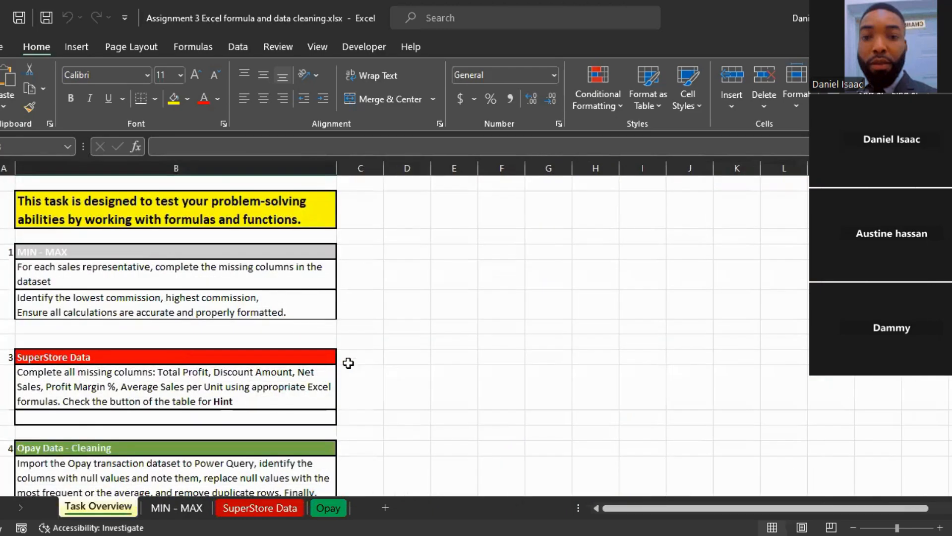
{"action": "key", "text": "ctrl+Page_Down"}
{"action": "key", "text": "ctrl+Page_Down"}
{"action": "key", "text": "ctrl+Page_Down"}
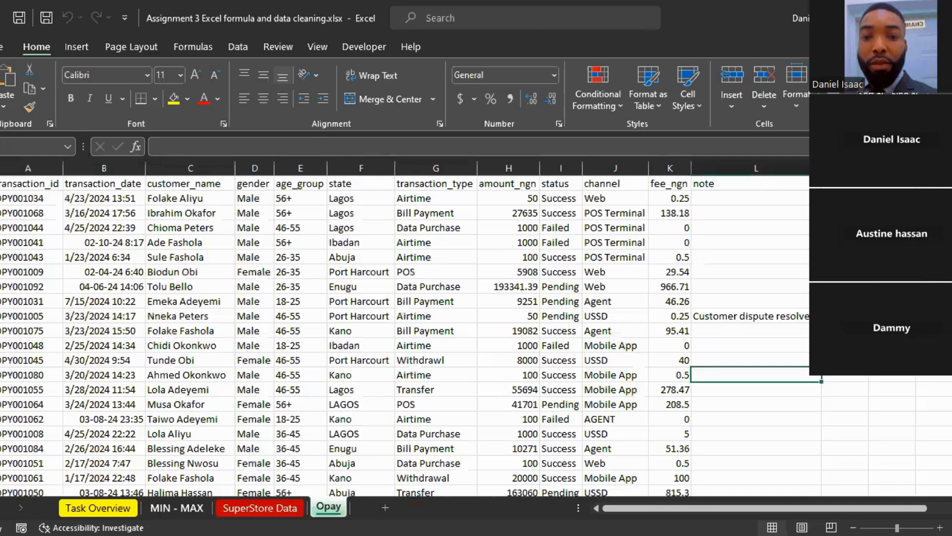
{"action": "key", "text": "ctrl+Page_Up"}
{"action": "key", "text": "ctrl+Page_Up"}
{"action": "key", "text": "ctrl+Page_Up"}
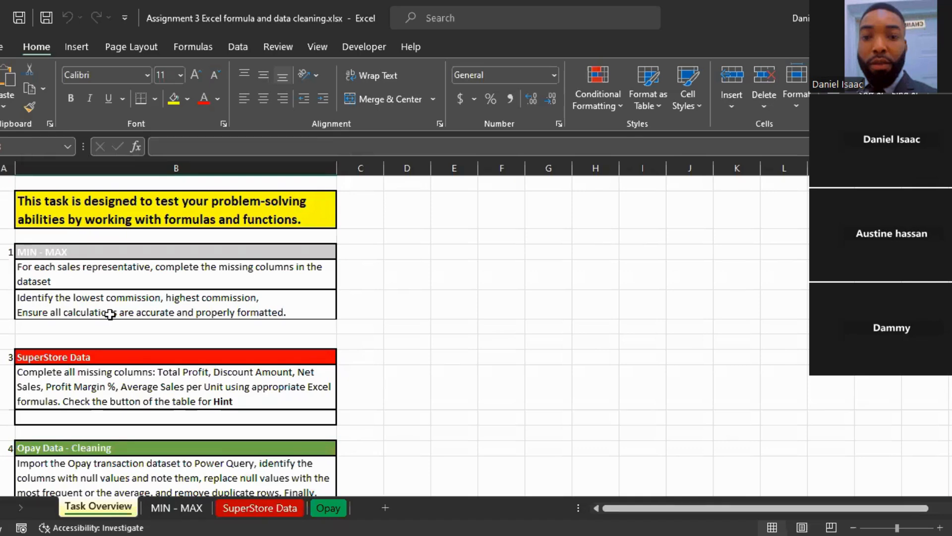
{"action": "left_click", "coordinate": [8, 354]}
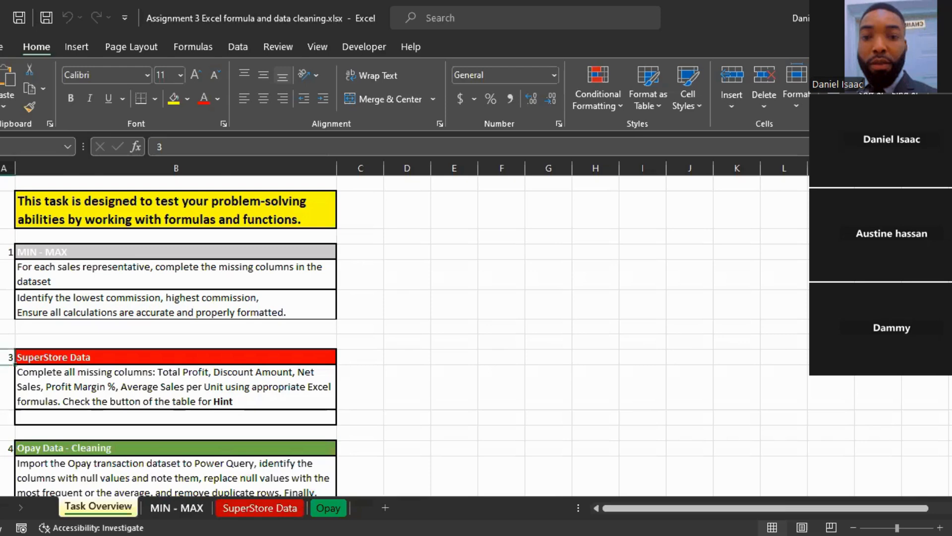
Step: Open the MIN - MAX sheet and examine the sales rep commission table, with Sales Rep 01's total commission cell selected
{"action": "left_click", "coordinate": [177, 507]}
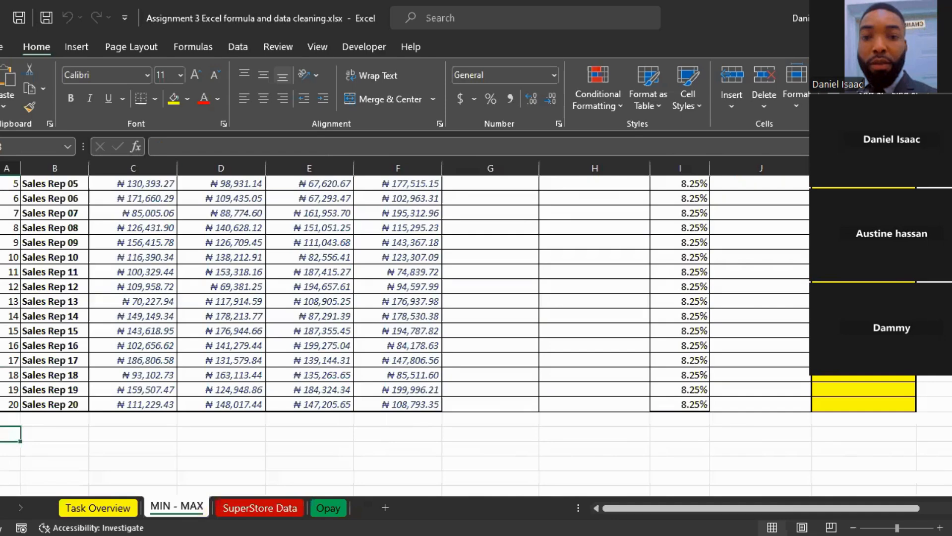
{"action": "scroll", "coordinate": [405, 335], "scroll_direction": "up", "scroll_amount": 4}
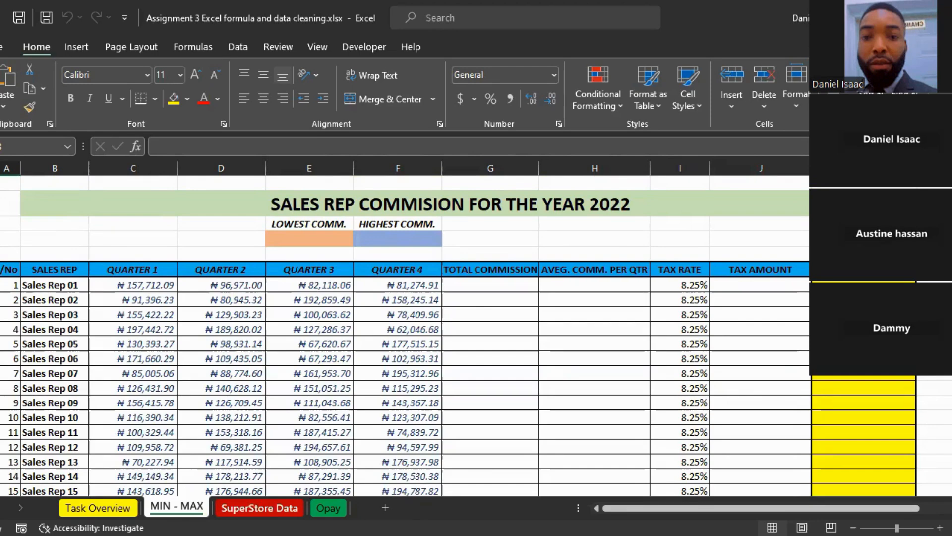
{"action": "left_click", "coordinate": [481, 288]}
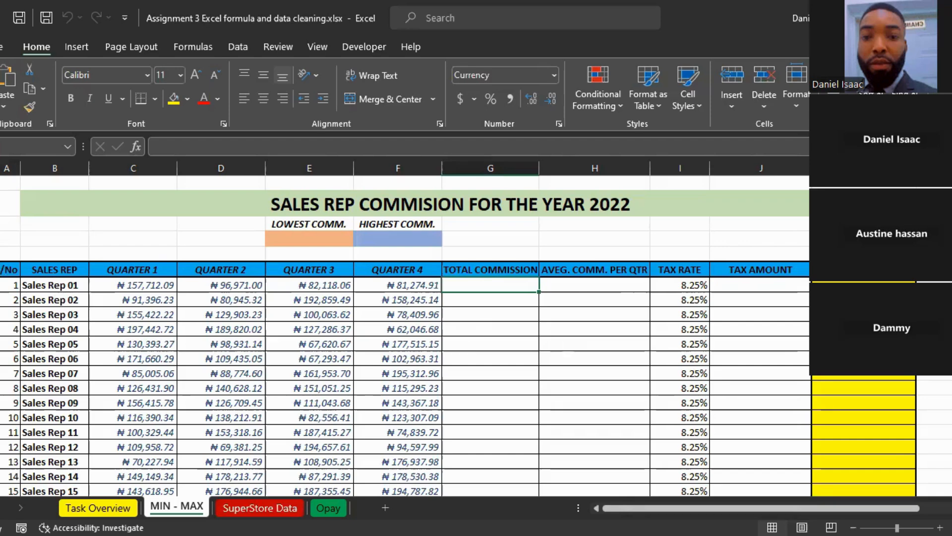
{"action": "scroll", "coordinate": [476, 336], "scroll_direction": "down", "scroll_amount": 3}
{"action": "scroll", "coordinate": [476, 336], "scroll_direction": "up", "scroll_amount": 3}
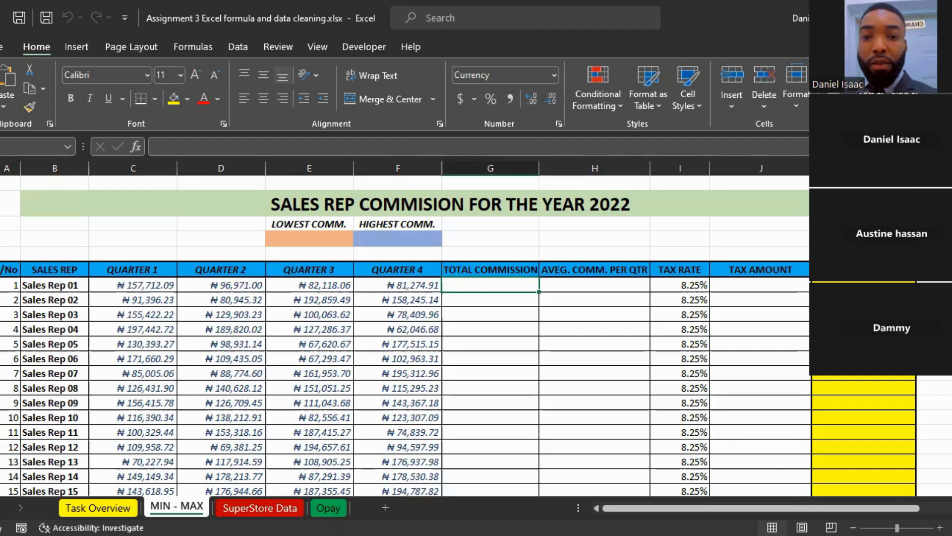
{"action": "key", "text": "alt+Tab"}
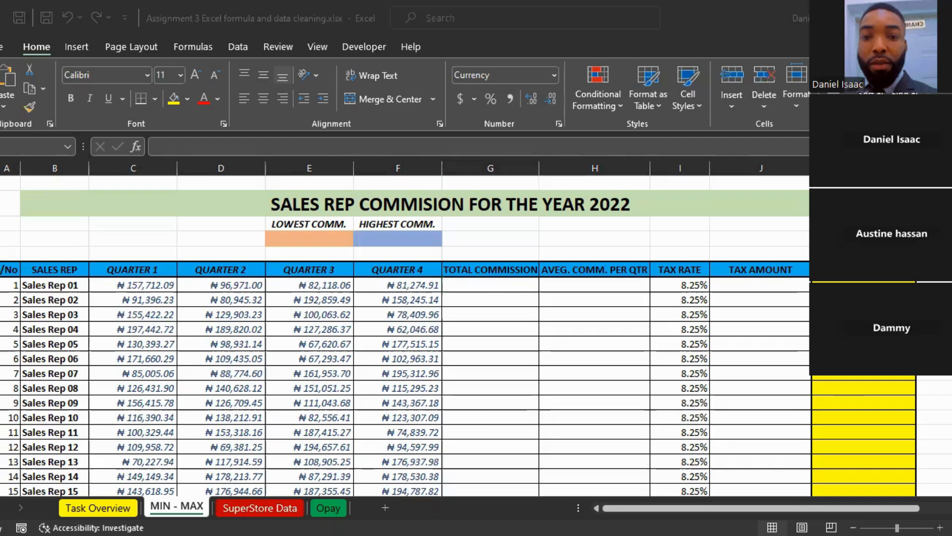
{"action": "mouse_move", "coordinate": [951, 399]}
{"action": "left_mouse_down"}
{"action": "mouse_move", "coordinate": [950, 436]}
{"action": "mouse_move", "coordinate": [951, 400]}
{"action": "left_mouse_up"}
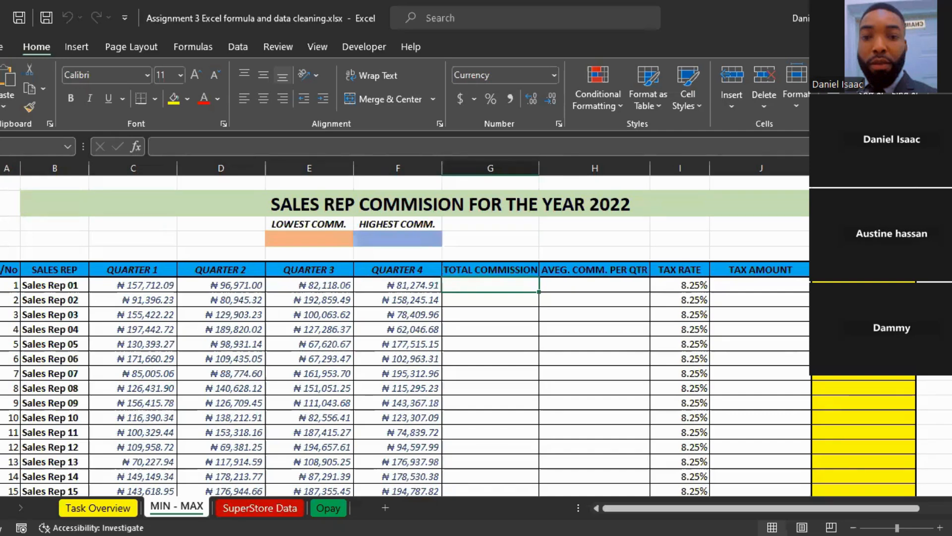
{"action": "key", "text": "alt+Tab"}
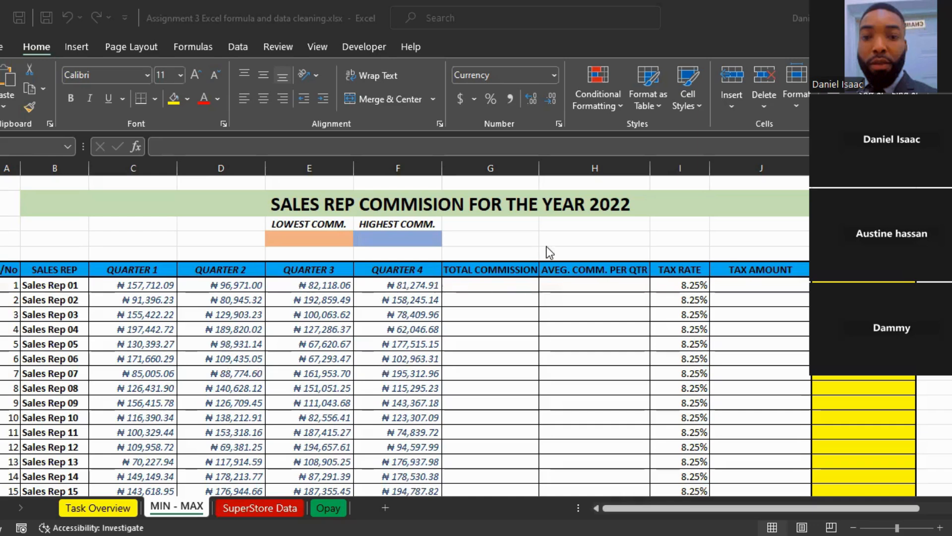
{"action": "left_click", "coordinate": [467, 284]}
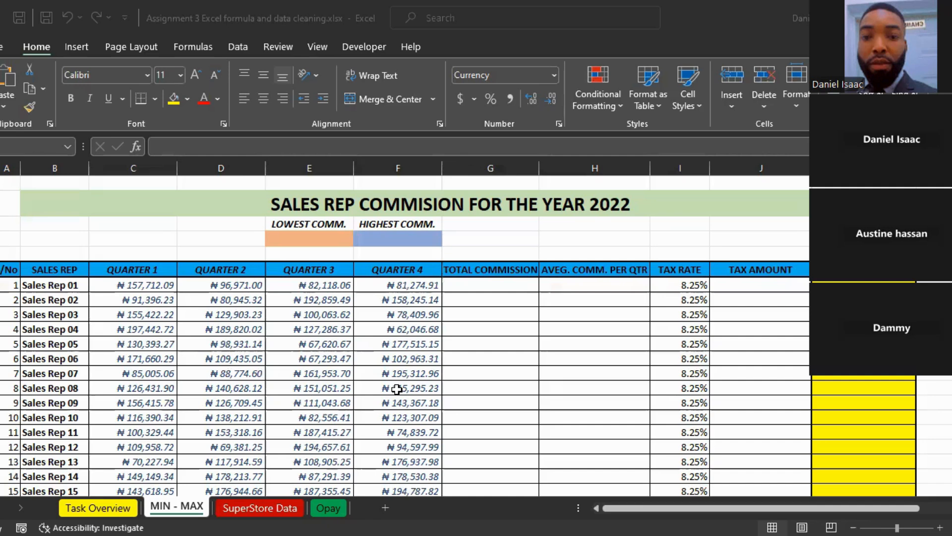
{"action": "left_click", "coordinate": [683, 210]}
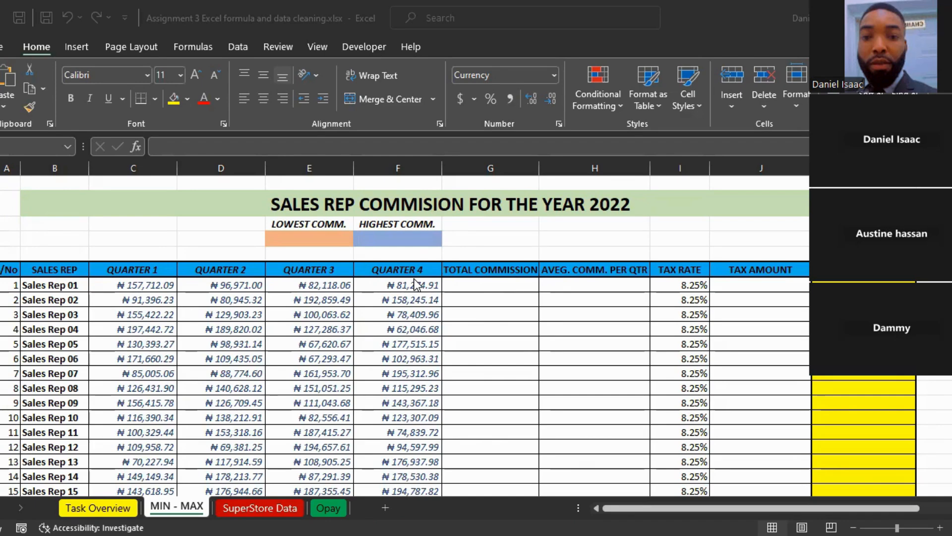
{"action": "left_click", "coordinate": [470, 283]}
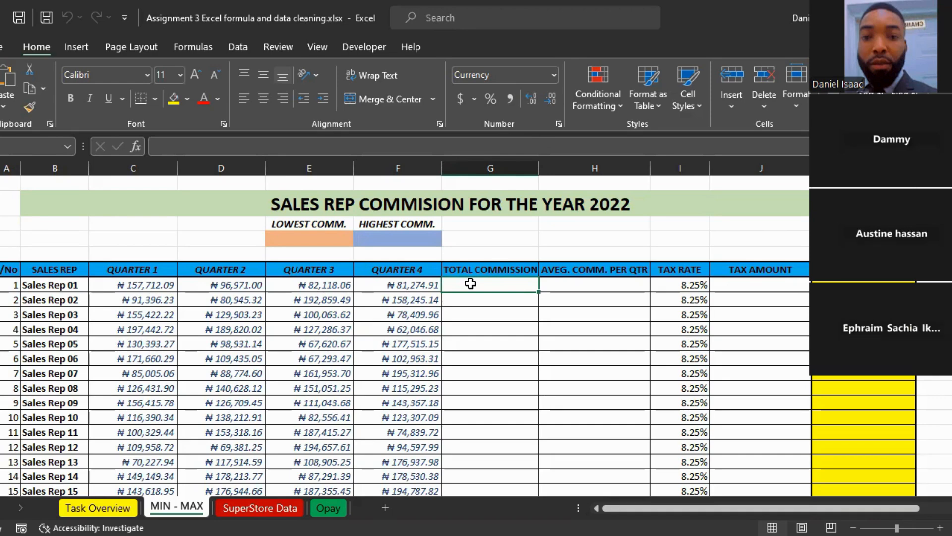
{"action": "left_click", "coordinate": [234, 167]}
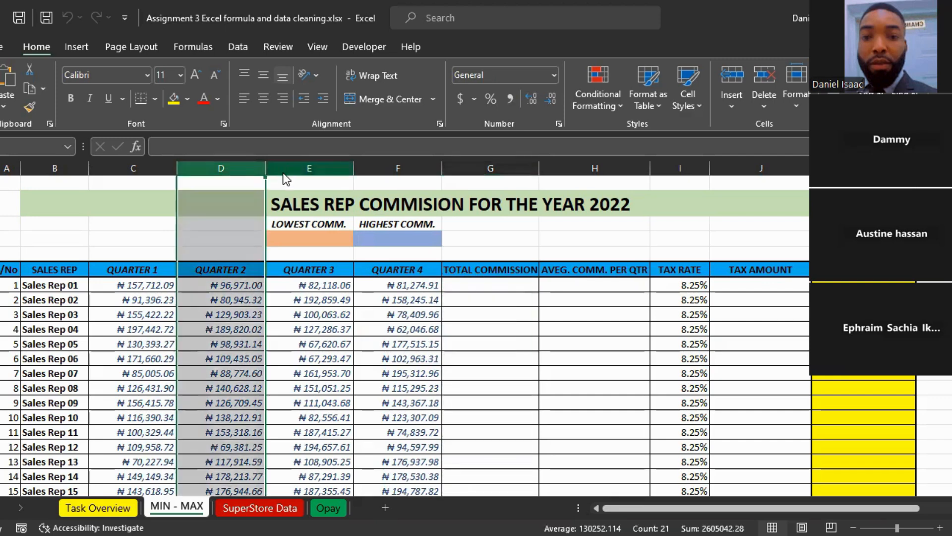
{"action": "left_click", "coordinate": [466, 283]}
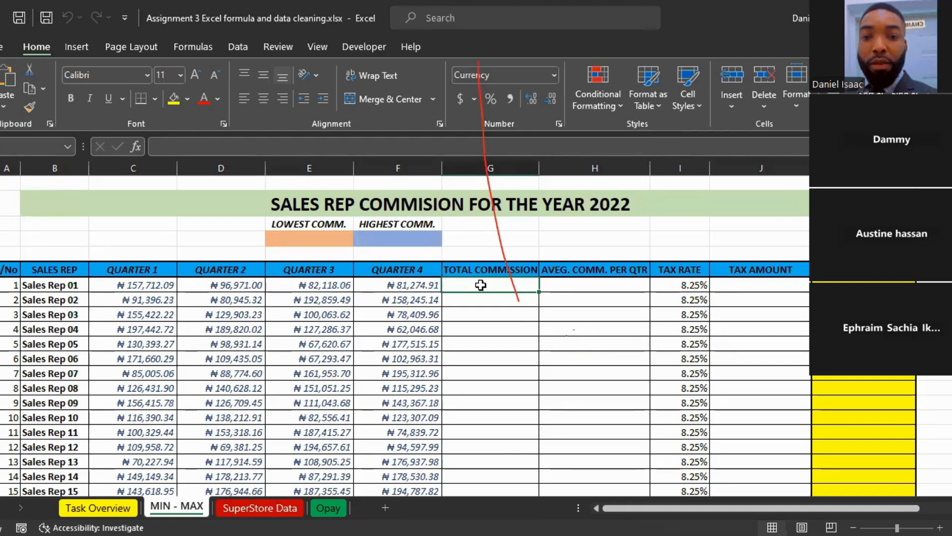
{"action": "type", "text": "="}
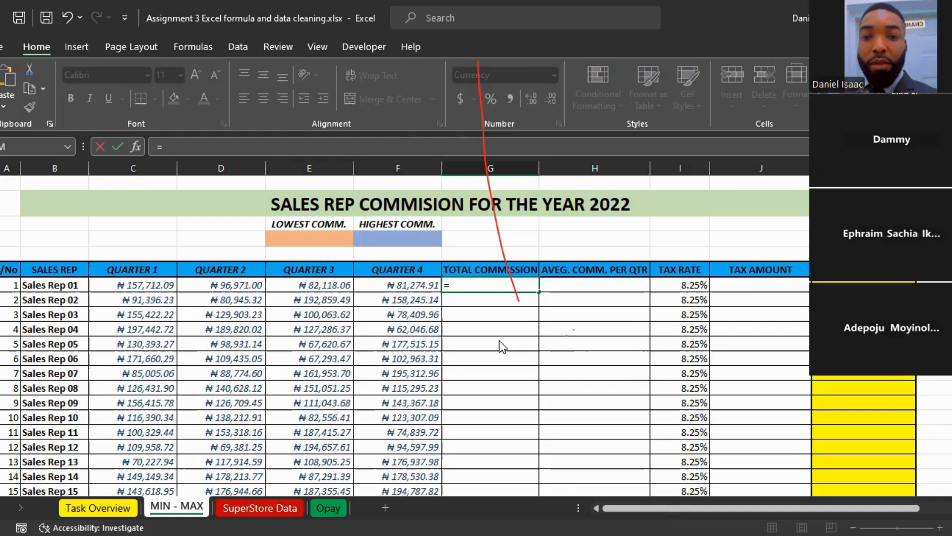
{"action": "left_click", "coordinate": [493, 291]}
{"action": "key", "text": "BackSpace"}
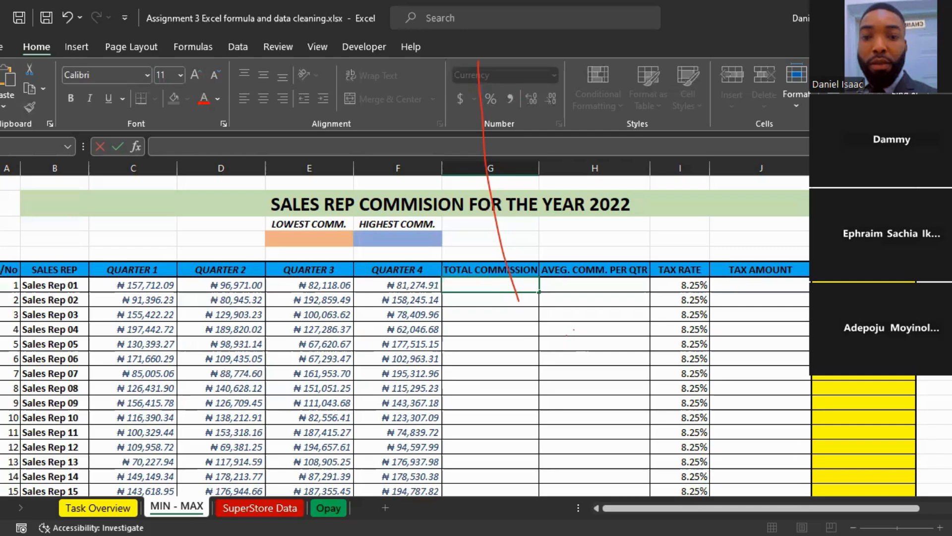
Step: Check the Opay sheet and review the MIN - MAX task heading on the Task Overview sheet
{"action": "left_click", "coordinate": [328, 508]}
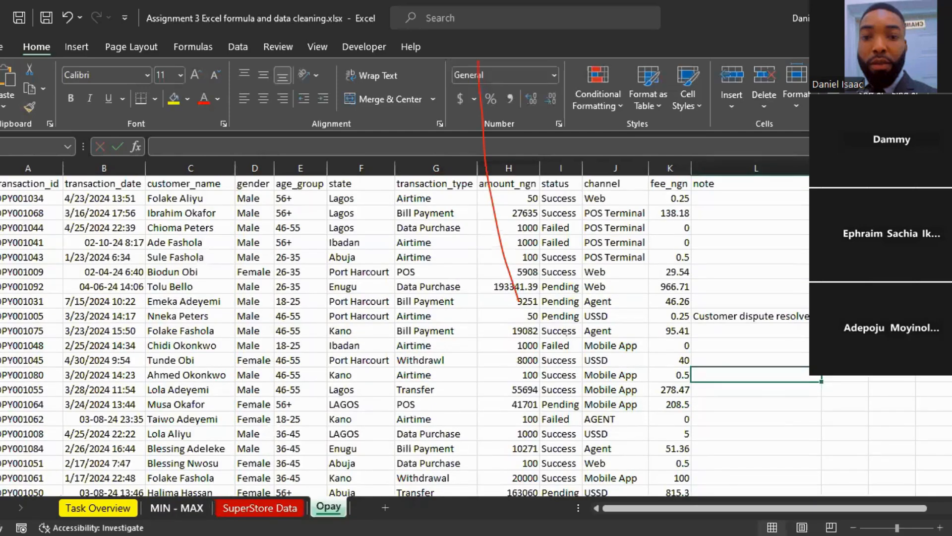
{"action": "key", "text": "ctrl+Page_Up"}
{"action": "key", "text": "ctrl+Page_Up"}
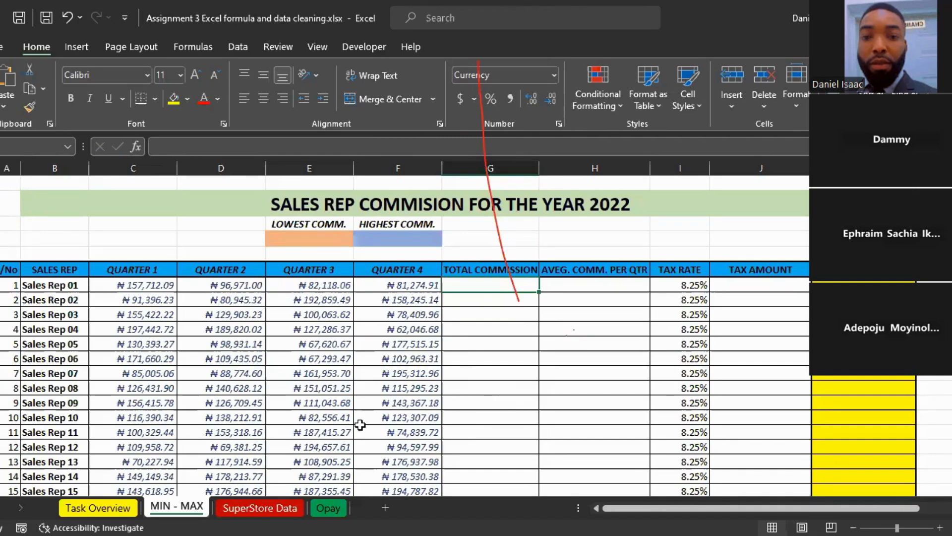
{"action": "left_click", "coordinate": [79, 508]}
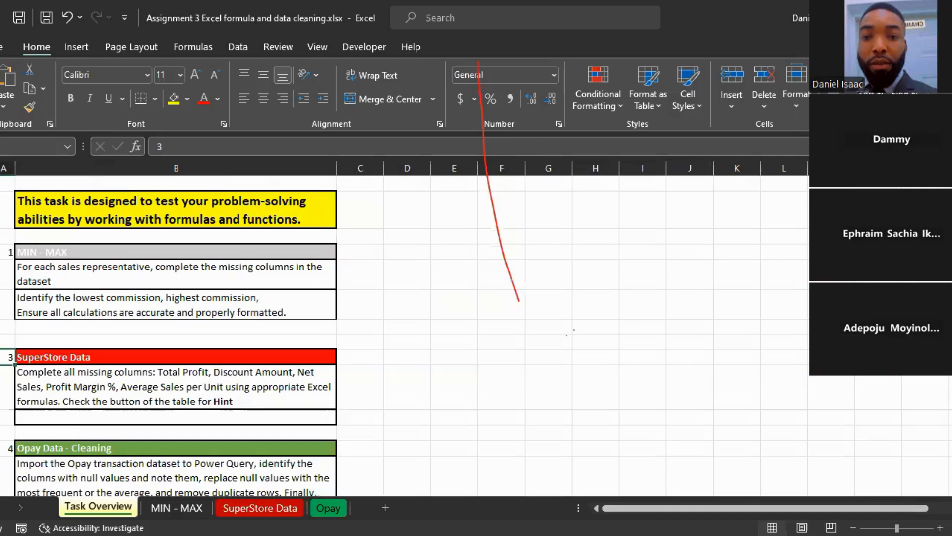
{"action": "left_click", "coordinate": [68, 255]}
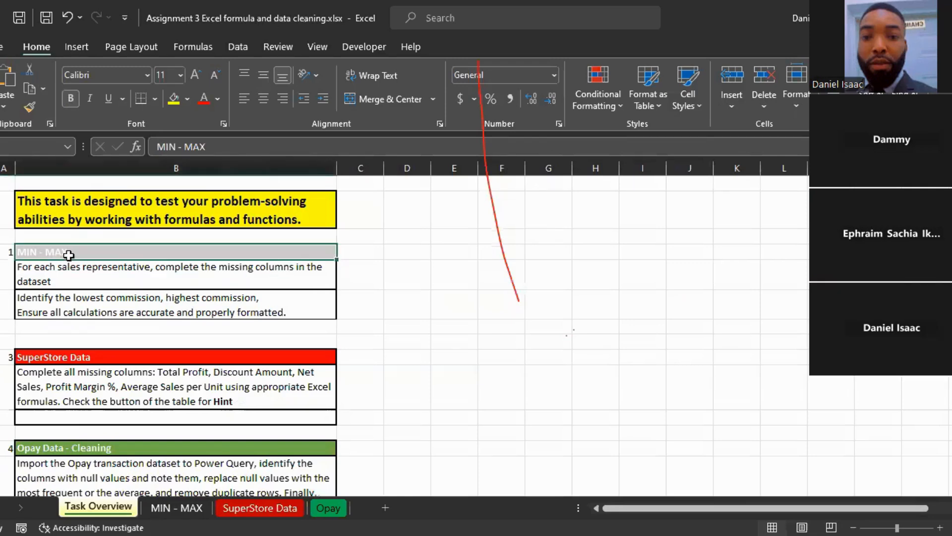
Step: Return to the MIN - MAX sheet
{"action": "left_click", "coordinate": [177, 508]}
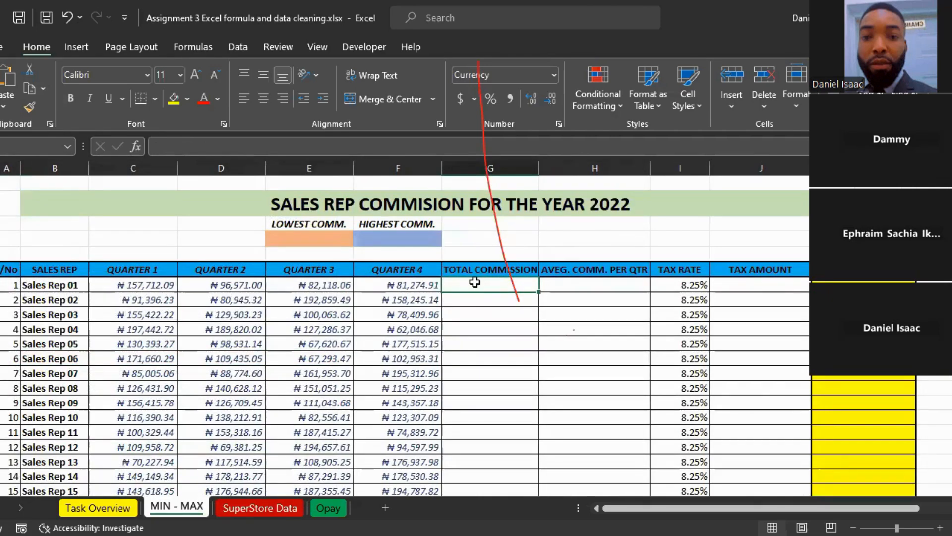
Step: Try totalling Sales Rep 01's four quarters as separate cells with =SUM(C7,D7,E7,F7), and clear the total commission cell again
{"action": "type", "text": "="}
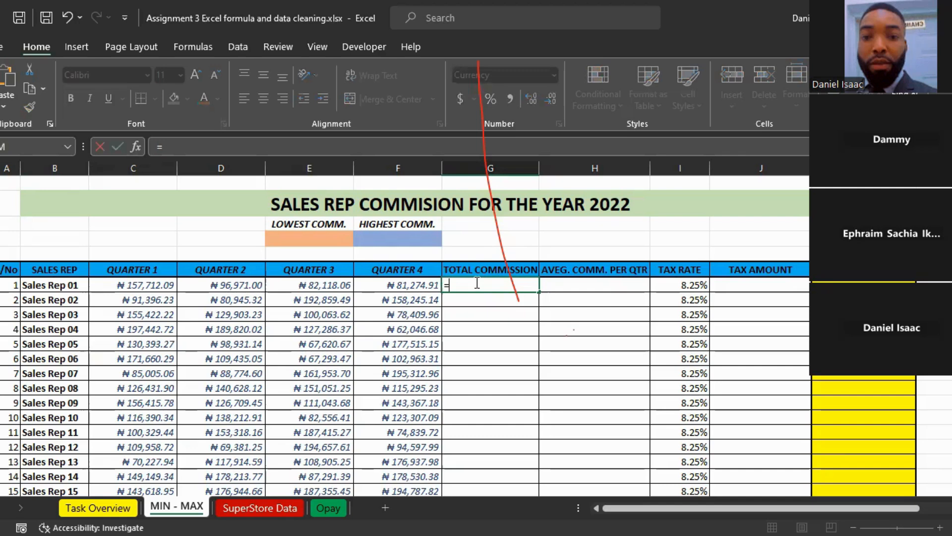
{"action": "type", "text": "sum"}
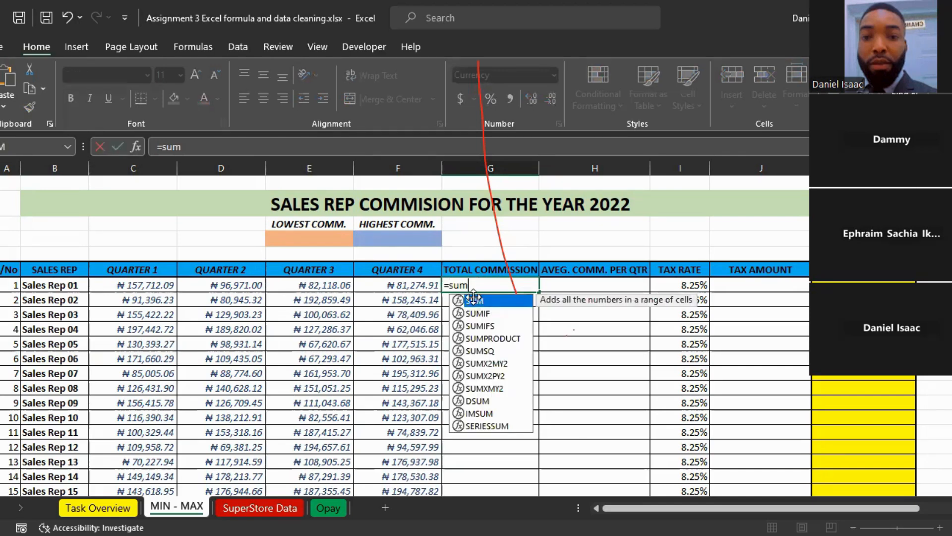
{"action": "double_click", "coordinate": [474, 298]}
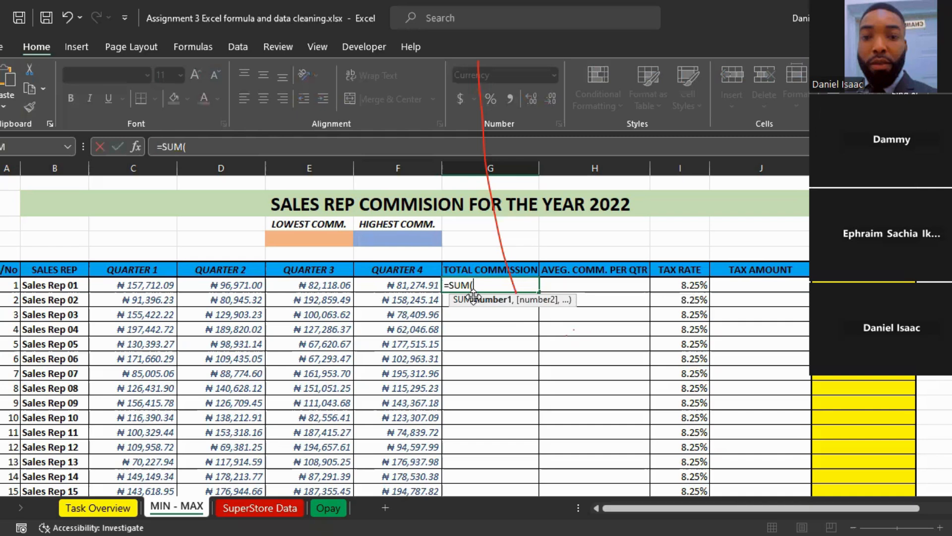
{"action": "left_click", "coordinate": [147, 283]}
{"action": "left_click", "coordinate": [209, 284], "text": "ctrl"}
{"action": "left_click", "coordinate": [309, 284], "text": "ctrl"}
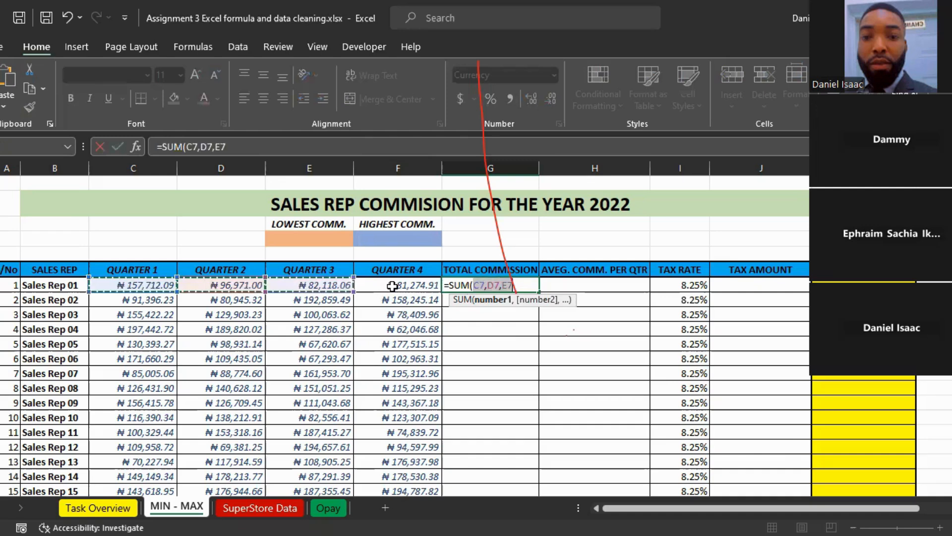
{"action": "left_click", "coordinate": [392, 286], "text": "ctrl"}
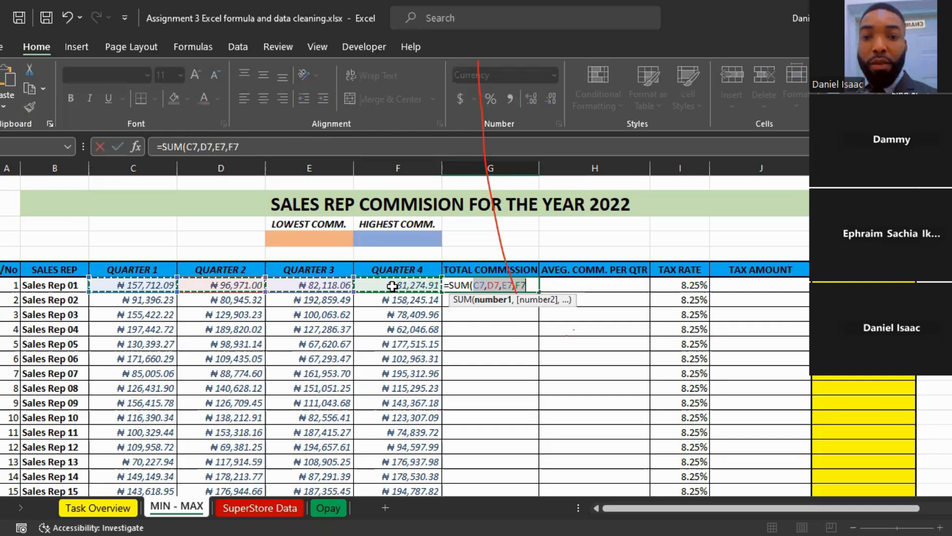
{"action": "key", "text": "Return"}
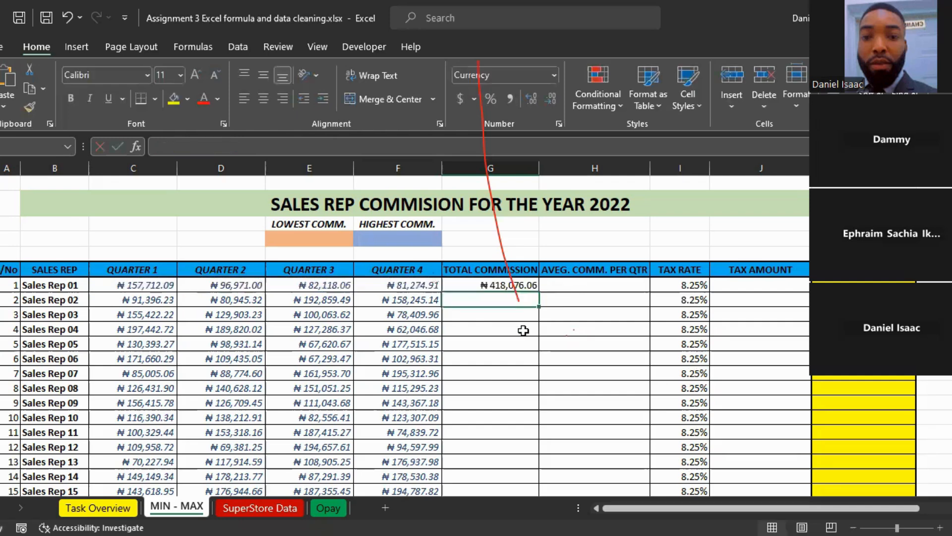
{"action": "left_click", "coordinate": [500, 285]}
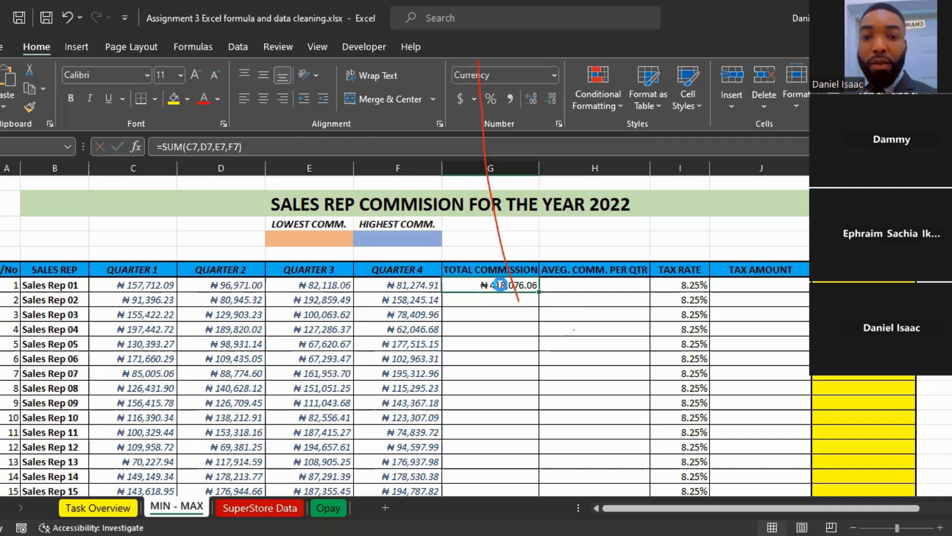
{"action": "key", "text": "Delete"}
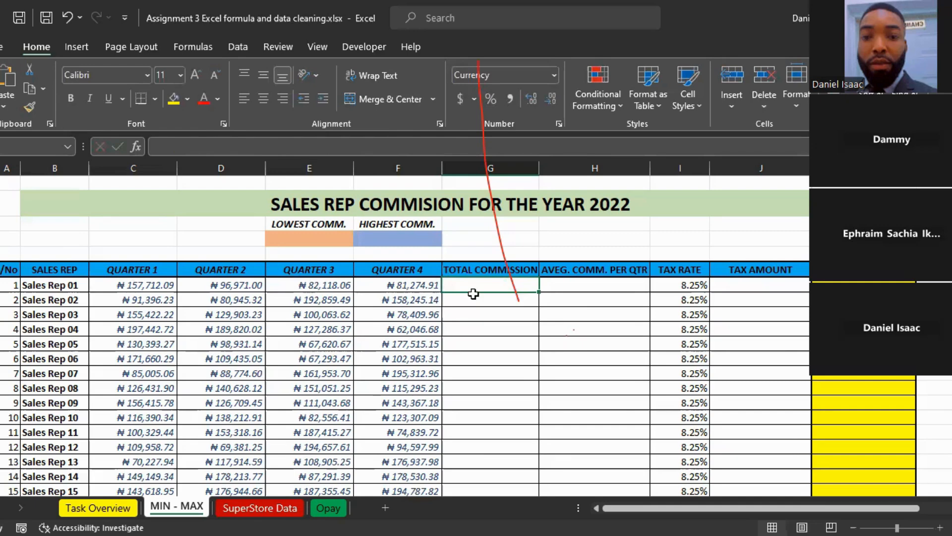
Step: Try the plain range reference =C7:F7 twice as Sales Rep 01's total commission, clearing the cell after each attempt
{"action": "type", "text": "="}
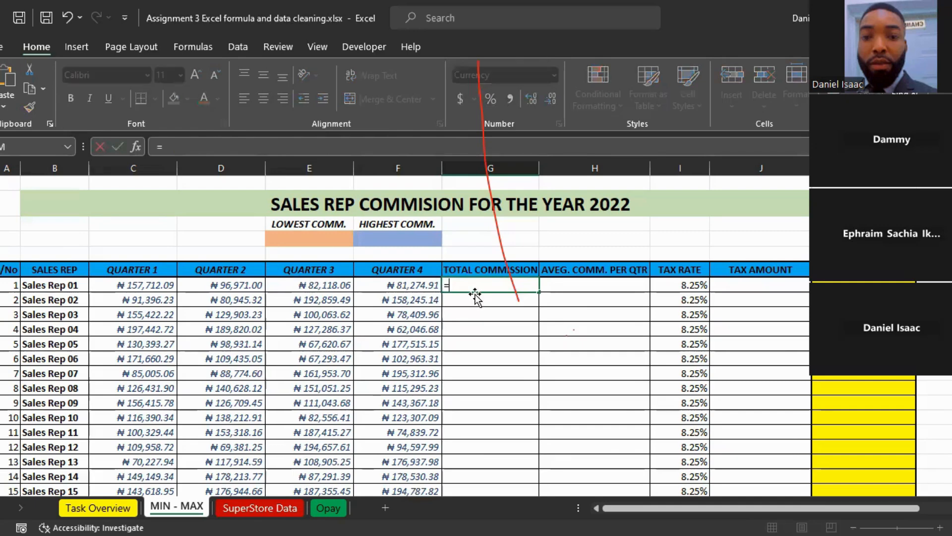
{"action": "left_click", "coordinate": [179, 286]}
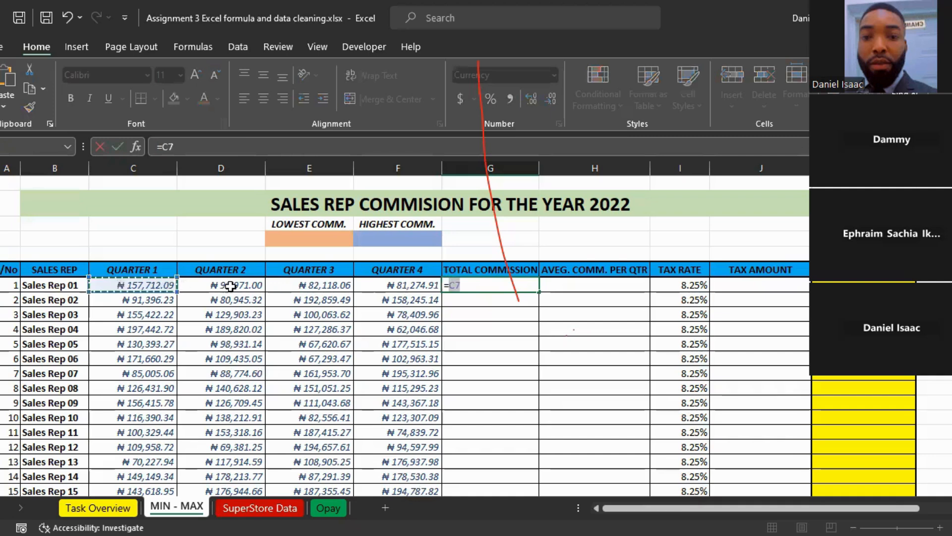
{"action": "left_click", "coordinate": [391, 287], "text": "shift"}
{"action": "key", "text": "Return"}
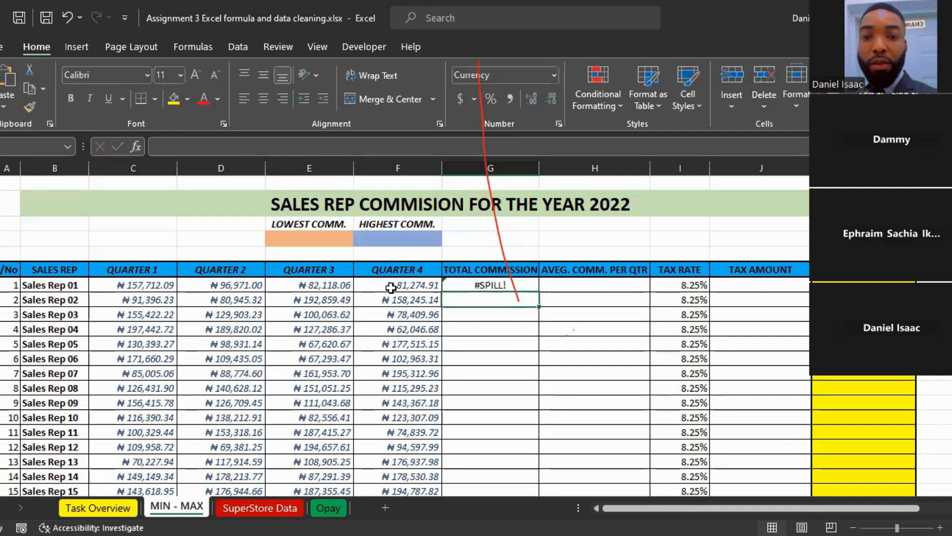
{"action": "left_click", "coordinate": [500, 283]}
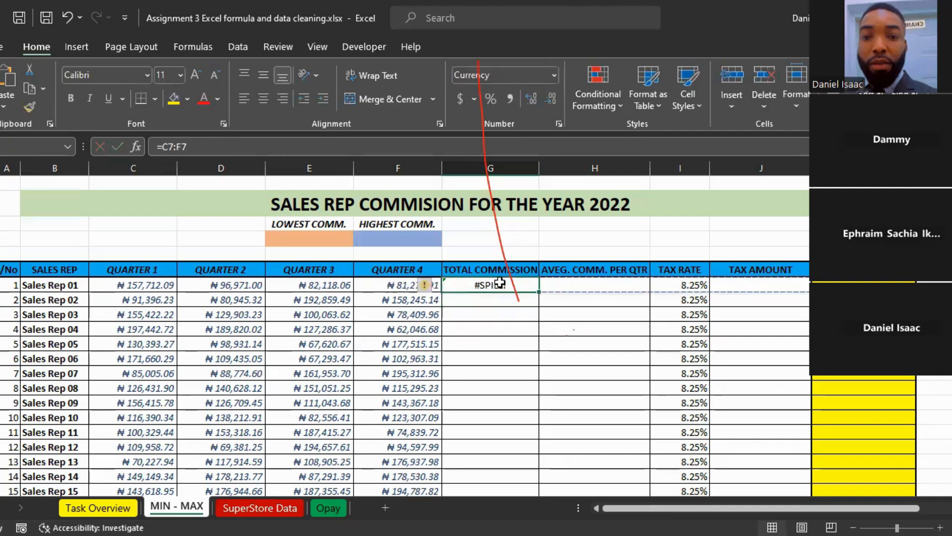
{"action": "key", "text": "Delete"}
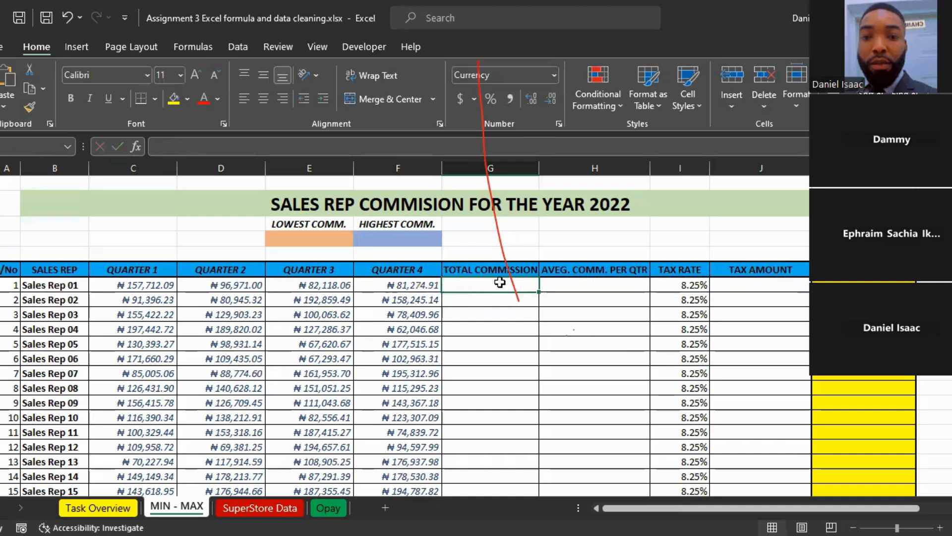
{"action": "type", "text": "="}
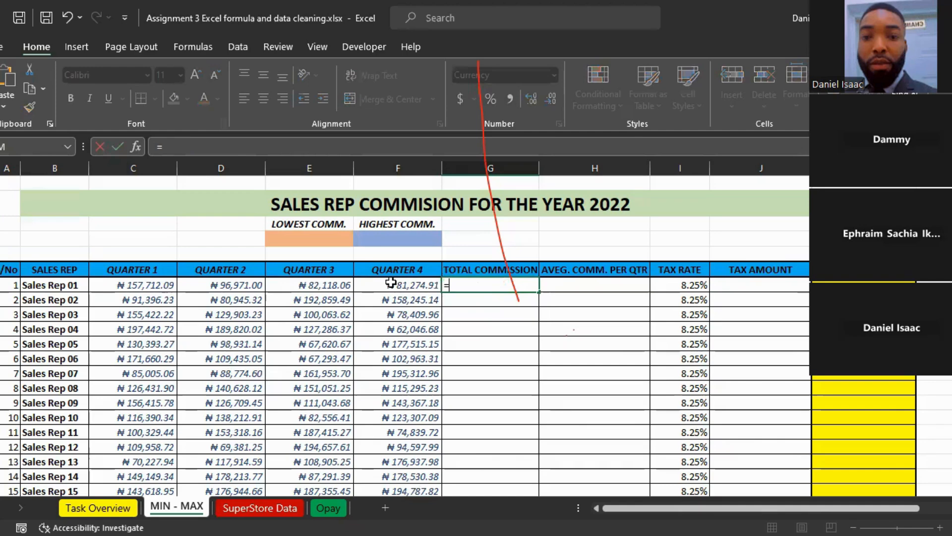
{"action": "left_click_drag", "start_coordinate": [133, 285], "coordinate": [391, 282]}
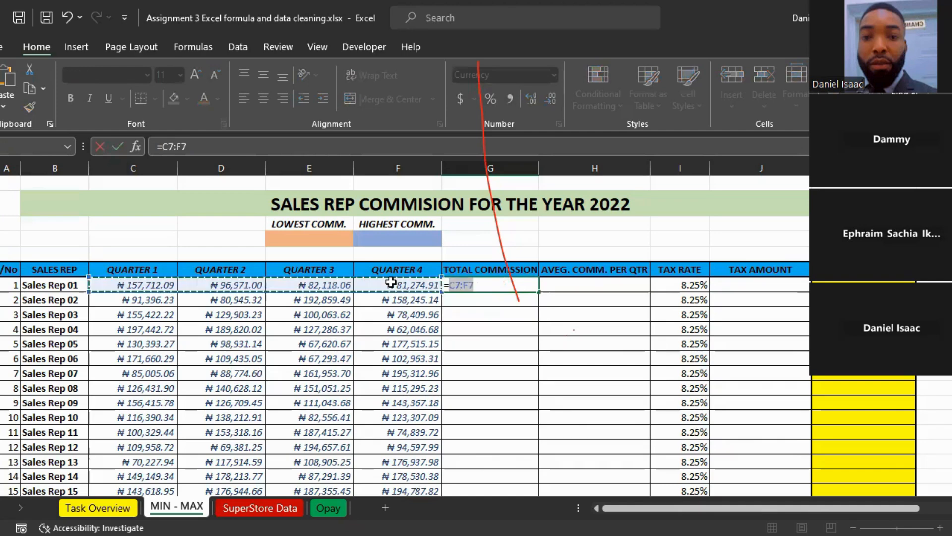
{"action": "key", "text": "Return"}
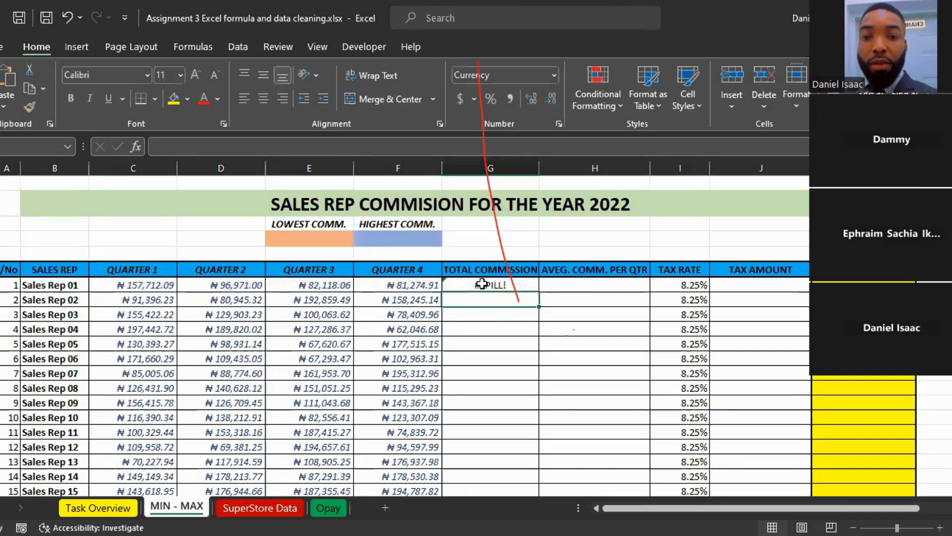
{"action": "left_click", "coordinate": [482, 284]}
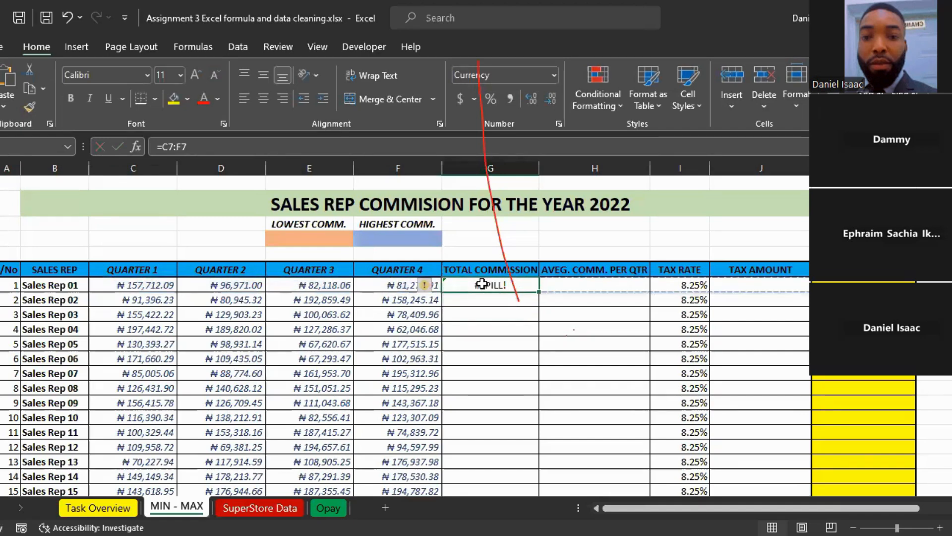
{"action": "key", "text": "Delete"}
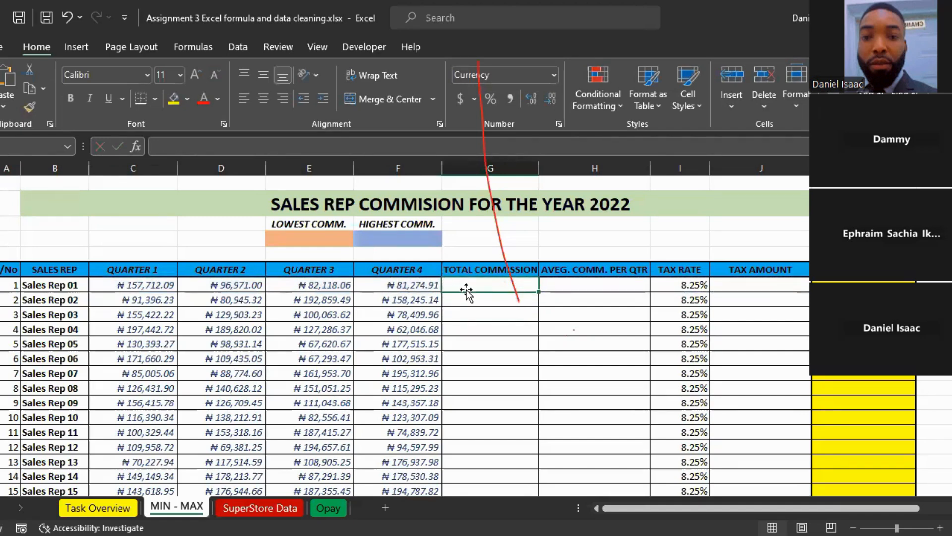
Step: Calculate Sales Rep 01's total commission with =SUM(C7:F7) and fill the formula down the column for all sales reps
{"action": "type", "text": "="}
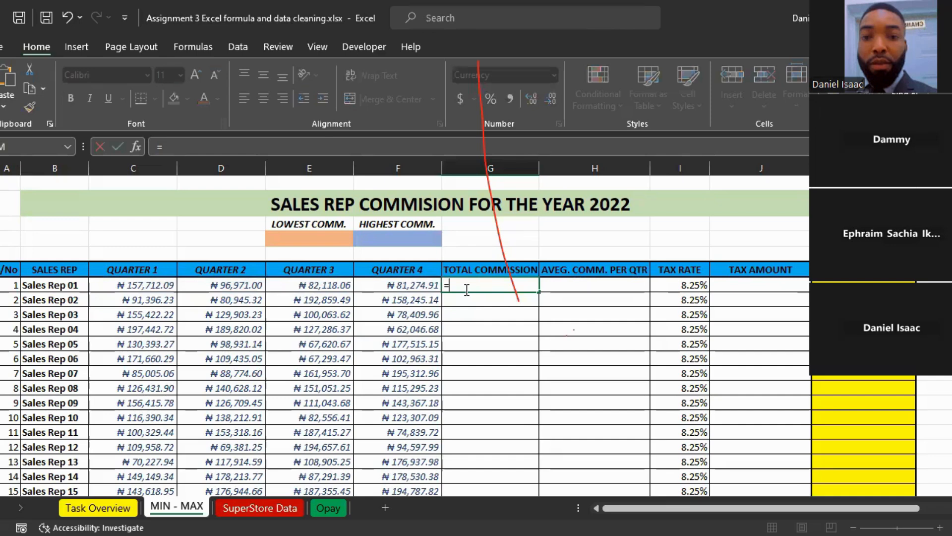
{"action": "type", "text": "sum"}
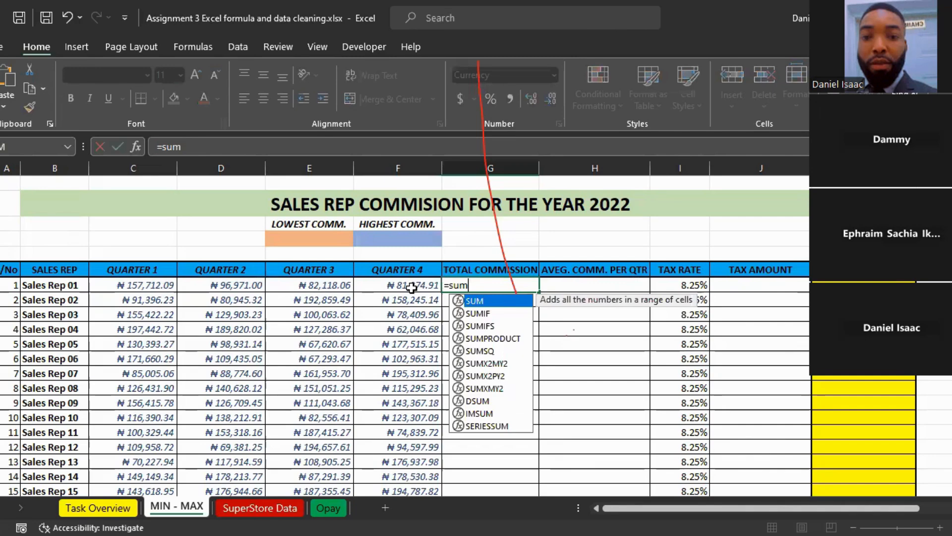
{"action": "key", "text": "Return"}
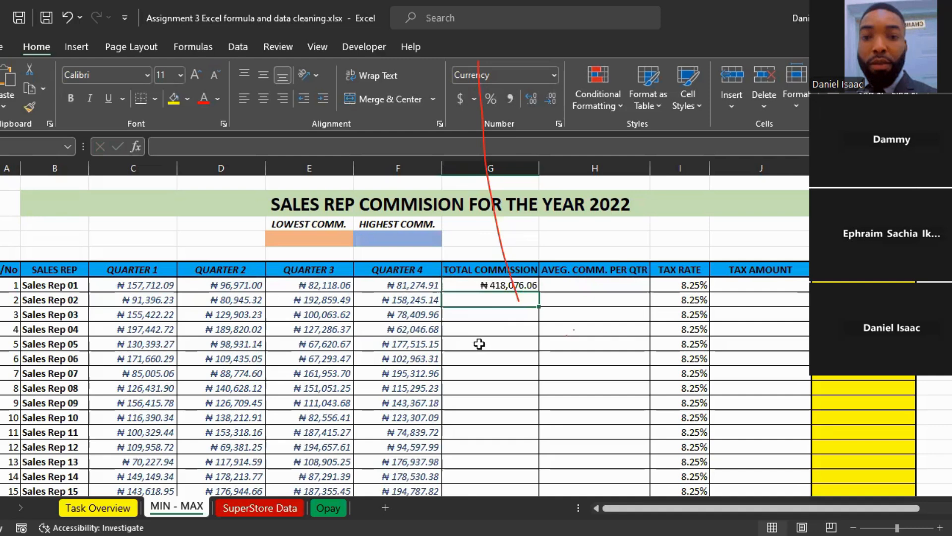
{"action": "left_click", "coordinate": [479, 283]}
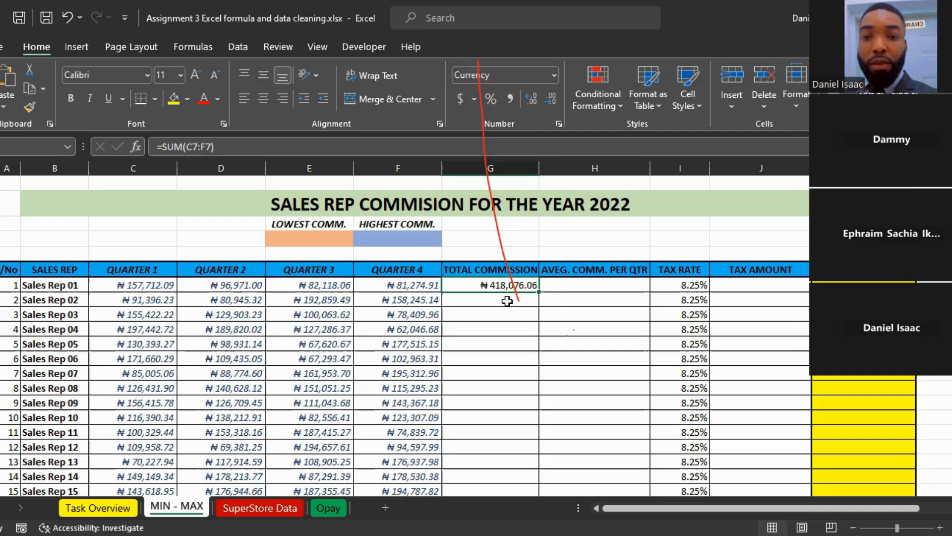
{"action": "double_click", "coordinate": [540, 292]}
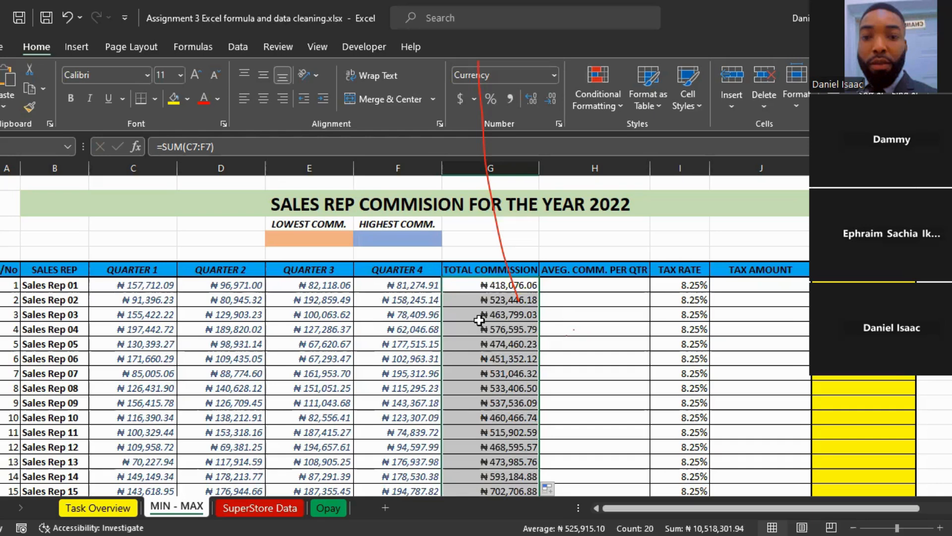
{"action": "left_click", "coordinate": [482, 299]}
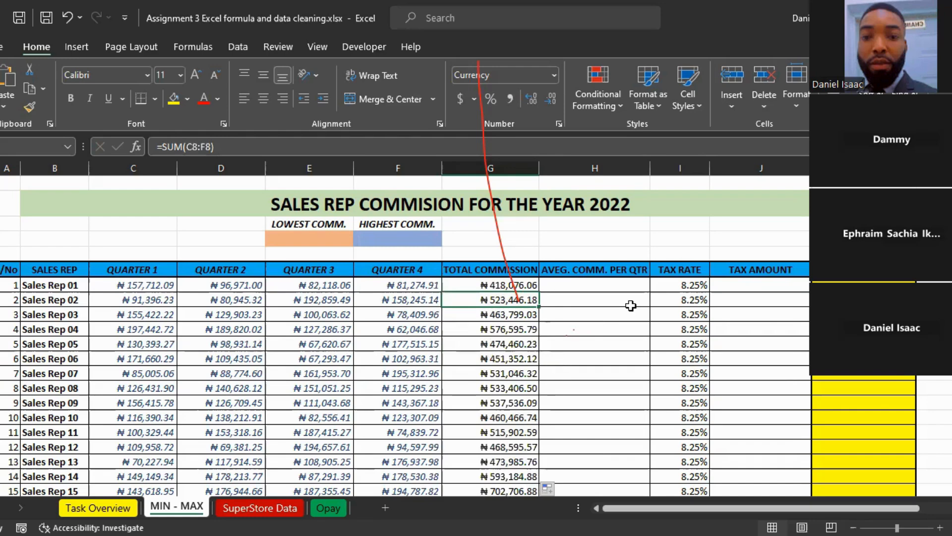
Step: Calculate Sales Rep 01's average commission per quarter with =AVERAGE(C7:F7) in cell H7
{"action": "left_click", "coordinate": [562, 286]}
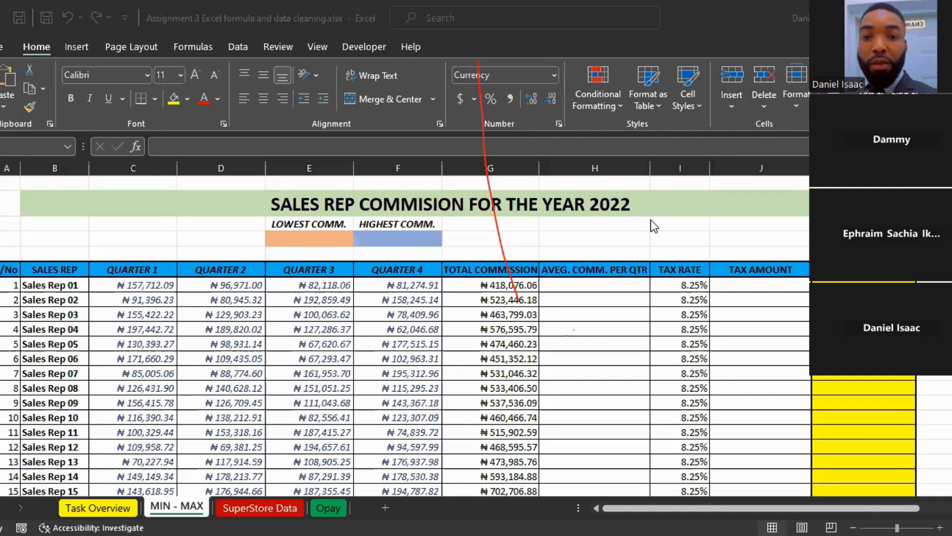
{"action": "left_click", "coordinate": [582, 285]}
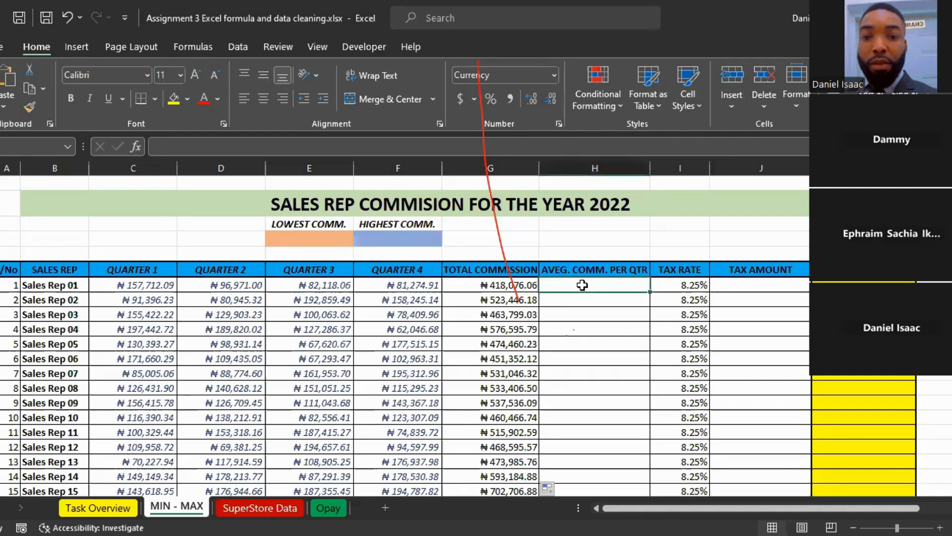
{"action": "type", "text": "="}
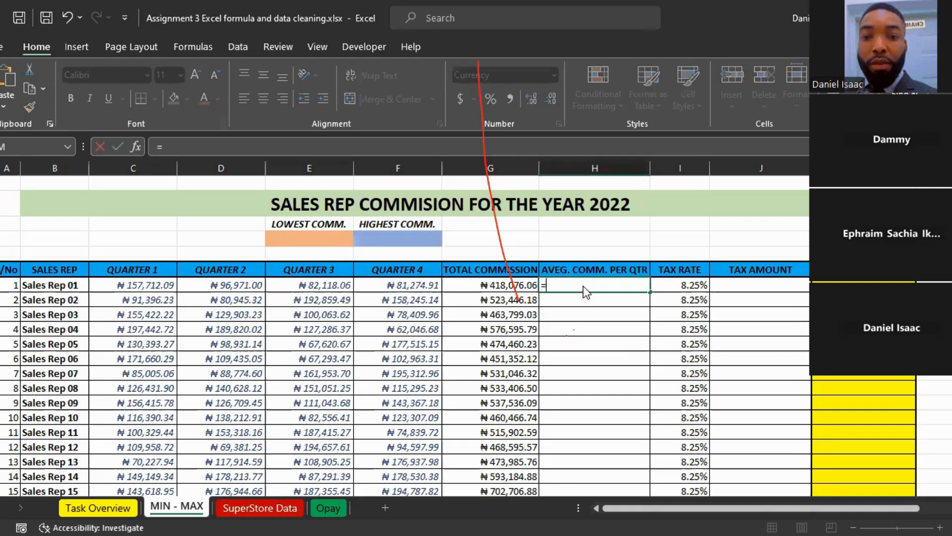
{"action": "type", "text": "ave"}
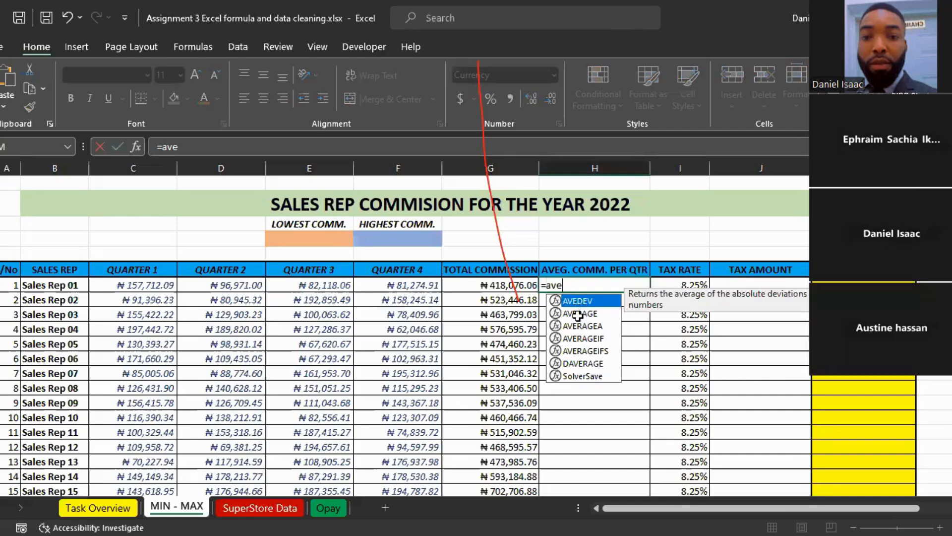
{"action": "key", "text": "Down"}
{"action": "key", "text": "Tab"}
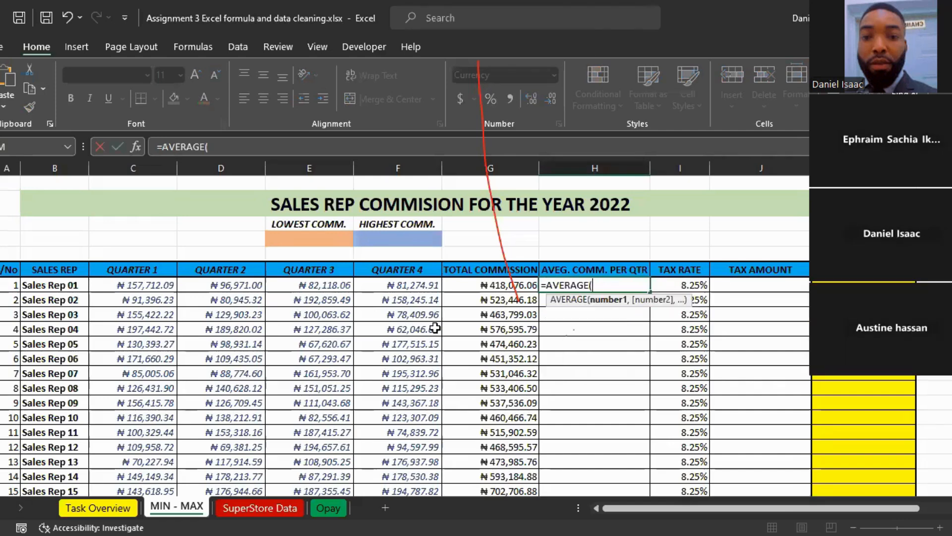
{"action": "left_click", "coordinate": [102, 285]}
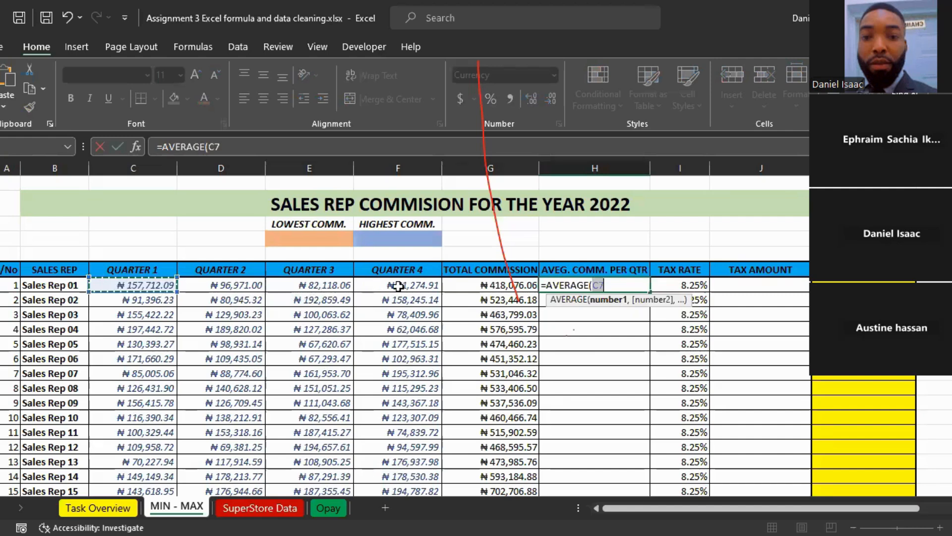
{"action": "key", "text": "Return"}
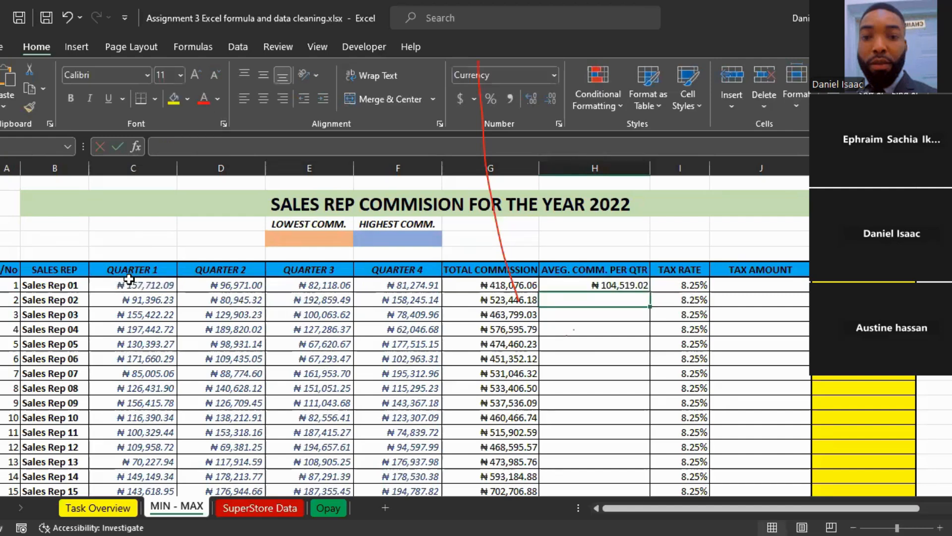
{"action": "left_click", "coordinate": [576, 287]}
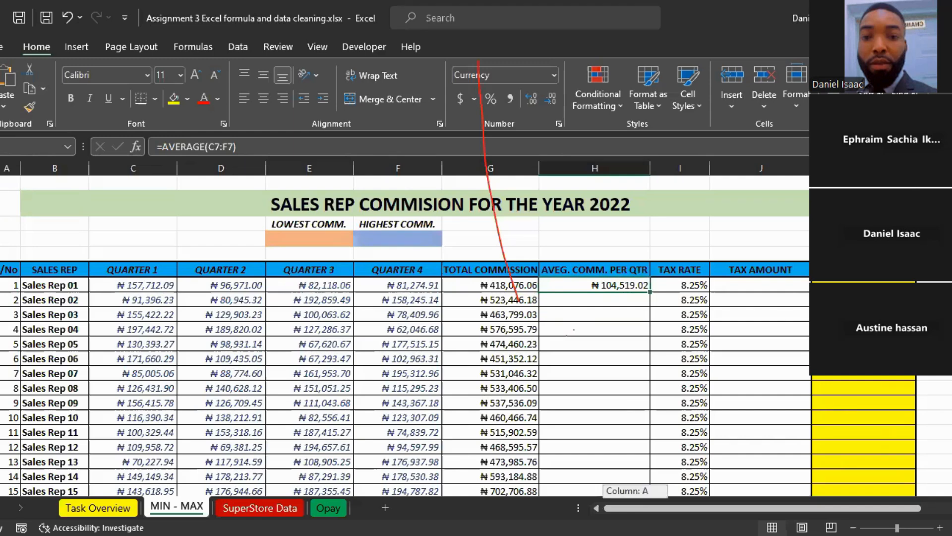
{"action": "scroll", "coordinate": [447, 377], "scroll_direction": "right", "scroll_amount": 1}
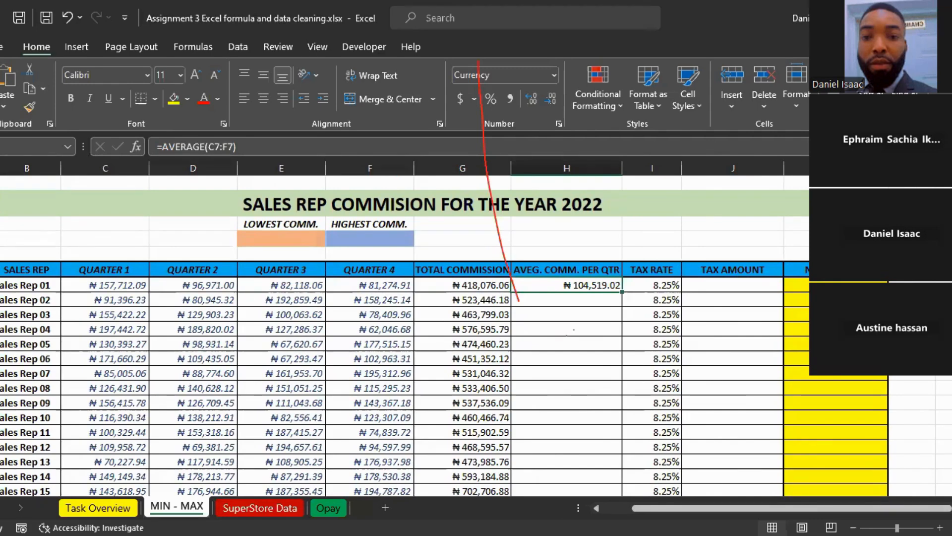
{"action": "left_click", "coordinate": [722, 315]}
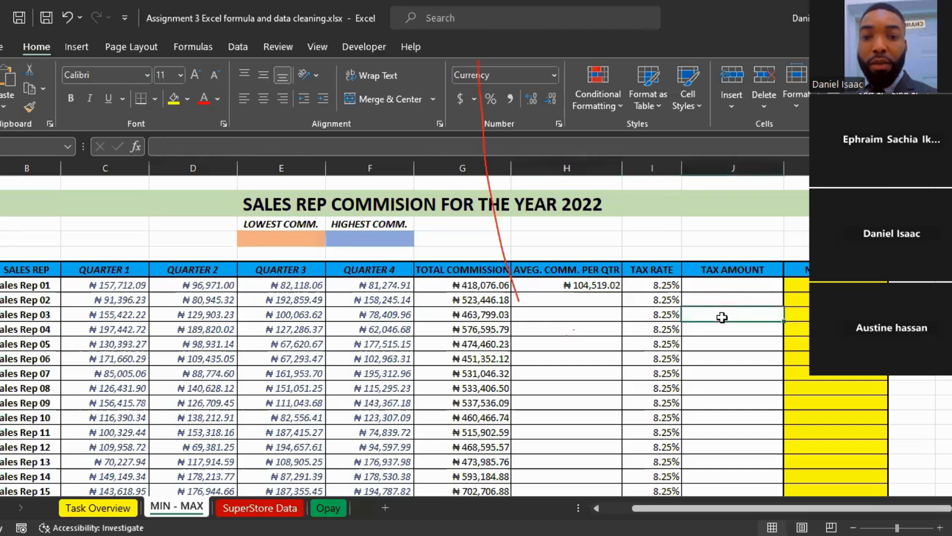
{"action": "left_click", "coordinate": [712, 284]}
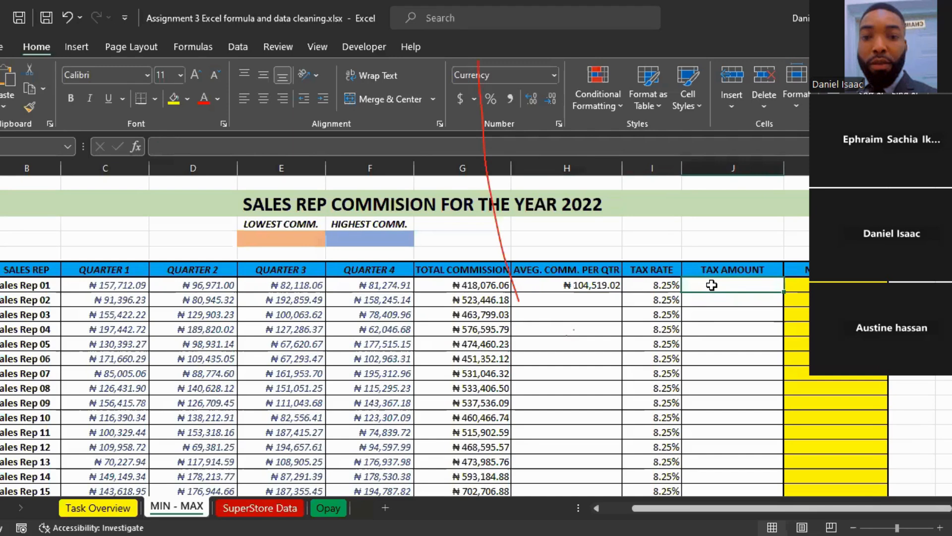
{"action": "type", "text": "="}
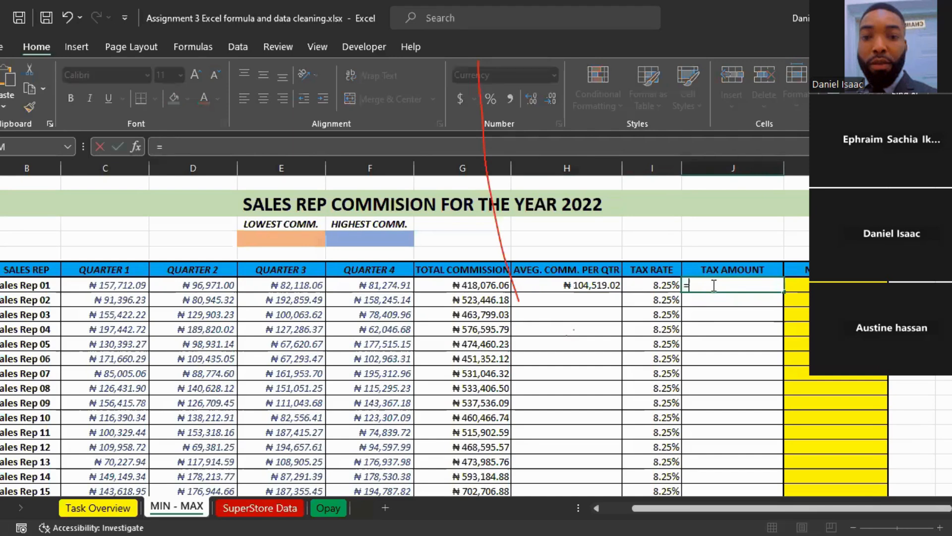
{"action": "key", "text": "BackSpace"}
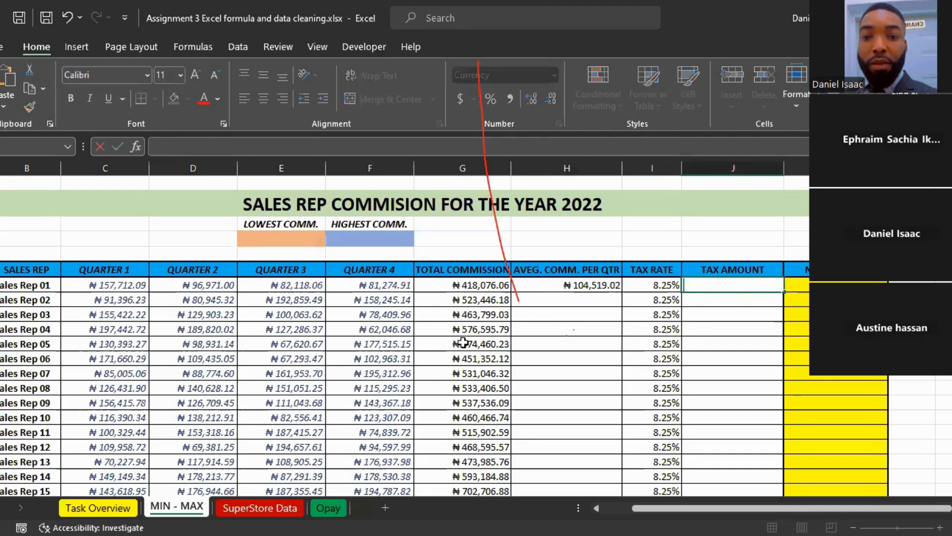
Step: Review the tax rate, tax amount and total commission columns needed for Sales Rep 01's tax calculation
{"action": "left_click", "coordinate": [641, 263]}
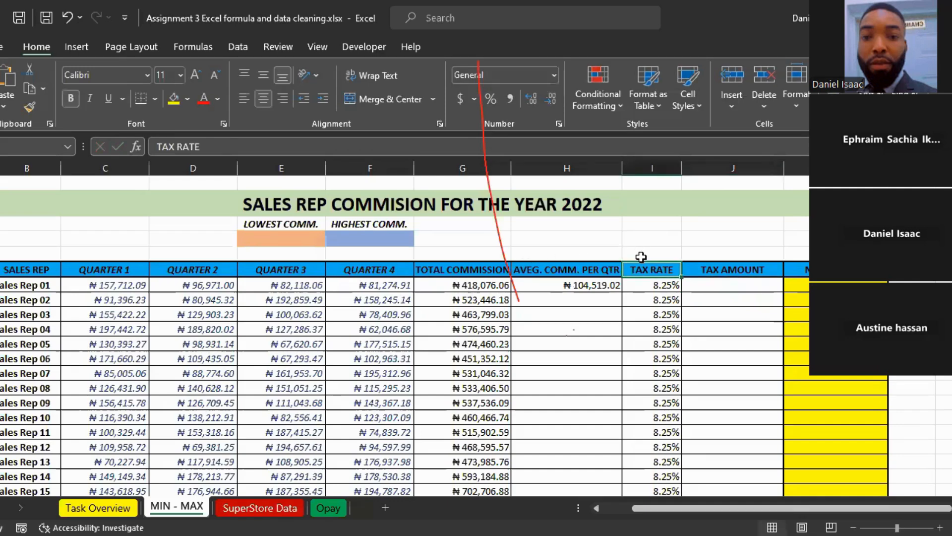
{"action": "left_click", "coordinate": [722, 264]}
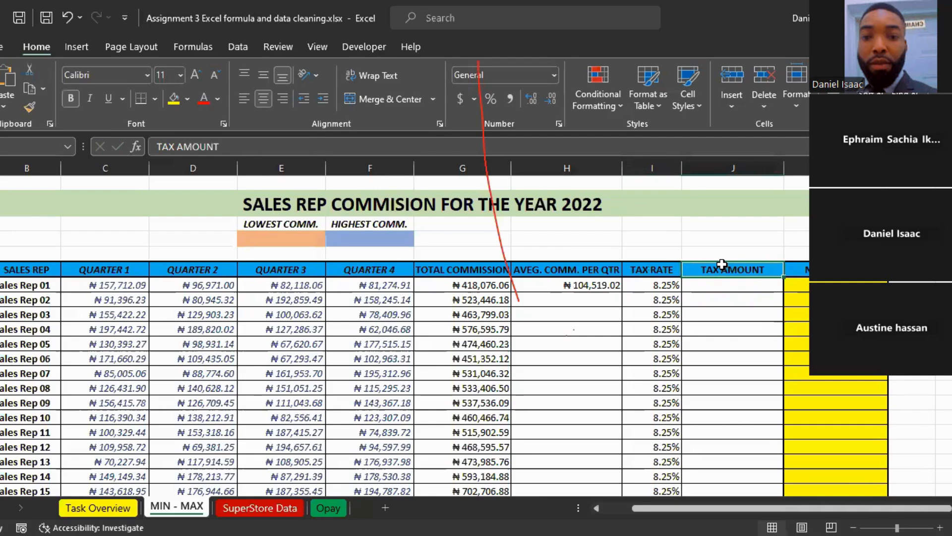
{"action": "left_click", "coordinate": [456, 265]}
{"action": "left_click", "coordinate": [707, 287]}
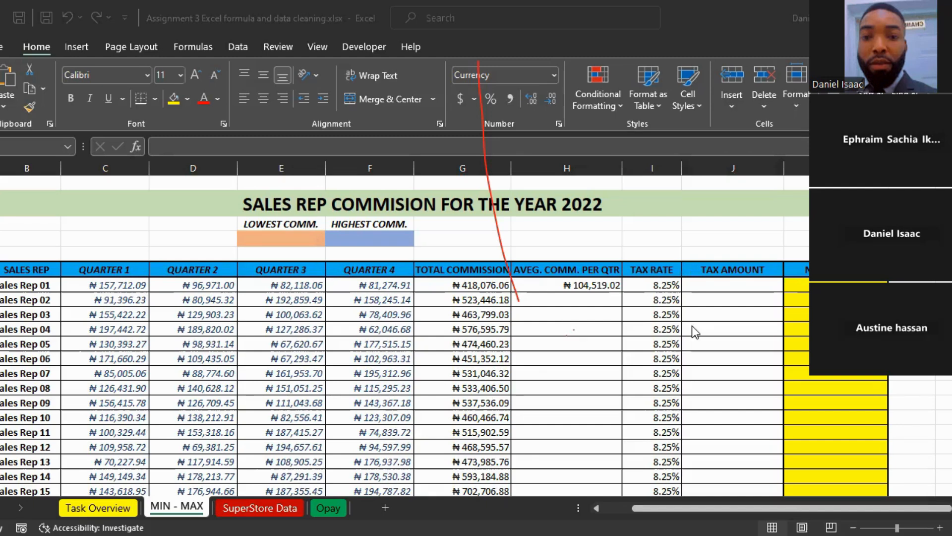
{"action": "left_click", "coordinate": [699, 284]}
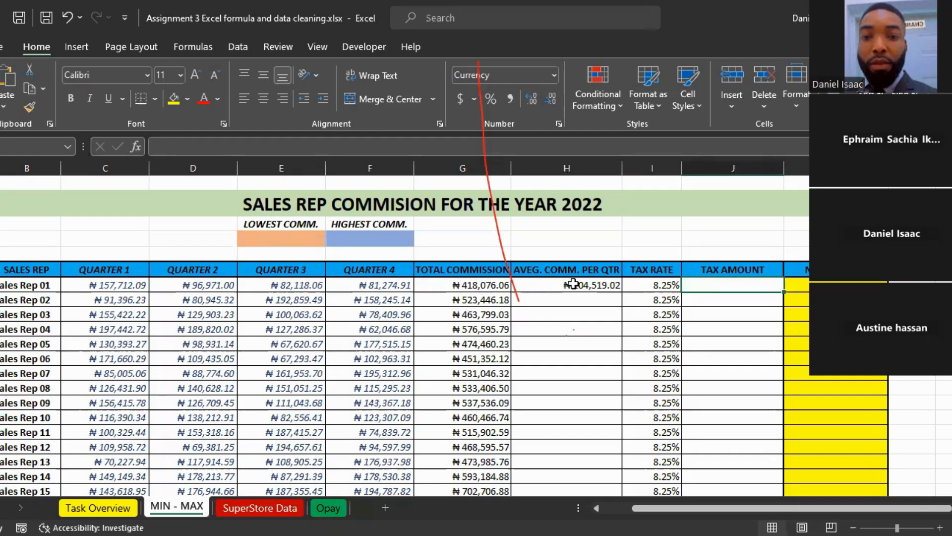
{"action": "left_click", "coordinate": [719, 300]}
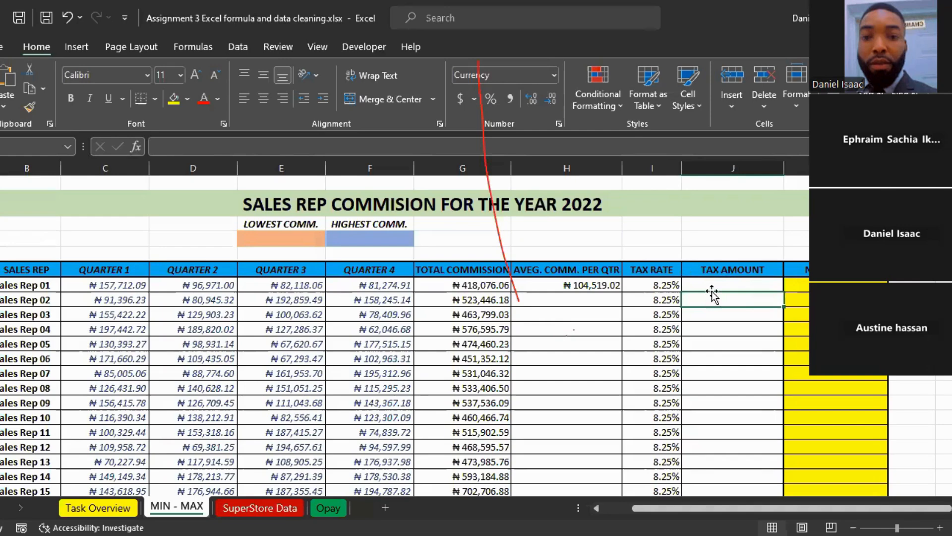
{"action": "left_click", "coordinate": [710, 282]}
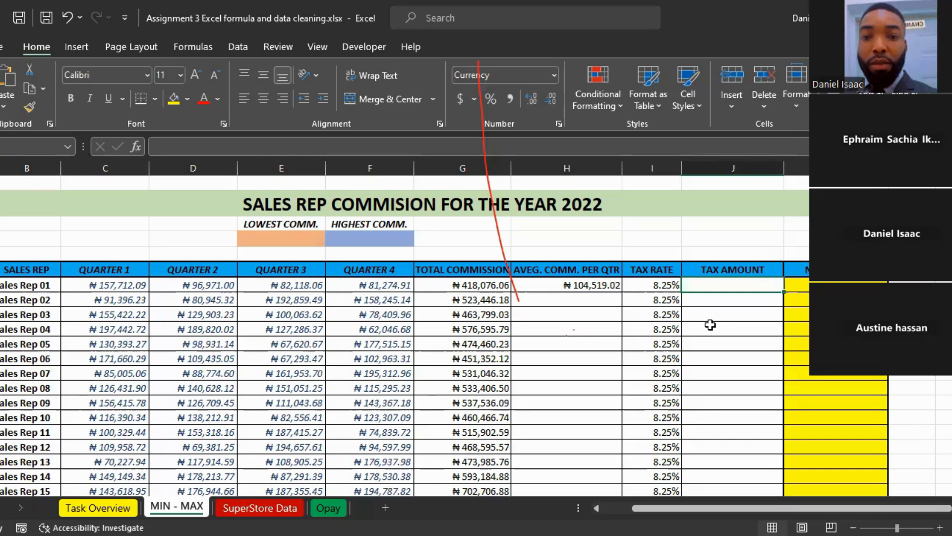
Step: Enter the decimal rate 0.825 in cell I4 above the tax rate heading
{"action": "left_click", "coordinate": [655, 242]}
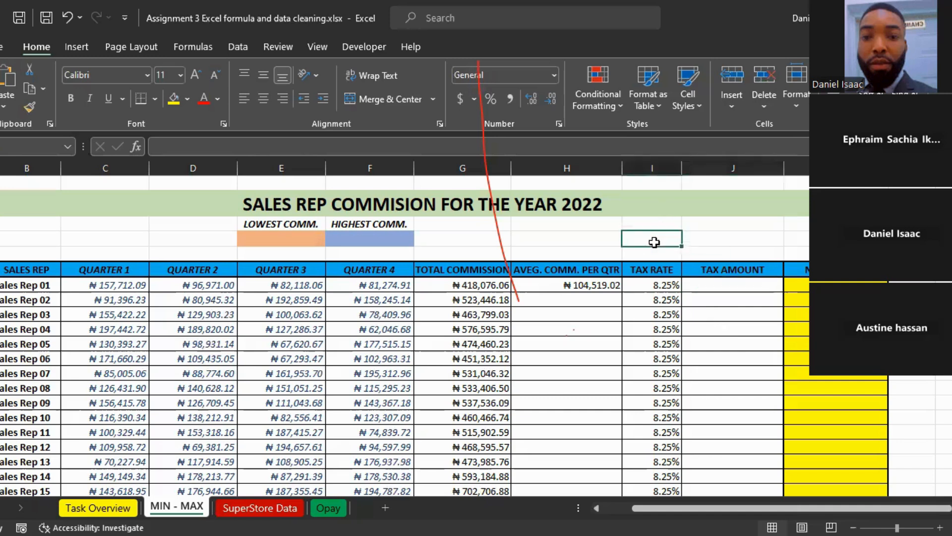
{"action": "type", "text": "0.8"}
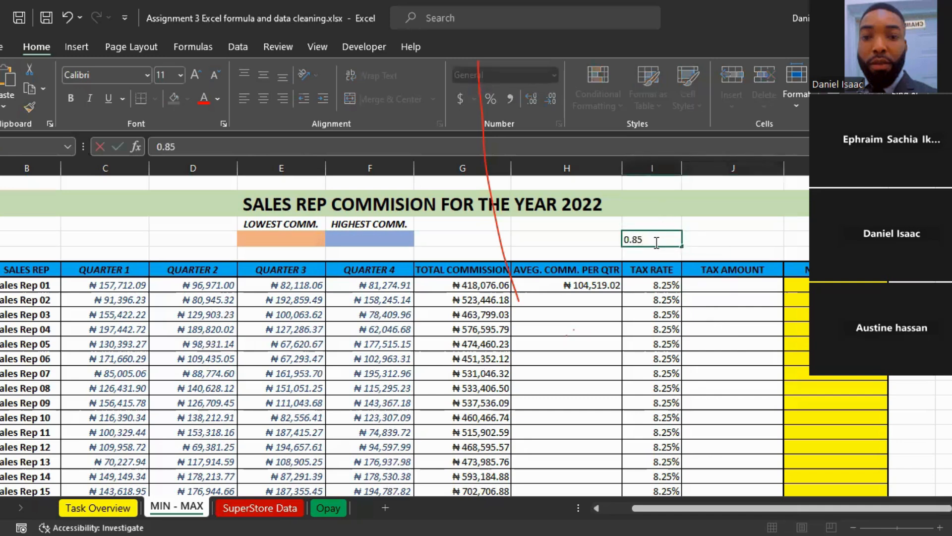
{"action": "type", "text": "25"}
{"action": "key", "text": "Return"}
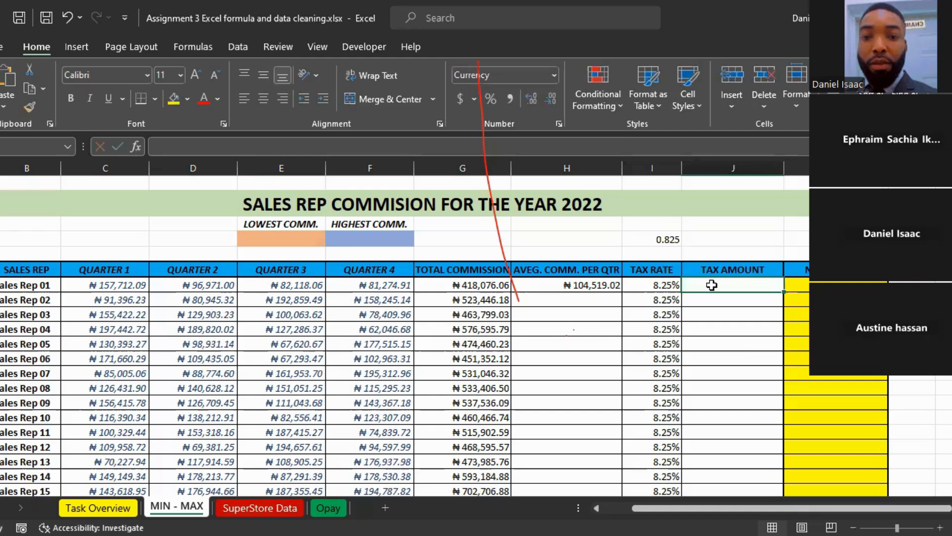
Step: Try calculating Sales Rep 01's tax amount with =I4*G7 in cell J7, and clear the cell again
{"action": "type", "text": "="}
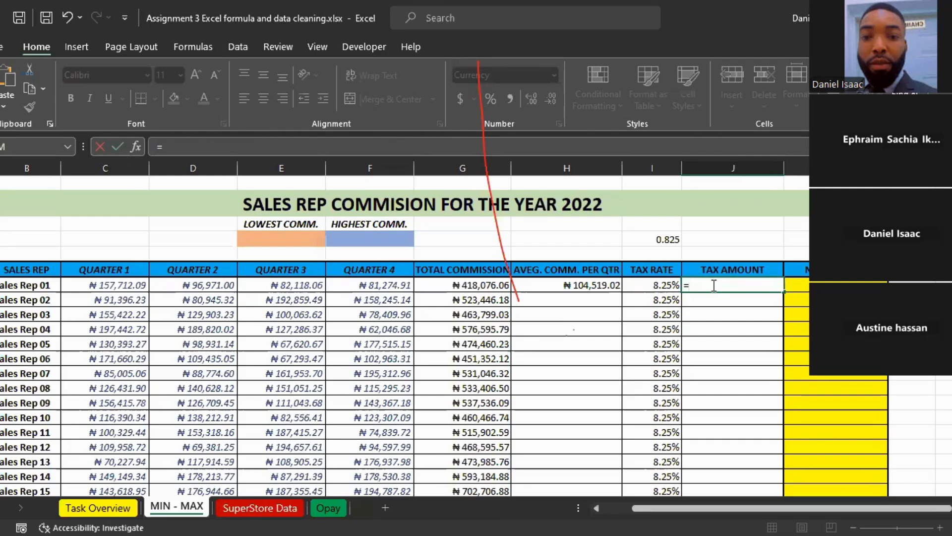
{"action": "key", "text": "Left"}
{"action": "key", "text": "Up"}
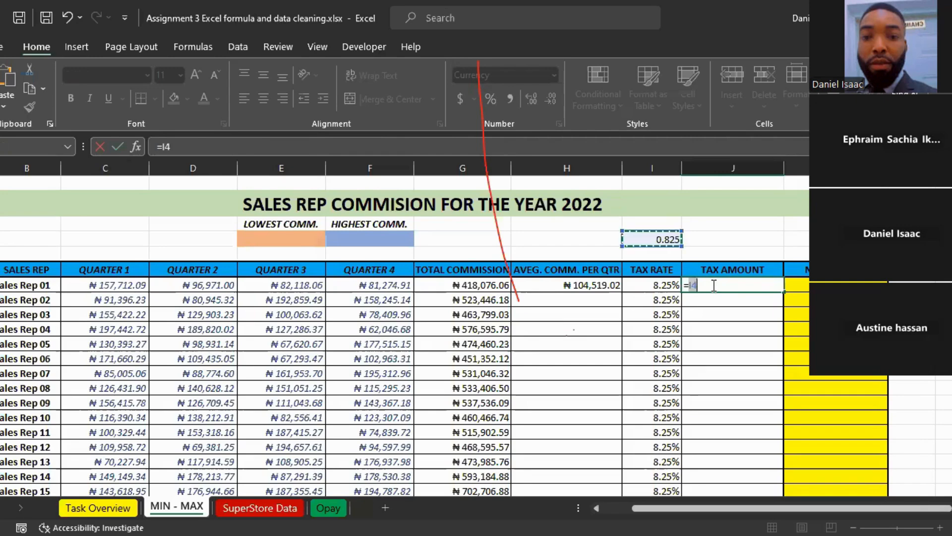
{"action": "type", "text": "*"}
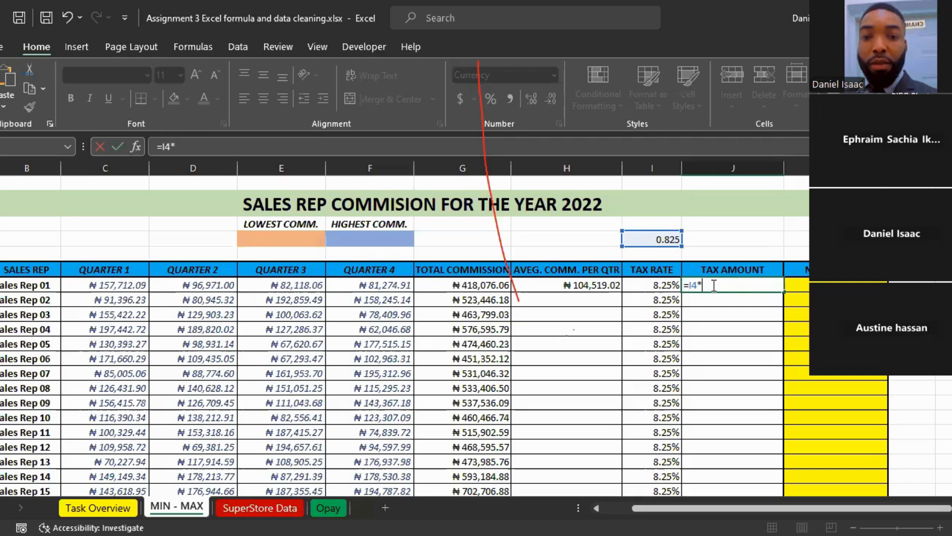
{"action": "left_click", "coordinate": [447, 283]}
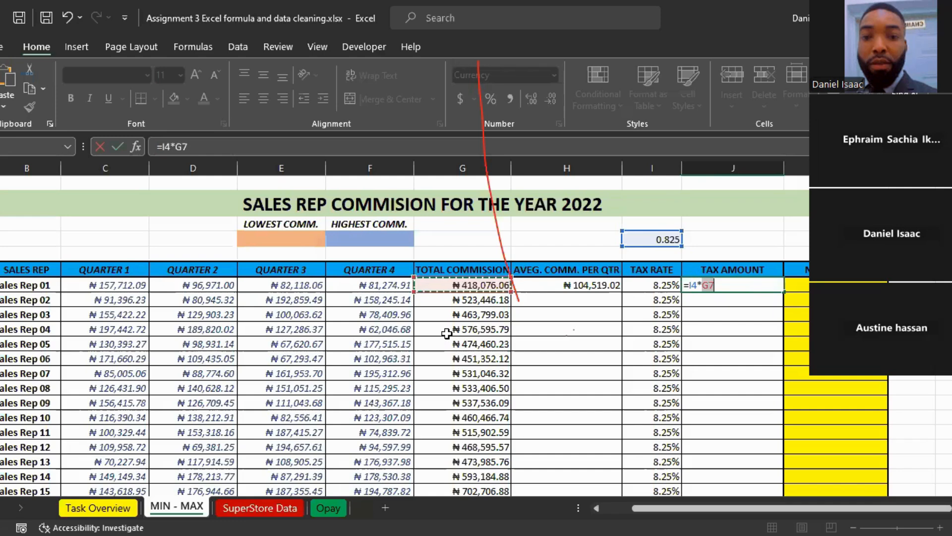
{"action": "key", "text": "Return"}
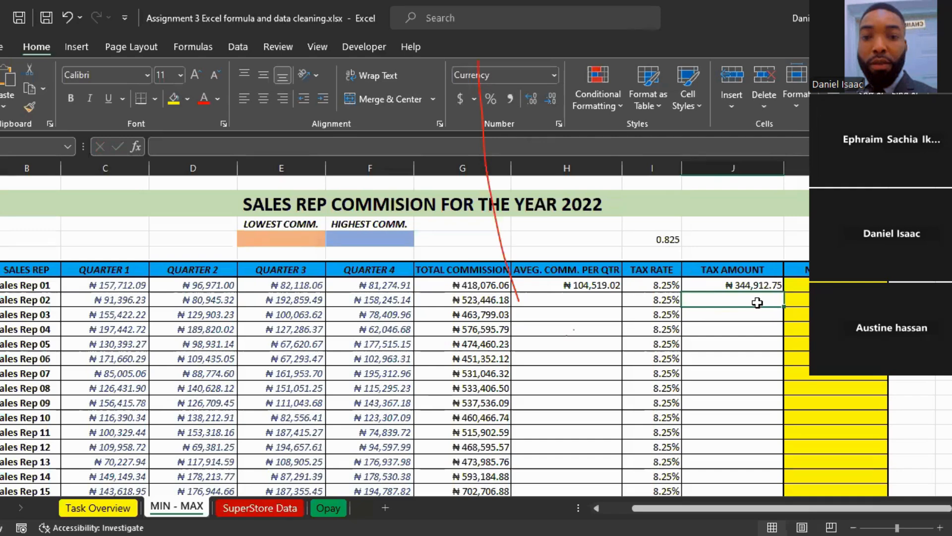
{"action": "left_click", "coordinate": [715, 284]}
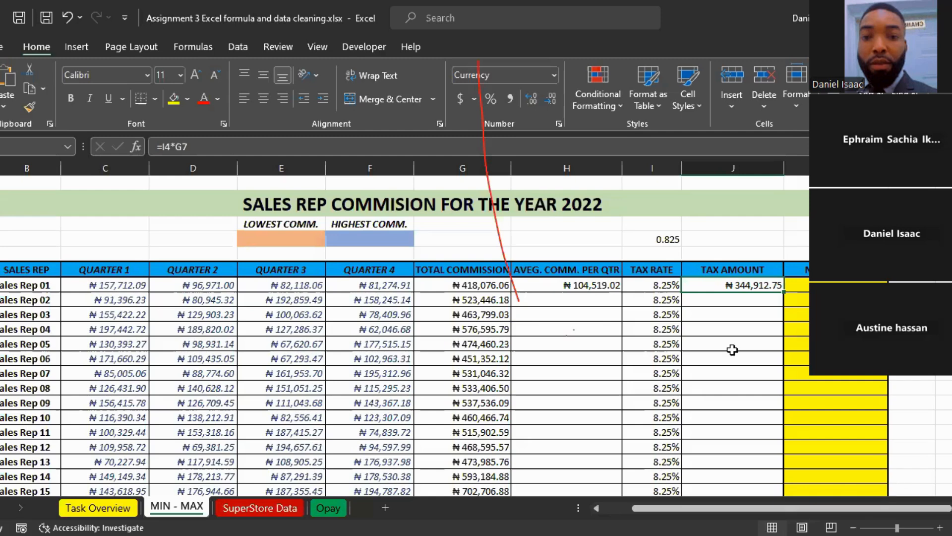
{"action": "key", "text": "Delete"}
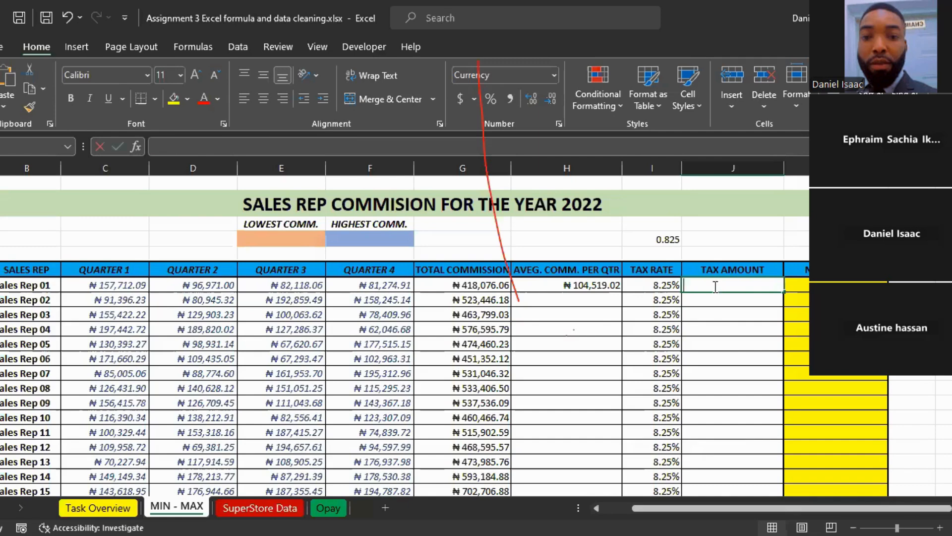
Step: Calculate Sales Rep 01's tax amount with =I7*G7, multiplying the tax rate by the total commission
{"action": "type", "text": "="}
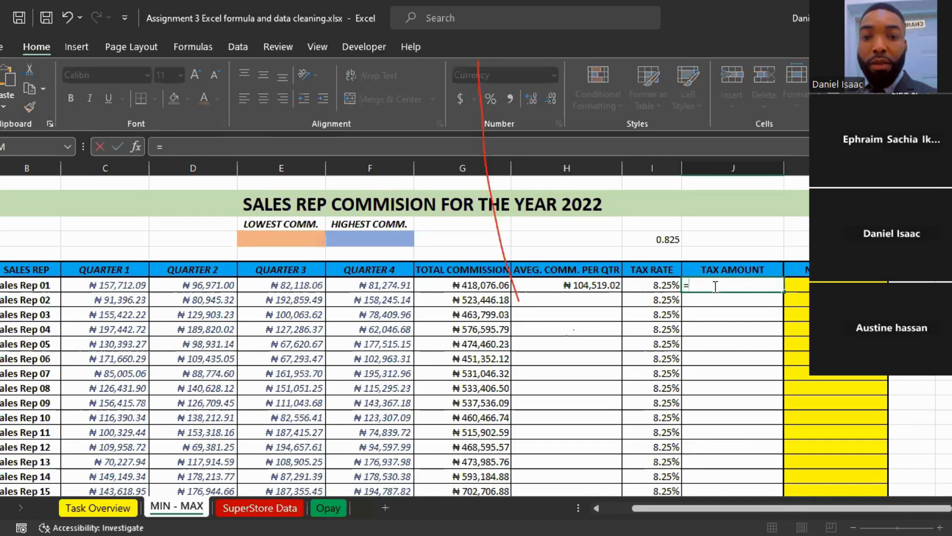
{"action": "left_click", "coordinate": [681, 286]}
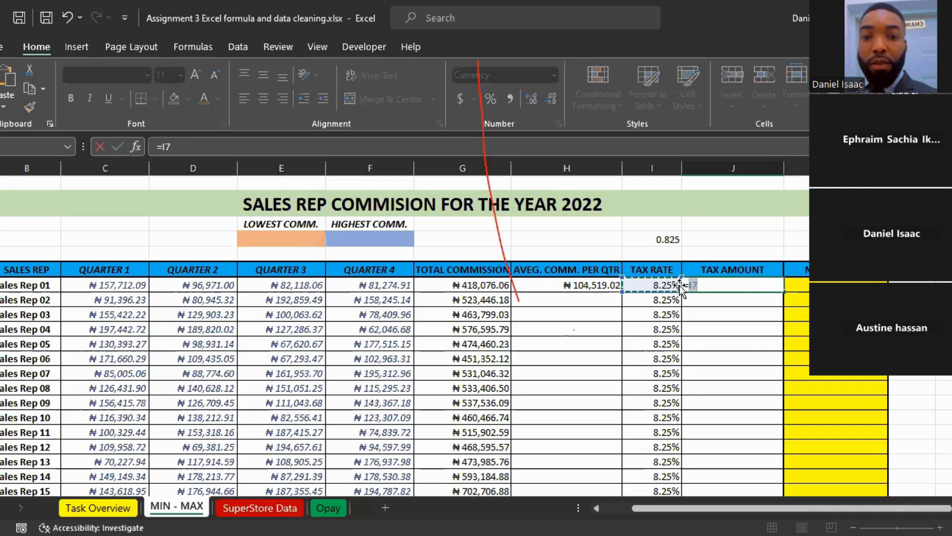
{"action": "type", "text": "*"}
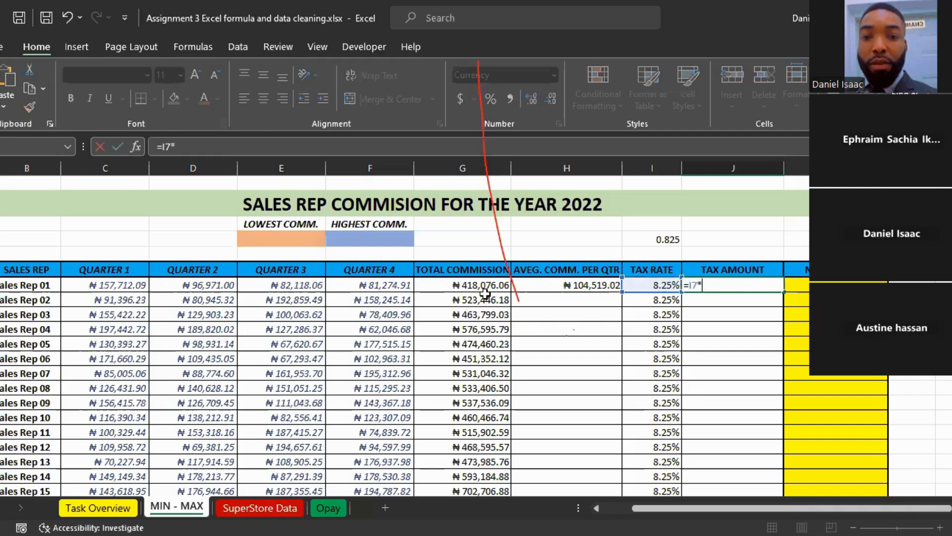
{"action": "left_click", "coordinate": [464, 286]}
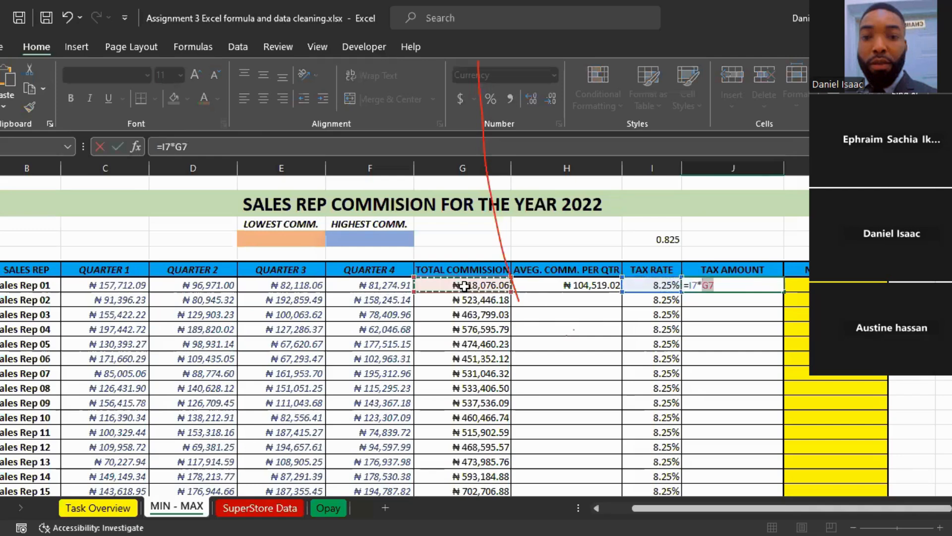
{"action": "key", "text": "Return"}
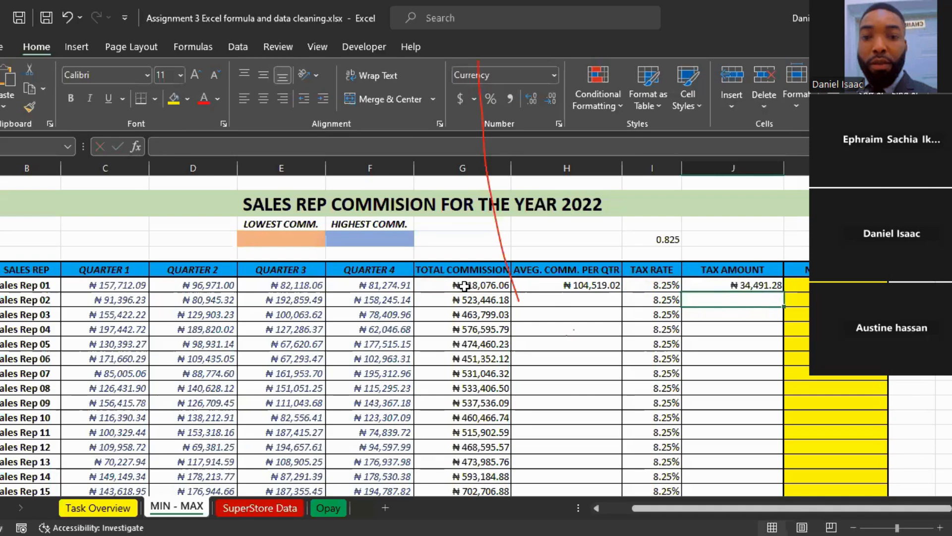
Step: Calculate =I4*G7 in cell J4 above the tax amount heading for comparison with Sales Rep 01's tax amount
{"action": "left_click", "coordinate": [715, 244]}
{"action": "type", "text": "="}
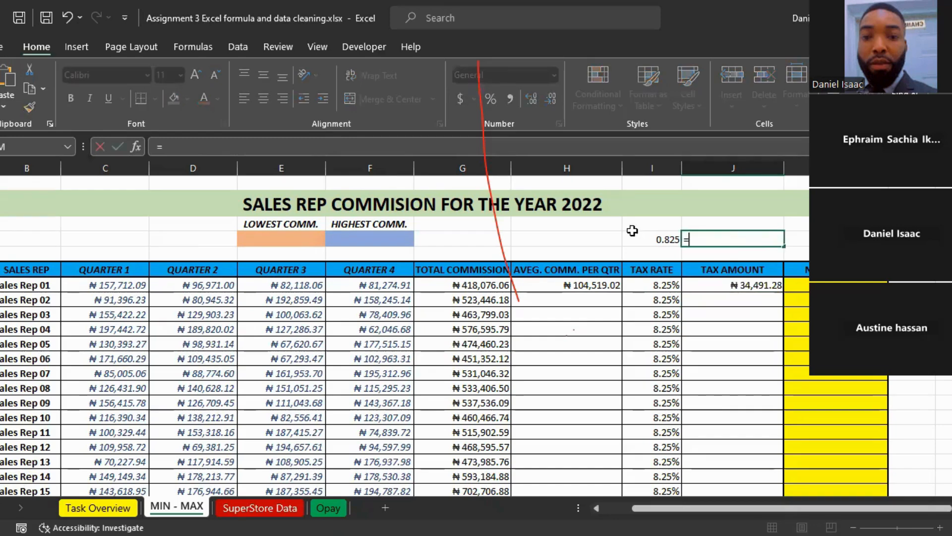
{"action": "left_click", "coordinate": [662, 242]}
{"action": "type", "text": "*"}
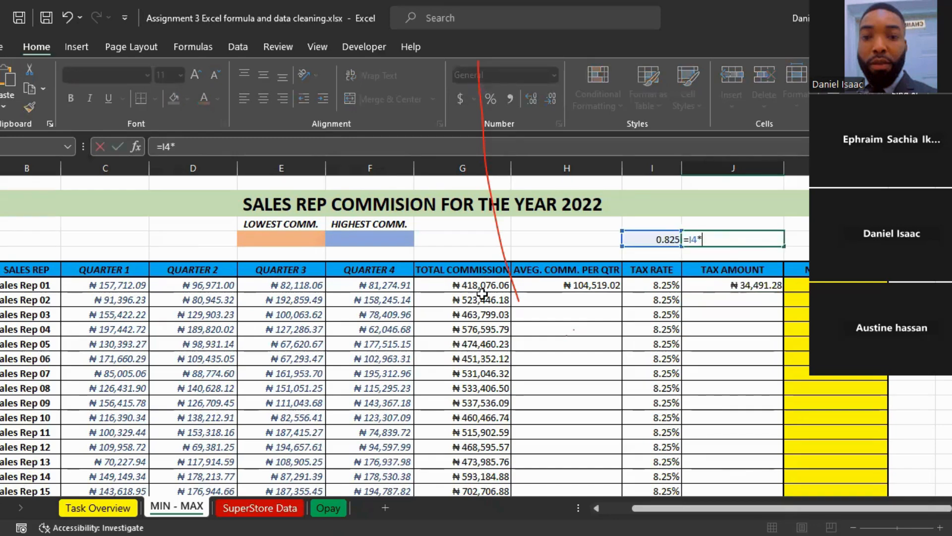
{"action": "left_click", "coordinate": [488, 290]}
{"action": "key", "text": "Return"}
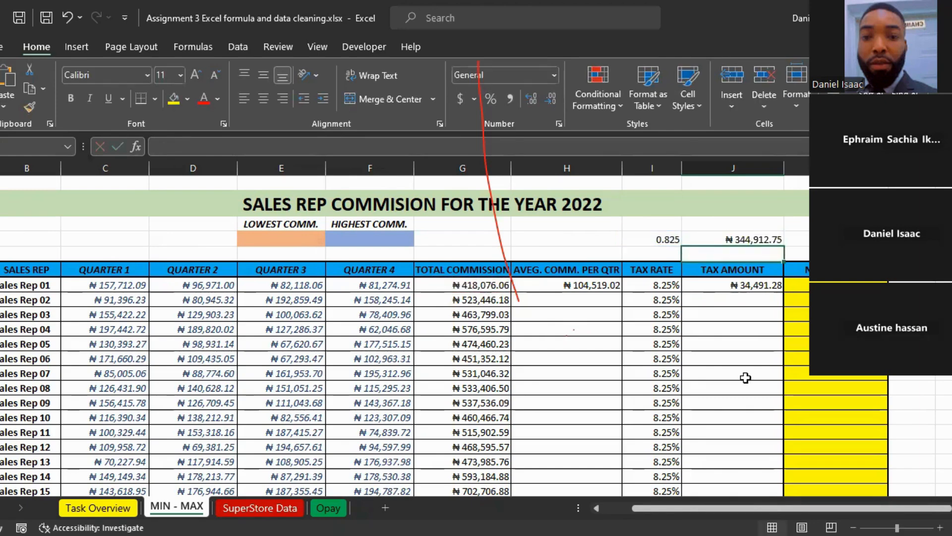
Step: Clear the comparison formula from cell J4 and the decimal rate from cell I4
{"action": "left_click", "coordinate": [747, 239]}
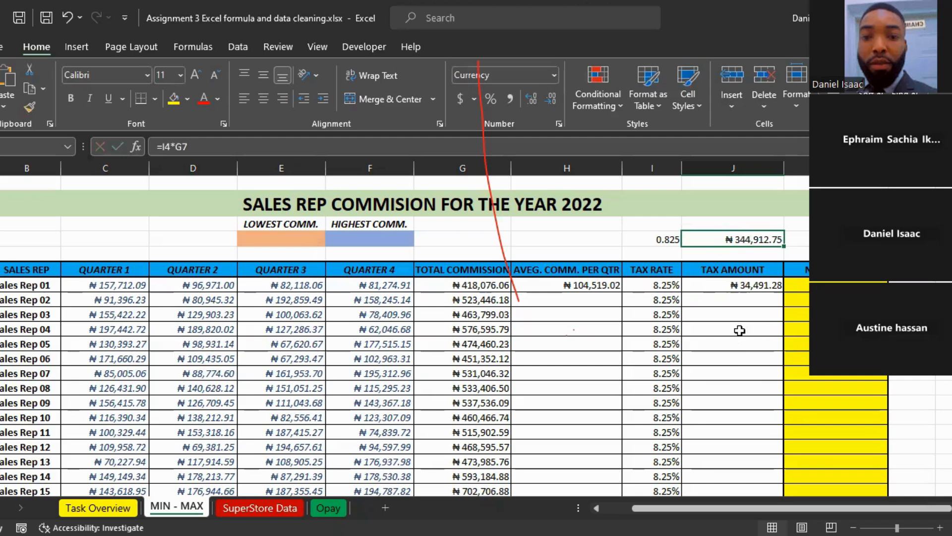
{"action": "key", "text": "Delete"}
{"action": "left_click", "coordinate": [665, 240]}
{"action": "key", "text": "Delete"}
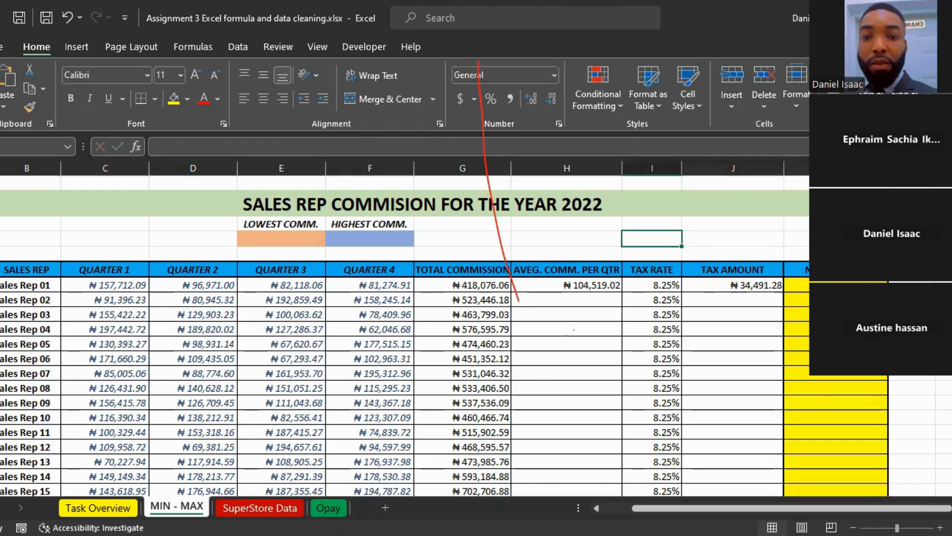
Step: Calculate Sales Rep 01's commission after tax in the yellow column K with =G7-J7, subtracting the tax amount from the total commission
{"action": "mouse_move", "coordinate": [649, 508]}
{"action": "left_mouse_down"}
{"action": "mouse_move", "coordinate": [622, 507]}
{"action": "mouse_move", "coordinate": [649, 508]}
{"action": "left_mouse_up"}
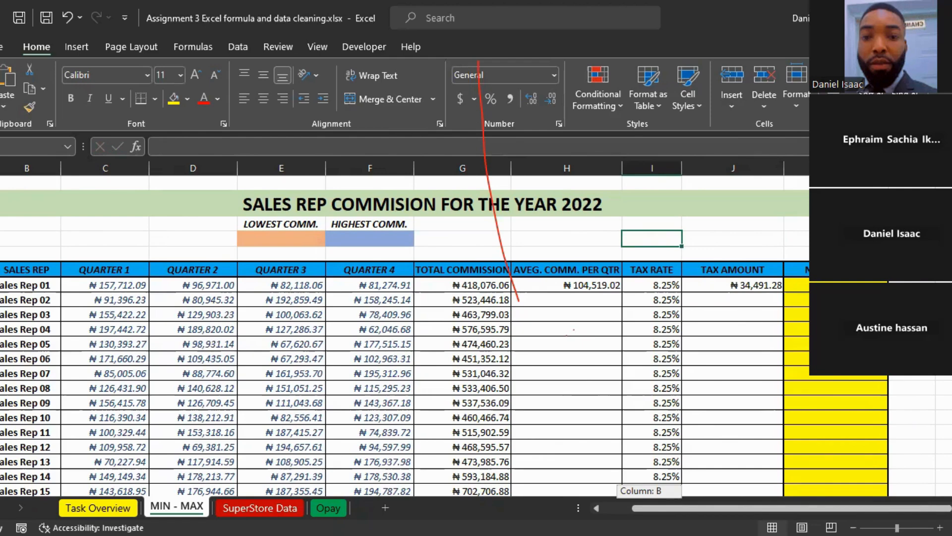
{"action": "left_click", "coordinate": [799, 285]}
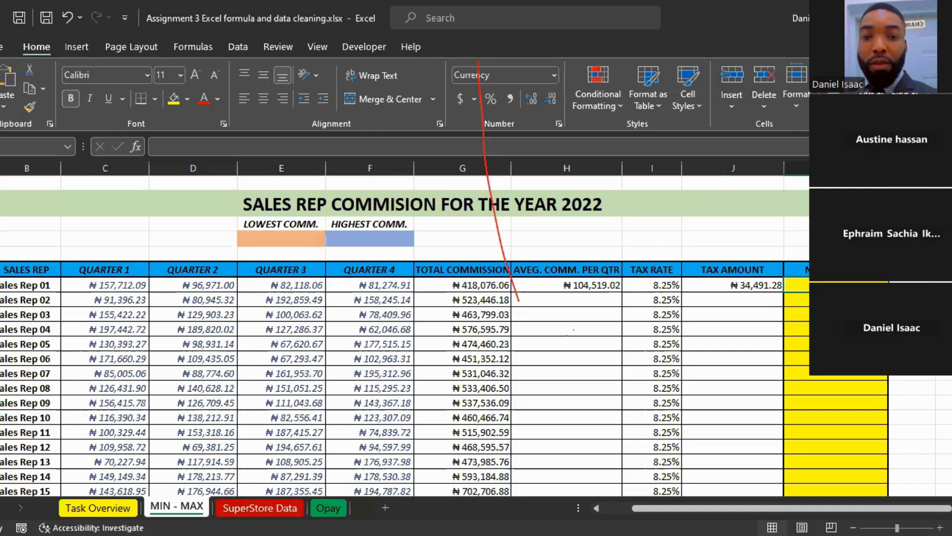
{"action": "type", "text": "="}
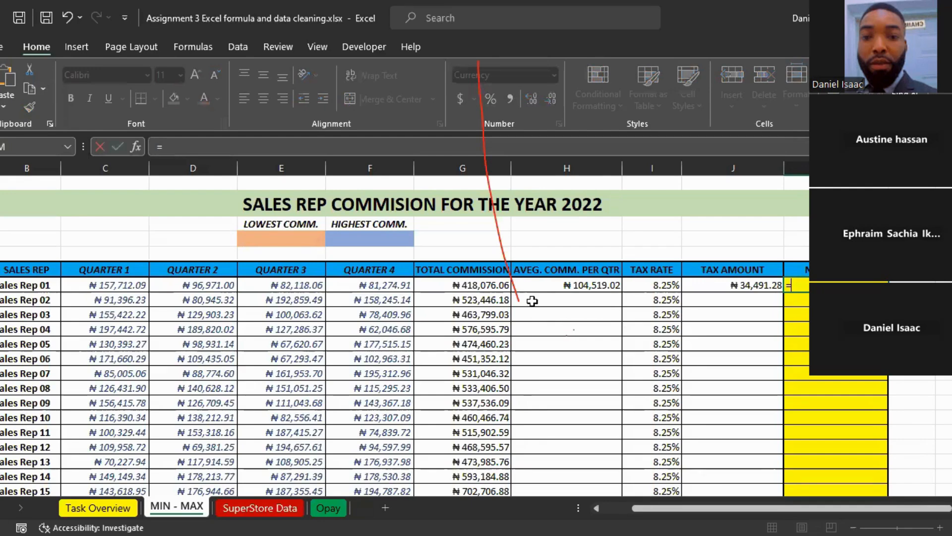
{"action": "left_click", "coordinate": [477, 287]}
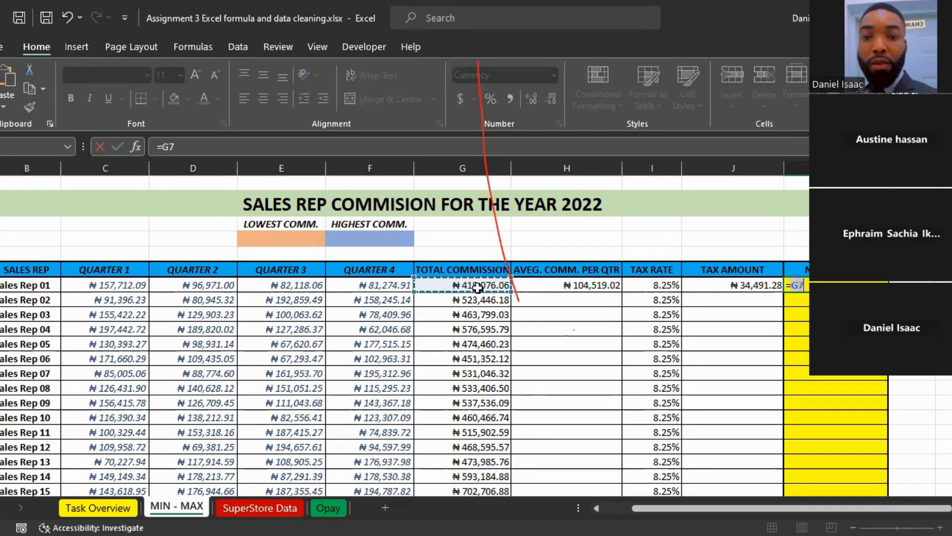
{"action": "type", "text": "-"}
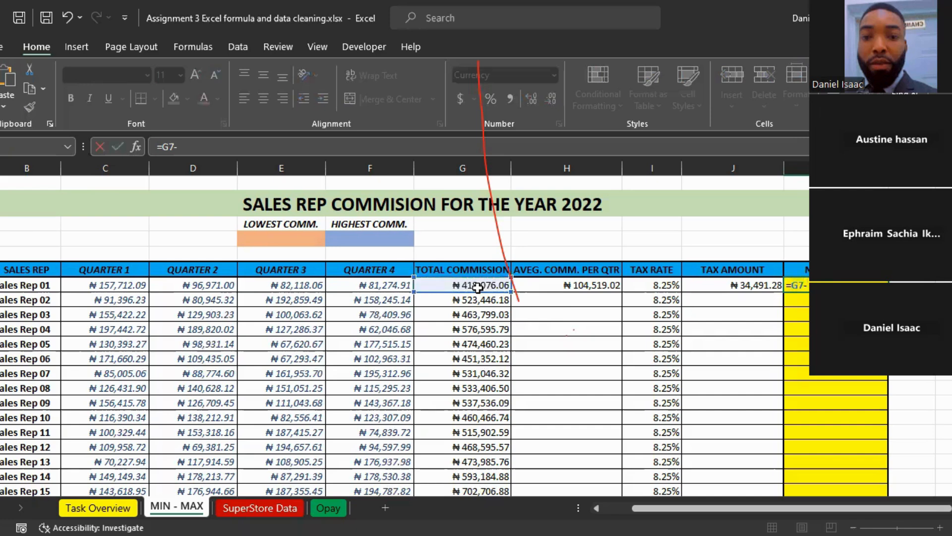
{"action": "key", "text": "Left"}
{"action": "key", "text": "Return"}
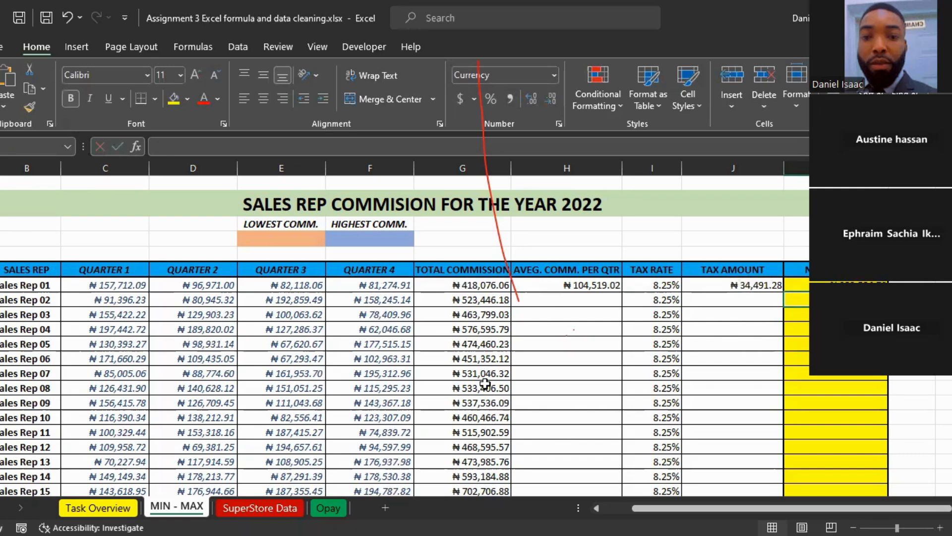
Step: Switch to the SuperStore Data sheet and select the first Total Profit cell, F2
{"action": "key", "text": "ctrl+Page_Down"}
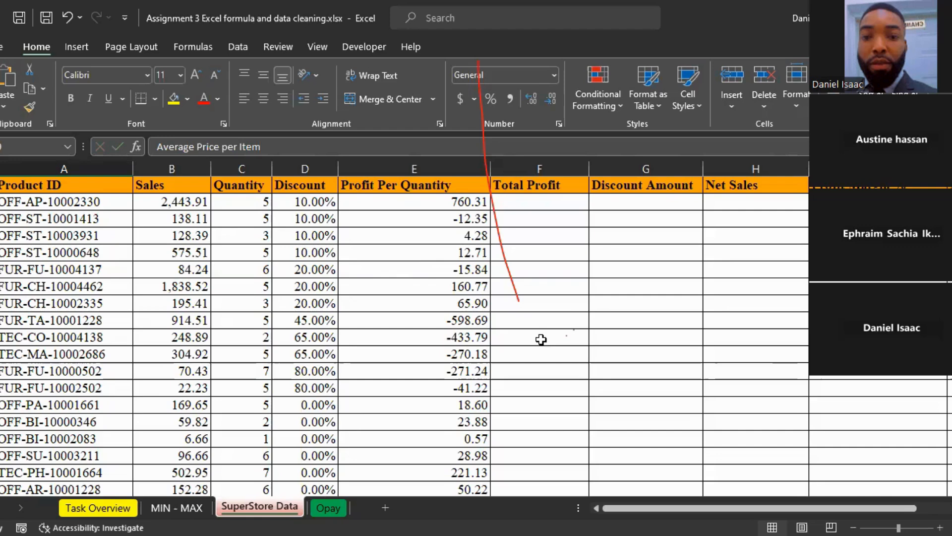
{"action": "left_click", "coordinate": [569, 309]}
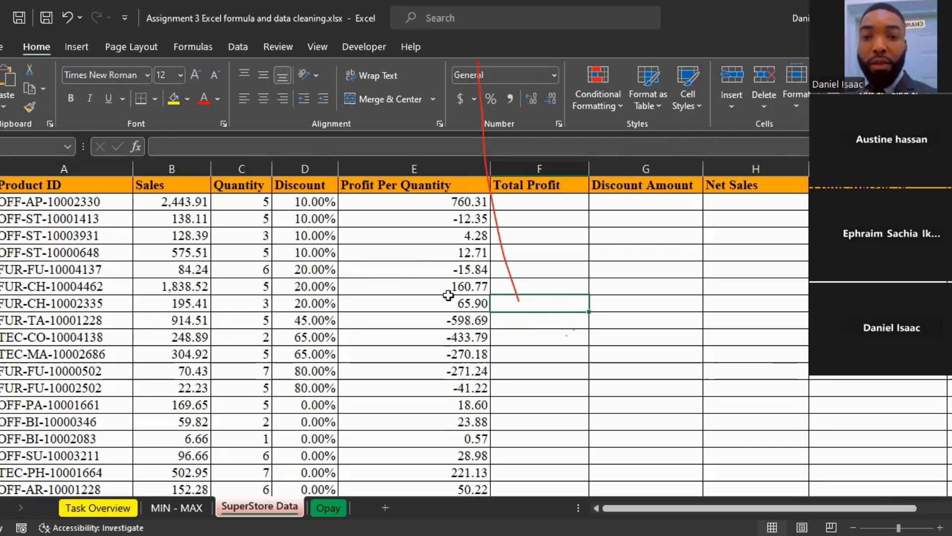
{"action": "left_click", "coordinate": [528, 205]}
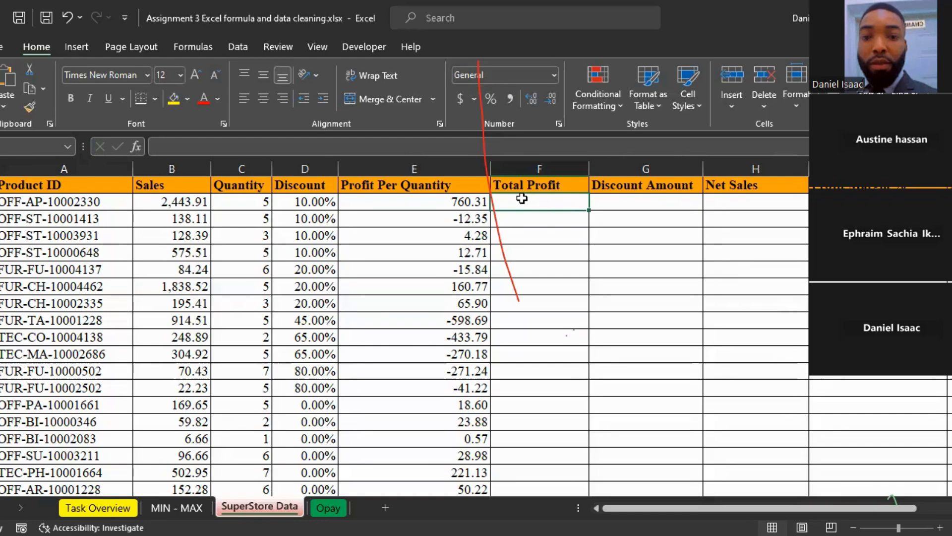
{"action": "type", "text": "="}
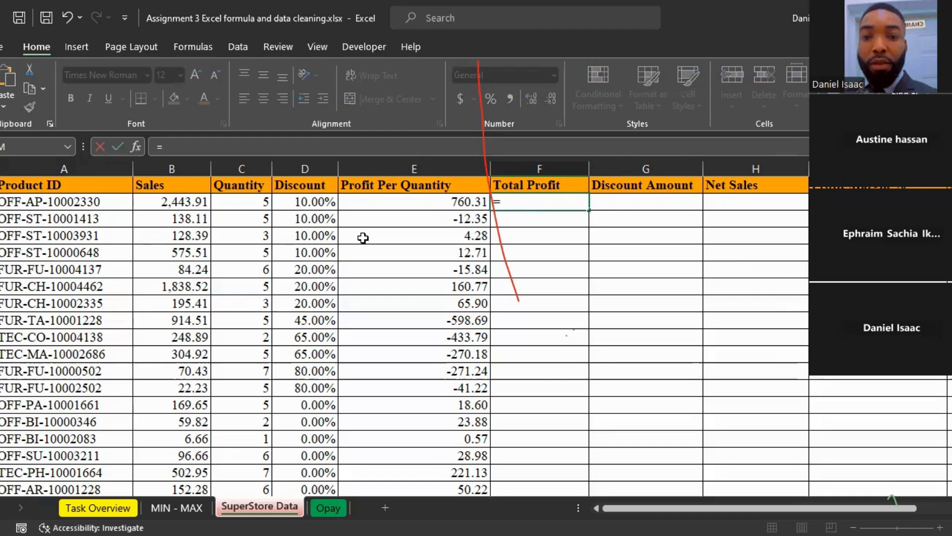
{"action": "left_click", "coordinate": [66, 200]}
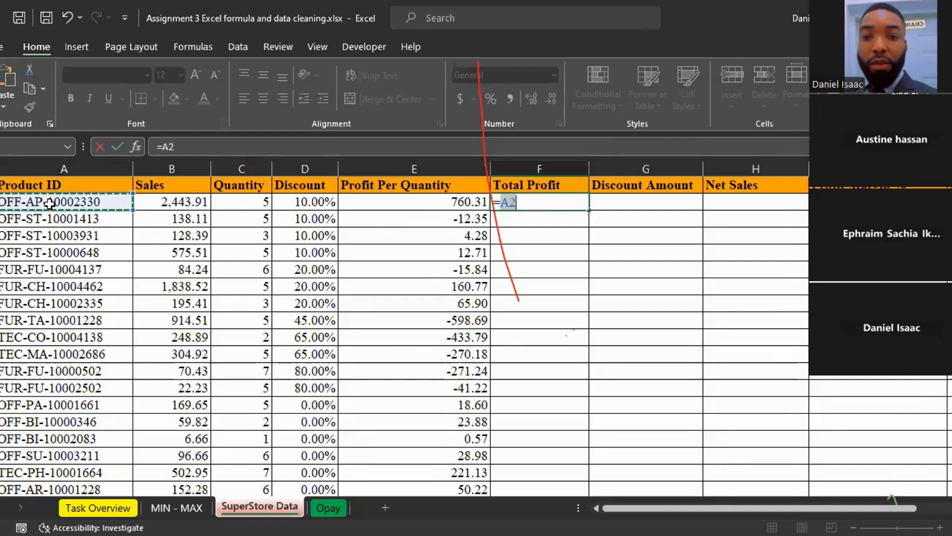
{"action": "left_click", "coordinate": [253, 202]}
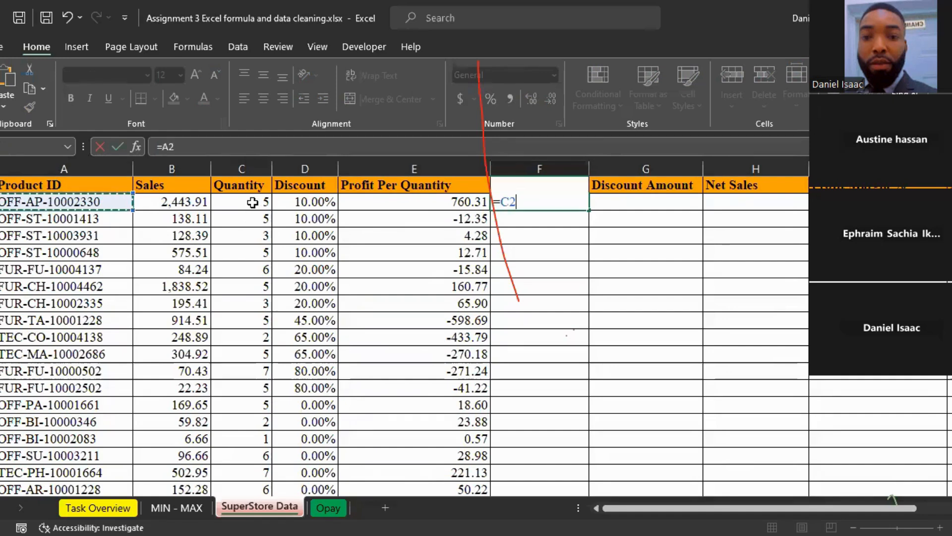
{"action": "key", "text": "BackSpace"}
{"action": "key", "text": "BackSpace"}
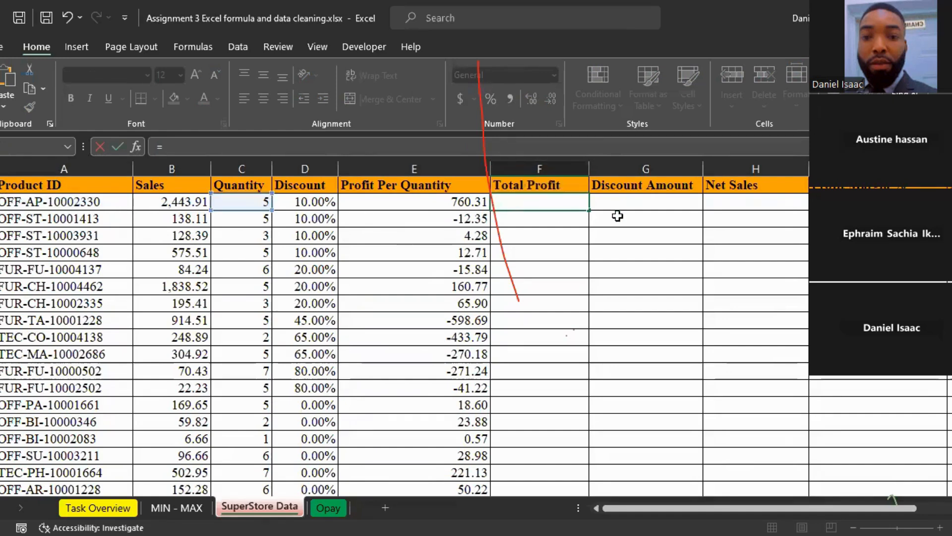
{"action": "key", "text": "BackSpace"}
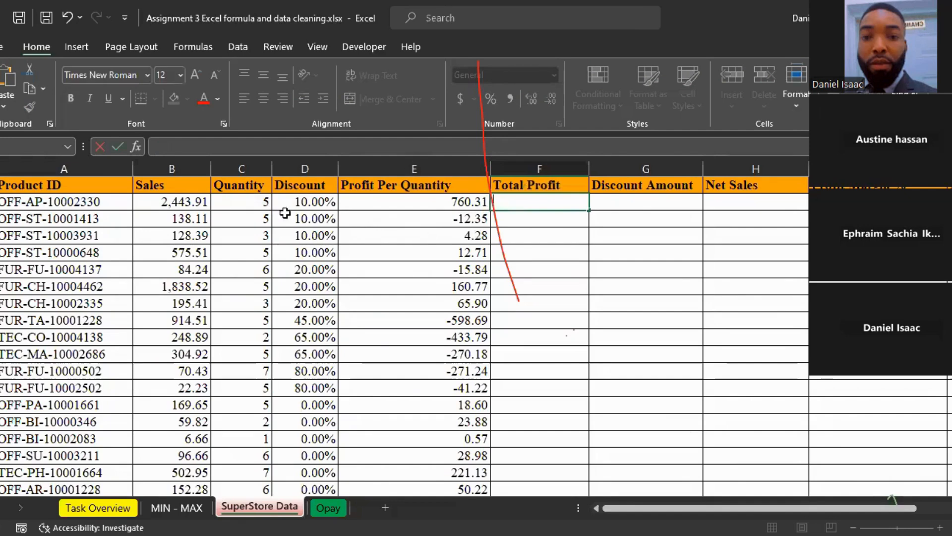
Step: Calculate the first product's total profit in F2 with =E2*C2 and fill the formula down the Total Profit column
{"action": "left_click", "coordinate": [243, 203]}
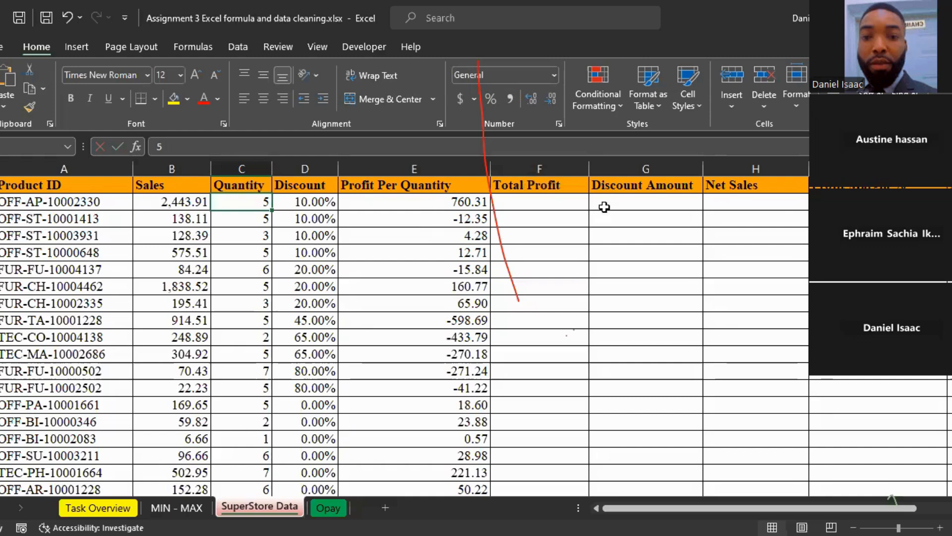
{"action": "left_click", "coordinate": [470, 202]}
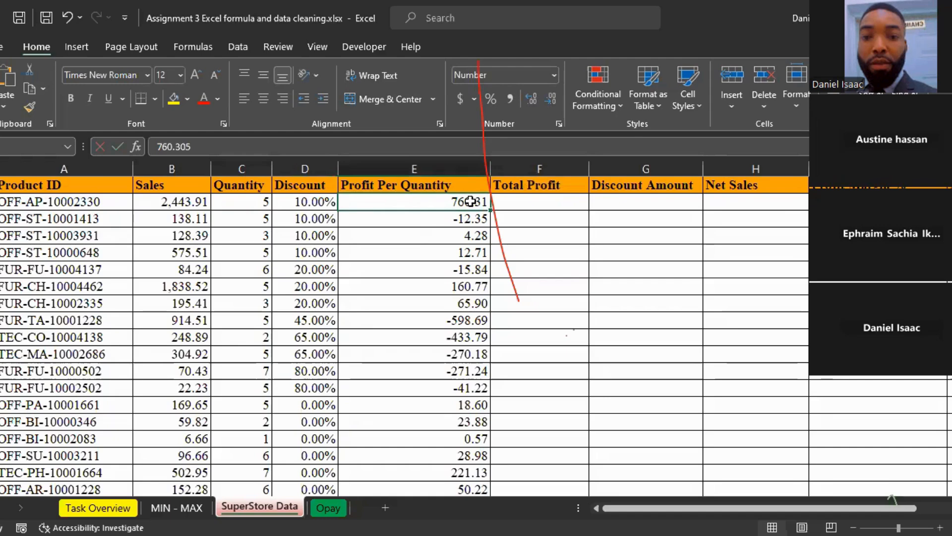
{"action": "left_click", "coordinate": [515, 206]}
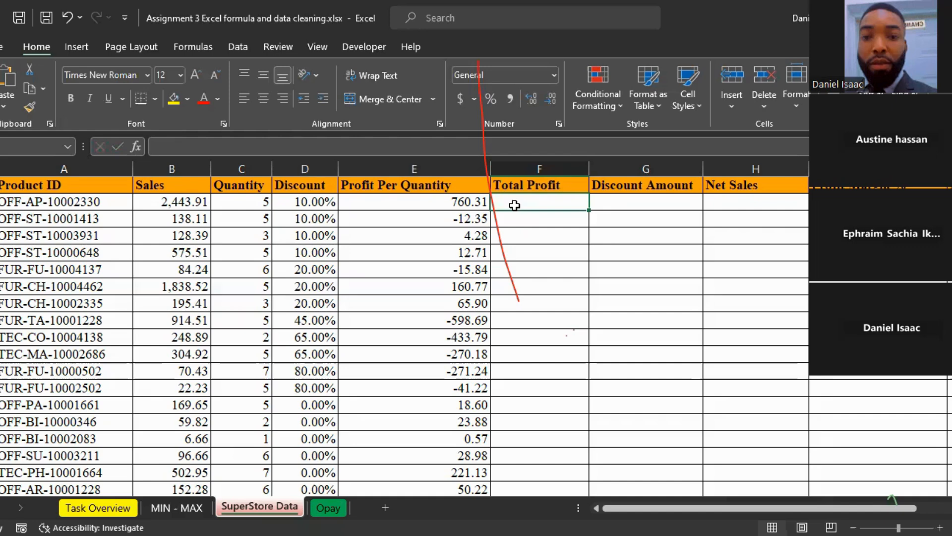
{"action": "type", "text": "="}
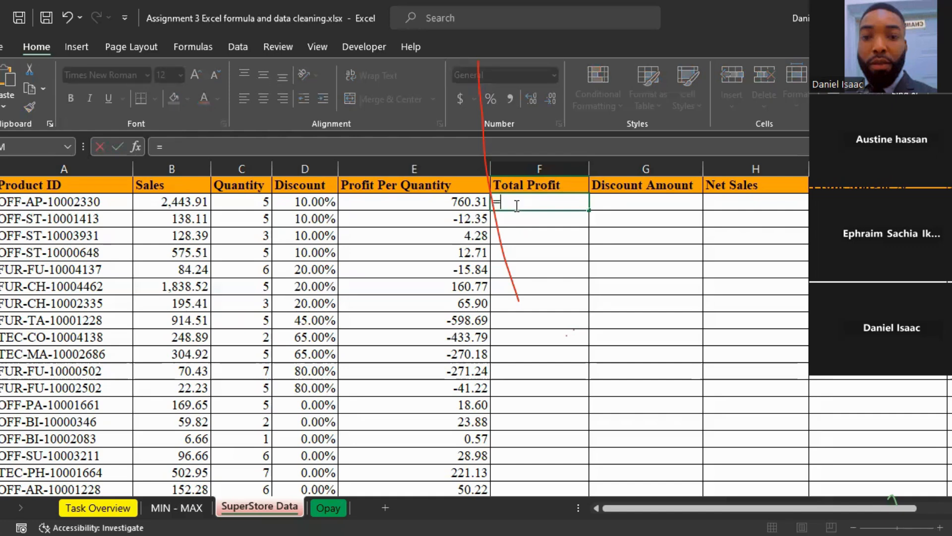
{"action": "left_click", "coordinate": [416, 201]}
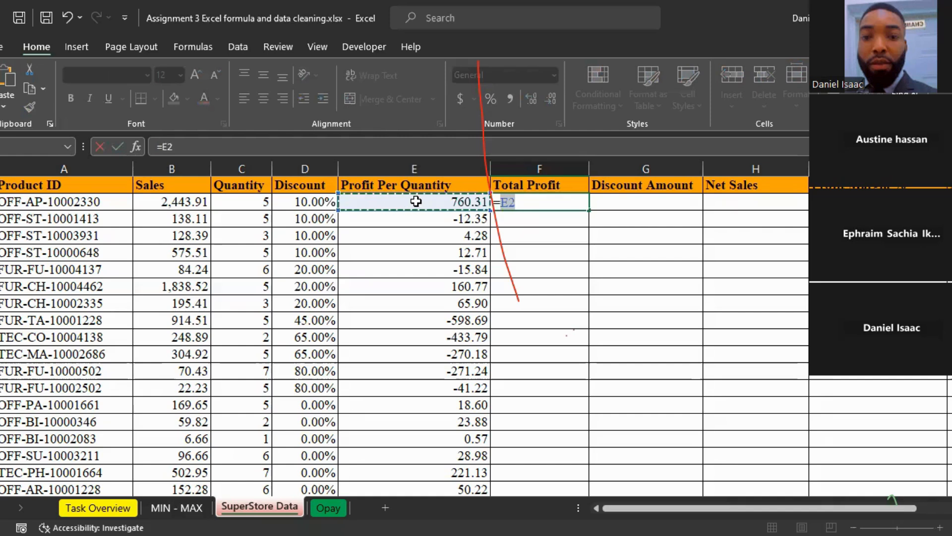
{"action": "type", "text": "*"}
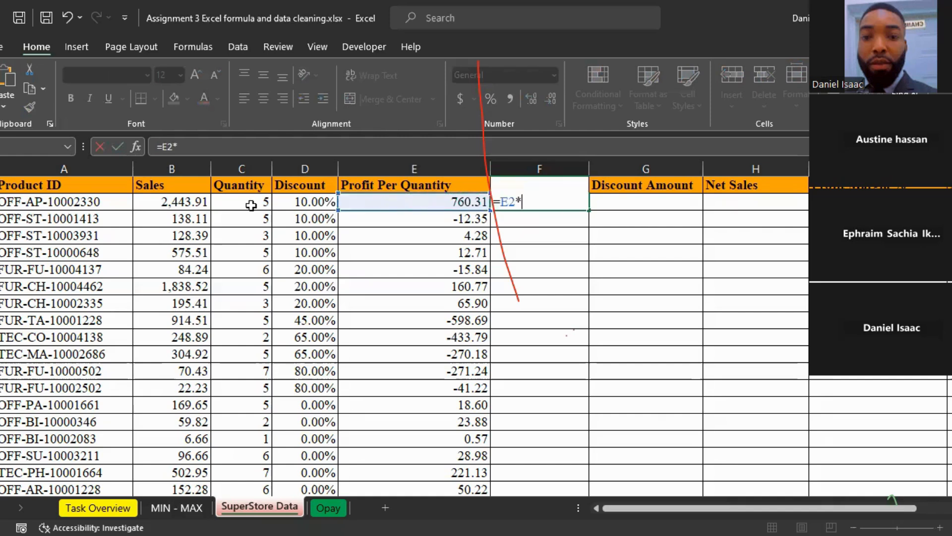
{"action": "left_click", "coordinate": [246, 205]}
{"action": "key", "text": "Return"}
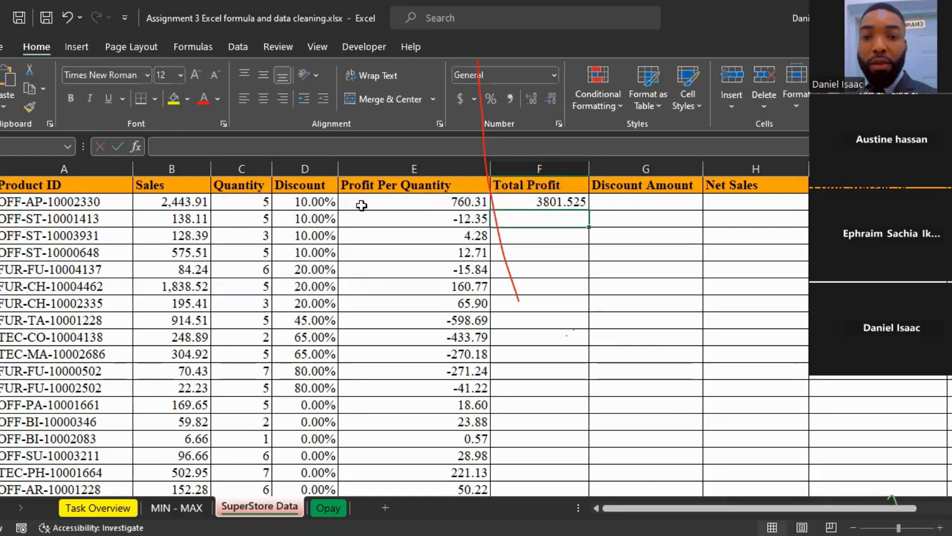
{"action": "left_click", "coordinate": [555, 203]}
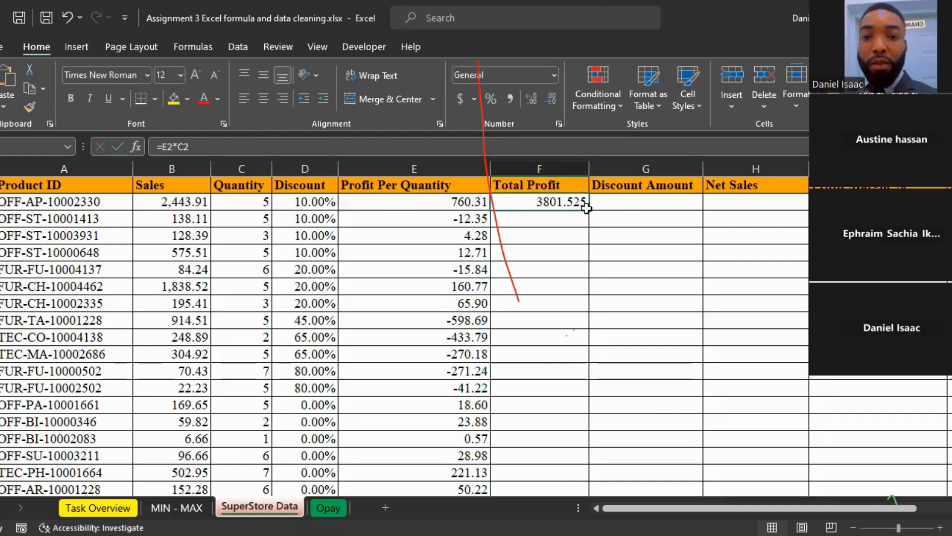
{"action": "double_click", "coordinate": [588, 211]}
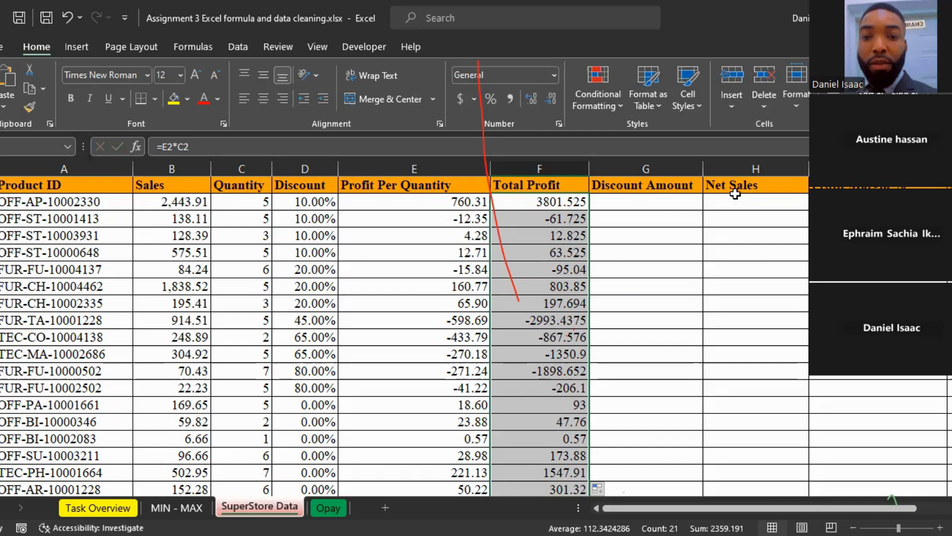
Step: Calculate the first product's discount amount in G2 with =D2*B2, multiplying the discount rate by the sales
{"action": "left_click", "coordinate": [632, 205]}
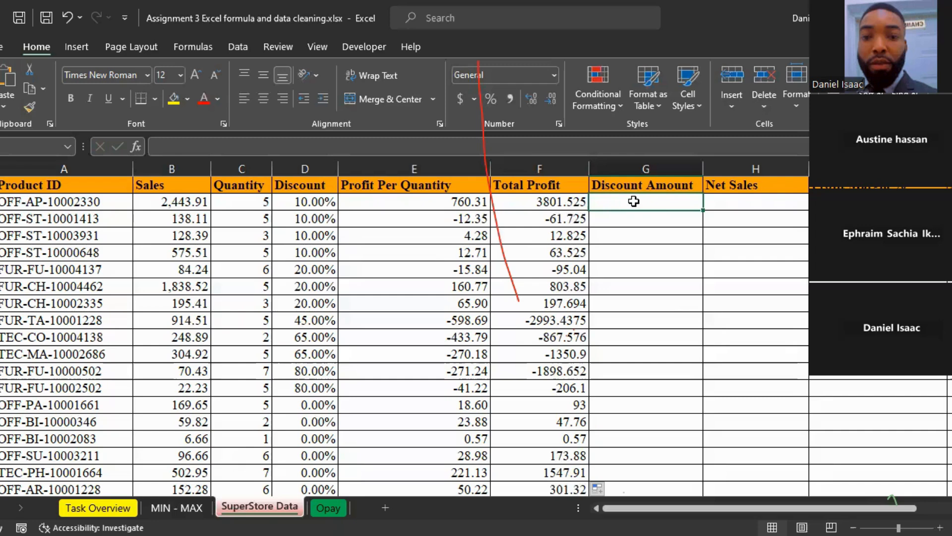
{"action": "type", "text": "="}
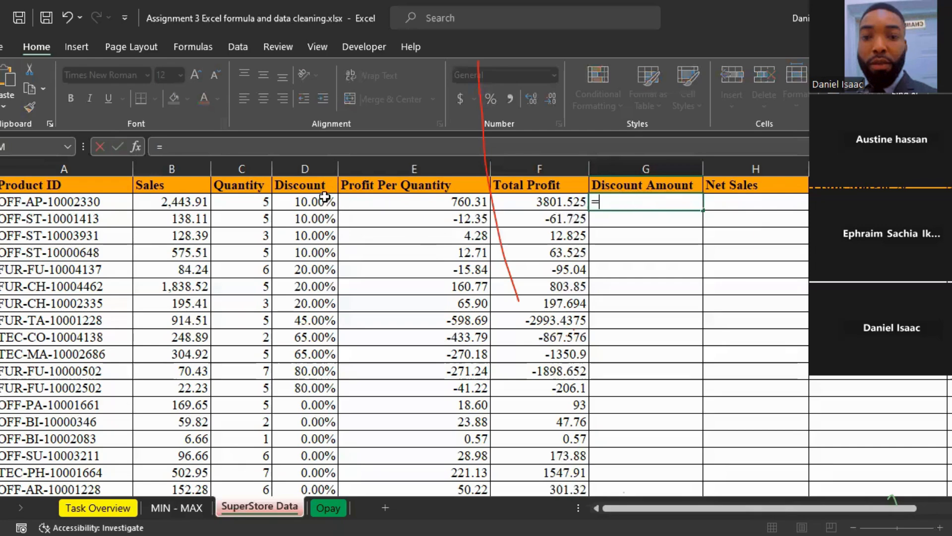
{"action": "left_click", "coordinate": [304, 201]}
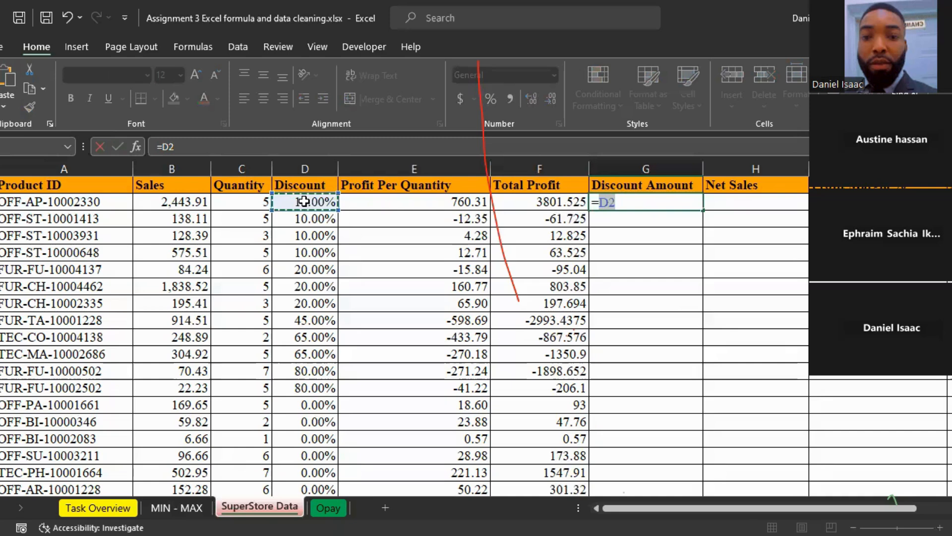
{"action": "type", "text": "*"}
{"action": "left_click", "coordinate": [163, 205]}
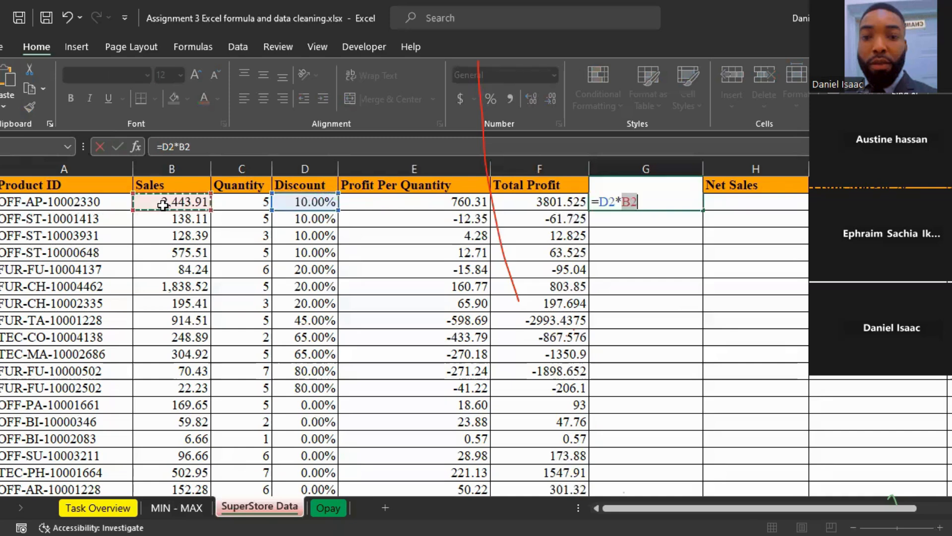
{"action": "key", "text": "Return"}
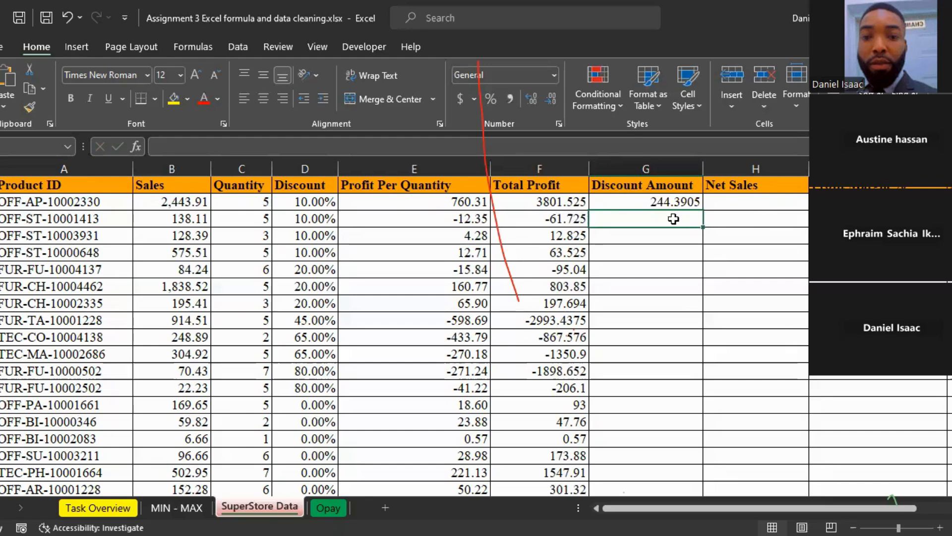
Step: Calculate the first product's net sales in H2 with =B2-G2, subtracting the discount amount from the sales
{"action": "left_click", "coordinate": [736, 198]}
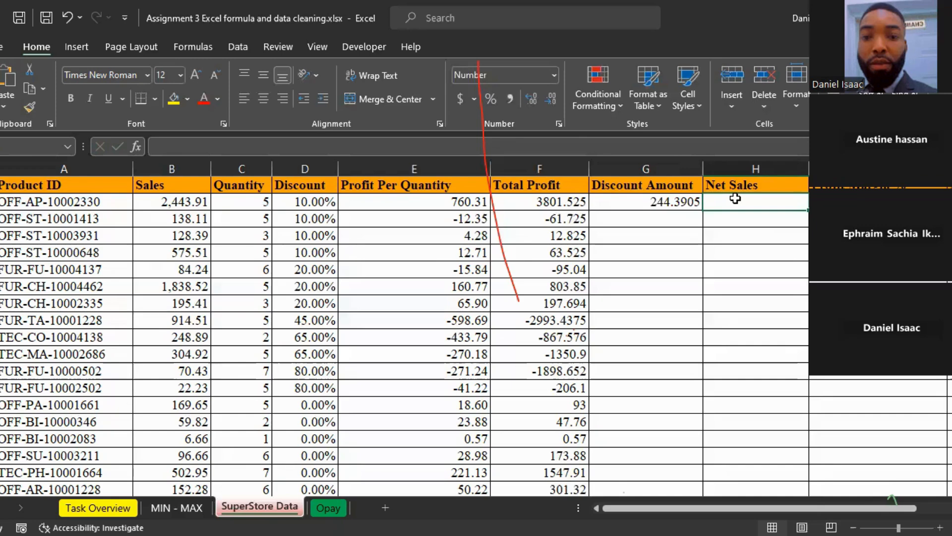
{"action": "type", "text": "="}
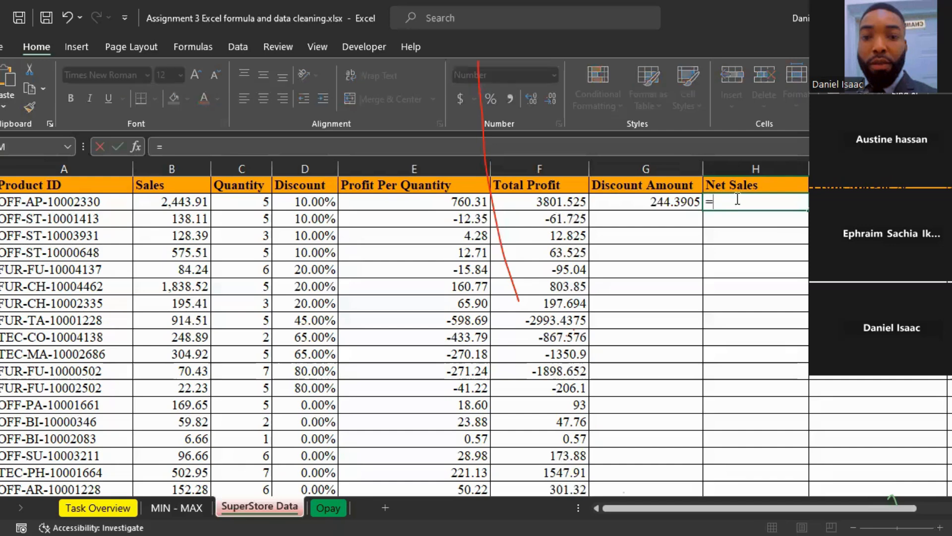
{"action": "left_click", "coordinate": [164, 207]}
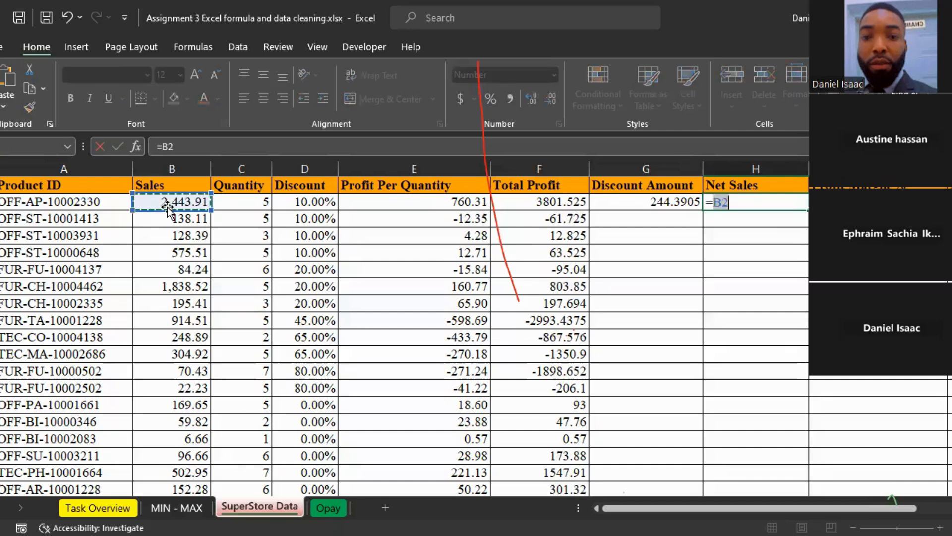
{"action": "type", "text": "-"}
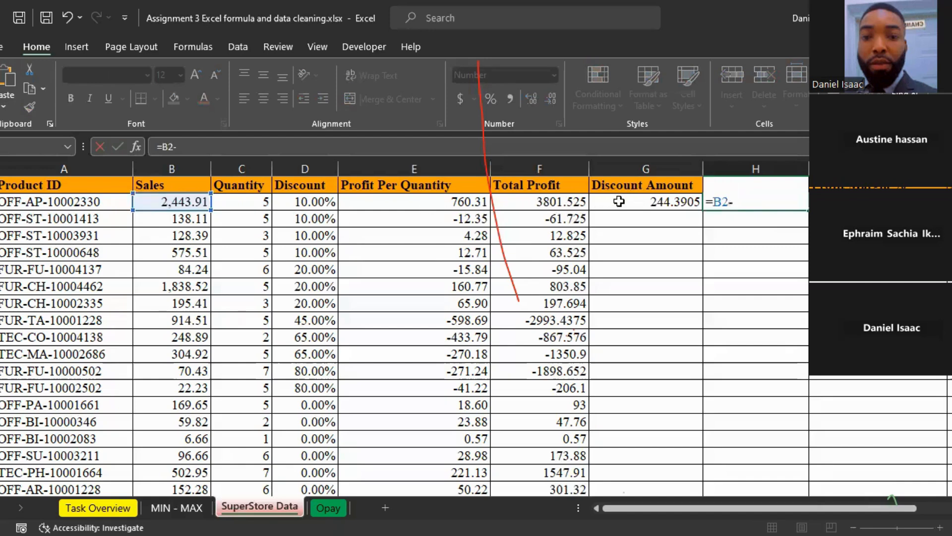
{"action": "left_click", "coordinate": [619, 201]}
{"action": "key", "text": "Return"}
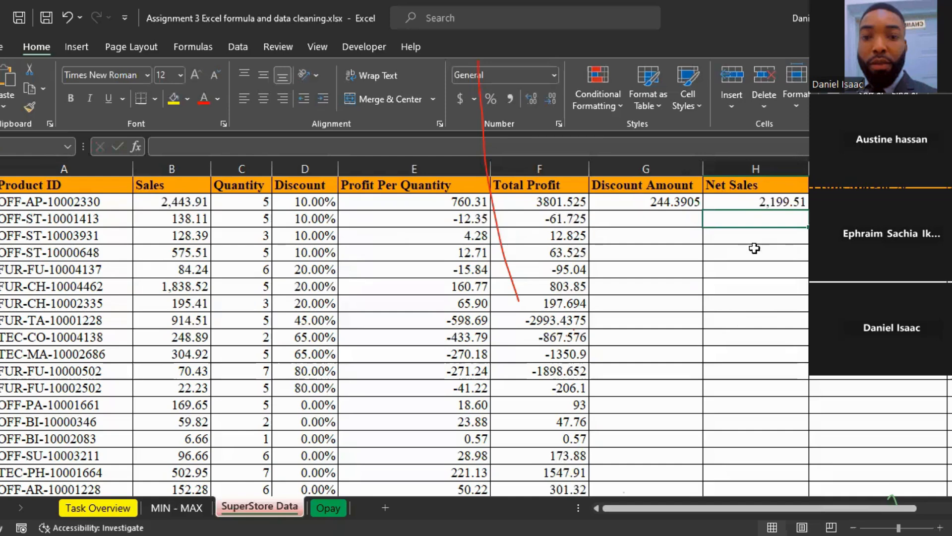
{"action": "left_click", "coordinate": [722, 199]}
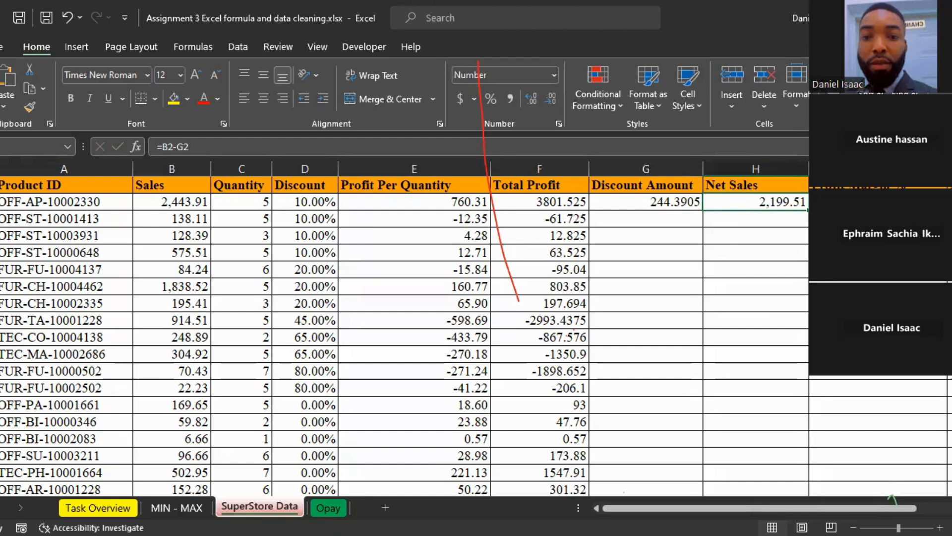
{"action": "key", "text": "Right"}
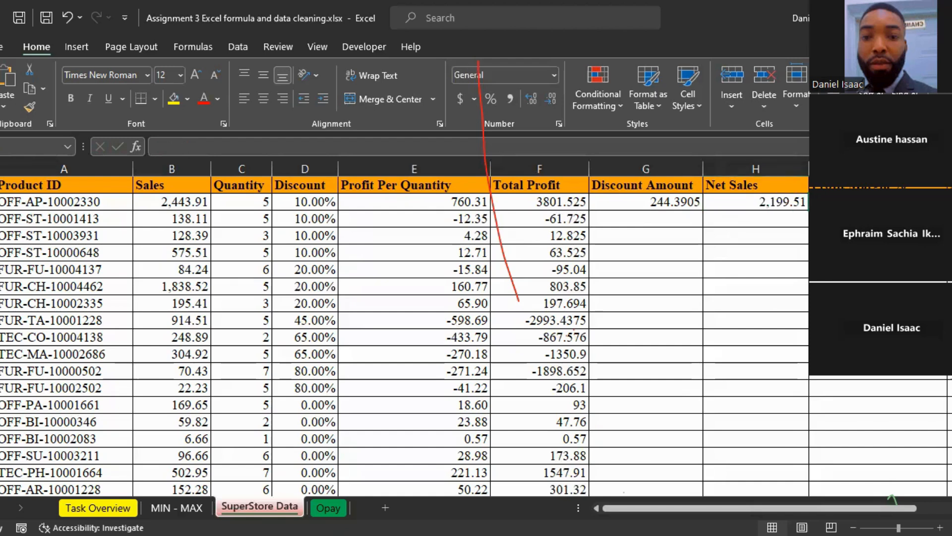
Step: Calculate the first product's profit margin in I2 with =F2/H2, dividing total profit by net sales, and format it as a percentage
{"action": "type", "text": "="}
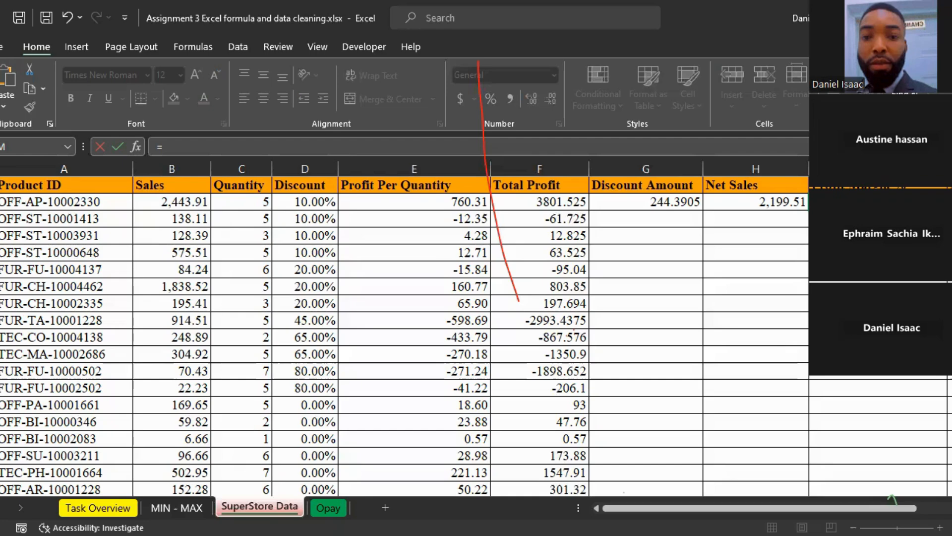
{"action": "key", "text": "Escape"}
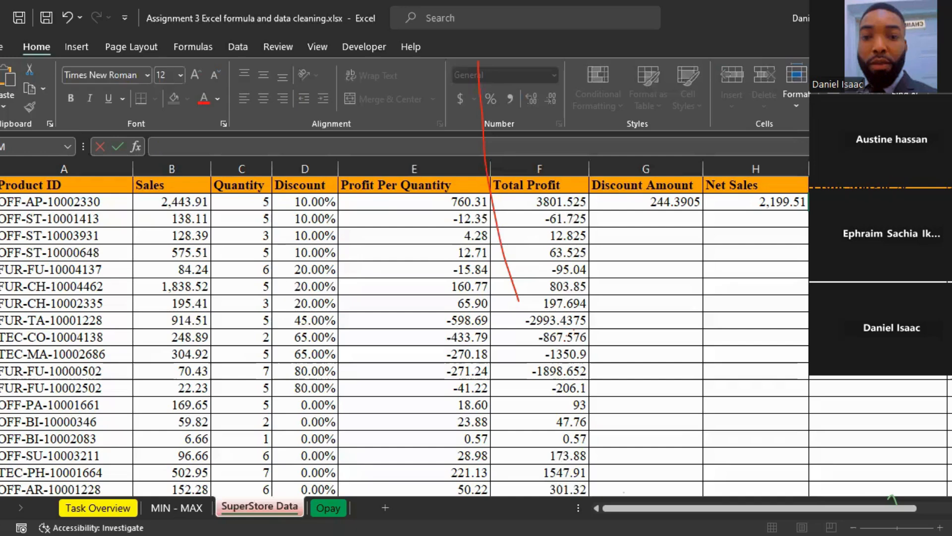
{"action": "type", "text": "="}
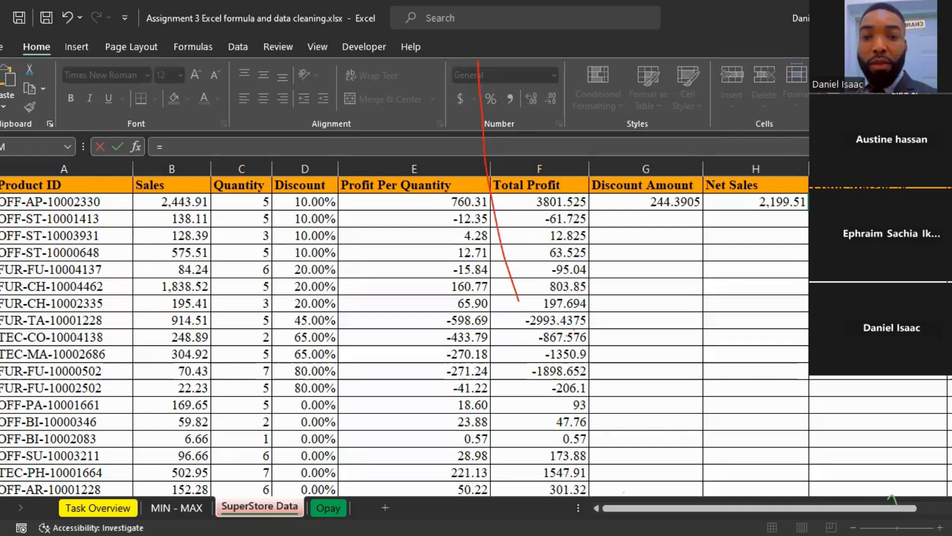
{"action": "left_click", "coordinate": [534, 203]}
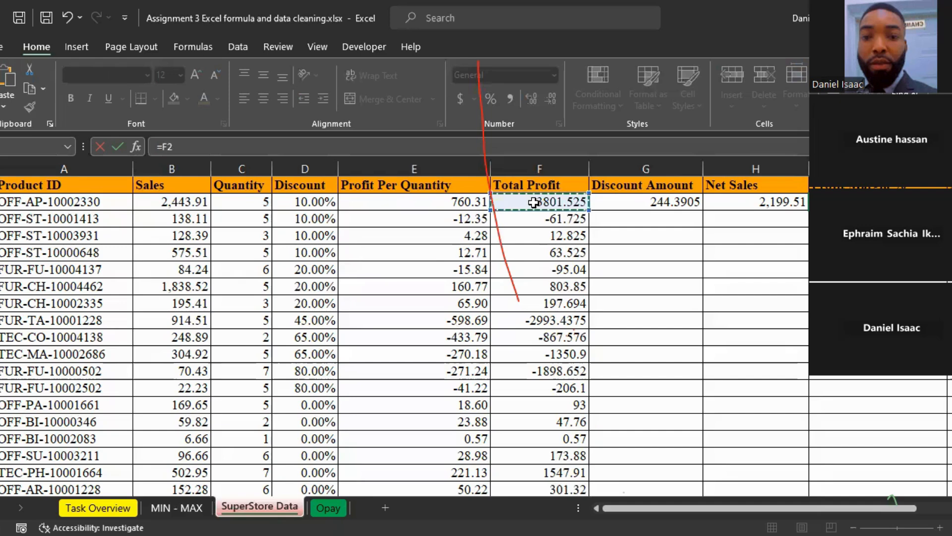
{"action": "type", "text": "/"}
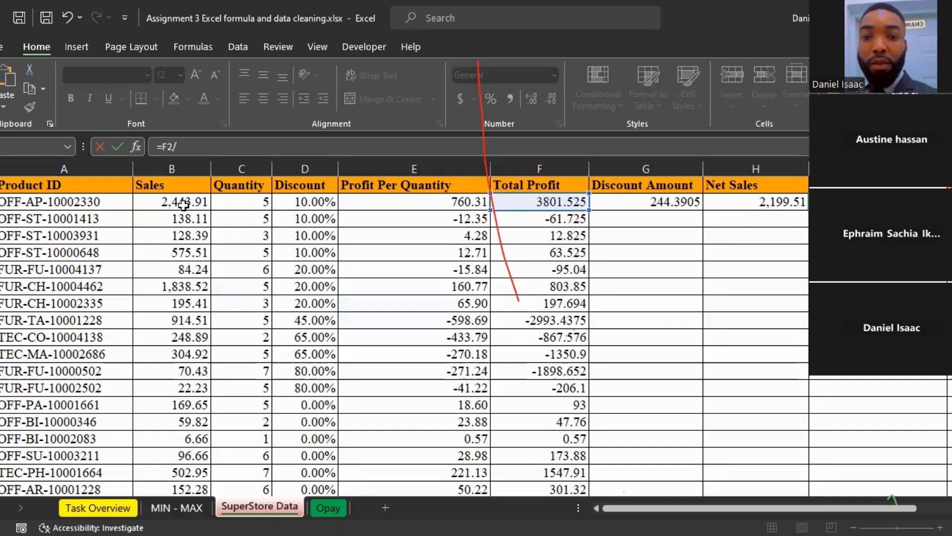
{"action": "key", "text": "Right"}
{"action": "key", "text": "Right"}
{"action": "key", "text": "Return"}
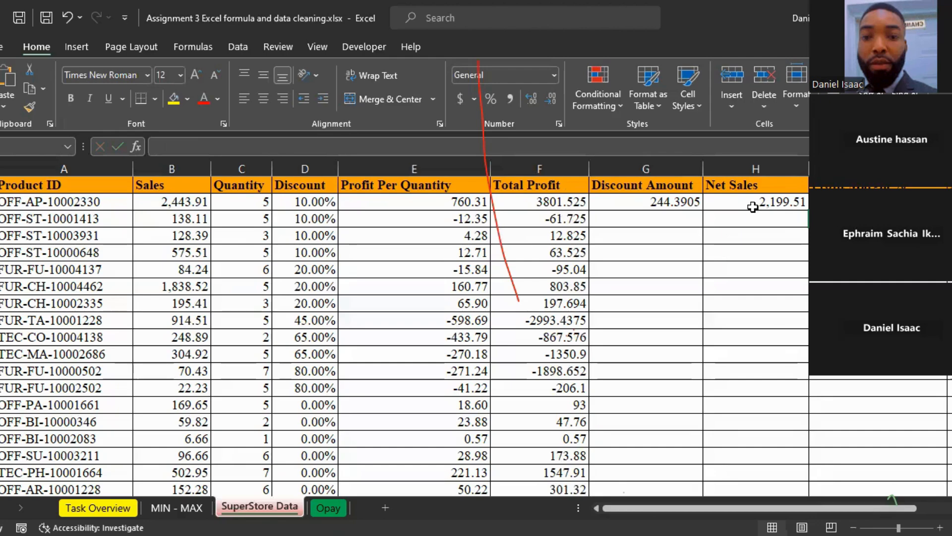
{"action": "left_click", "coordinate": [848, 202]}
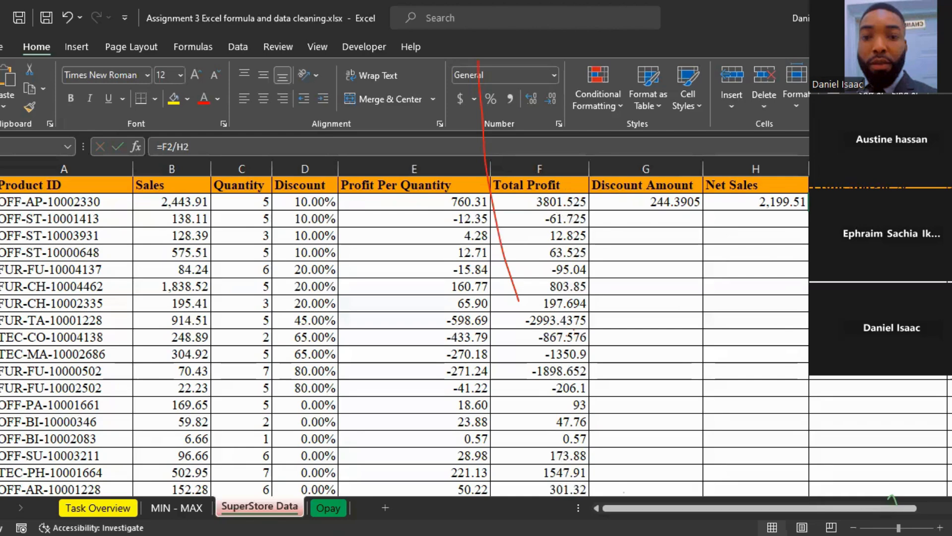
{"action": "left_click", "coordinate": [487, 98]}
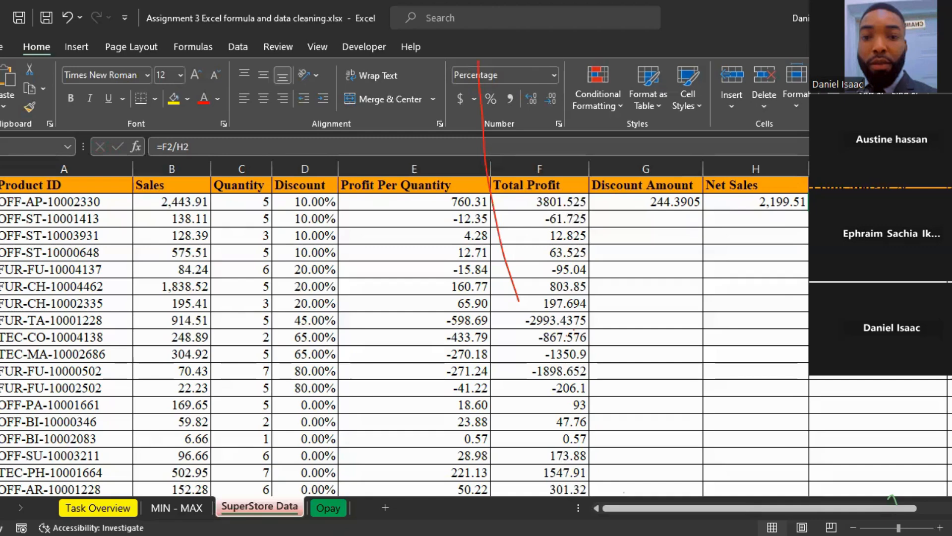
Step: Fill the profit margin formula from I2 and the discount amount formula from G2 down their columns
{"action": "double_click", "coordinate": [948, 210]}
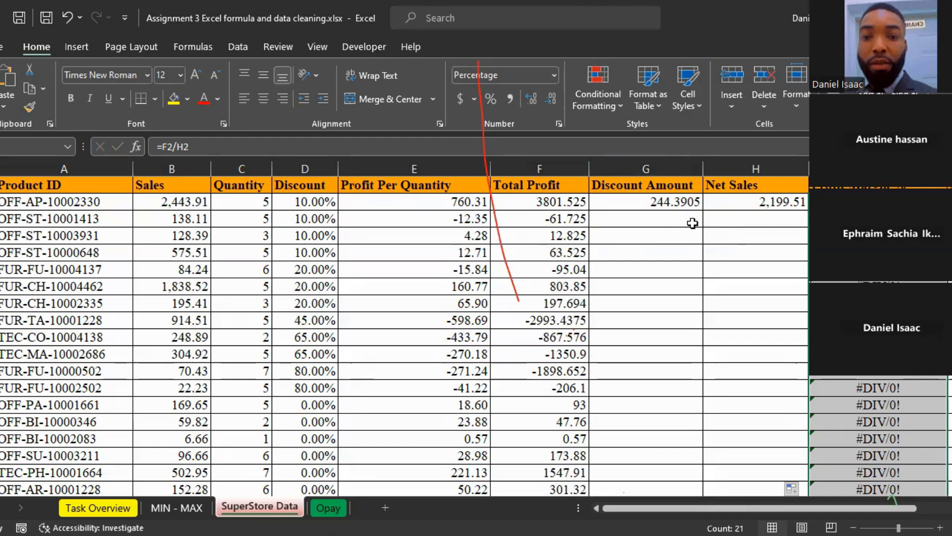
{"action": "left_click", "coordinate": [689, 201]}
{"action": "double_click", "coordinate": [701, 210]}
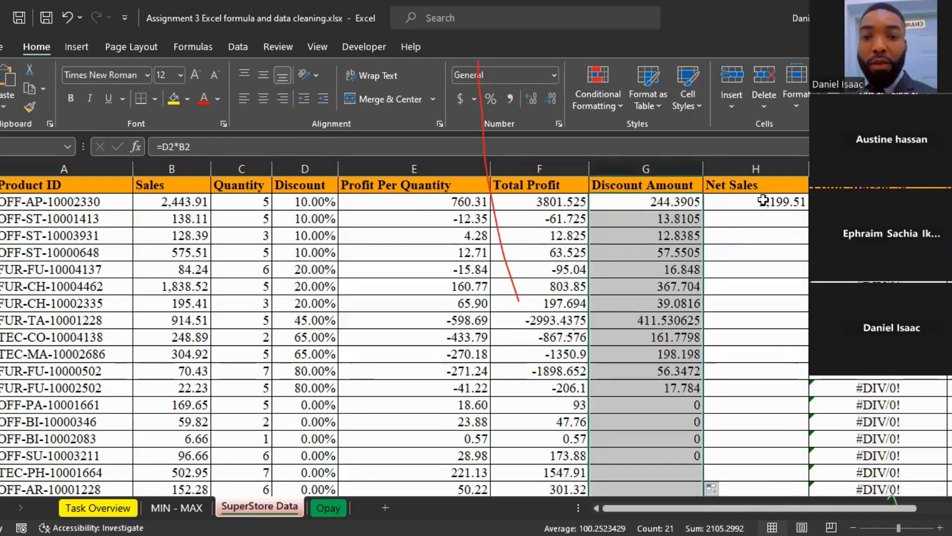
Step: Try filling the net sales formula from H2 down the Net Sales column and undo the fill
{"action": "left_click", "coordinate": [763, 201]}
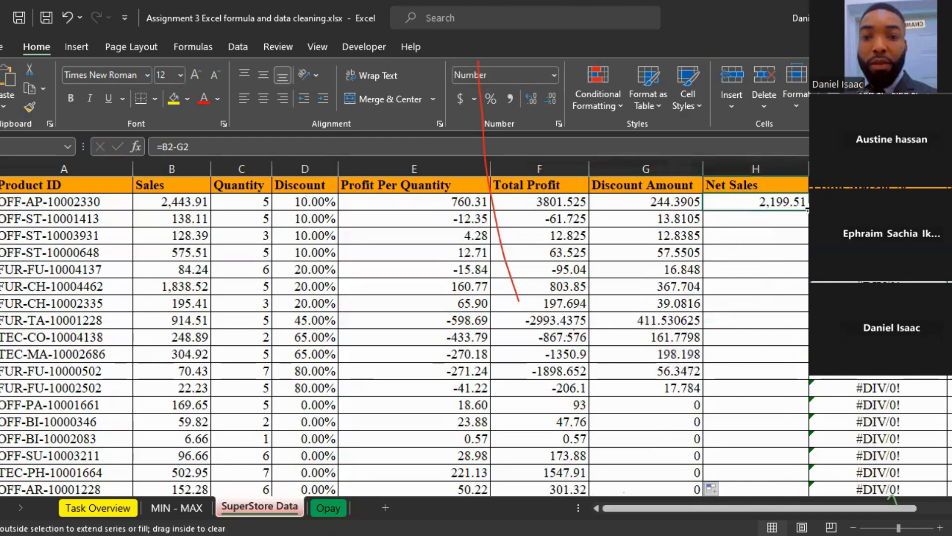
{"action": "double_click", "coordinate": [807, 210]}
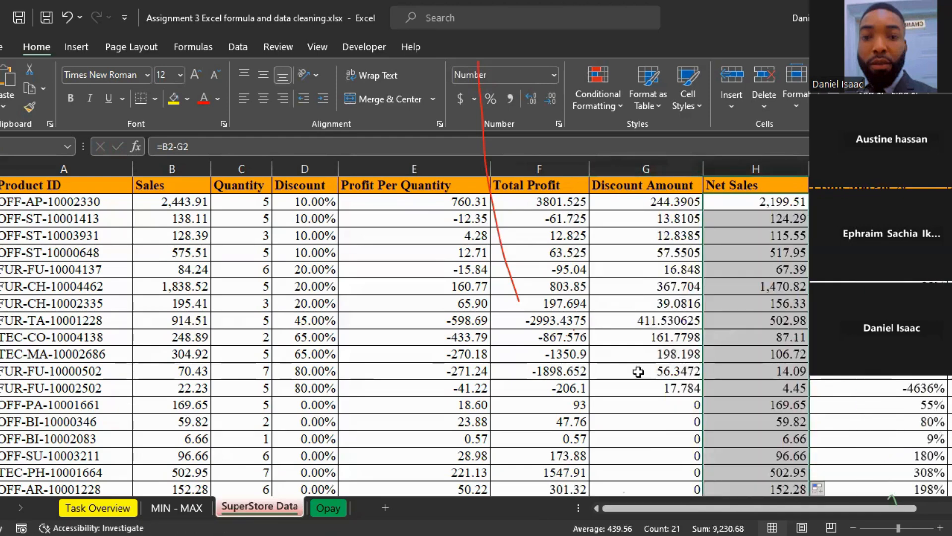
{"action": "key", "text": "ctrl+z"}
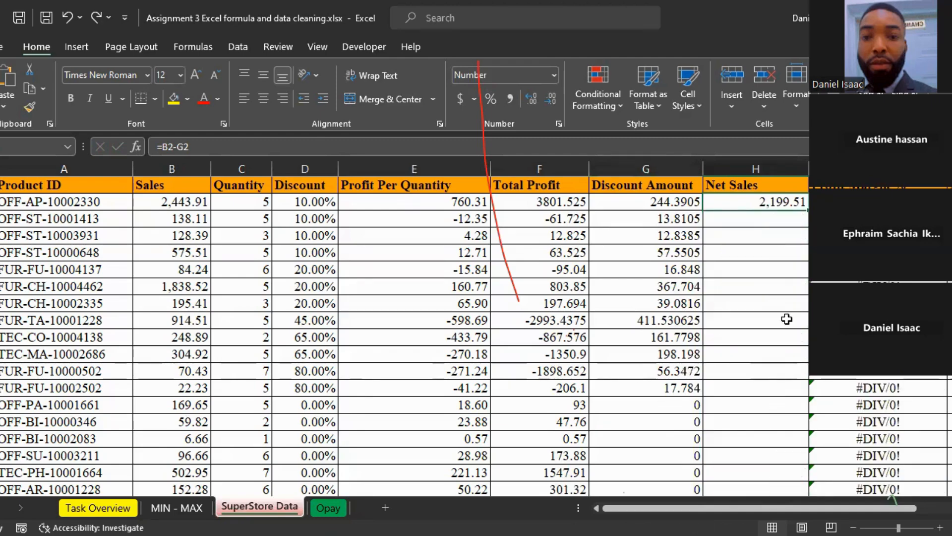
Step: Calculate the first product's average sales per unit in J2 with =B2/C2 and fill the formula down the column
{"action": "scroll", "coordinate": [787, 319], "scroll_direction": "right", "scroll_amount": 2}
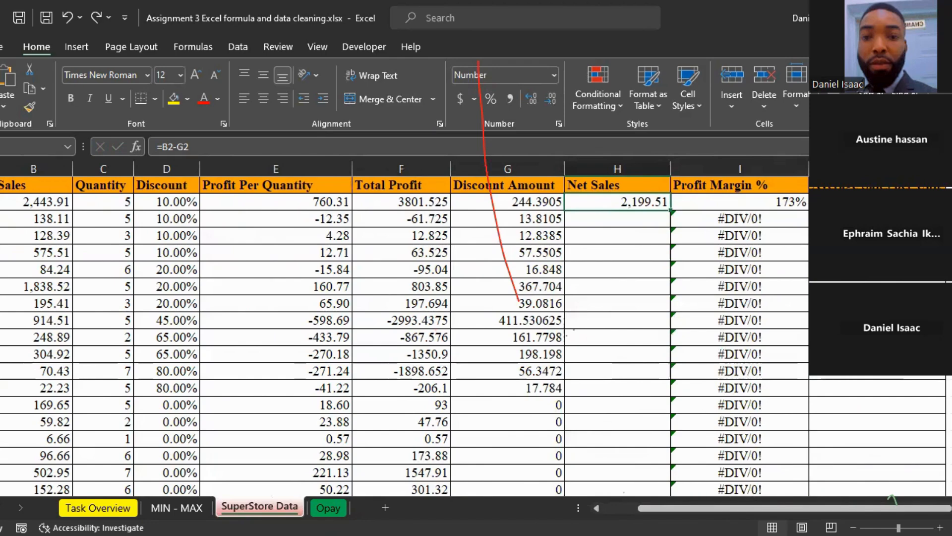
{"action": "left_click", "coordinate": [877, 202]}
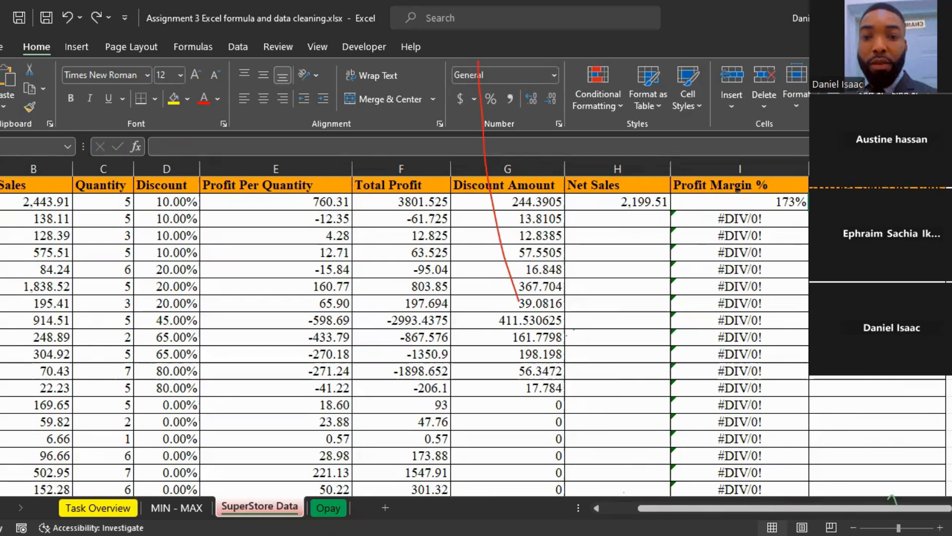
{"action": "type", "text": "="}
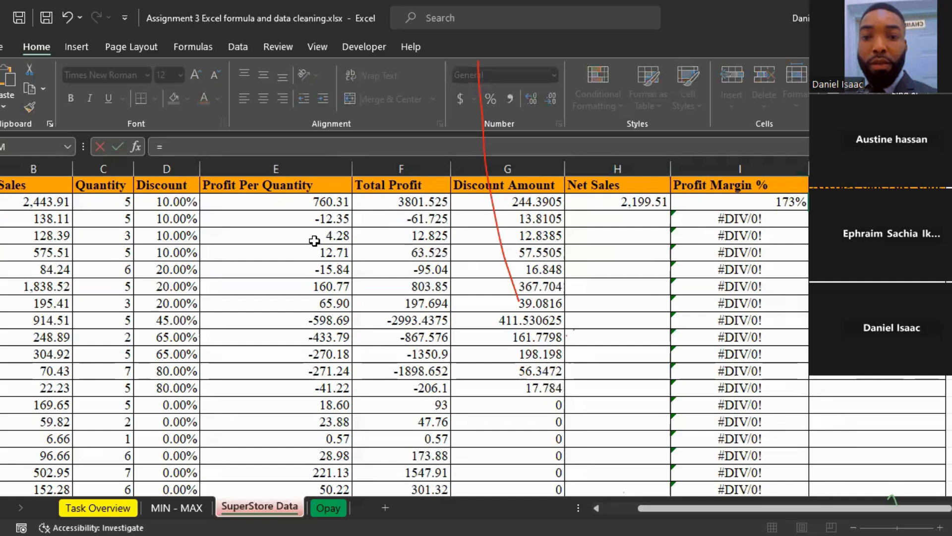
{"action": "left_click", "coordinate": [36, 205]}
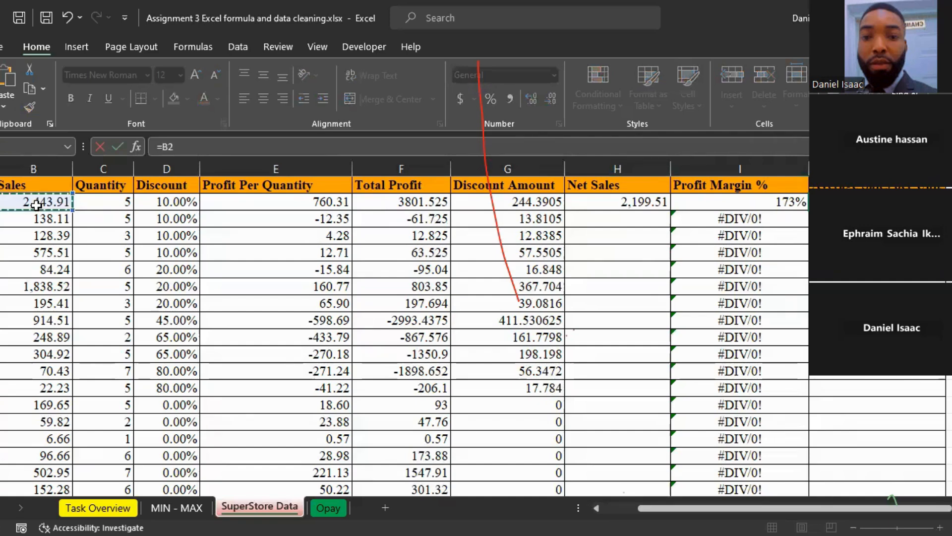
{"action": "type", "text": "/"}
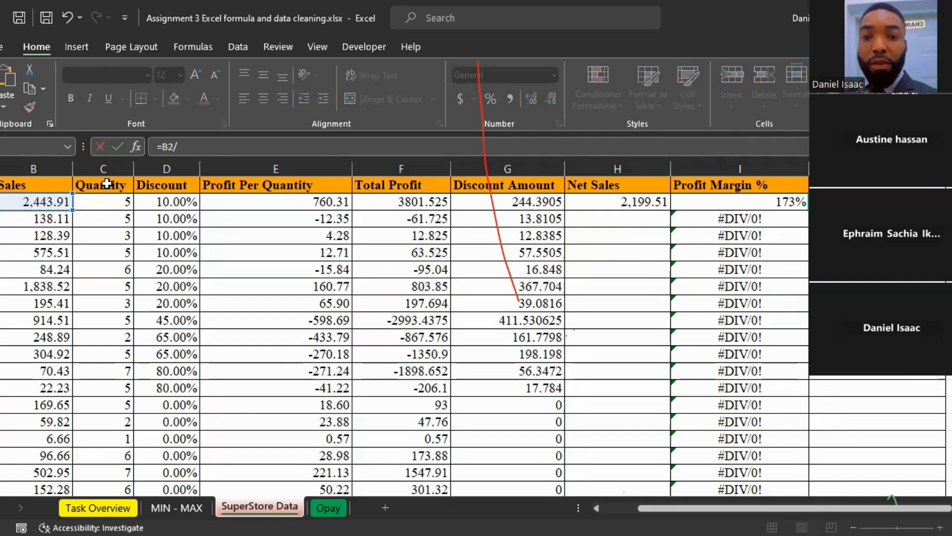
{"action": "left_click", "coordinate": [111, 208]}
{"action": "key", "text": "Return"}
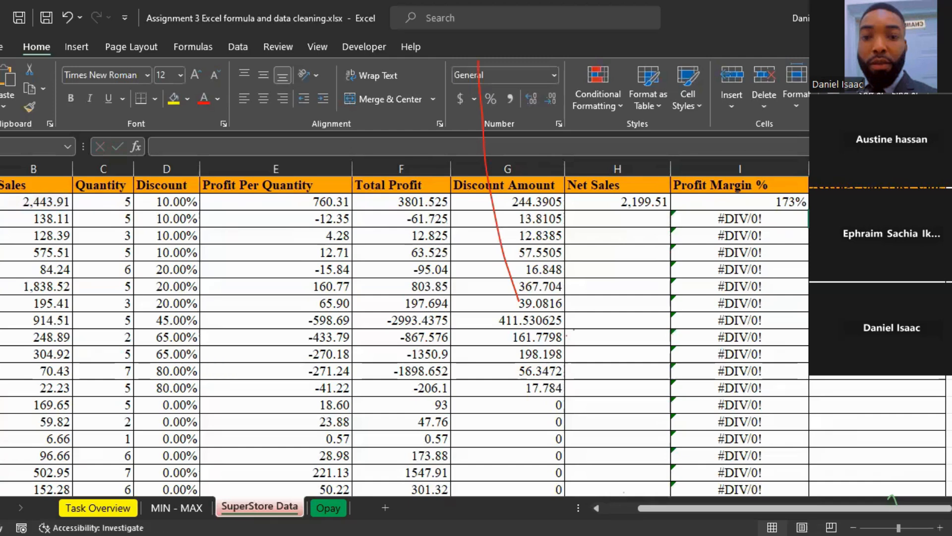
{"action": "left_click", "coordinate": [877, 202]}
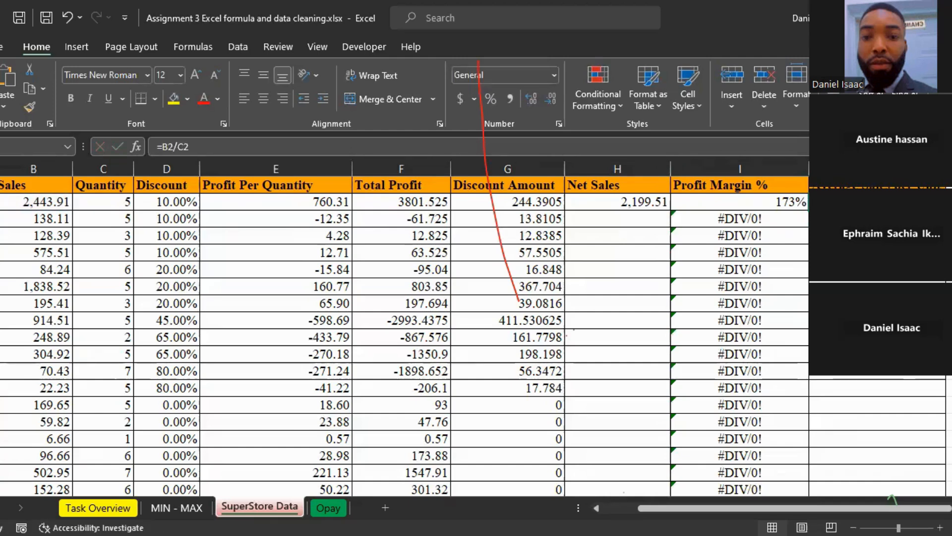
{"action": "double_click", "coordinate": [947, 210]}
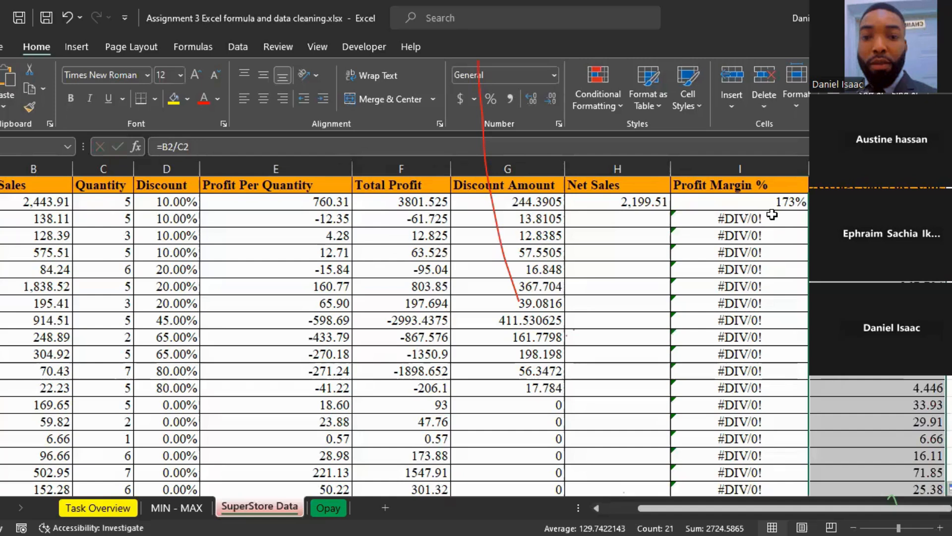
Step: Check the Profit Margin % formula and Net Sales header, and read the Opay Data - Cleaning instructions on the Task Overview sheet
{"action": "left_click", "coordinate": [761, 203]}
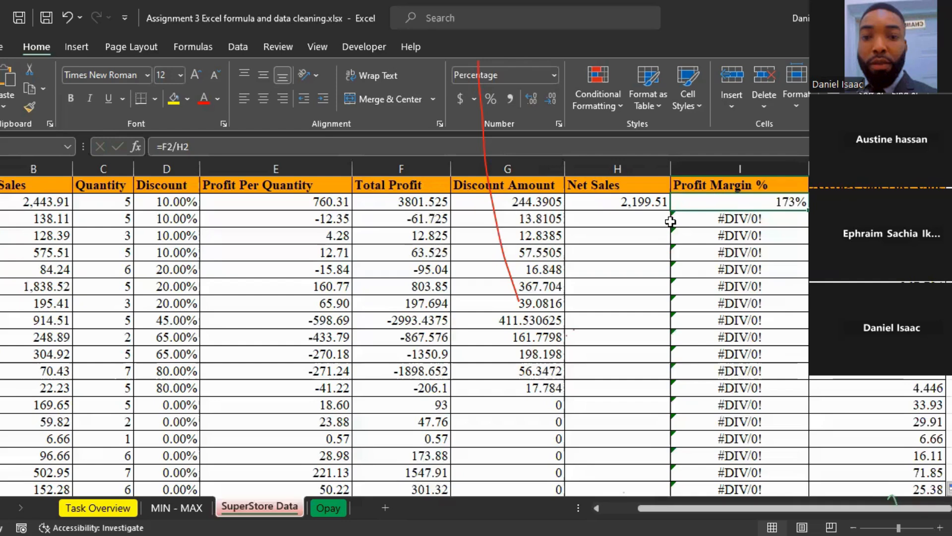
{"action": "left_click", "coordinate": [723, 188]}
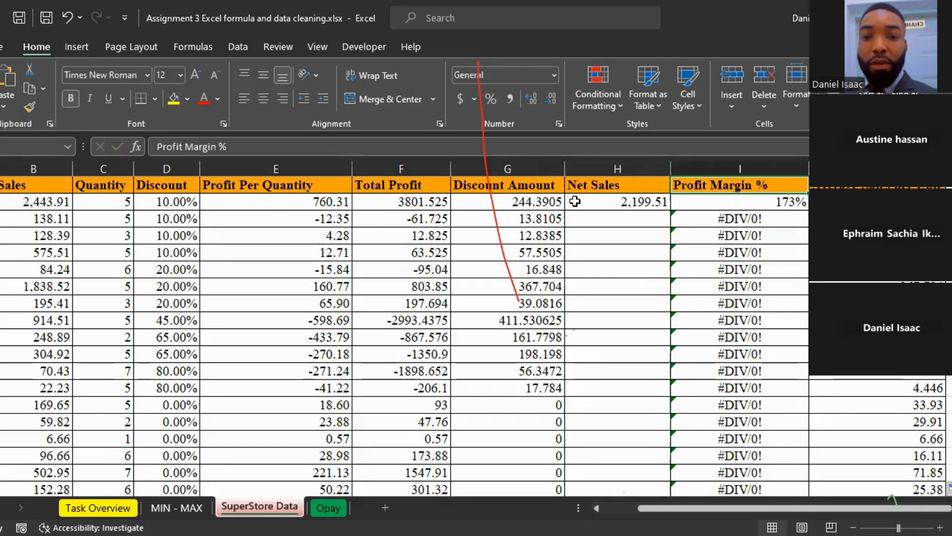
{"action": "left_click", "coordinate": [608, 181]}
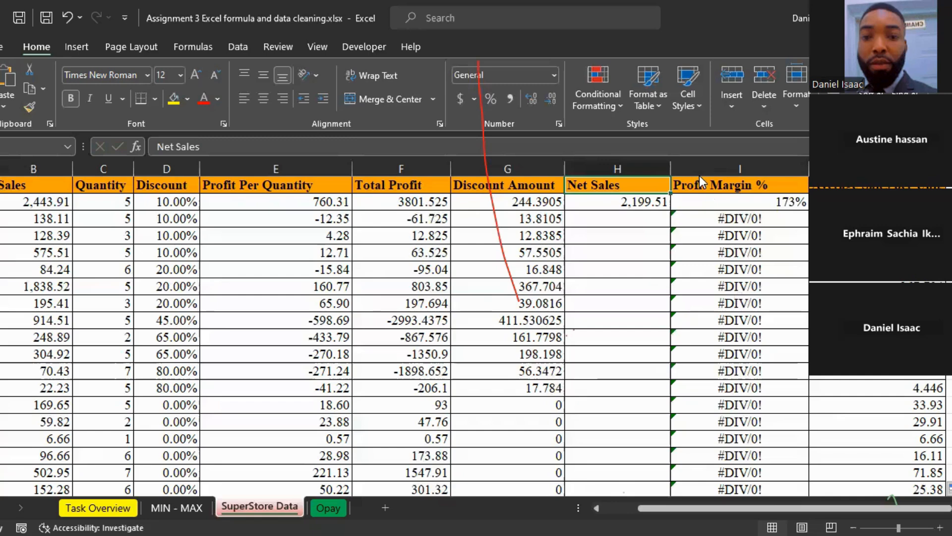
{"action": "key", "text": "ctrl+Page_Up"}
{"action": "key", "text": "ctrl+Page_Up"}
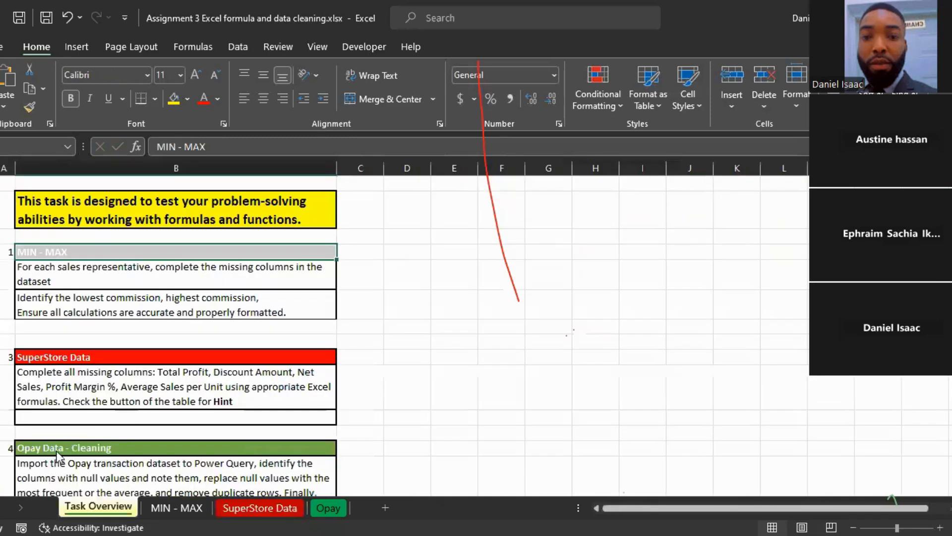
{"action": "scroll", "coordinate": [73, 453], "scroll_direction": "down", "scroll_amount": 1}
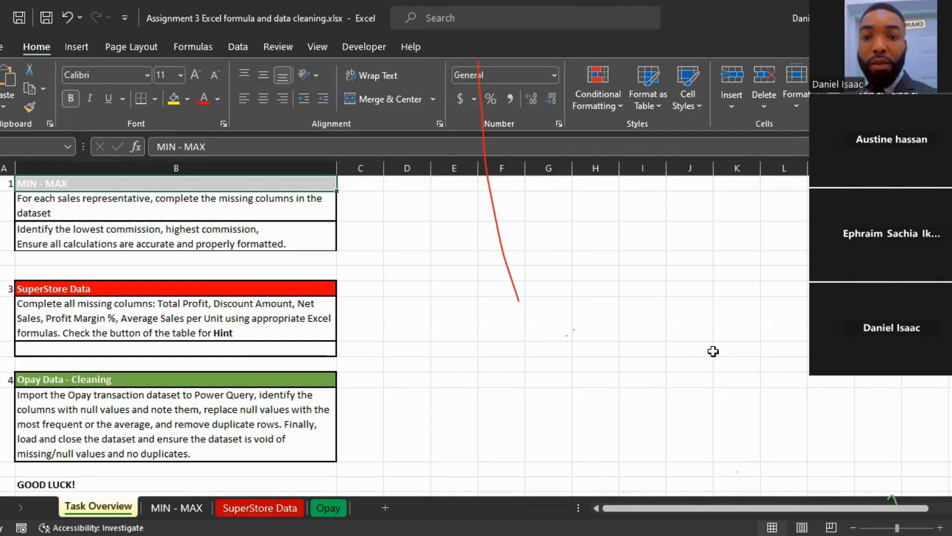
{"action": "left_click", "coordinate": [644, 320]}
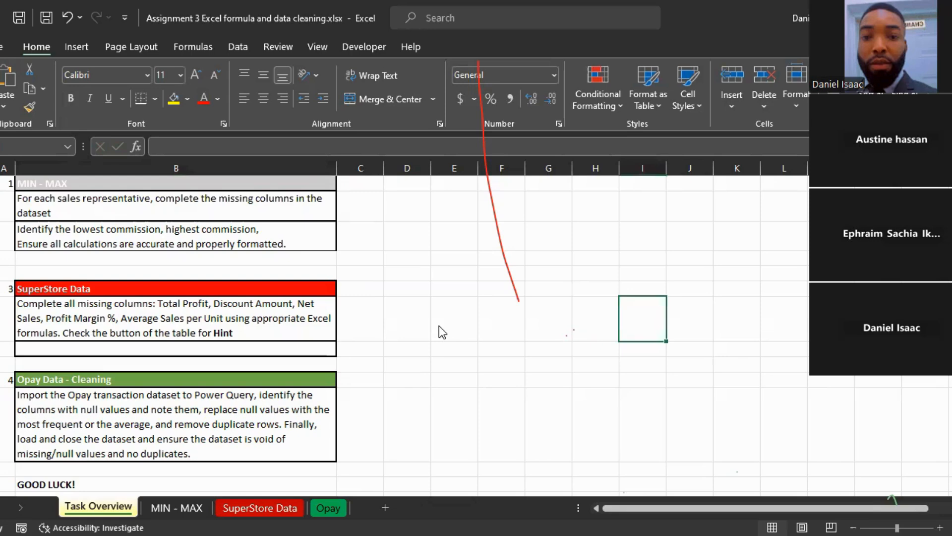
{"action": "left_click", "coordinate": [543, 347]}
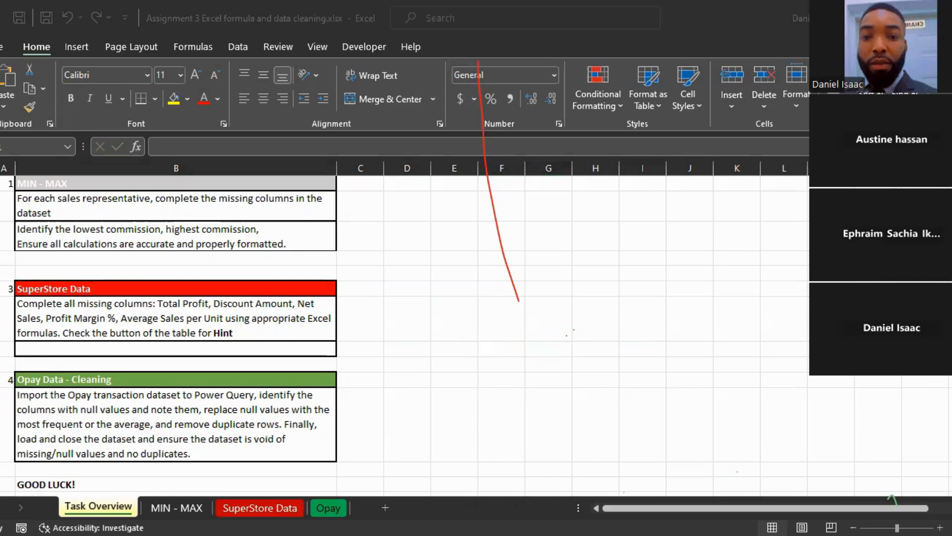
{"action": "left_click", "coordinate": [549, 348]}
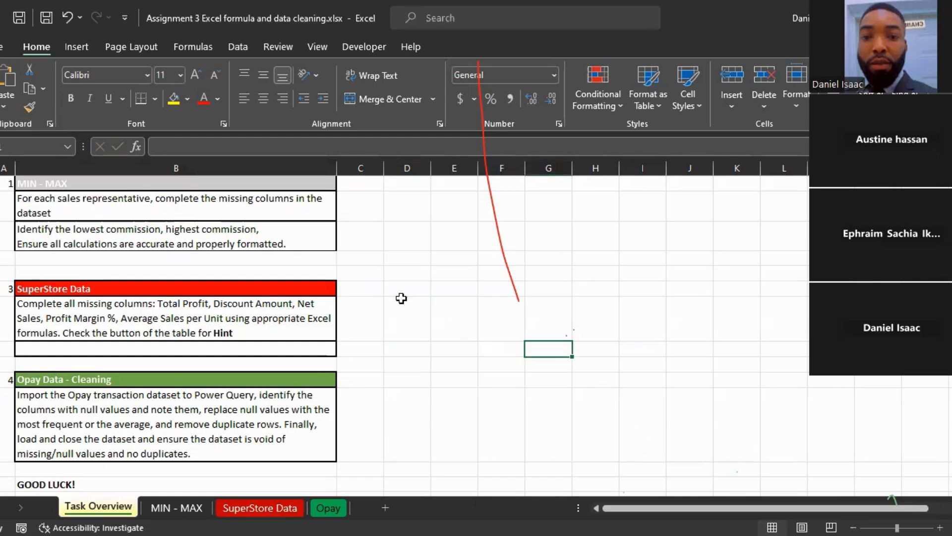
Step: Open the Opay sheet and start a data import from an Excel workbook file
{"action": "left_click", "coordinate": [328, 508]}
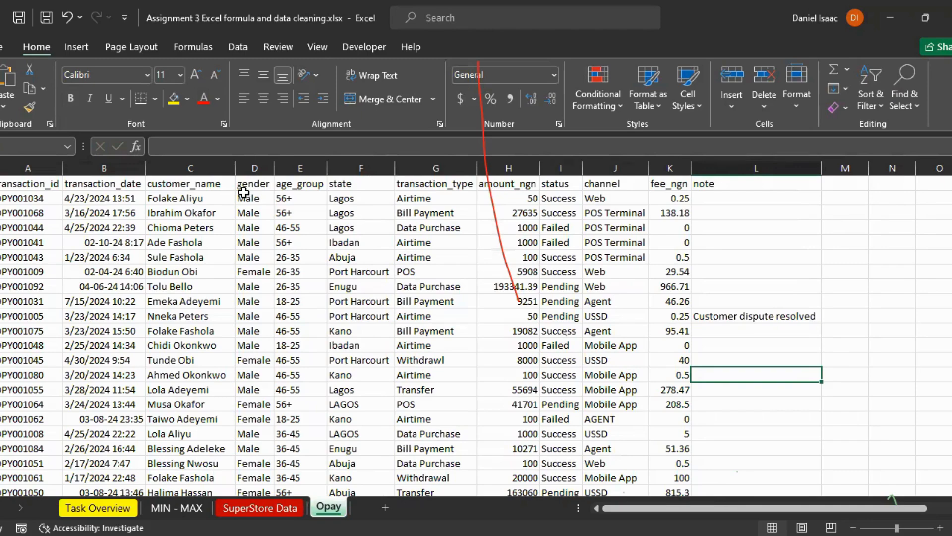
{"action": "left_click", "coordinate": [240, 45]}
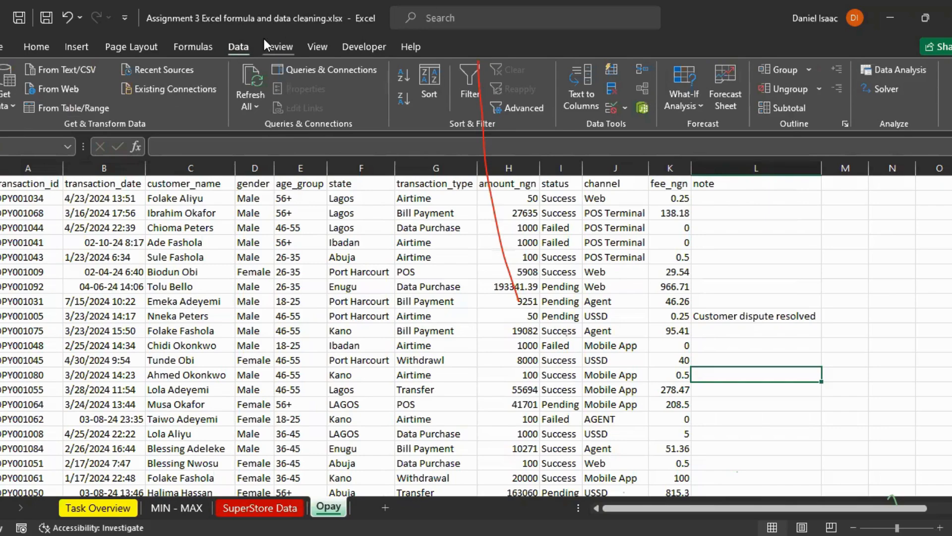
{"action": "left_click", "coordinate": [17, 106]}
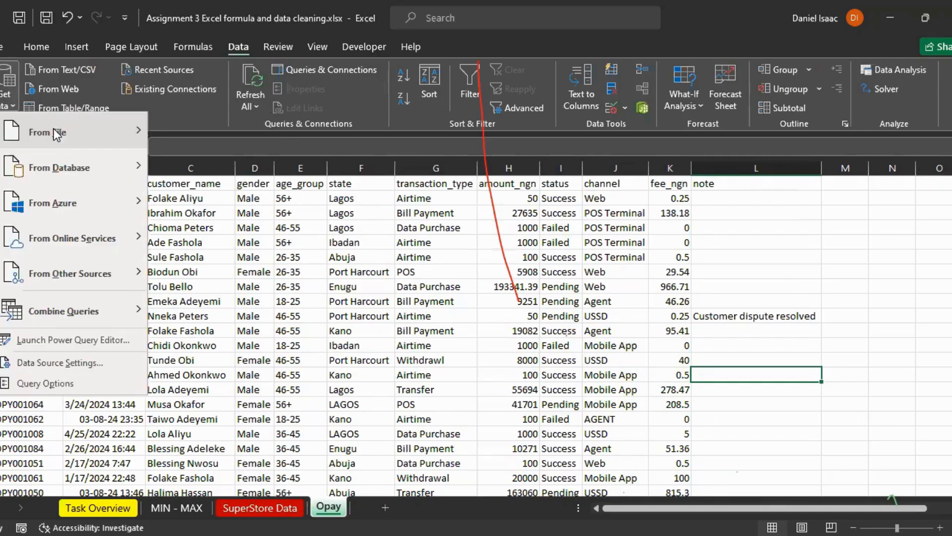
{"action": "mouse_move", "coordinate": [53, 129]}
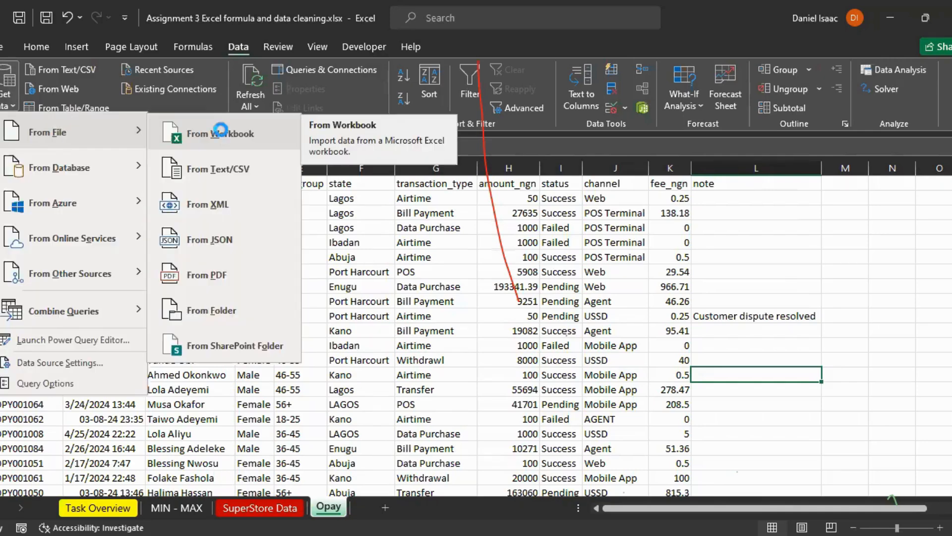
{"action": "left_click", "coordinate": [221, 132]}
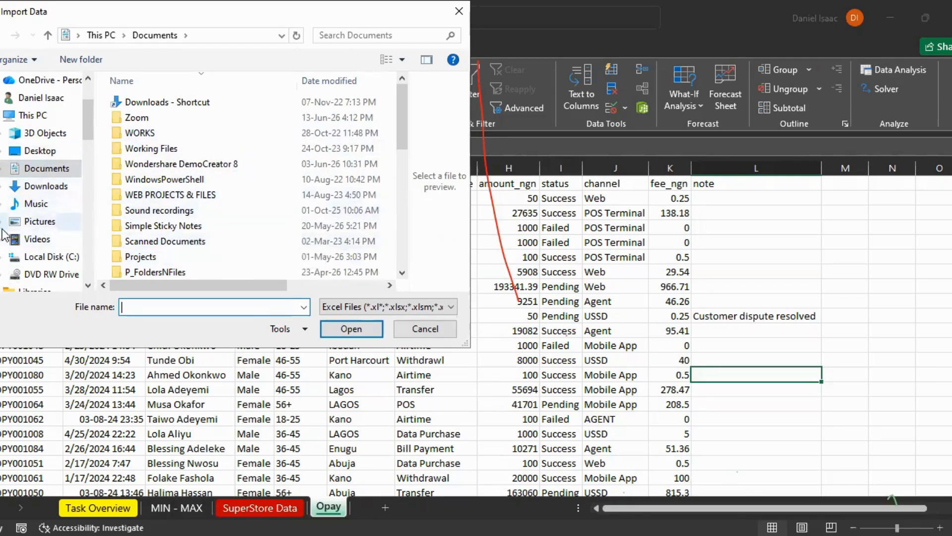
Step: Browse for the source workbook in Documents > P_FoldersNFiles > Mustard > courses > Assignment
{"action": "left_click", "coordinate": [151, 270]}
{"action": "double_click", "coordinate": [150, 270]}
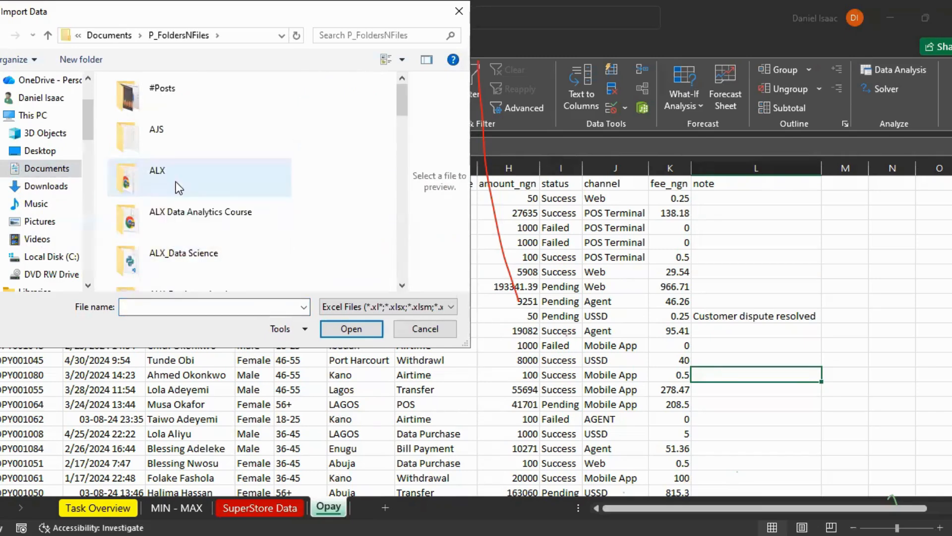
{"action": "scroll", "coordinate": [174, 212], "scroll_direction": "down", "scroll_amount": 5}
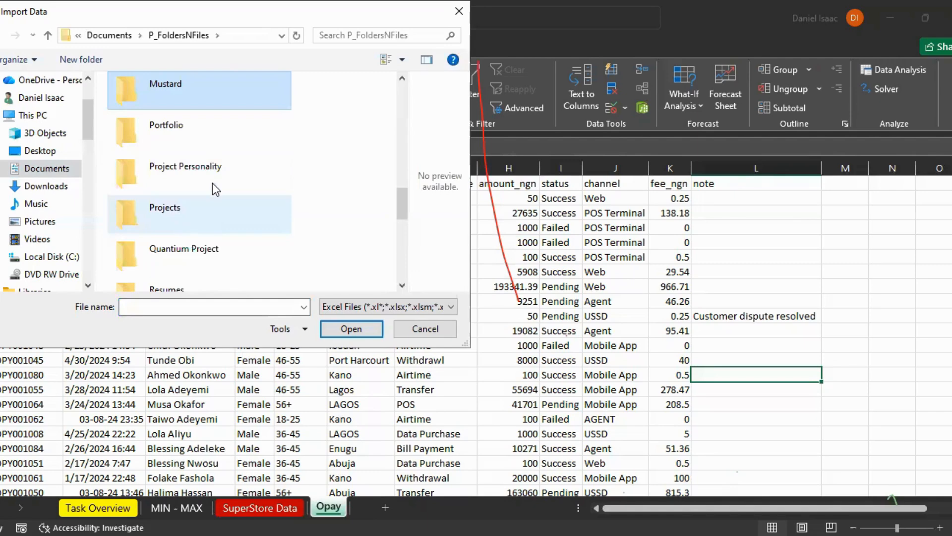
{"action": "double_click", "coordinate": [171, 85]}
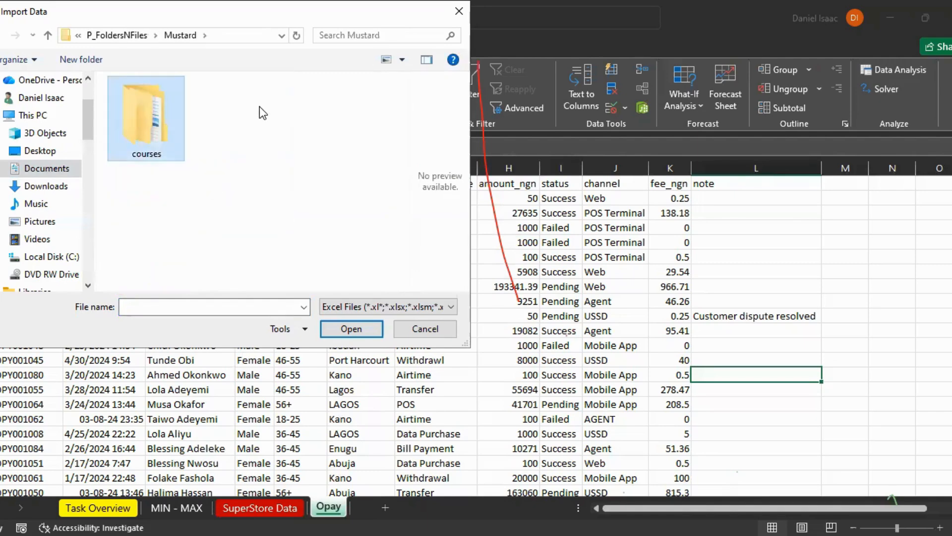
{"action": "double_click", "coordinate": [147, 117]}
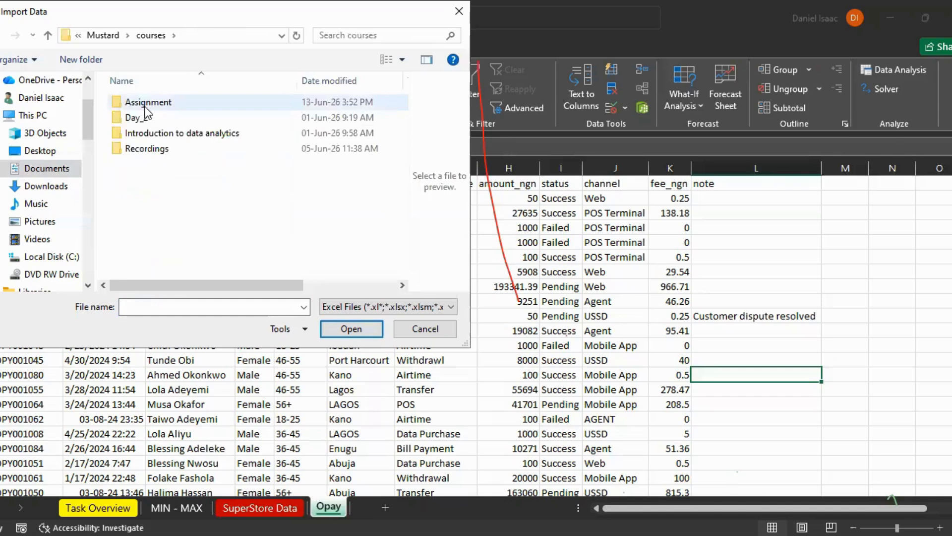
{"action": "double_click", "coordinate": [133, 101]}
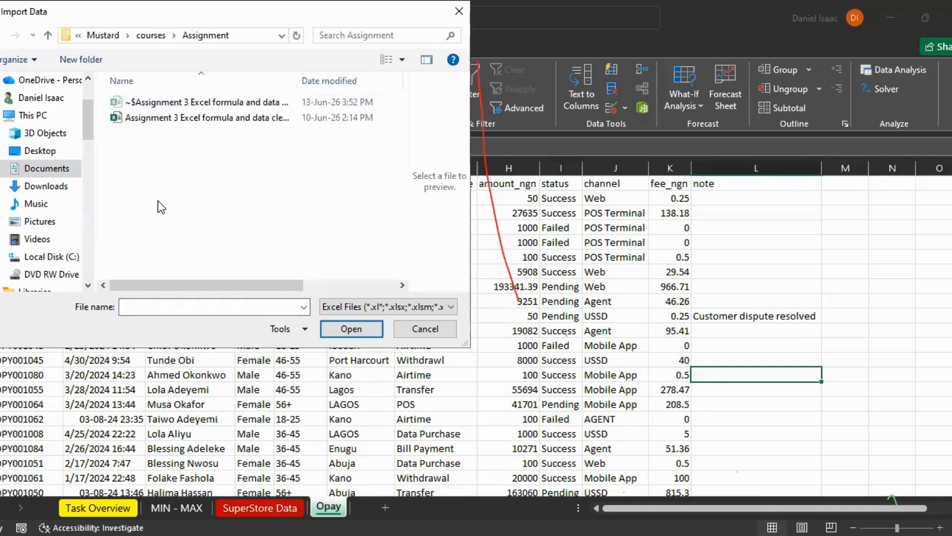
{"action": "left_click", "coordinate": [108, 112]}
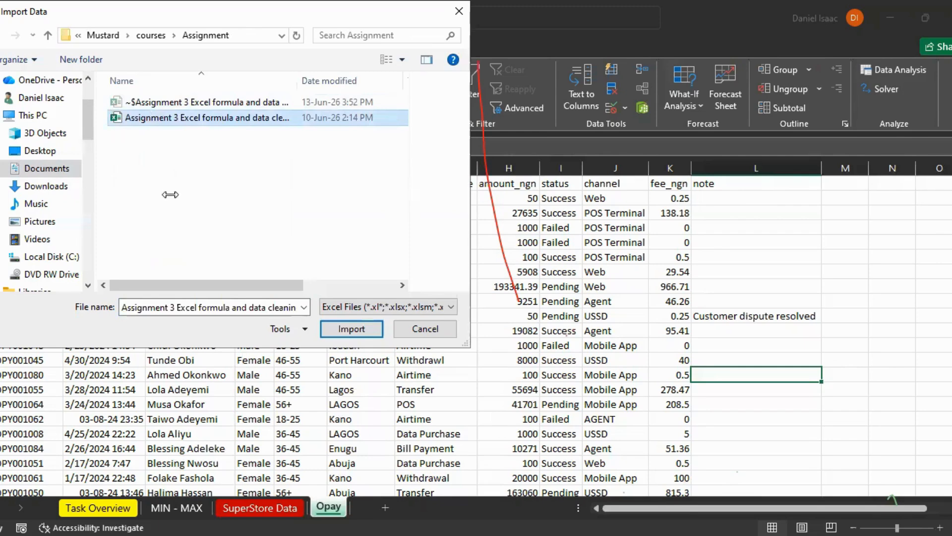
{"action": "left_click", "coordinate": [279, 8]}
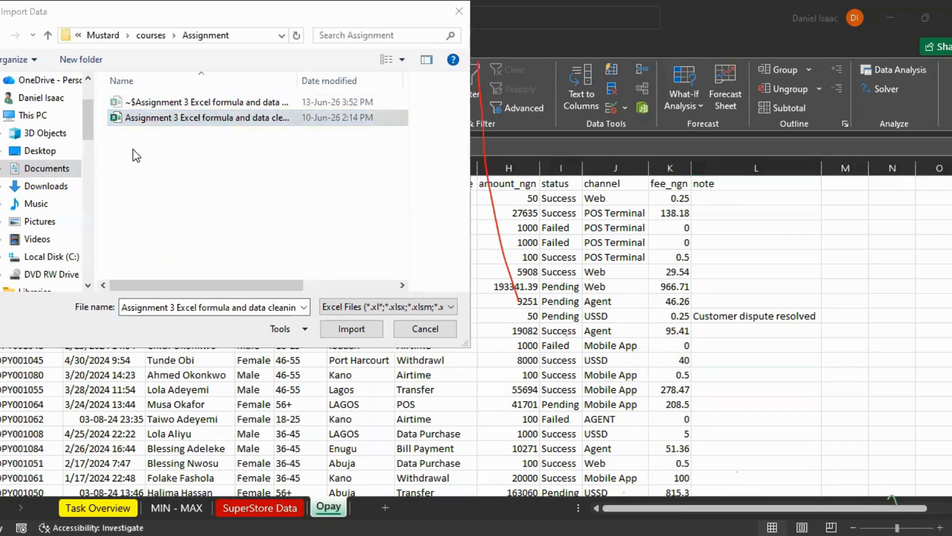
{"action": "left_click", "coordinate": [144, 122]}
{"action": "double_click", "coordinate": [143, 122]}
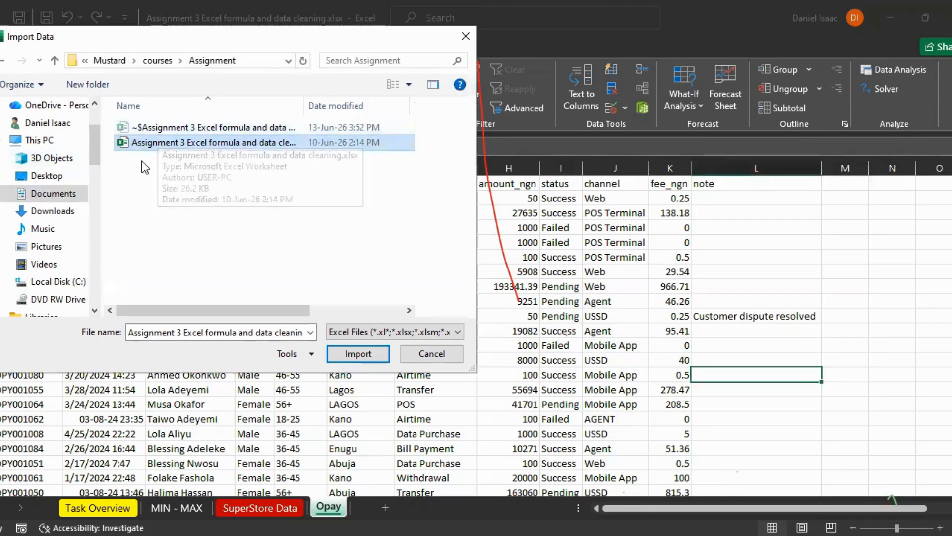
{"action": "left_click", "coordinate": [464, 38]}
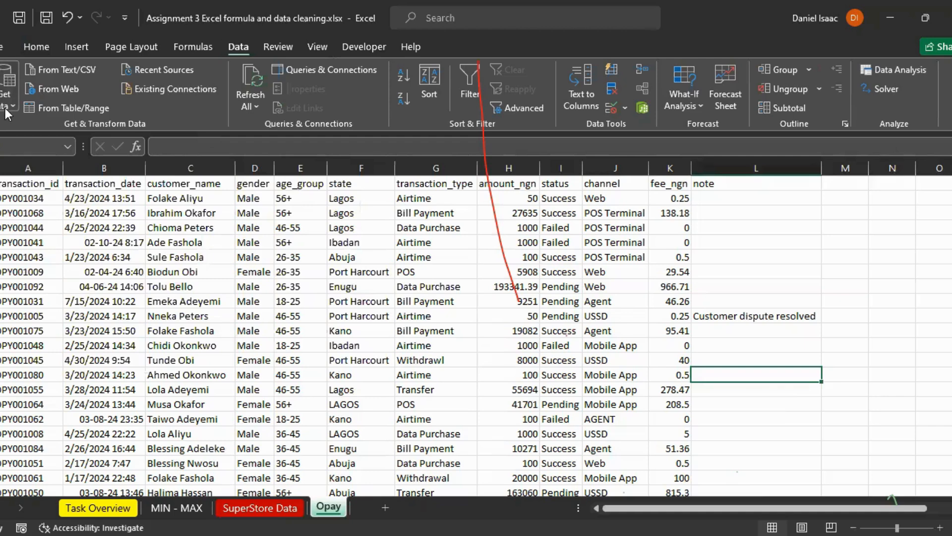
Step: Import the workbook Assignment 3 Excel formula and data cleaning.xlsx from the Assignment folder as the data source
{"action": "mouse_move", "coordinate": [62, 139]}
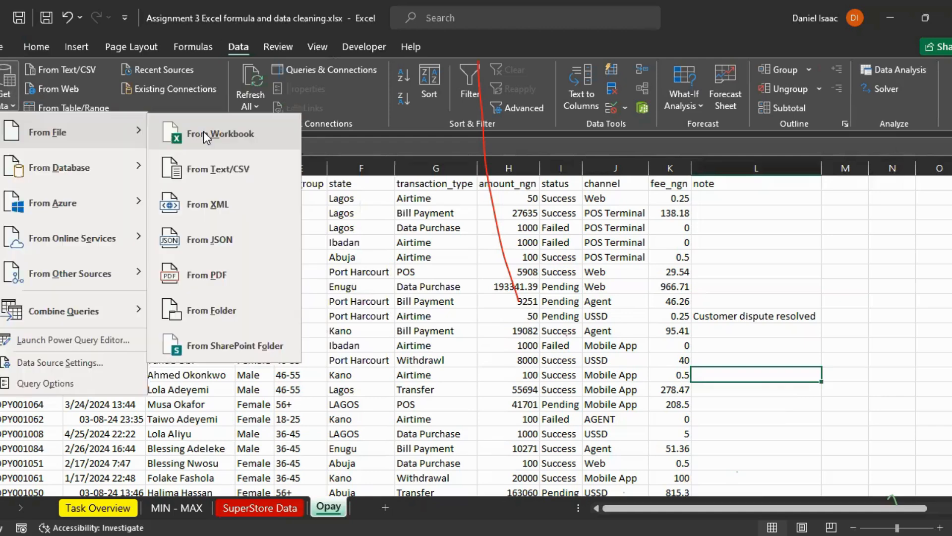
{"action": "left_click", "coordinate": [204, 132]}
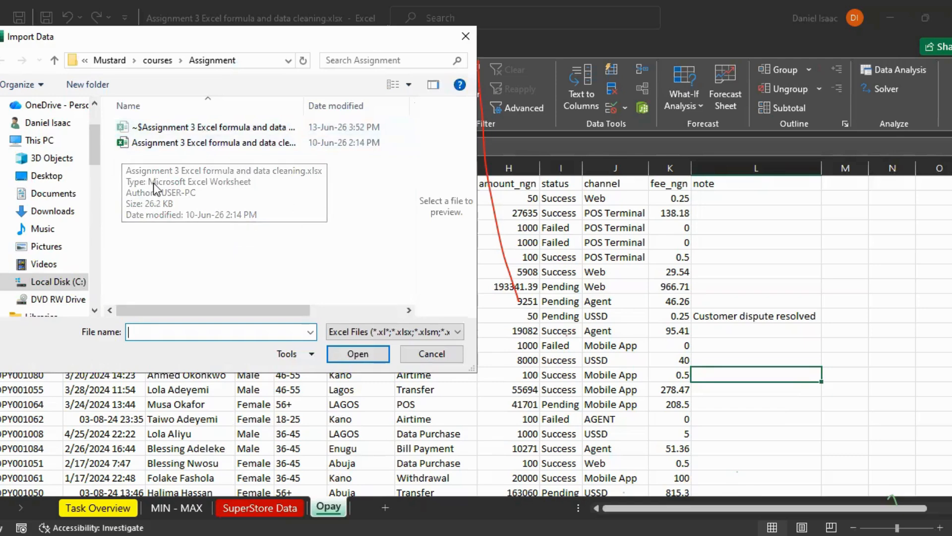
{"action": "left_click", "coordinate": [144, 143]}
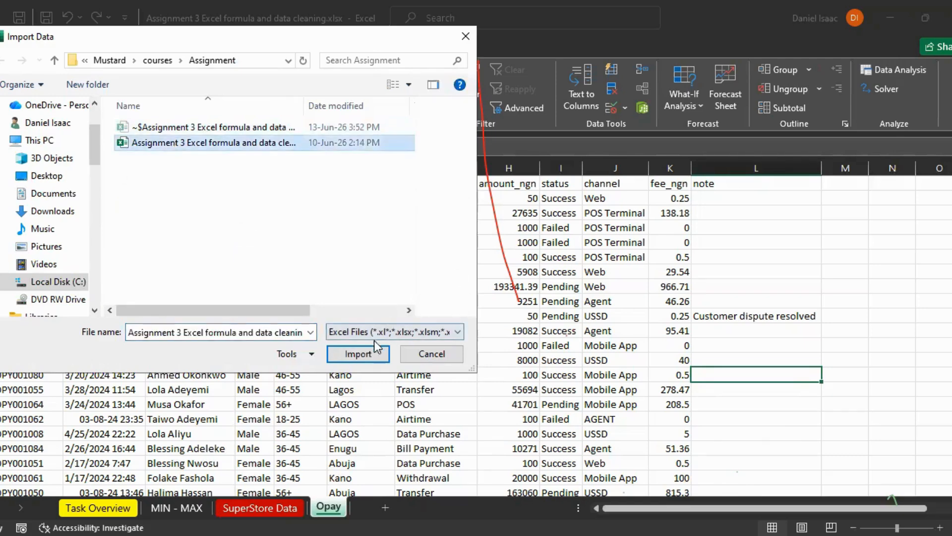
{"action": "left_click", "coordinate": [359, 354]}
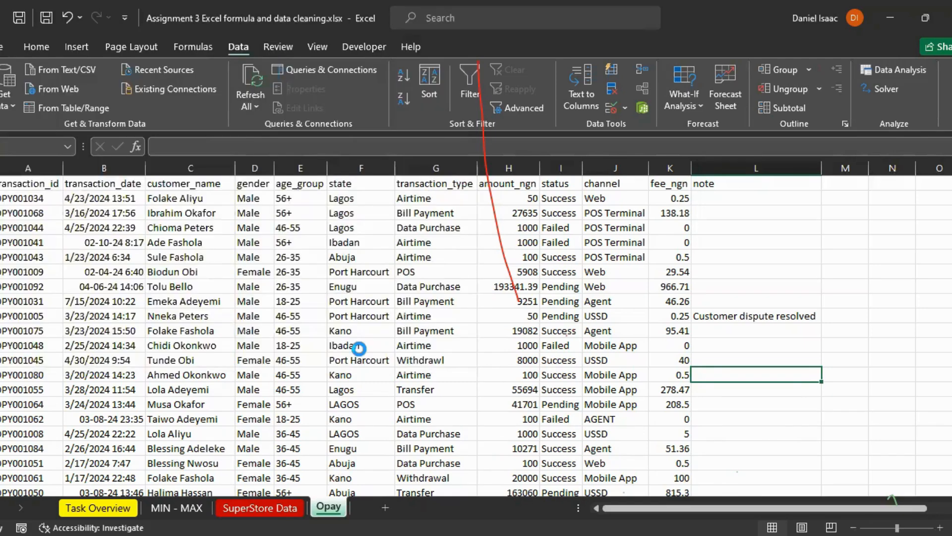
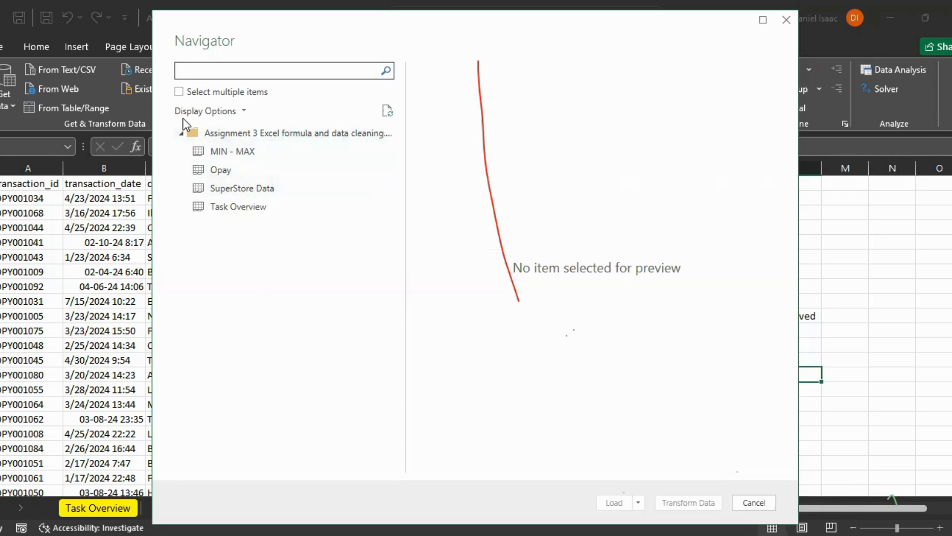
Step: Select the Opay sheet from the source workbook and open it in the Power Query Editor for transformation
{"action": "left_click", "coordinate": [220, 171]}
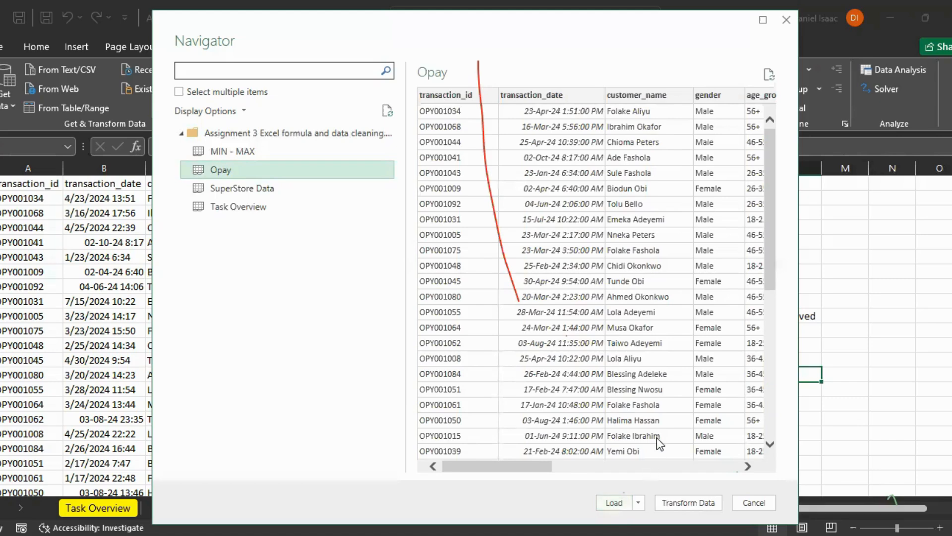
{"action": "left_click", "coordinate": [671, 501]}
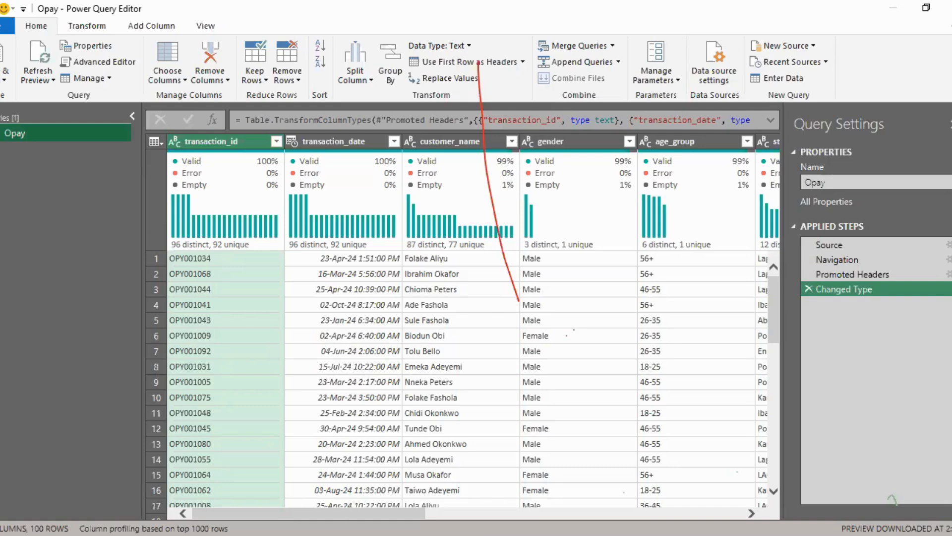
Step: Remove the mostly empty note column from the Opay query
{"action": "scroll", "coordinate": [501, 499], "scroll_direction": "right", "scroll_amount": 10}
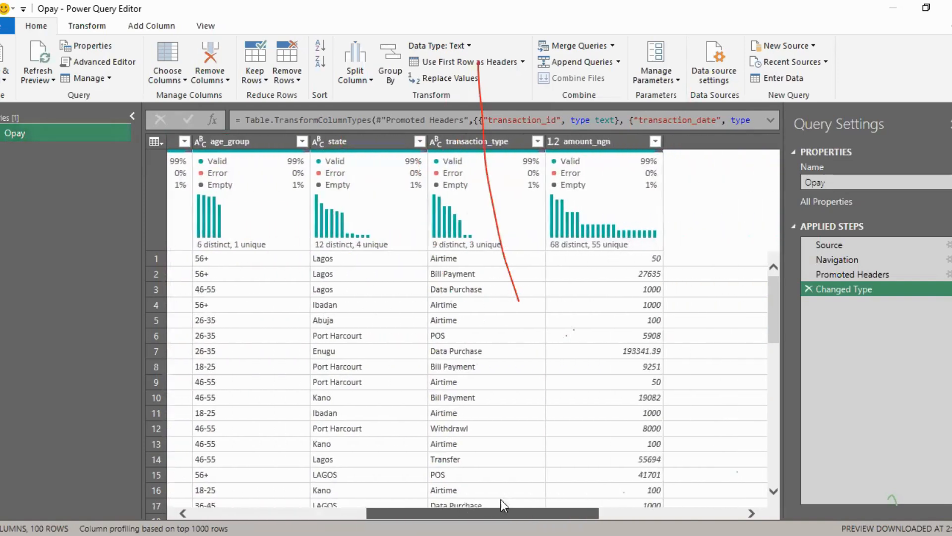
{"action": "scroll", "coordinate": [547, 497], "scroll_direction": "right", "scroll_amount": 5}
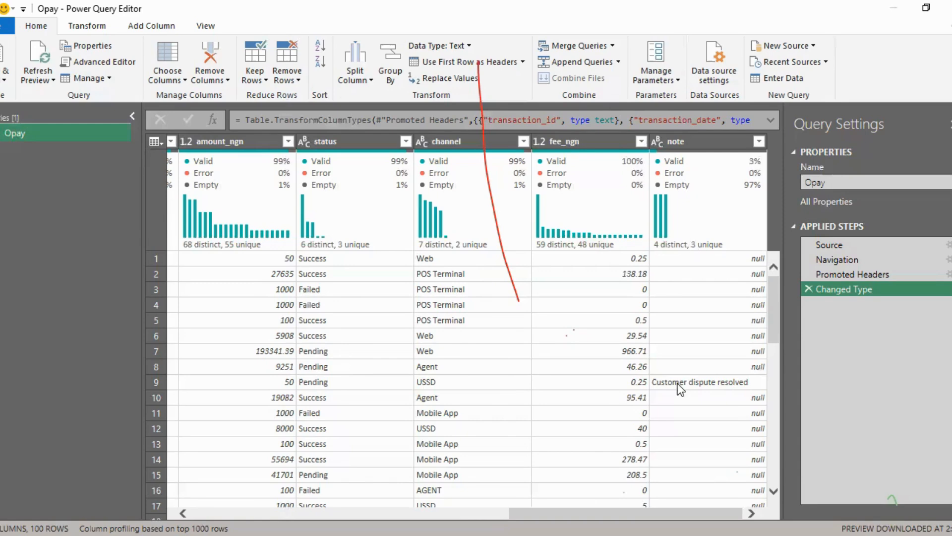
{"action": "left_click", "coordinate": [699, 143]}
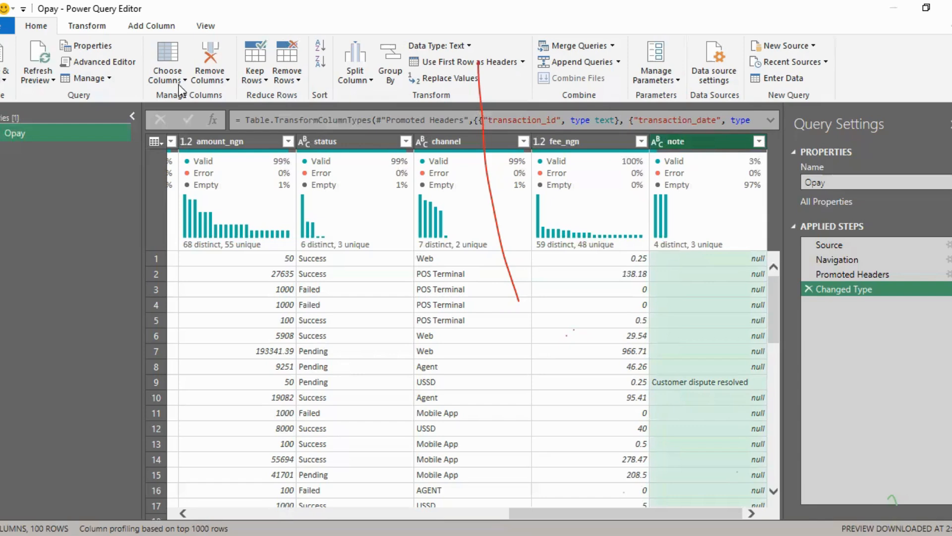
{"action": "left_click", "coordinate": [211, 73]}
{"action": "left_click", "coordinate": [234, 97]}
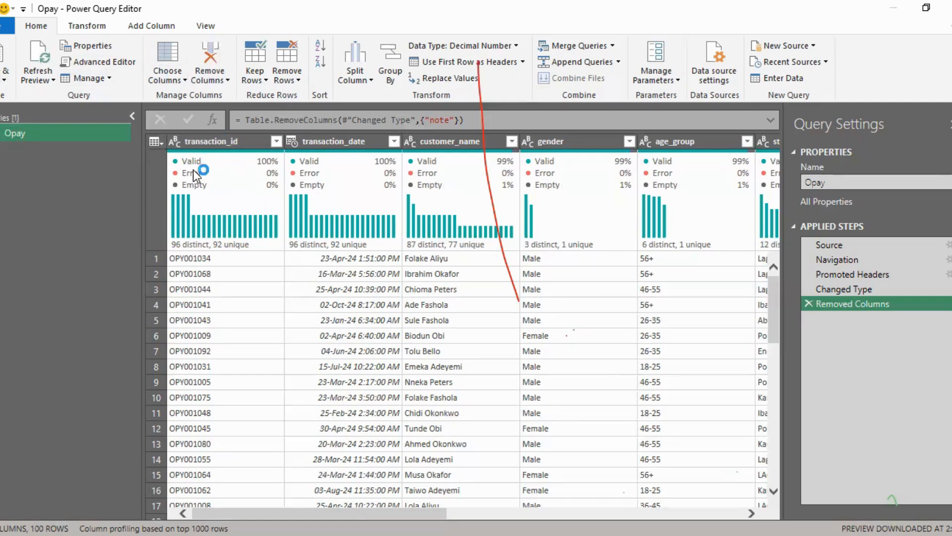
Step: Keep only the duplicate rows, judged across all columns from transaction_id to fee_ngn
{"action": "left_click", "coordinate": [192, 136]}
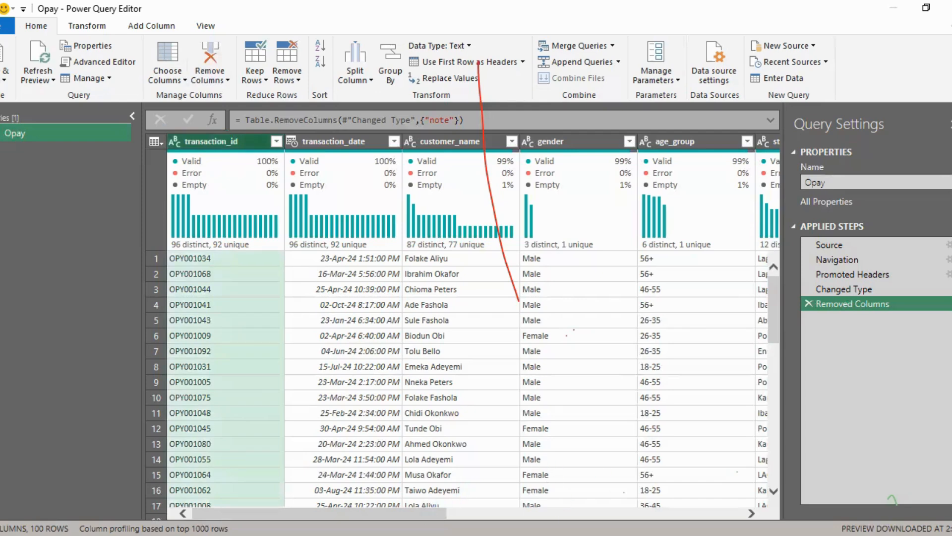
{"action": "scroll", "coordinate": [461, 328], "scroll_direction": "right", "scroll_amount": 10}
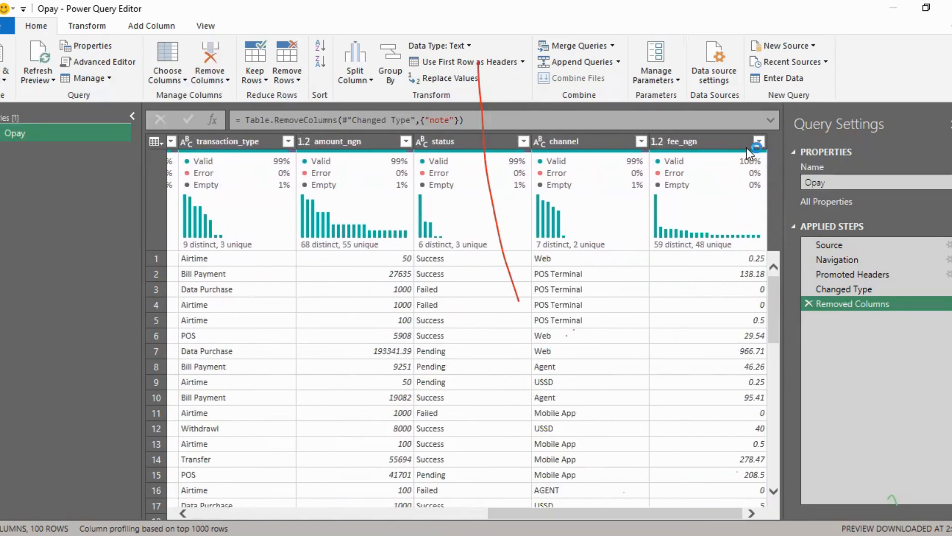
{"action": "left_click", "coordinate": [726, 138], "text": "shift"}
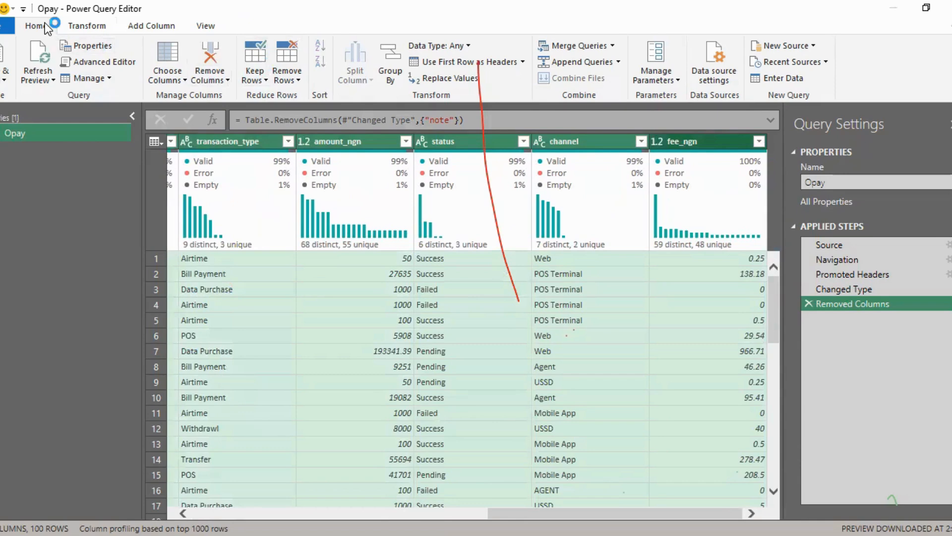
{"action": "left_click", "coordinate": [263, 79]}
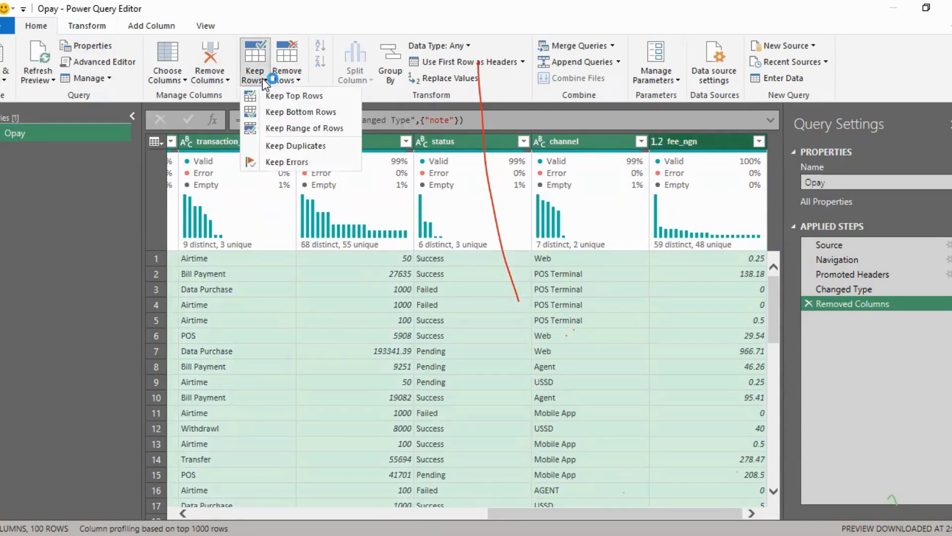
{"action": "left_click", "coordinate": [282, 144]}
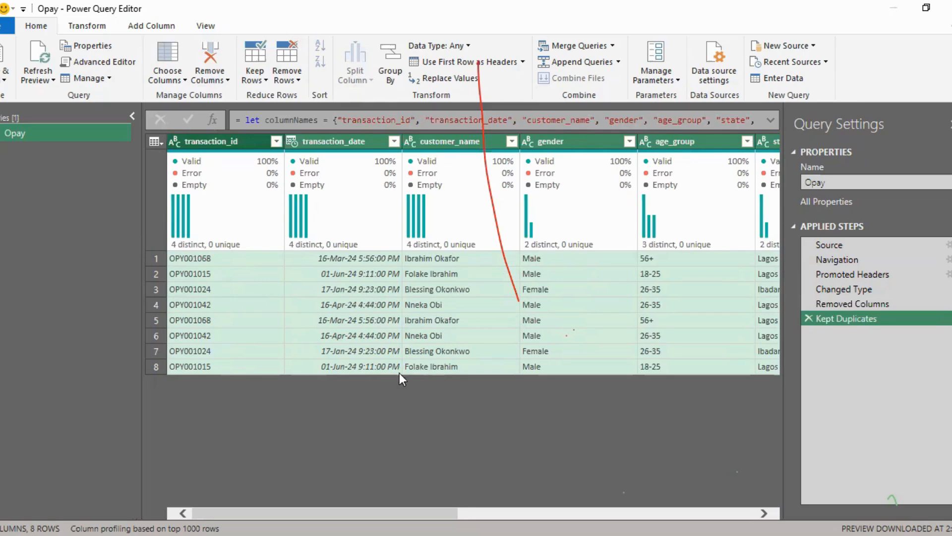
Step: Compare rows 1 and 5 of the kept duplicates by transaction ID, customer name, gender and age group
{"action": "mouse_move", "coordinate": [269, 511]}
{"action": "left_mouse_down"}
{"action": "mouse_move", "coordinate": [299, 511]}
{"action": "mouse_move", "coordinate": [269, 511]}
{"action": "left_mouse_up"}
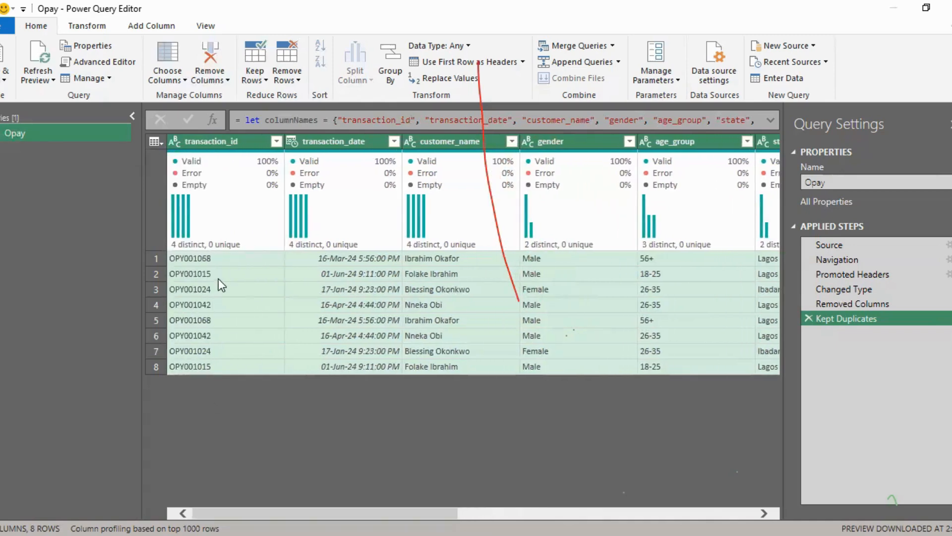
{"action": "left_click", "coordinate": [192, 258]}
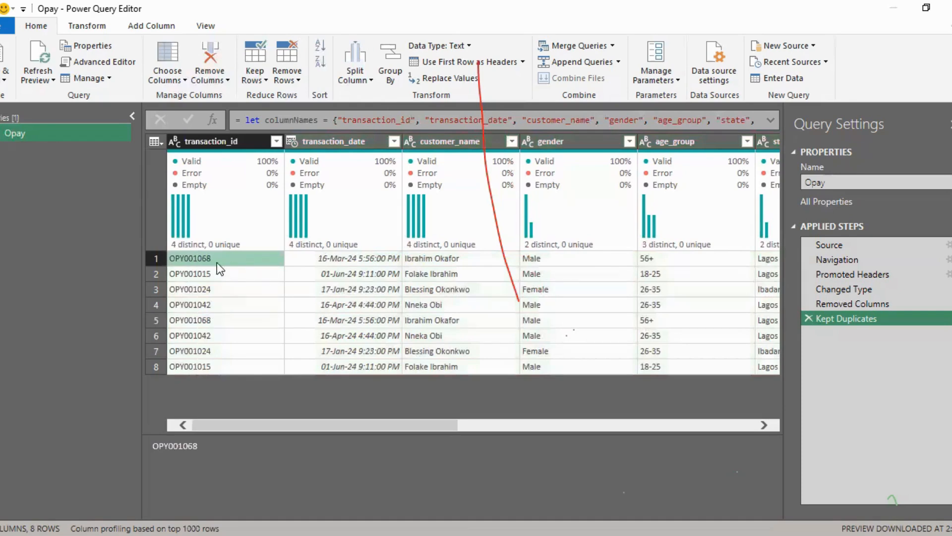
{"action": "left_click", "coordinate": [201, 319]}
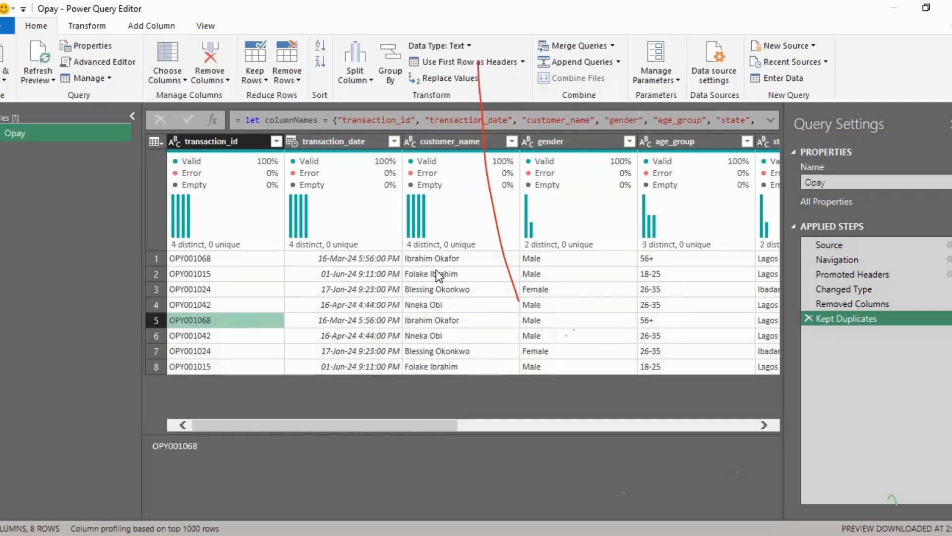
{"action": "left_click", "coordinate": [417, 258]}
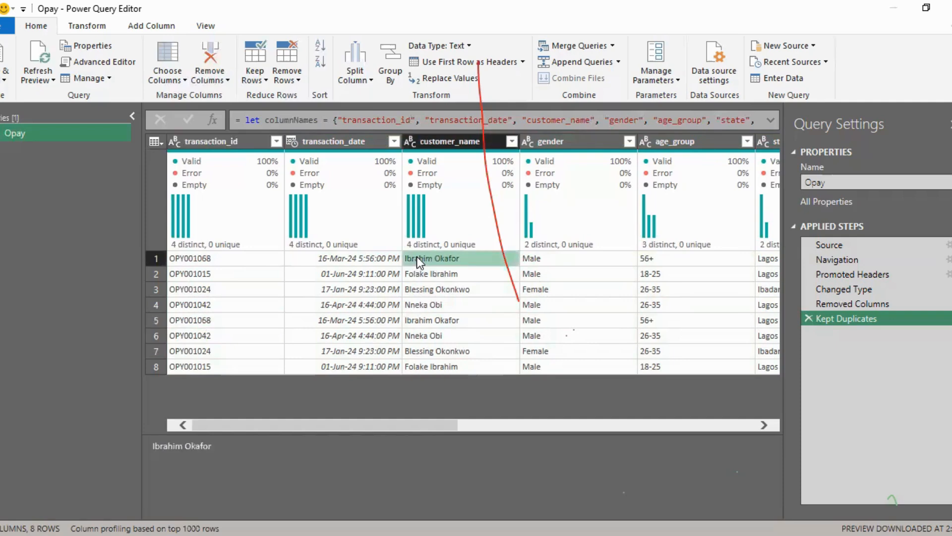
{"action": "left_click", "coordinate": [420, 319]}
{"action": "left_click", "coordinate": [529, 259]}
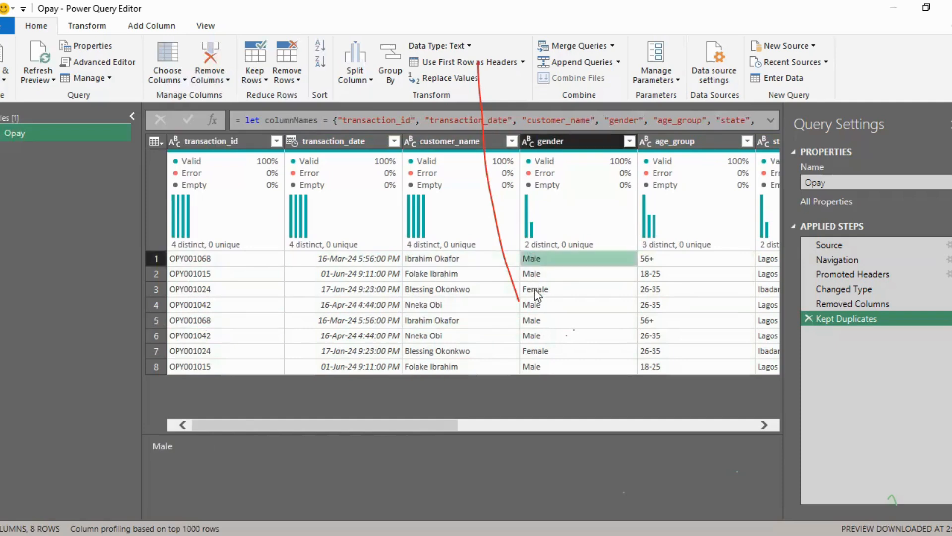
{"action": "left_click", "coordinate": [526, 321]}
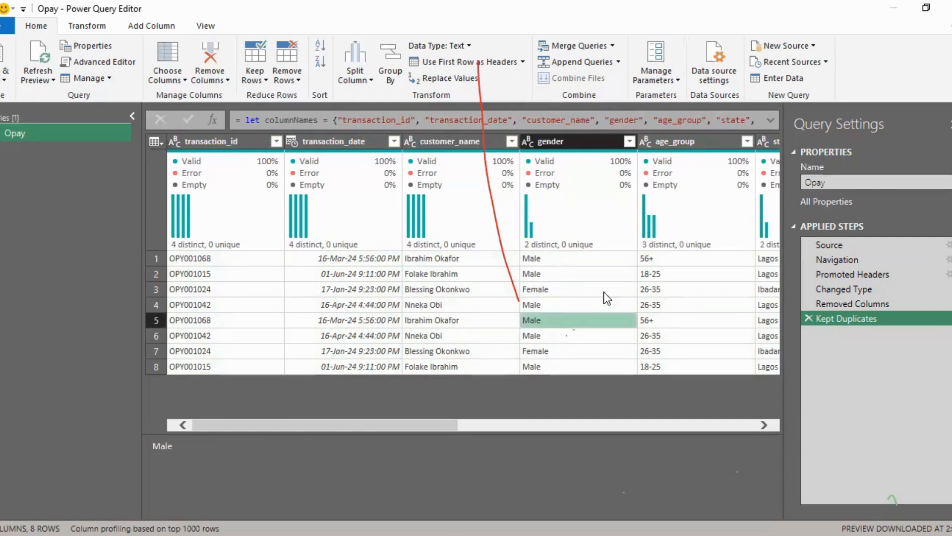
{"action": "left_click", "coordinate": [653, 261]}
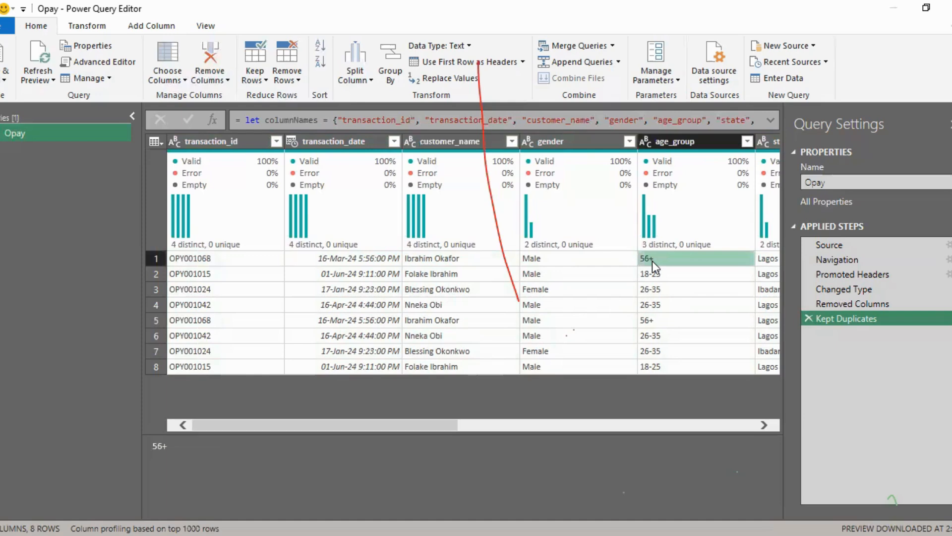
{"action": "left_click", "coordinate": [647, 321]}
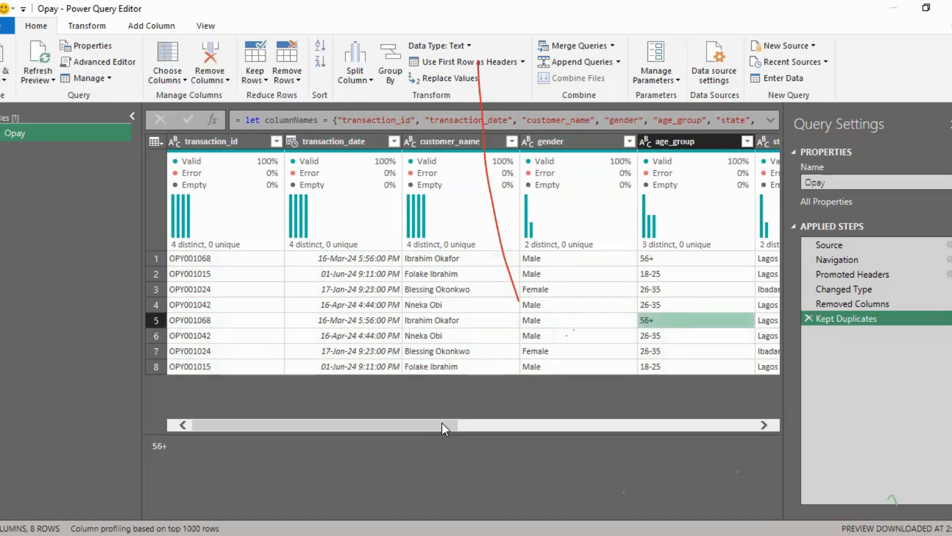
{"action": "left_click_drag", "start_coordinate": [442, 423], "coordinate": [348, 424]}
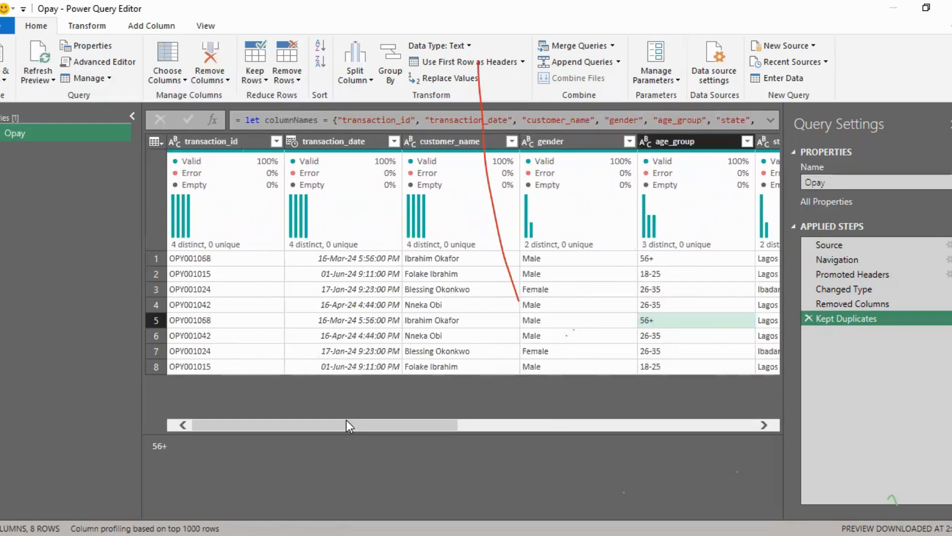
Step: Compare the transaction ID and customer name in rows 2 and 8, and delete the Kept Duplicates step
{"action": "left_click", "coordinate": [188, 368]}
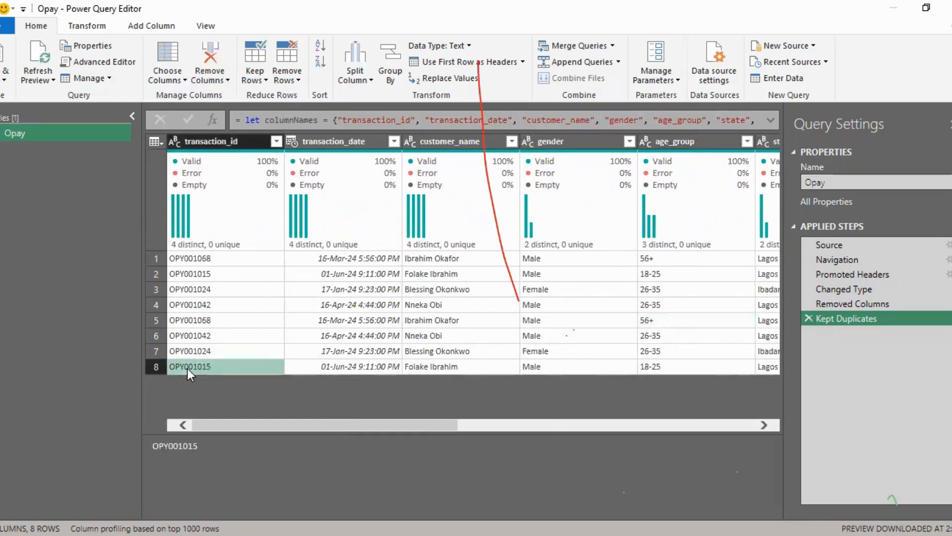
{"action": "left_click", "coordinate": [202, 273]}
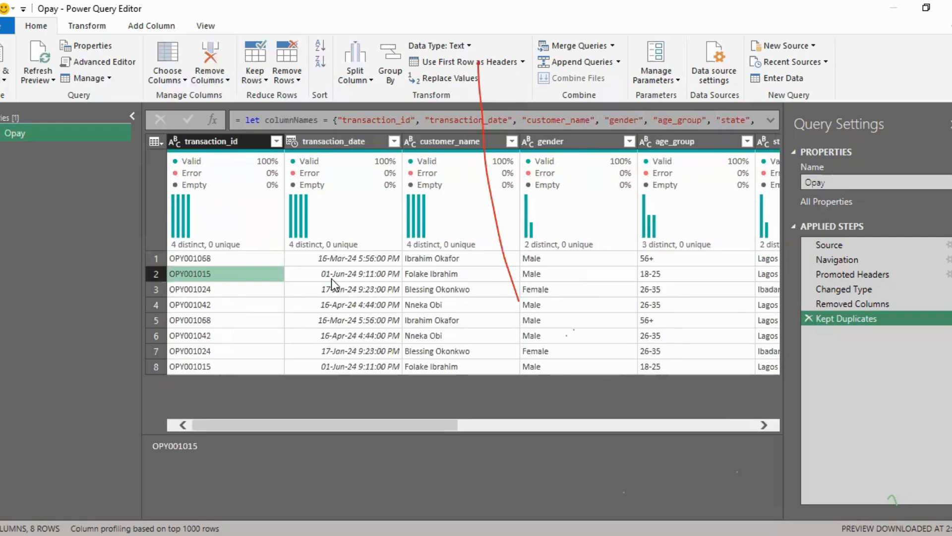
{"action": "left_click", "coordinate": [433, 275]}
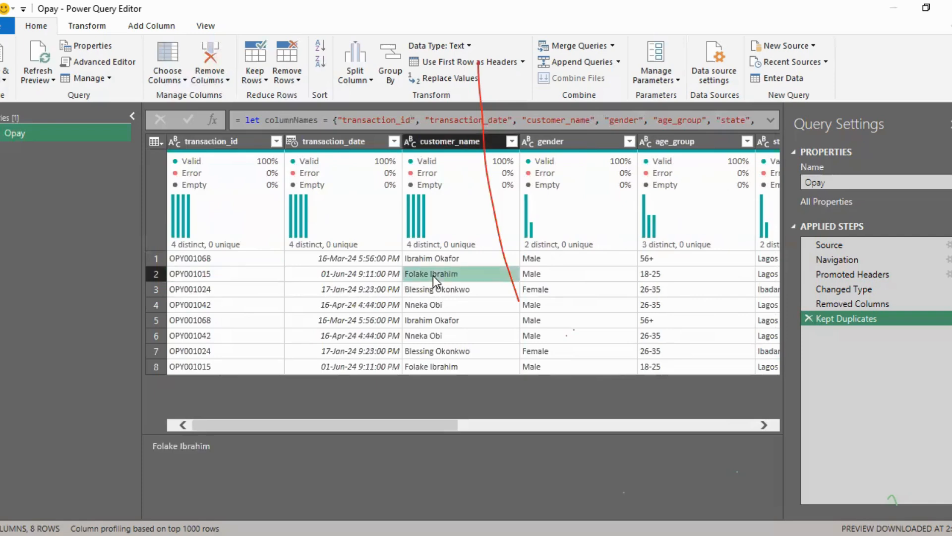
{"action": "left_click", "coordinate": [442, 366]}
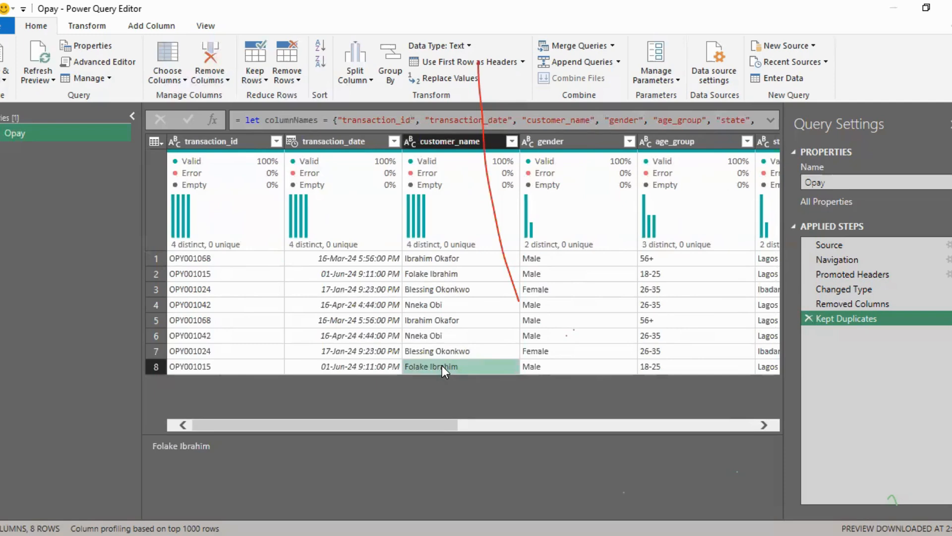
{"action": "left_click_drag", "start_coordinate": [436, 418], "coordinate": [340, 400]}
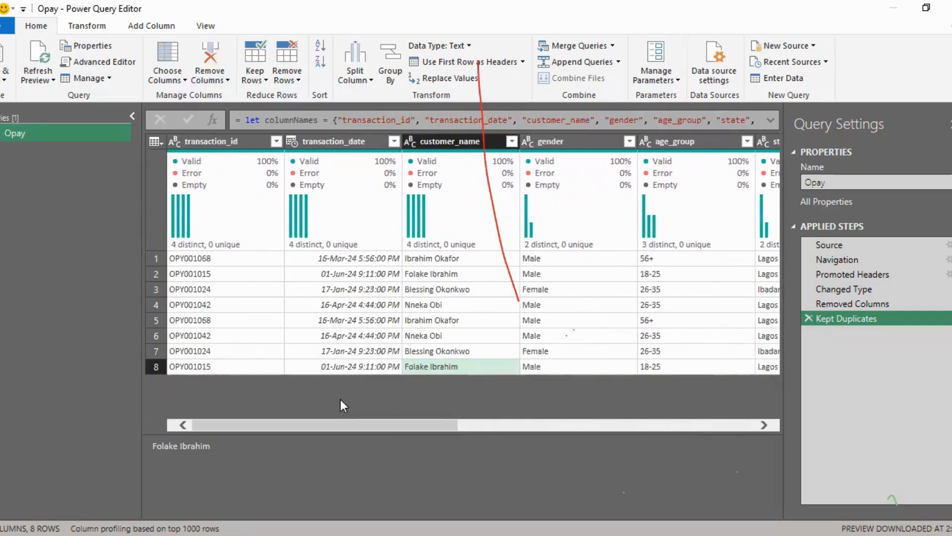
{"action": "left_click", "coordinate": [810, 320]}
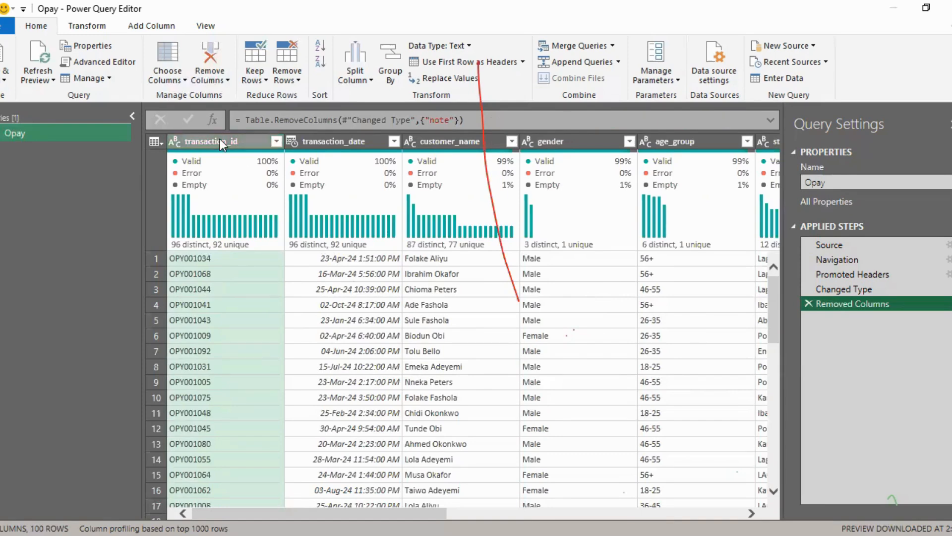
Step: Remove duplicate rows from the Opay query across all columns from transaction_id to fee_ngn
{"action": "left_click_drag", "start_coordinate": [357, 514], "coordinate": [660, 514]}
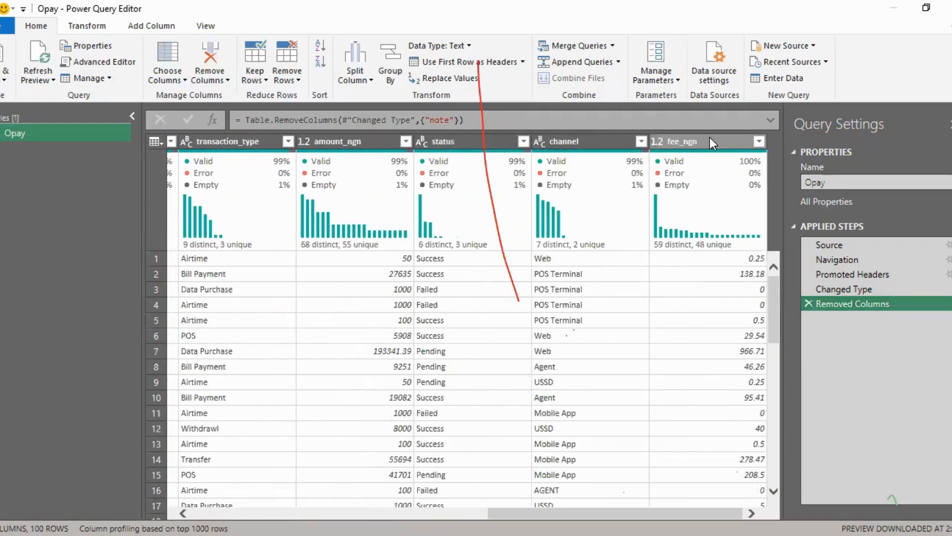
{"action": "left_click", "coordinate": [698, 143], "text": "shift"}
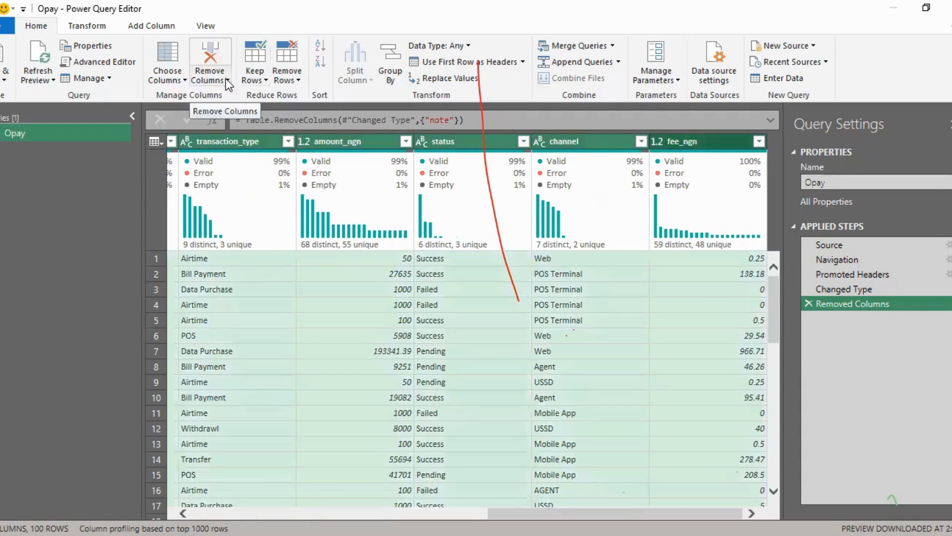
{"action": "left_click", "coordinate": [296, 82]}
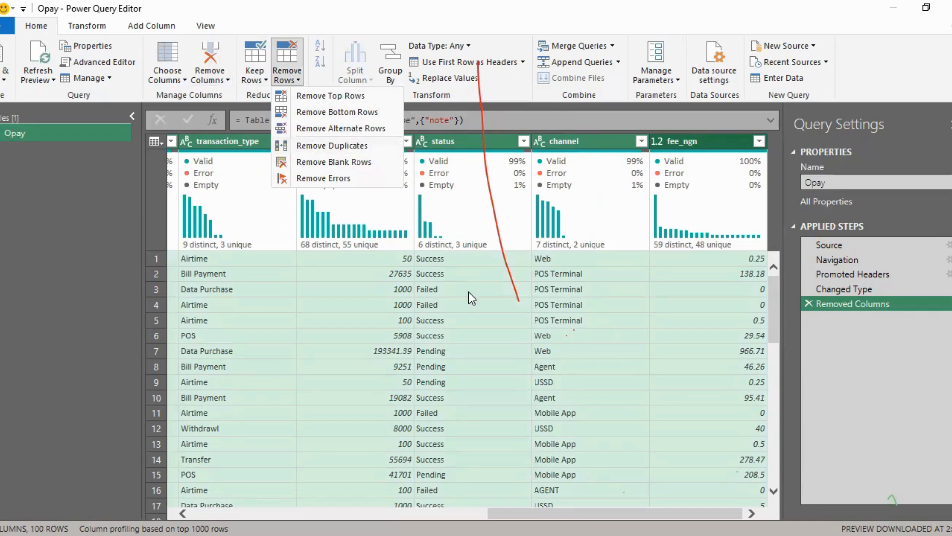
{"action": "left_click", "coordinate": [309, 146]}
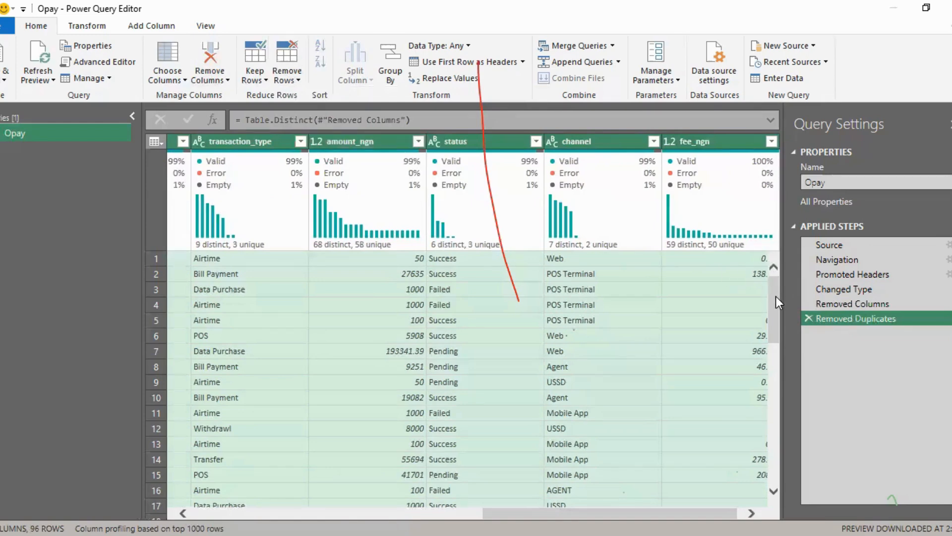
Step: Review the deduplicated rows and the column quality figures from transaction_date to state
{"action": "left_click_drag", "start_coordinate": [776, 296], "coordinate": [768, 493]}
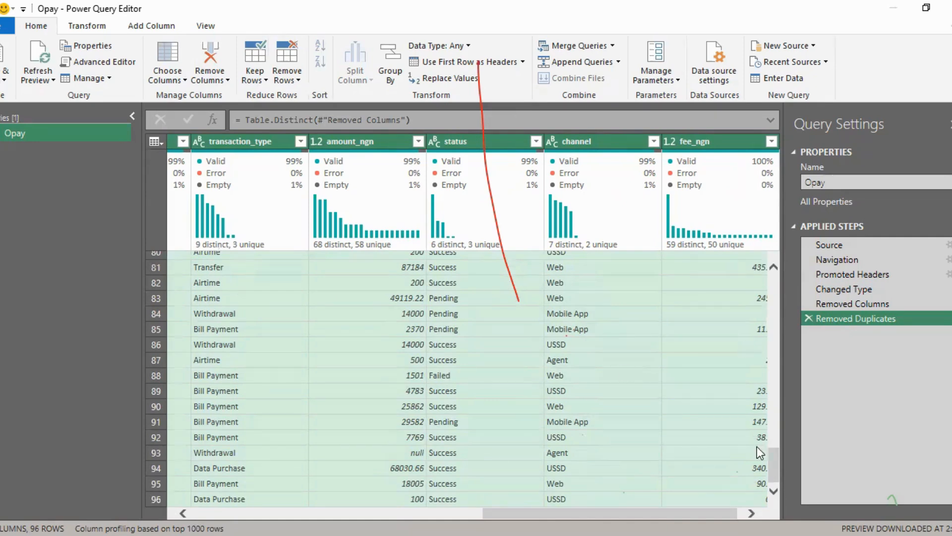
{"action": "left_click_drag", "start_coordinate": [772, 468], "coordinate": [778, 260]}
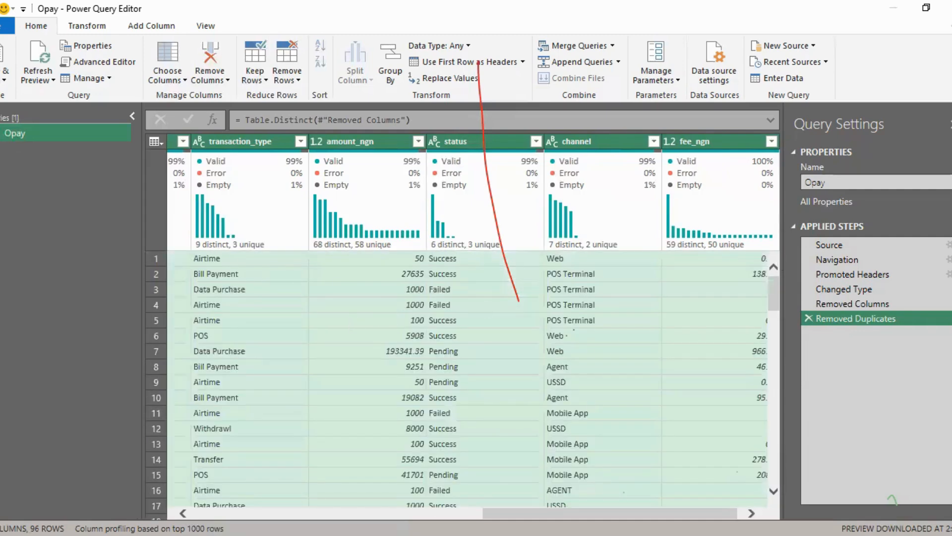
{"action": "left_click_drag", "start_coordinate": [531, 513], "coordinate": [181, 489]}
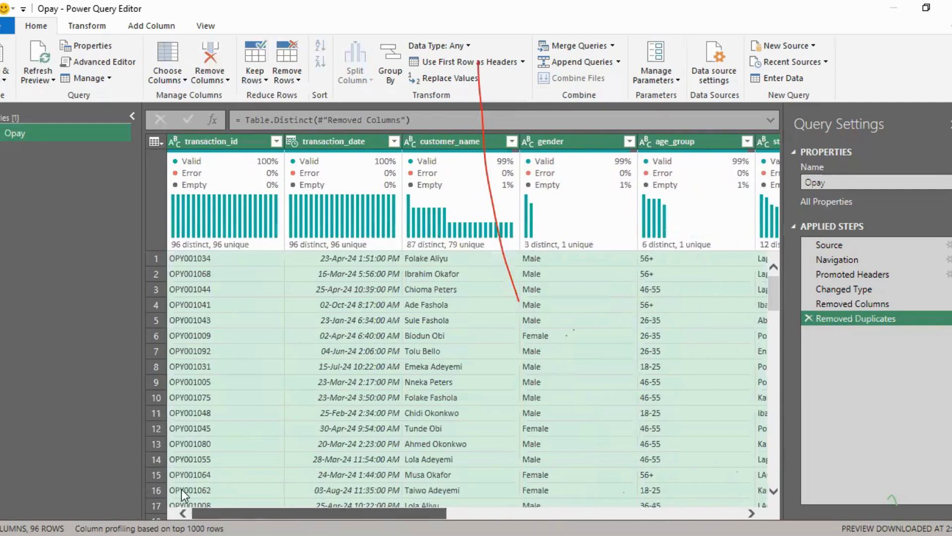
{"action": "left_click", "coordinate": [301, 354]}
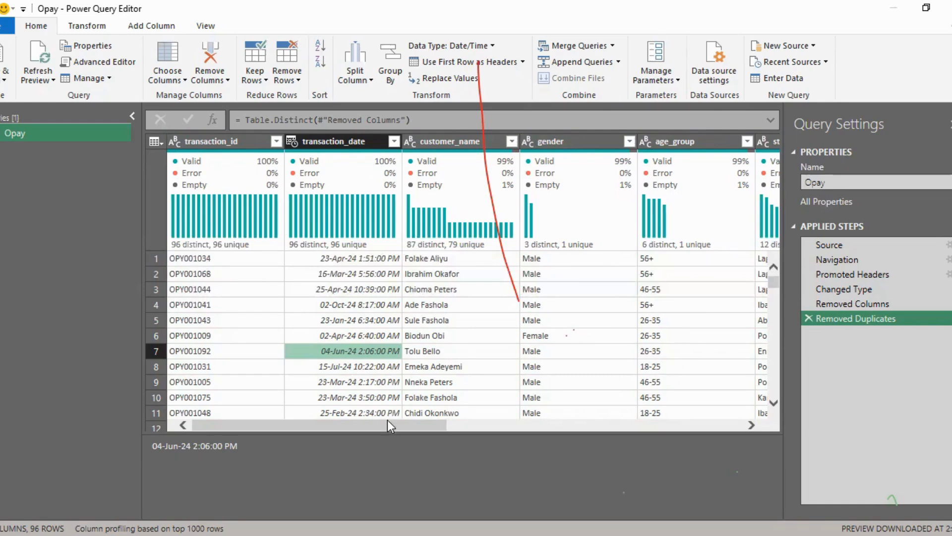
{"action": "left_click_drag", "start_coordinate": [388, 420], "coordinate": [428, 420]}
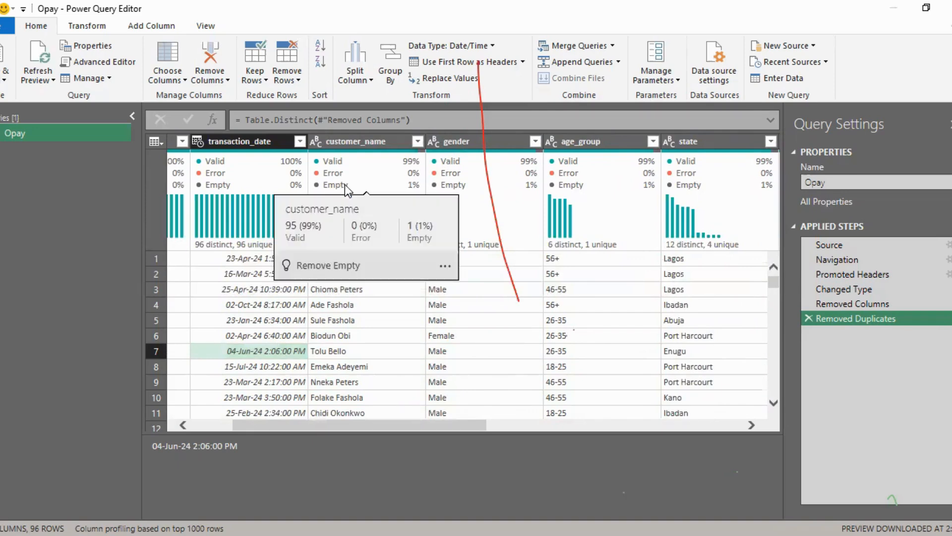
Step: Review the distinct values of the transaction_id column without applying a filter
{"action": "left_click_drag", "start_coordinate": [444, 423], "coordinate": [359, 418]}
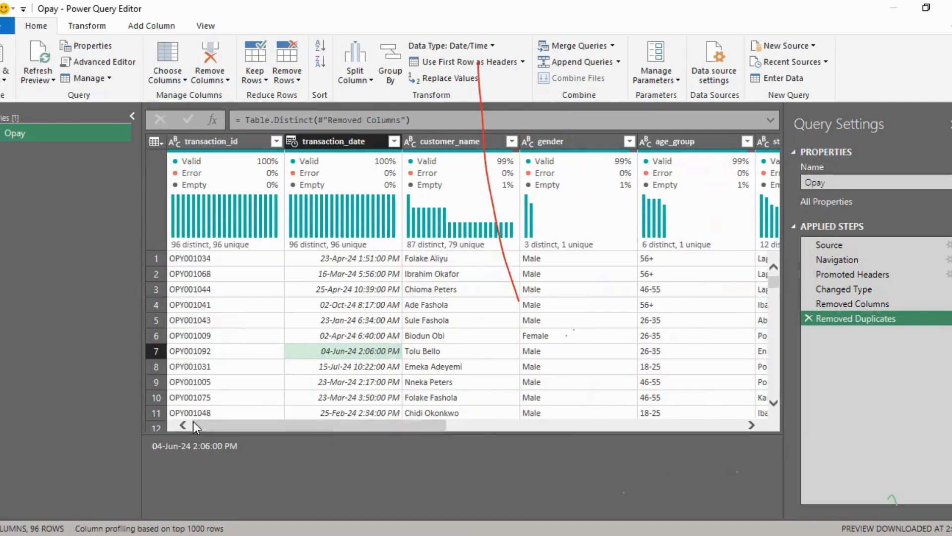
{"action": "left_click", "coordinate": [276, 141]}
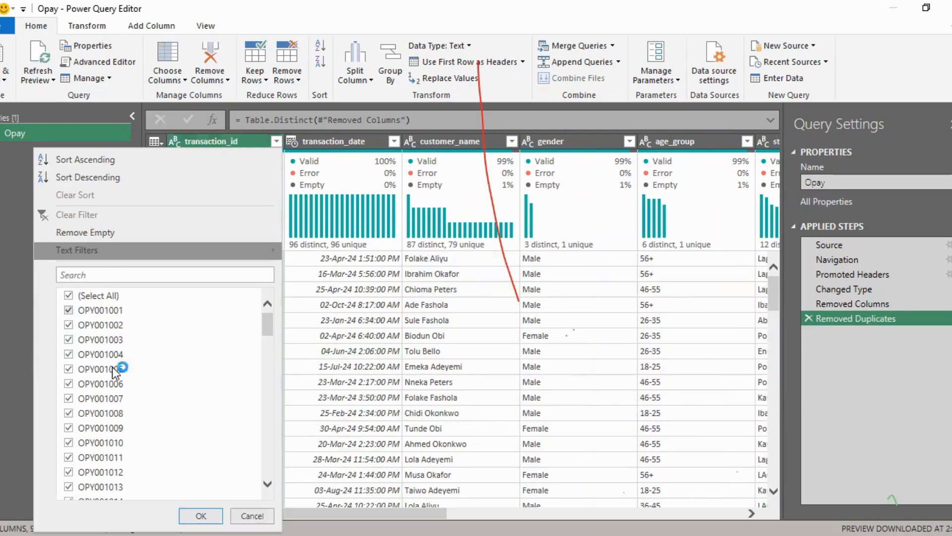
{"action": "left_click", "coordinate": [250, 516]}
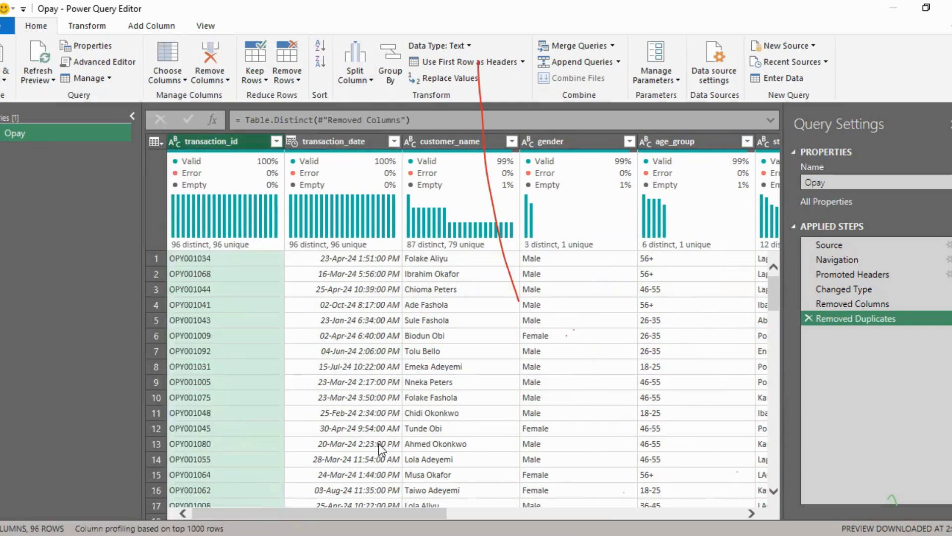
Step: Filter the customer_name column to show only the rows with null values
{"action": "left_click_drag", "start_coordinate": [377, 513], "coordinate": [402, 514]}
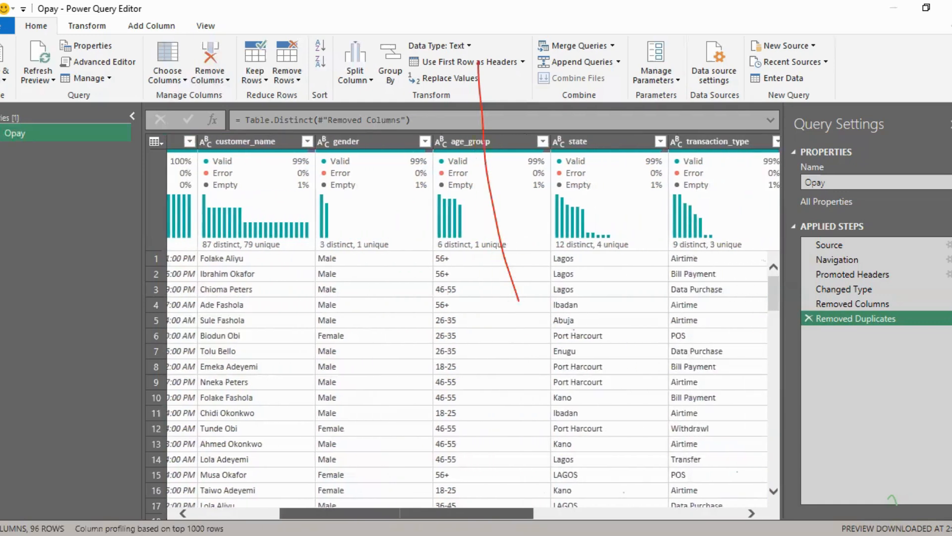
{"action": "left_click", "coordinate": [308, 142]}
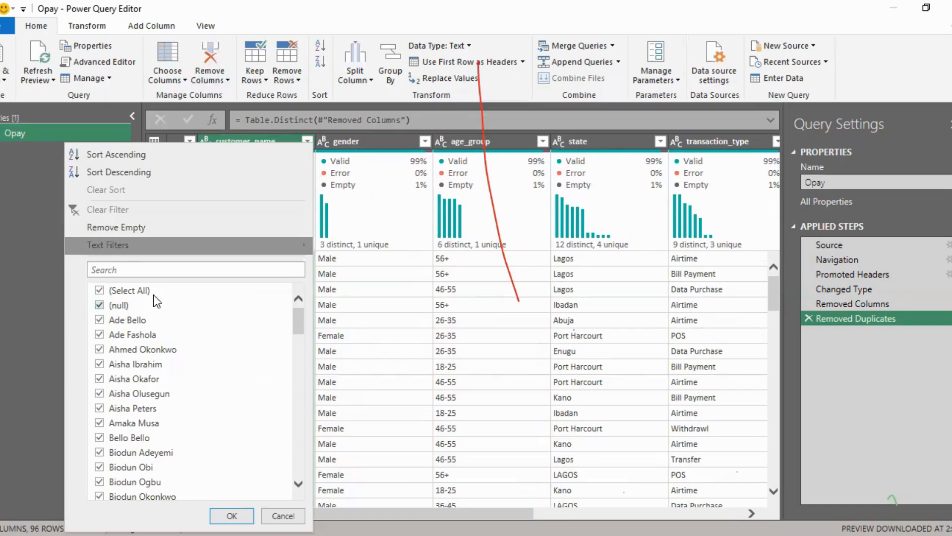
{"action": "left_click", "coordinate": [99, 292]}
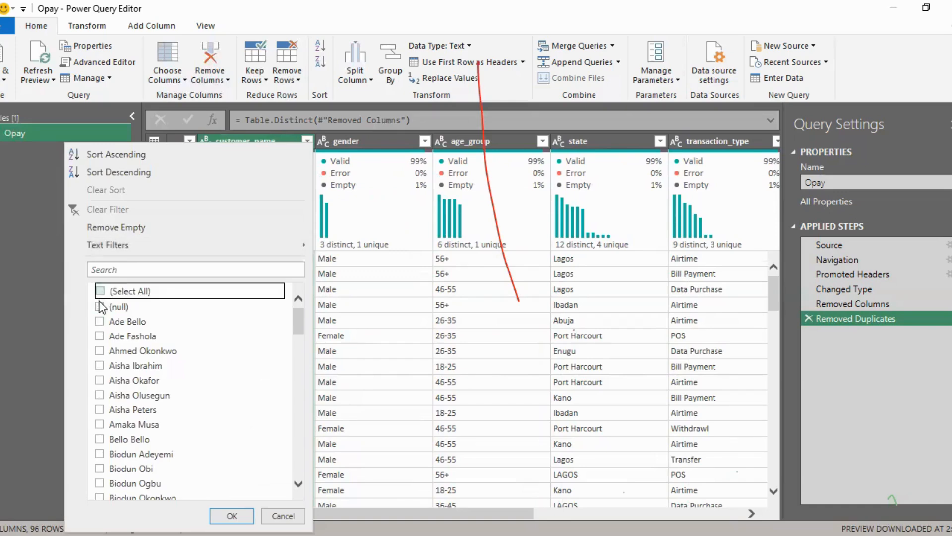
{"action": "left_click", "coordinate": [100, 306]}
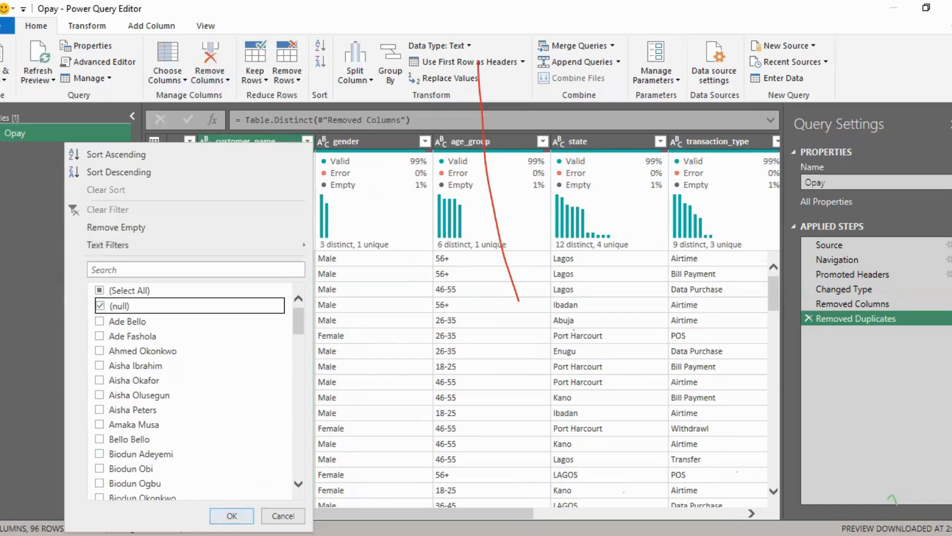
{"action": "left_click", "coordinate": [232, 516]}
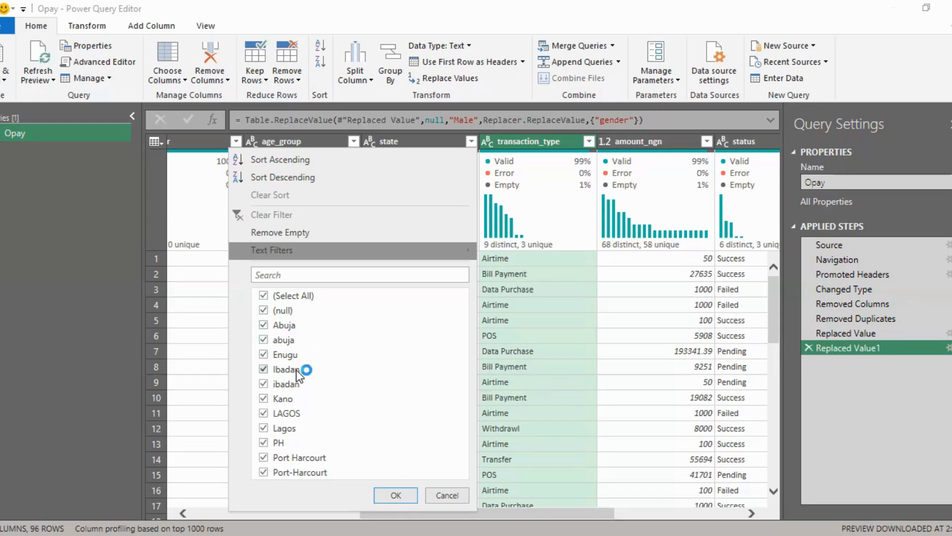
Step: Trim and clean the text in the state column
{"action": "left_click", "coordinate": [197, 323]}
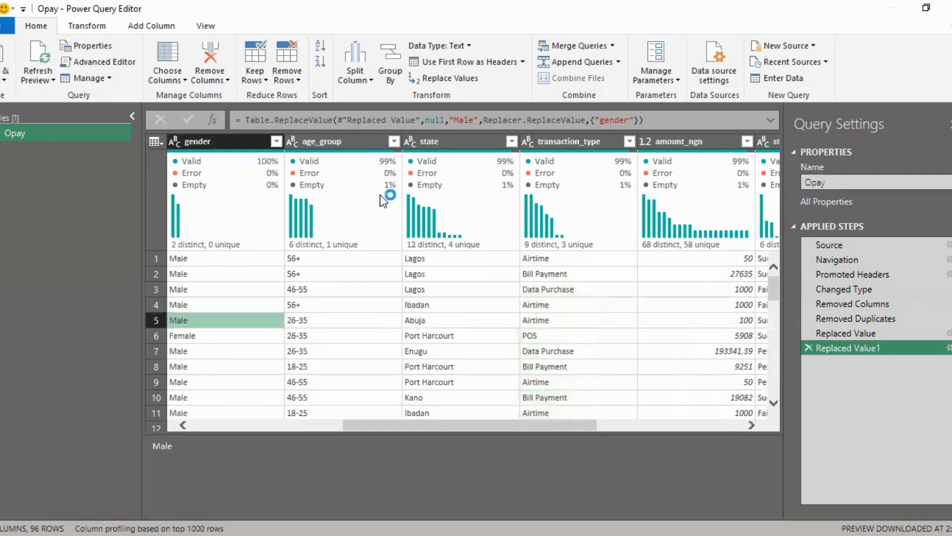
{"action": "left_click", "coordinate": [465, 136]}
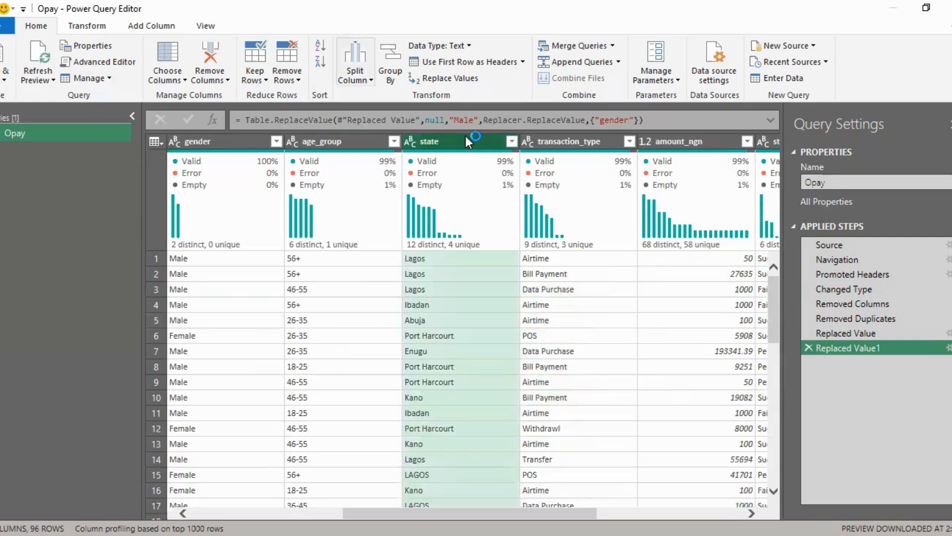
{"action": "left_click", "coordinate": [92, 26]}
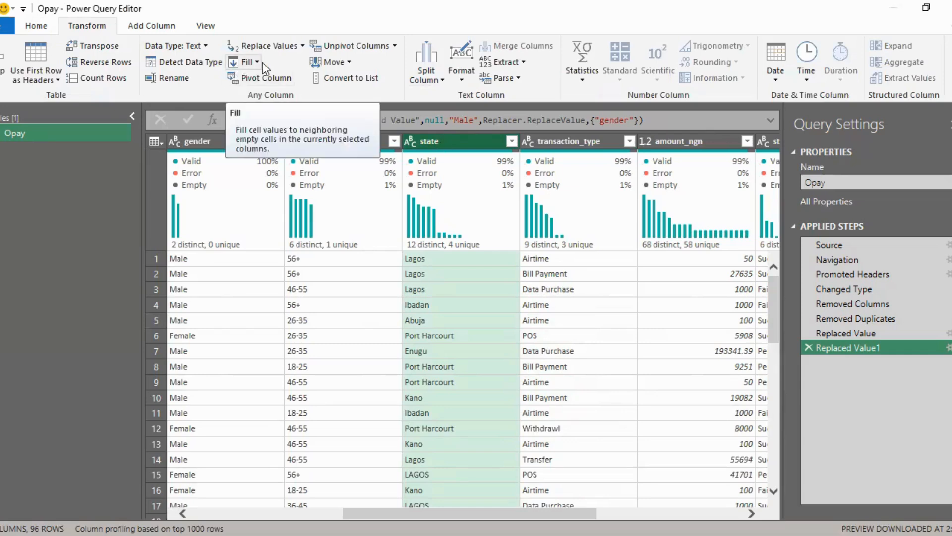
{"action": "left_click", "coordinate": [461, 80]}
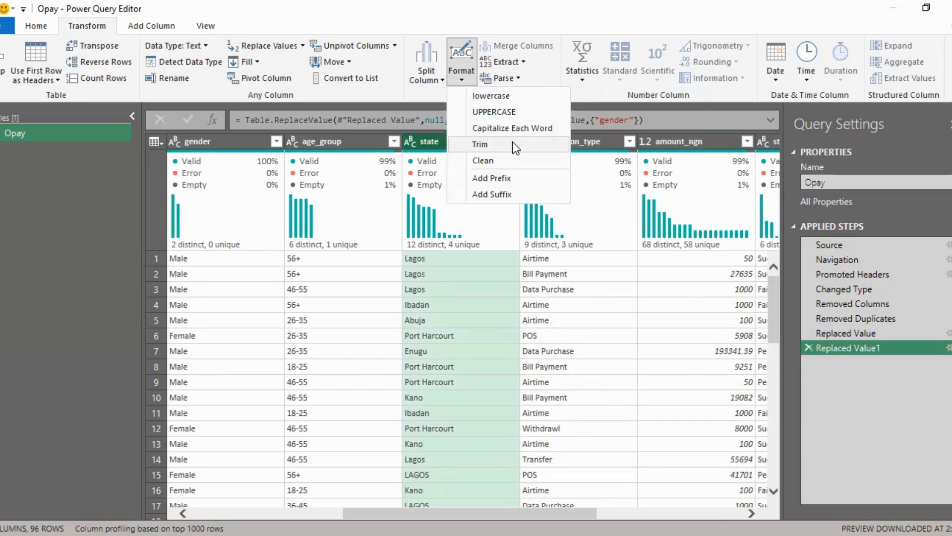
{"action": "left_click", "coordinate": [480, 144]}
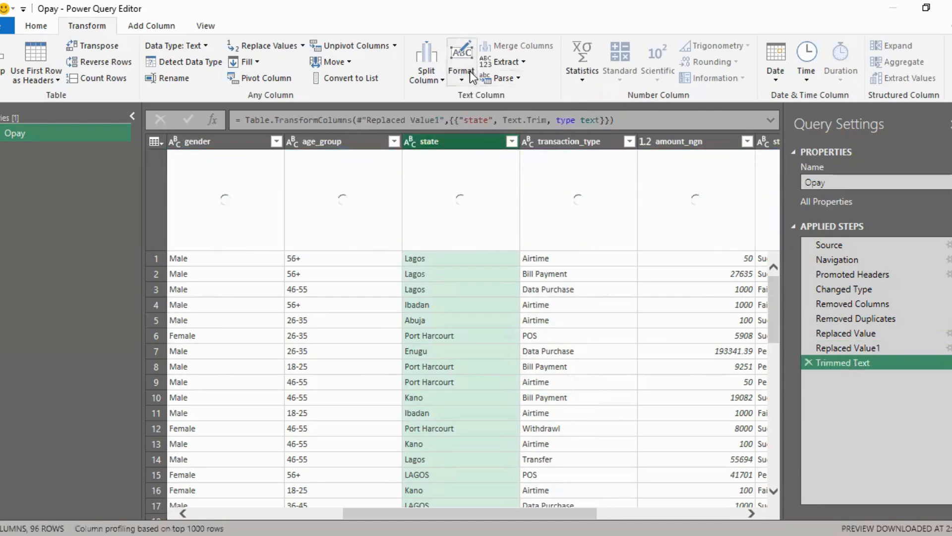
{"action": "left_click", "coordinate": [462, 81]}
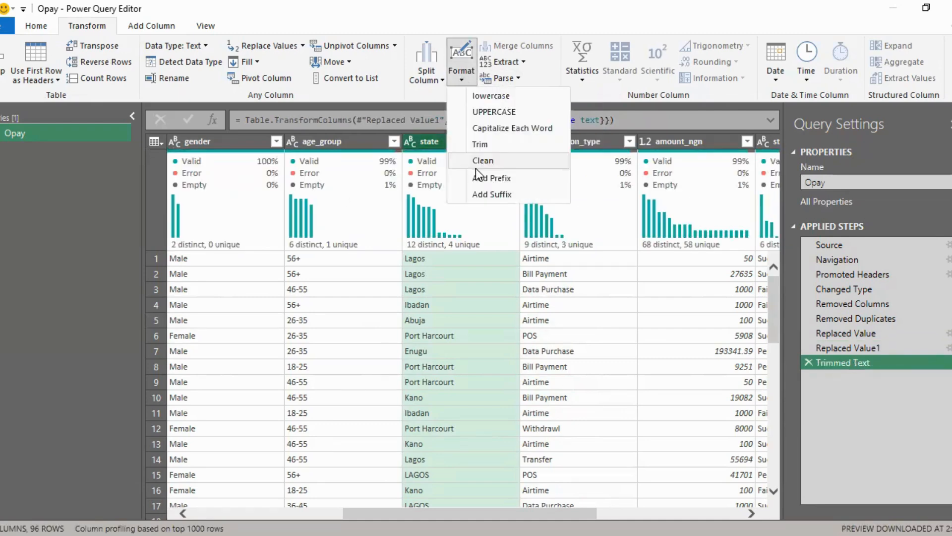
{"action": "left_click", "coordinate": [483, 160]}
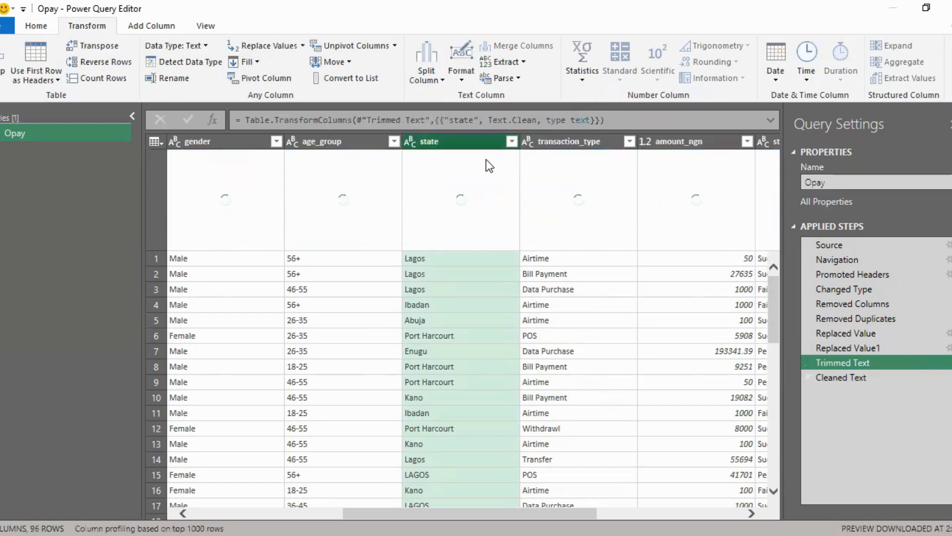
Step: Capitalize each word in the state column and review its distinct values, keeping all of them selected
{"action": "left_click", "coordinate": [462, 81]}
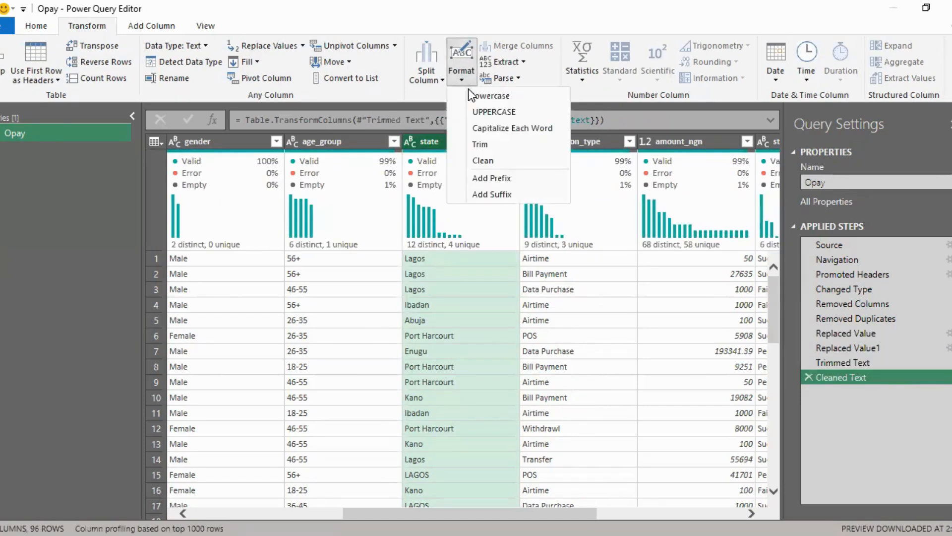
{"action": "left_click", "coordinate": [484, 127]}
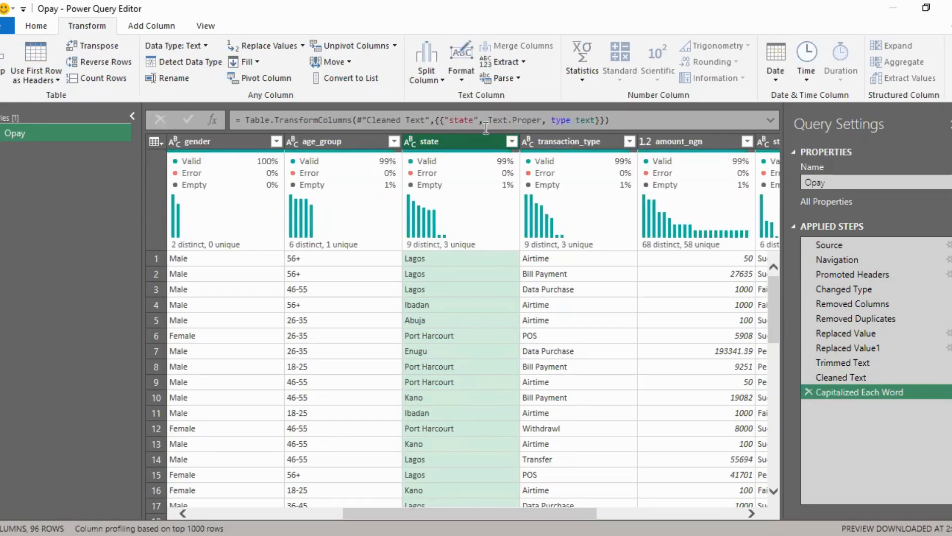
{"action": "left_click", "coordinate": [511, 142]}
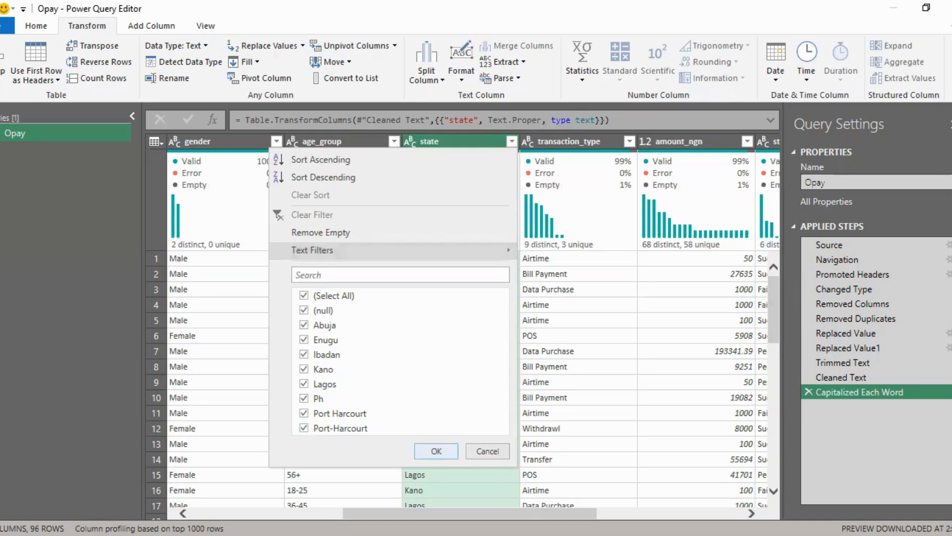
{"action": "left_click", "coordinate": [436, 451]}
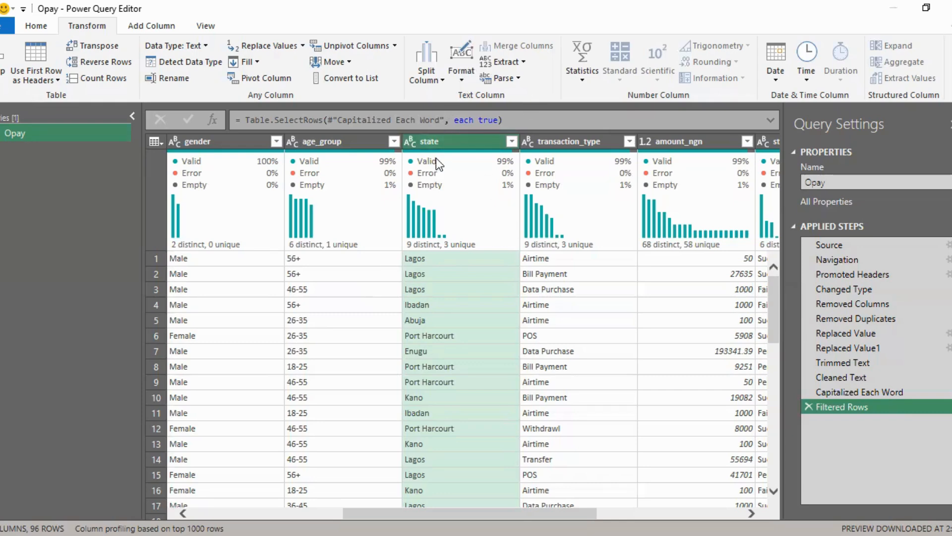
Step: Replace Ph with Port Harcourt in the state column and recheck its distinct values
{"action": "right_click", "coordinate": [443, 143]}
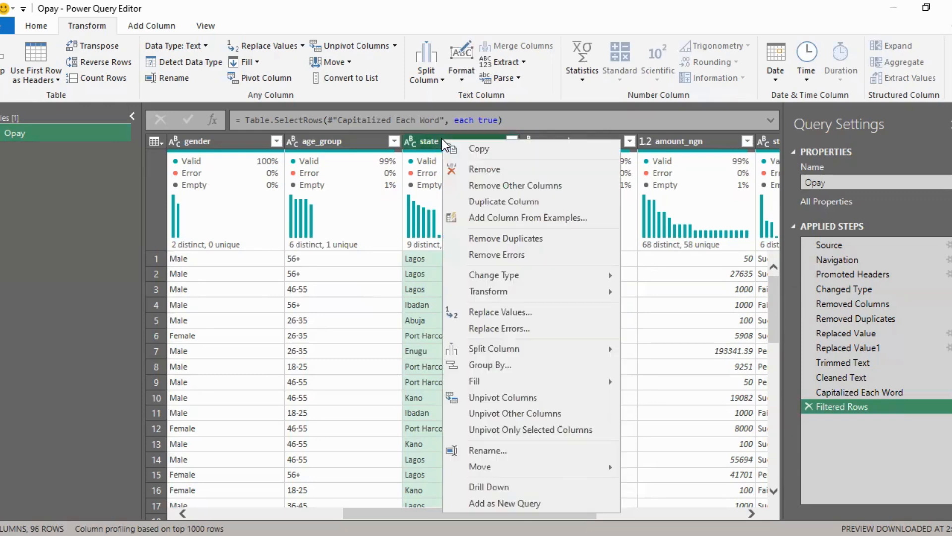
{"action": "left_click", "coordinate": [498, 313]}
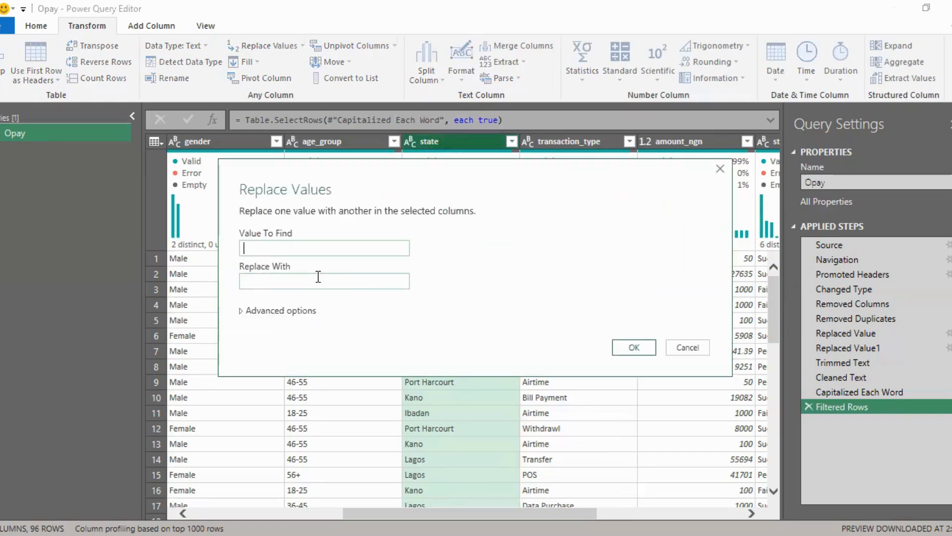
{"action": "type", "text": "p"}
{"action": "key", "text": "BackSpace"}
{"action": "type", "text": "Ph"}
{"action": "left_click", "coordinate": [318, 276]}
{"action": "type", "text": "Por"}
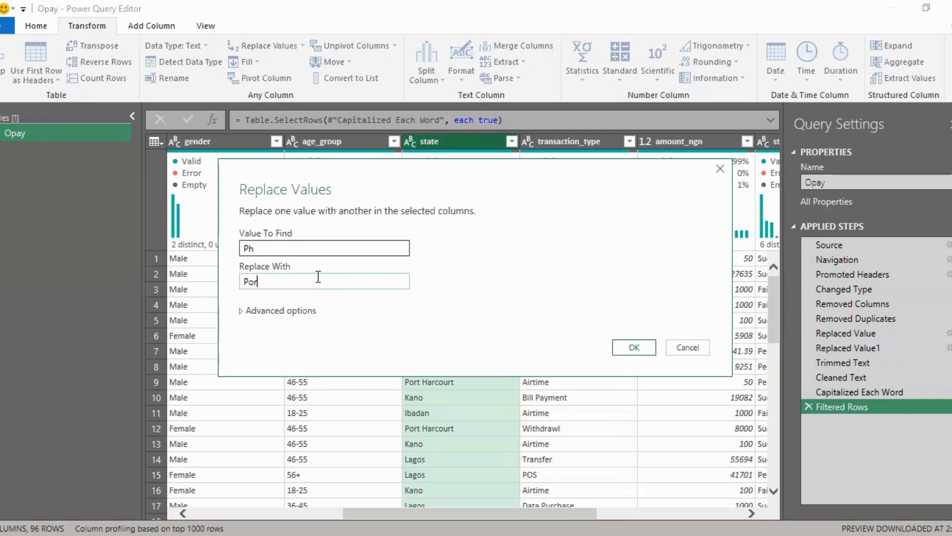
{"action": "type", "text": "t Harcourt"}
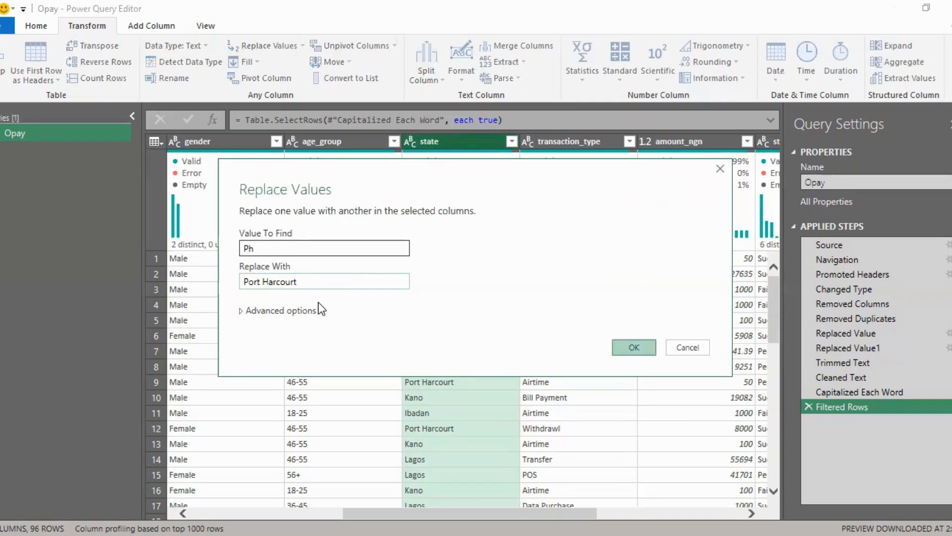
{"action": "left_click", "coordinate": [635, 347]}
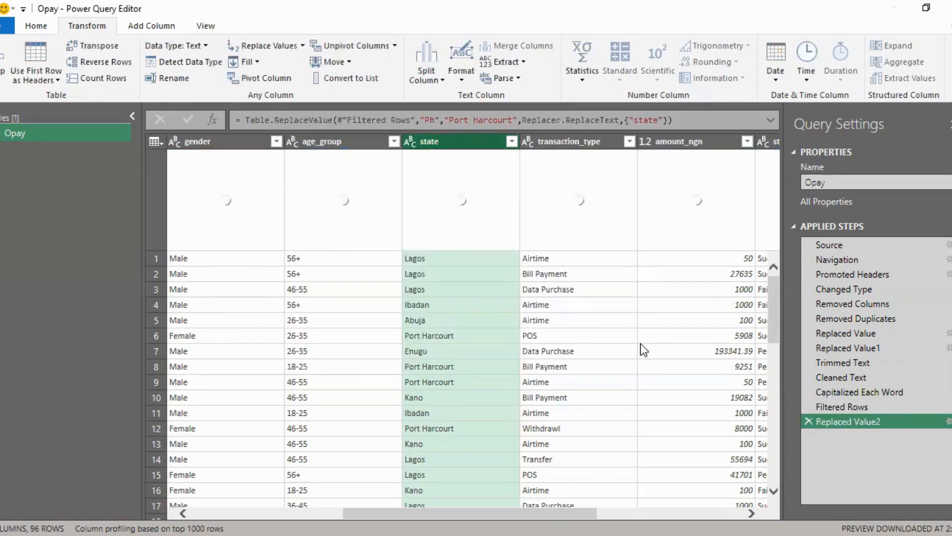
{"action": "left_click", "coordinate": [513, 142]}
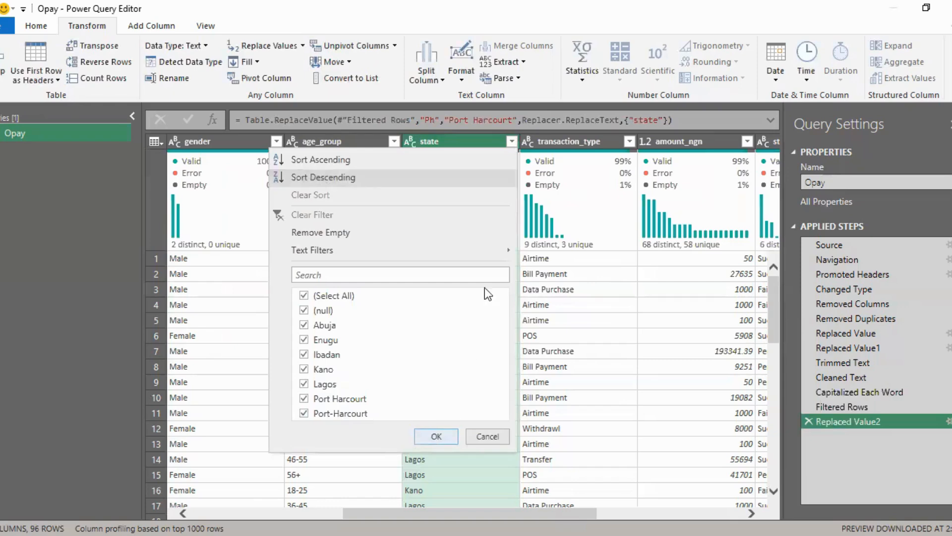
{"action": "key", "text": "Return"}
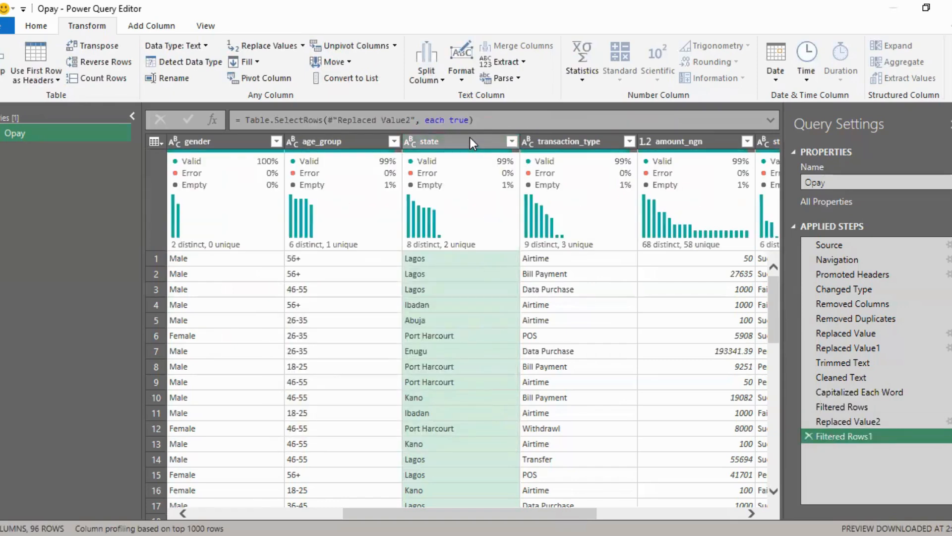
Step: Replace Port-Harcourt with Port Harcourt in the state column
{"action": "right_click", "coordinate": [469, 139]}
{"action": "left_click", "coordinate": [511, 311]}
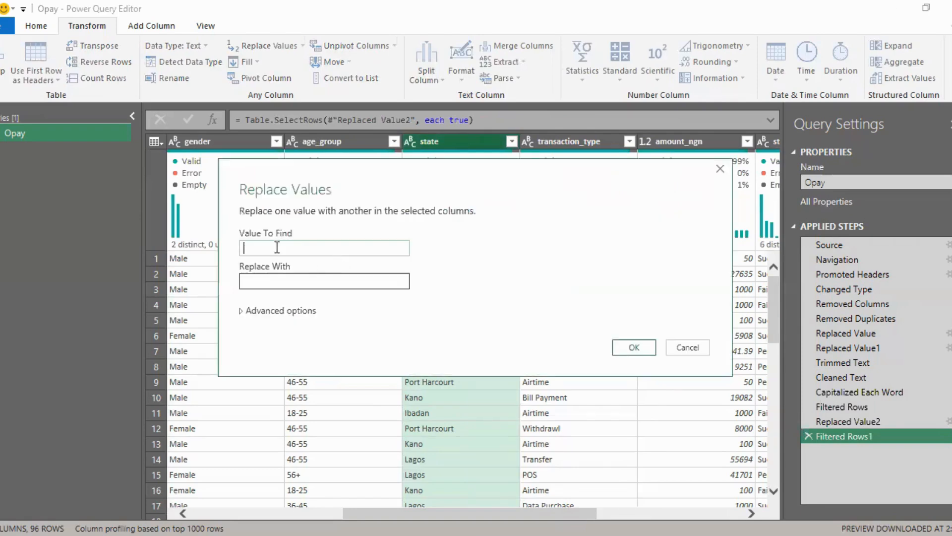
{"action": "type", "text": "Port-Harcourt"}
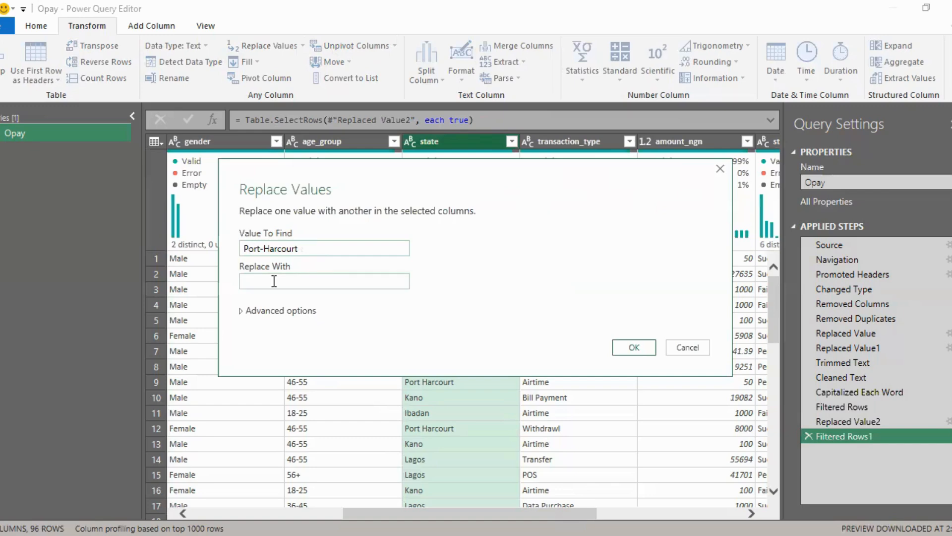
{"action": "left_click", "coordinate": [274, 281]}
{"action": "type", "text": "Port Ha"}
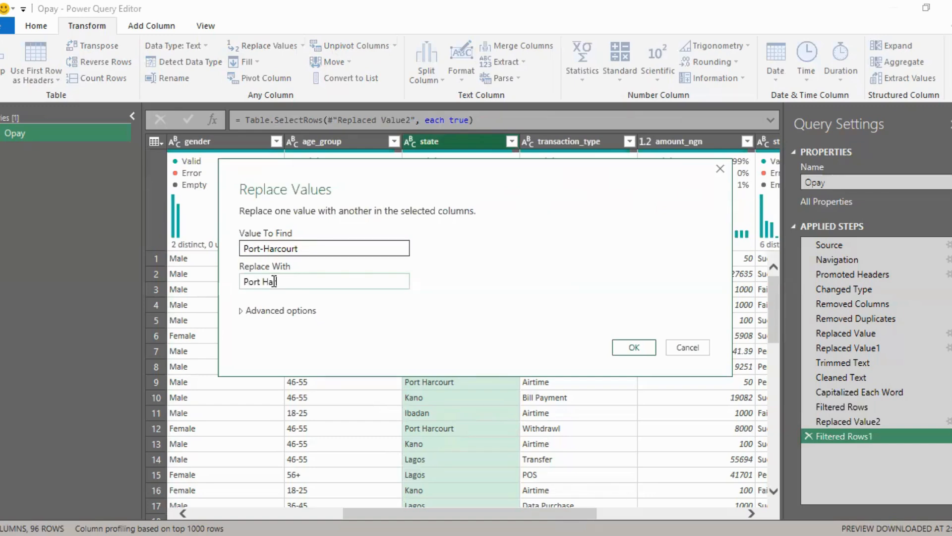
{"action": "type", "text": "rcourt"}
{"action": "key", "text": "Return"}
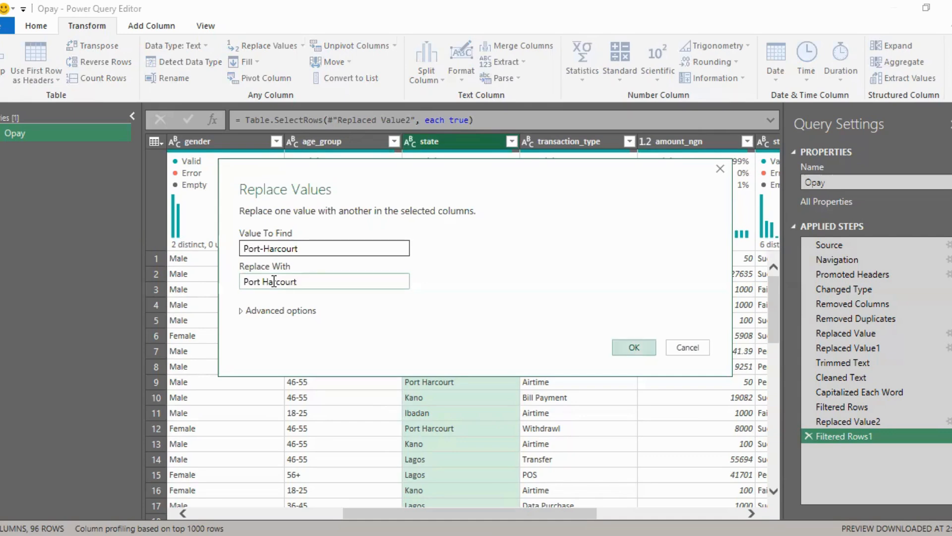
{"action": "left_click", "coordinate": [633, 346]}
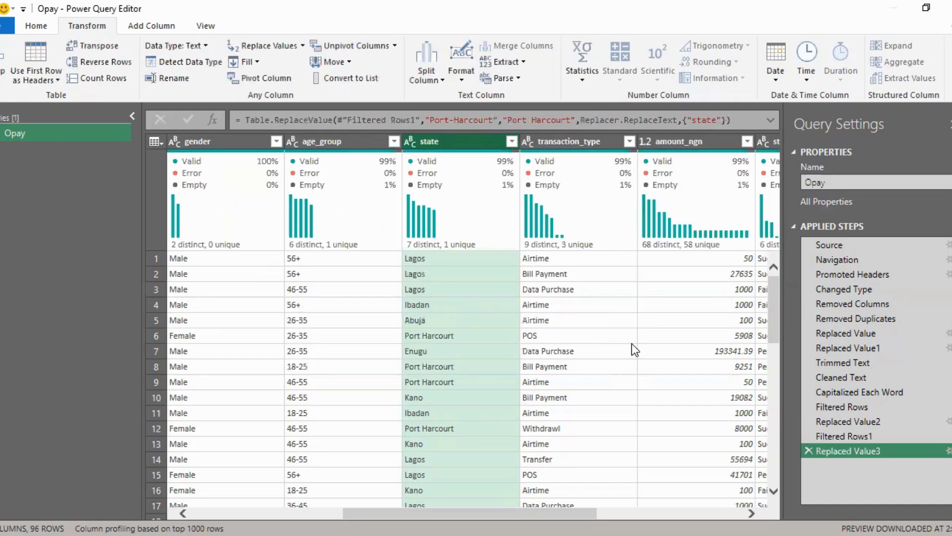
Step: Check the state column's distinct values for remaining inconsistent spellings and nulls, keeping all values selected
{"action": "left_click", "coordinate": [516, 142]}
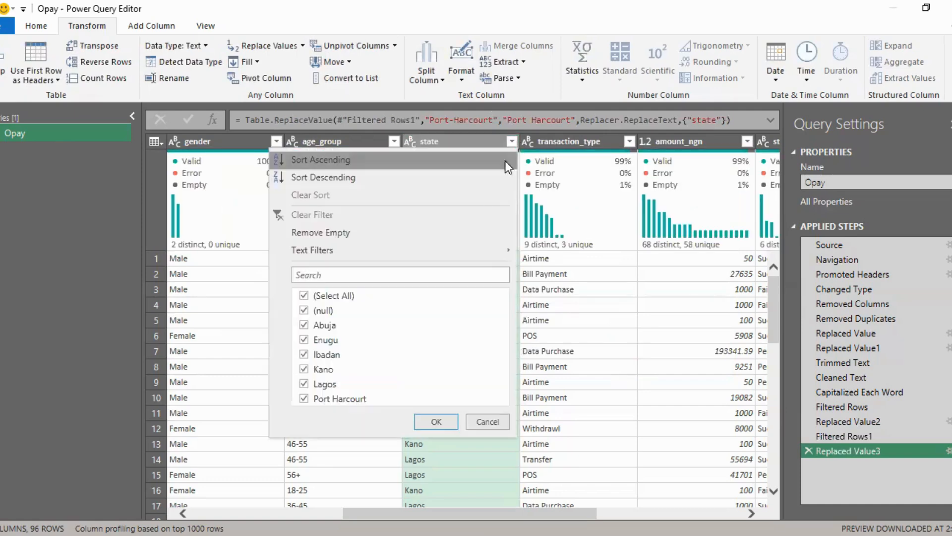
{"action": "left_click", "coordinate": [353, 311]}
{"action": "left_click", "coordinate": [438, 418]}
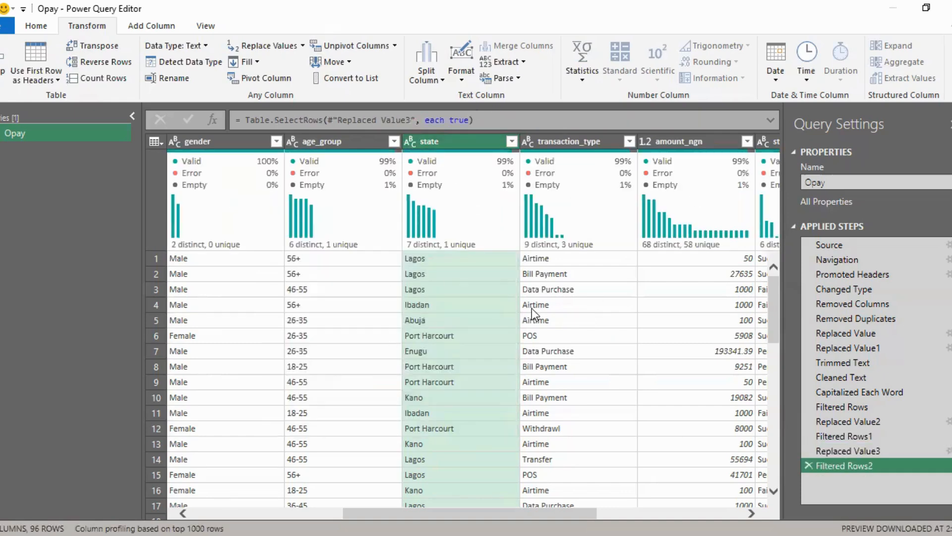
Step: Group the table by state with a row count and sort the counts in descending order
{"action": "left_click", "coordinate": [22, 31]}
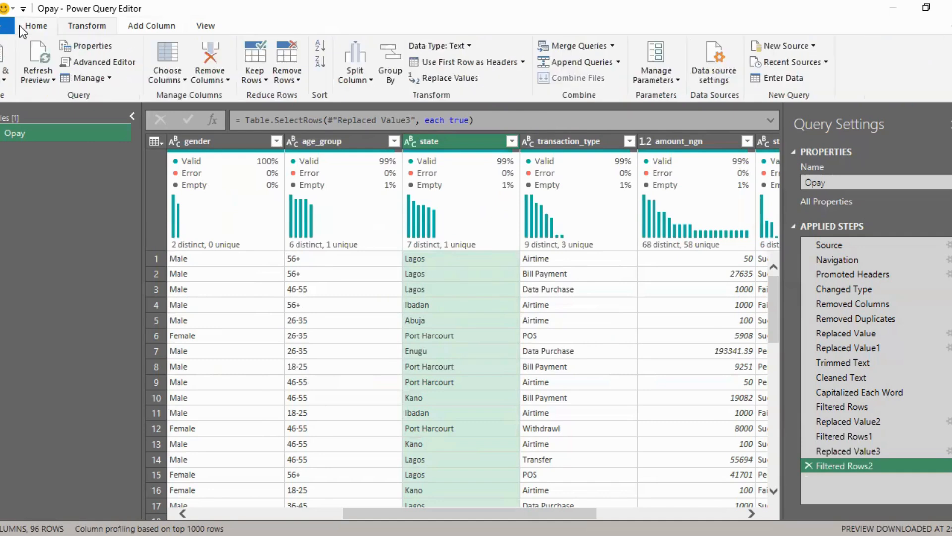
{"action": "left_click", "coordinate": [394, 62]}
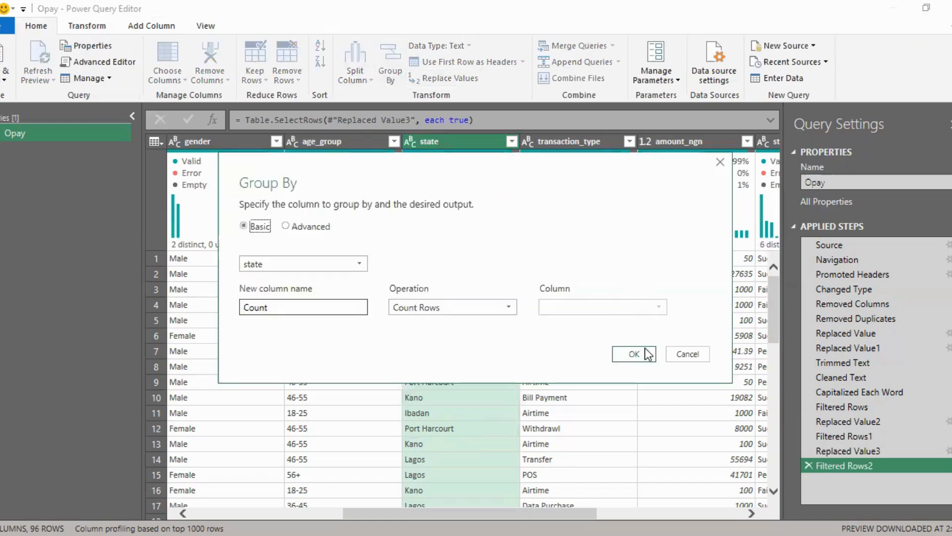
{"action": "left_click", "coordinate": [643, 353]}
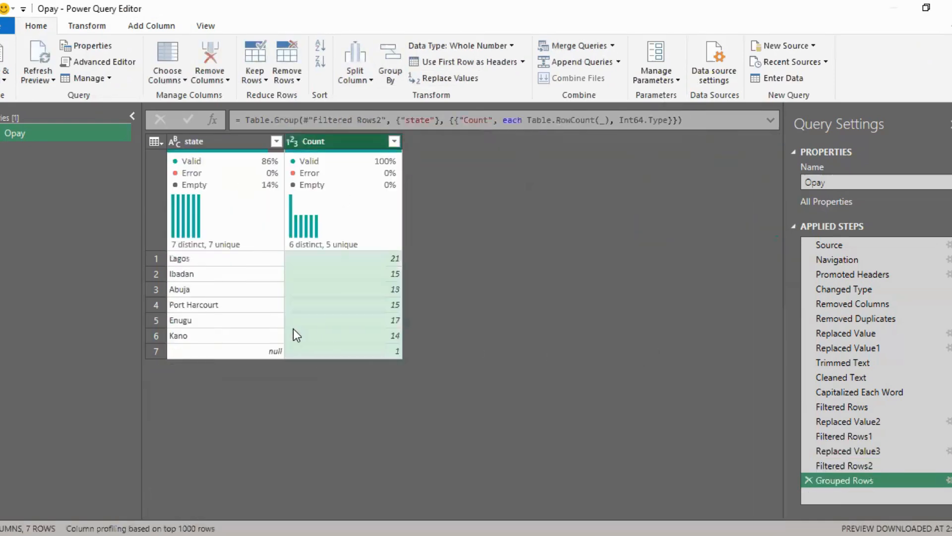
{"action": "left_click", "coordinate": [394, 141]}
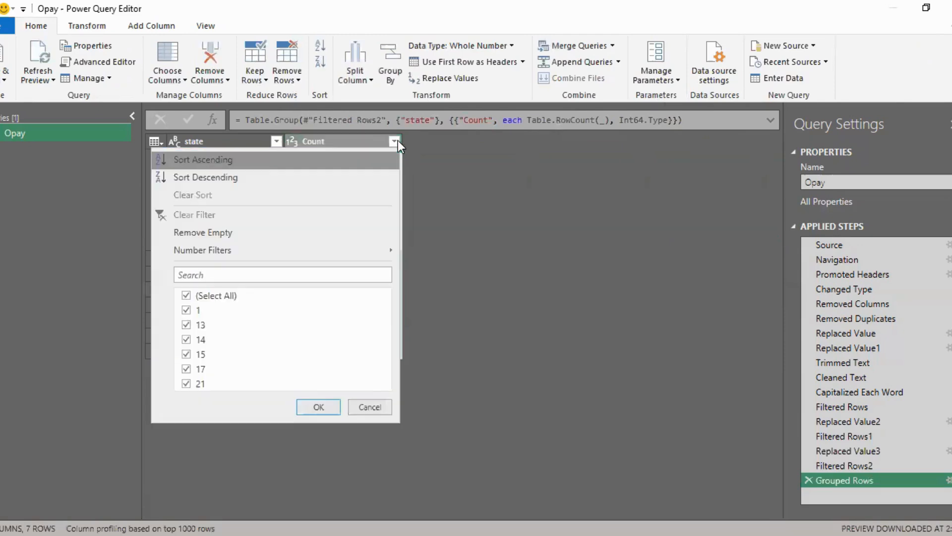
{"action": "left_click", "coordinate": [201, 177]}
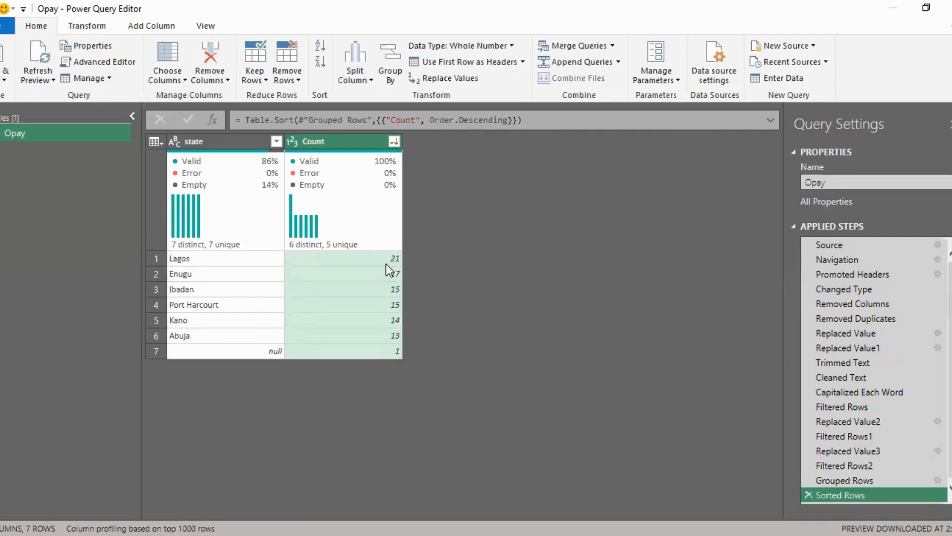
Step: Delete the sorting and grouping steps from the query and select the state column again
{"action": "left_click", "coordinate": [809, 494]}
{"action": "left_click", "coordinate": [808, 481]}
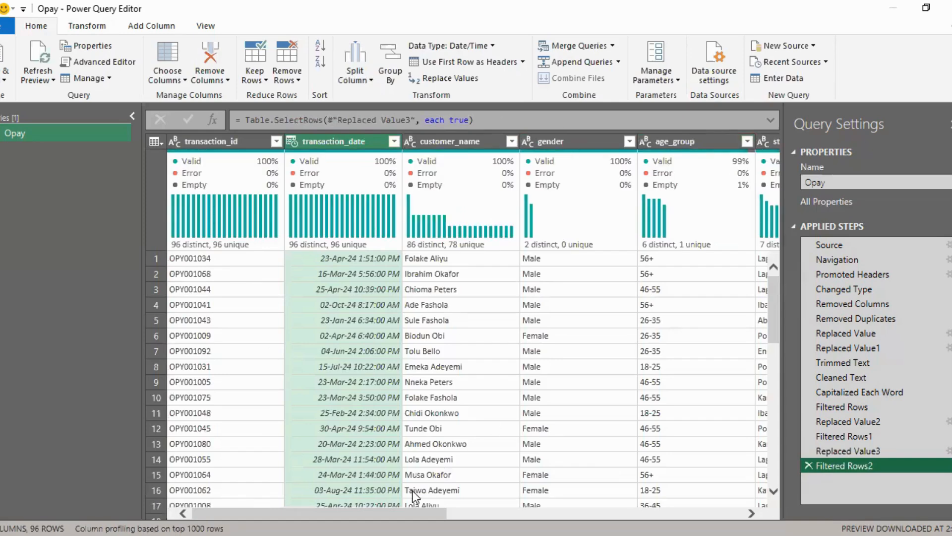
{"action": "scroll", "coordinate": [413, 494], "scroll_direction": "right", "scroll_amount": 3}
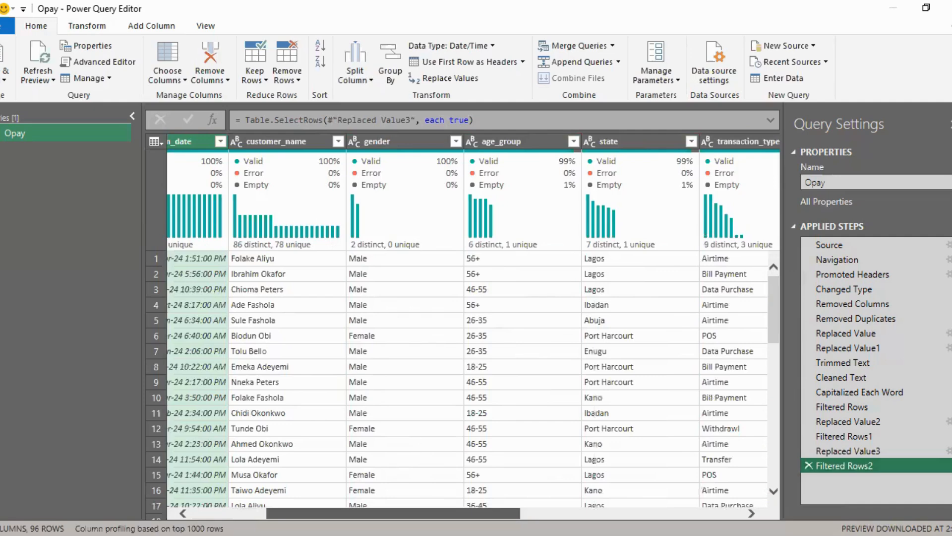
{"action": "scroll", "coordinate": [516, 246], "scroll_direction": "right", "scroll_amount": 2}
{"action": "left_click", "coordinate": [493, 142]}
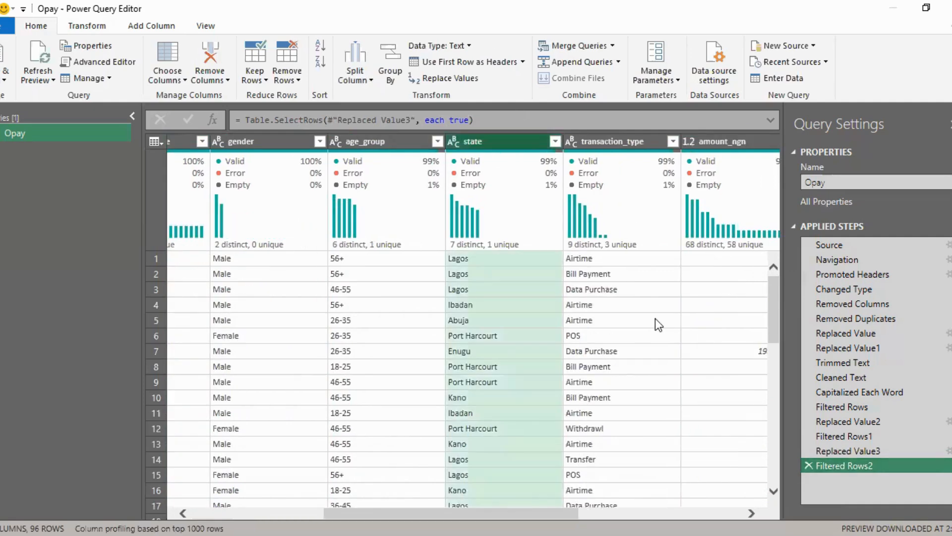
Step: Examine the quality and distribution profiles of the columns from state to fee_ngn for remaining empty values
{"action": "left_click", "coordinate": [583, 323]}
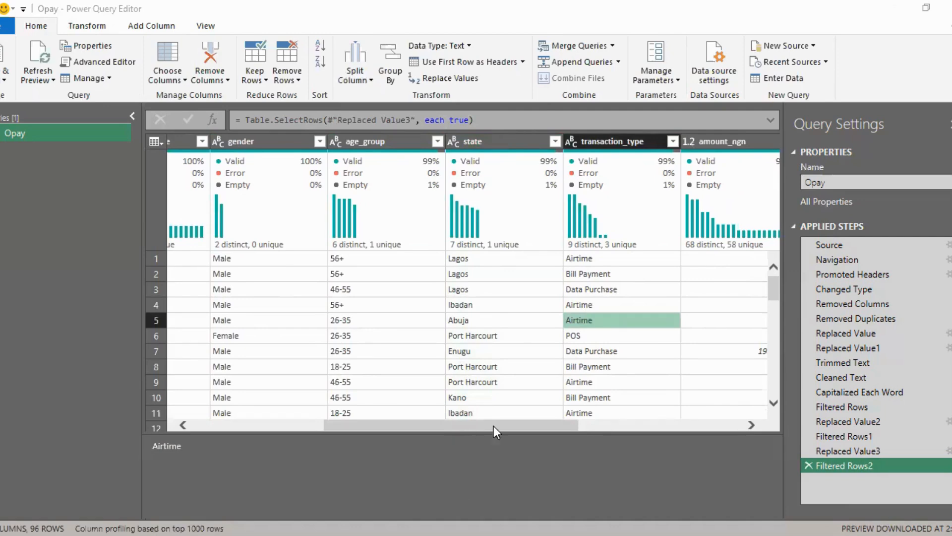
{"action": "scroll", "coordinate": [493, 426], "scroll_direction": "right", "scroll_amount": 3}
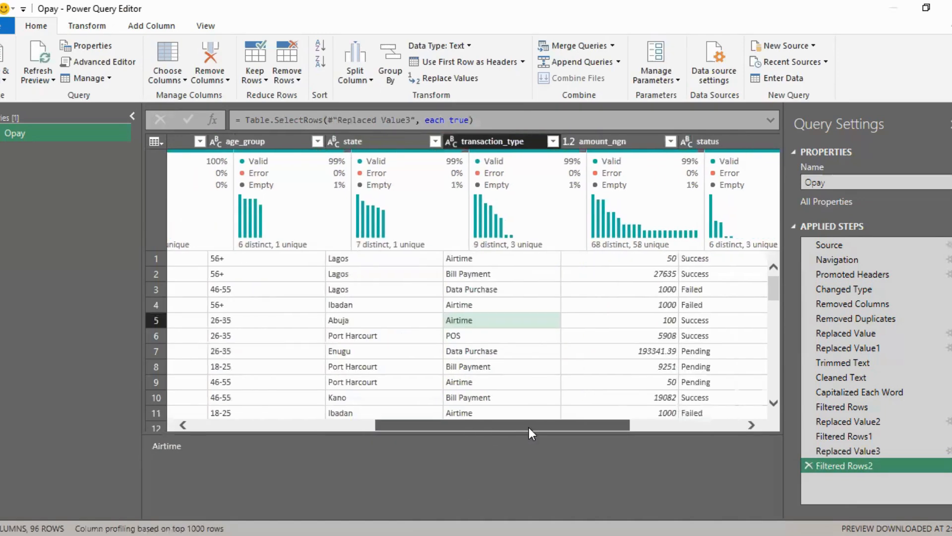
{"action": "scroll", "coordinate": [529, 427], "scroll_direction": "right", "scroll_amount": 3}
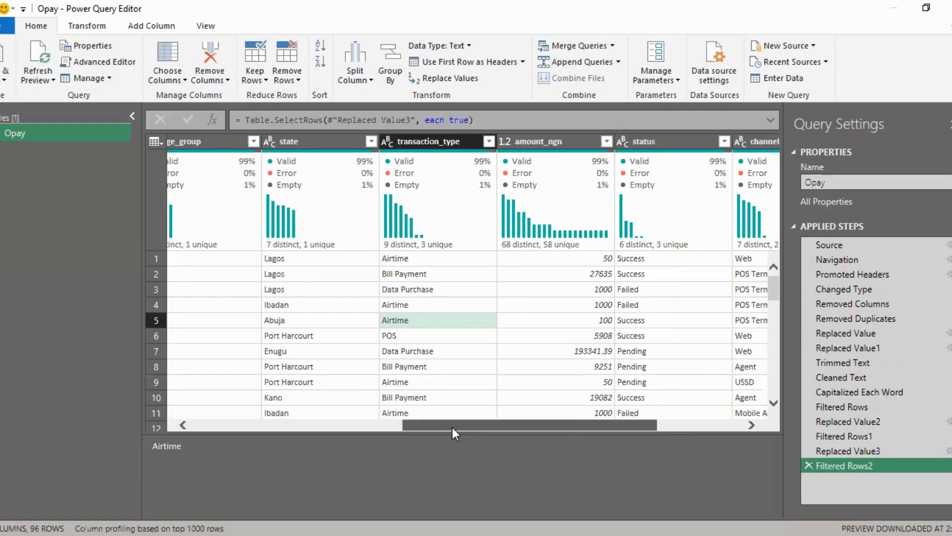
{"action": "scroll", "coordinate": [480, 428], "scroll_direction": "right", "scroll_amount": 3}
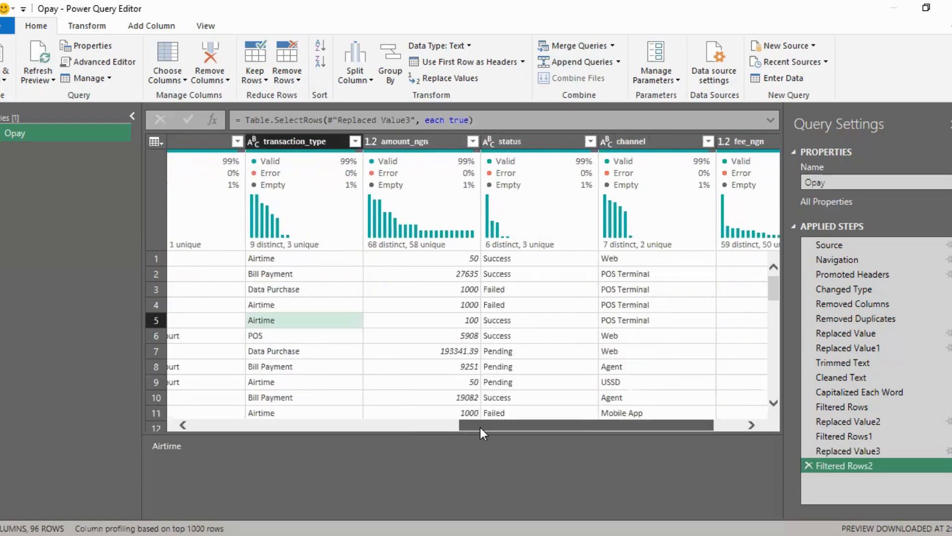
{"action": "scroll", "coordinate": [480, 428], "scroll_direction": "right", "scroll_amount": 3}
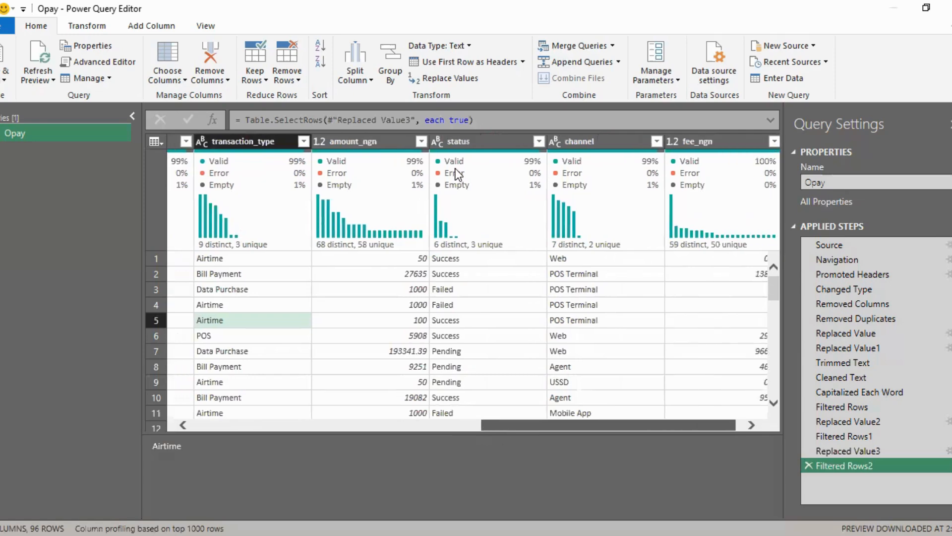
{"action": "scroll", "coordinate": [457, 174], "scroll_direction": "left", "scroll_amount": 1}
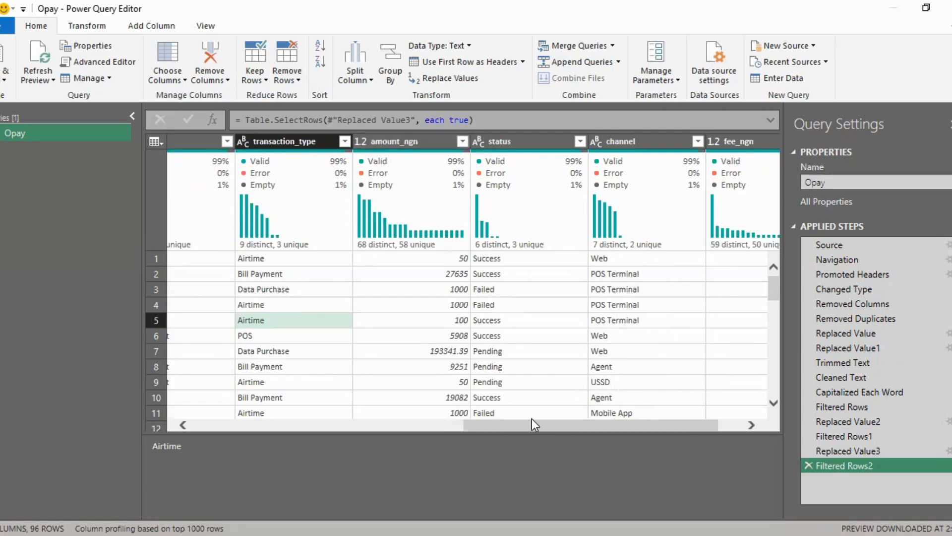
{"action": "left_click_drag", "start_coordinate": [519, 427], "coordinate": [452, 425]}
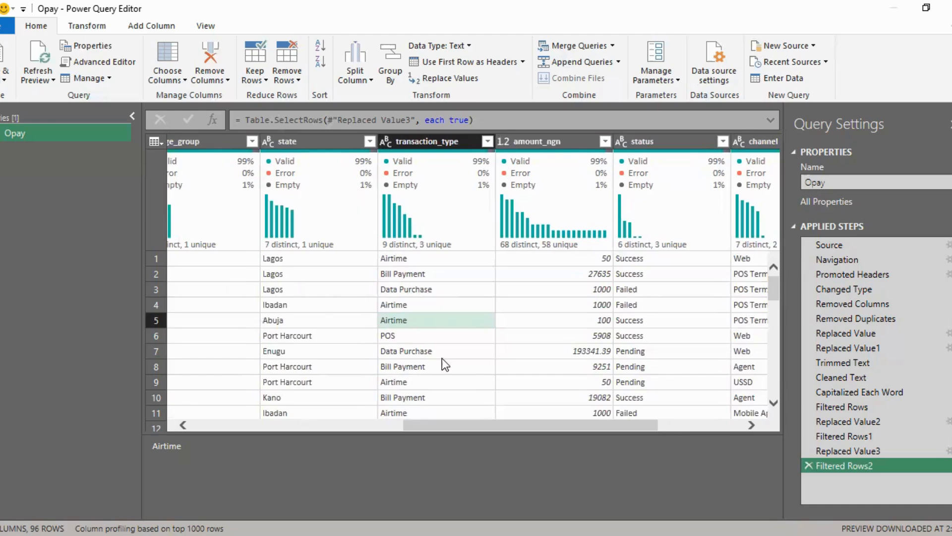
{"action": "left_click_drag", "start_coordinate": [450, 425], "coordinate": [533, 425]}
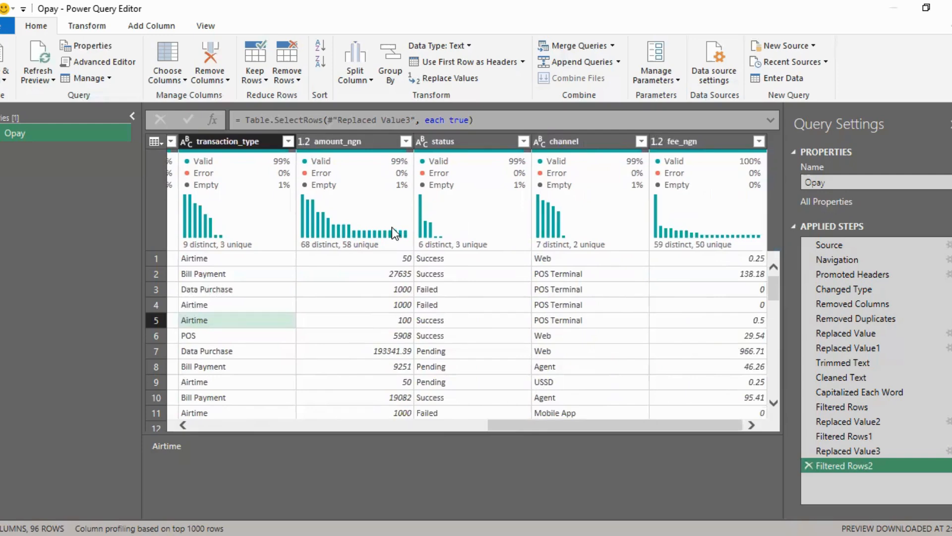
Step: Filter the amount_ngn column to only its null values and inspect the matching record's state and transaction type
{"action": "mouse_move", "coordinate": [395, 232]}
{"action": "left_click", "coordinate": [405, 142]}
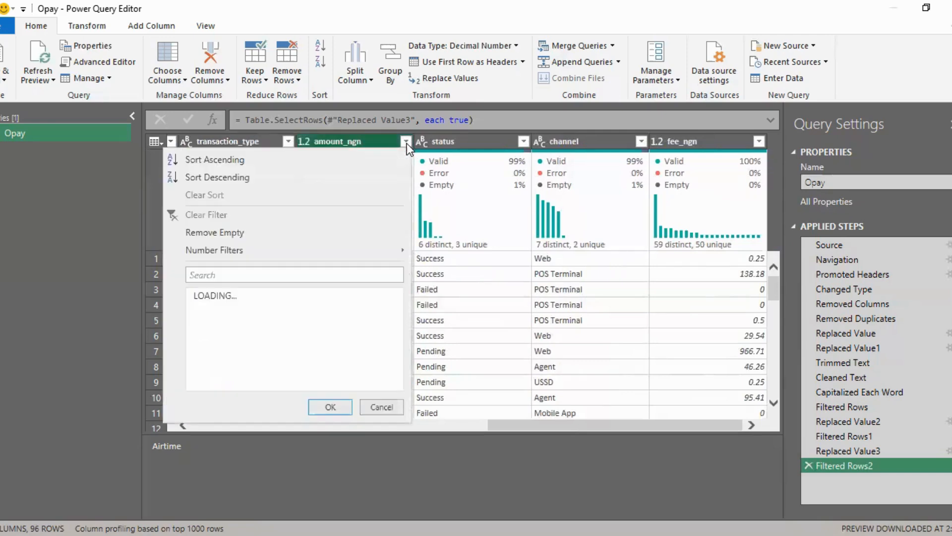
{"action": "left_click", "coordinate": [198, 310]}
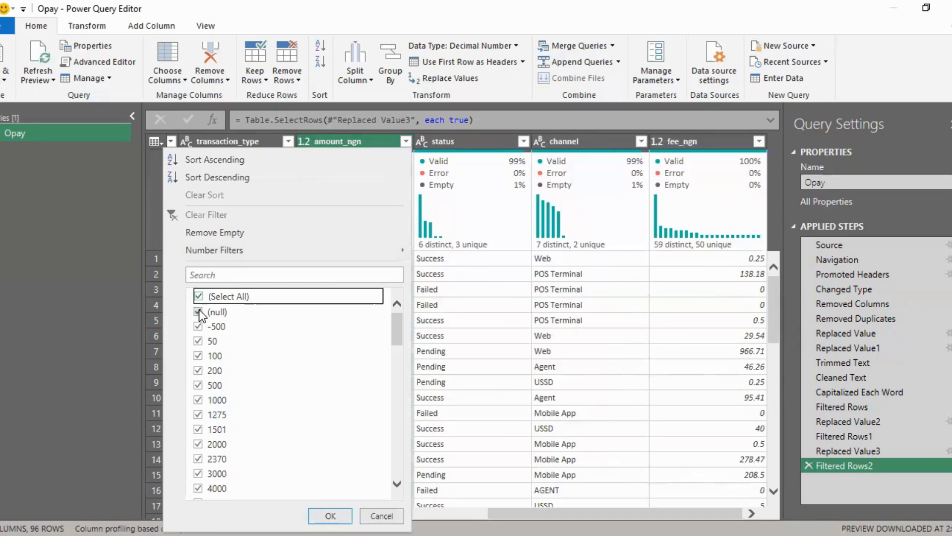
{"action": "left_click", "coordinate": [198, 296]}
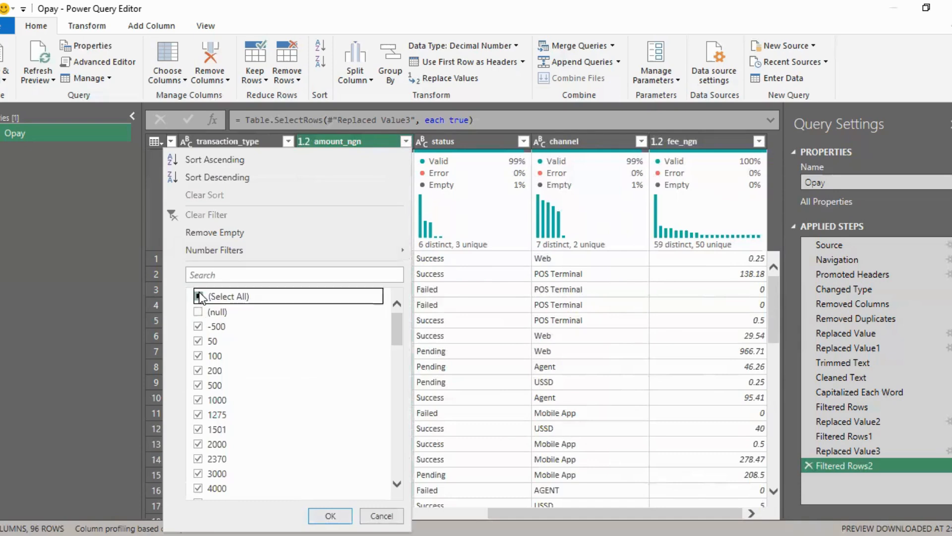
{"action": "left_click", "coordinate": [195, 312]}
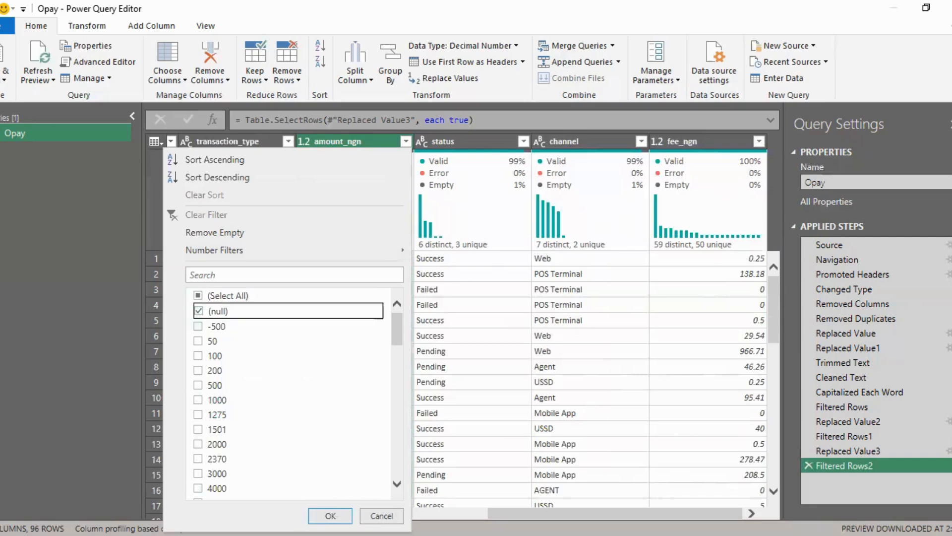
{"action": "left_click", "coordinate": [332, 514]}
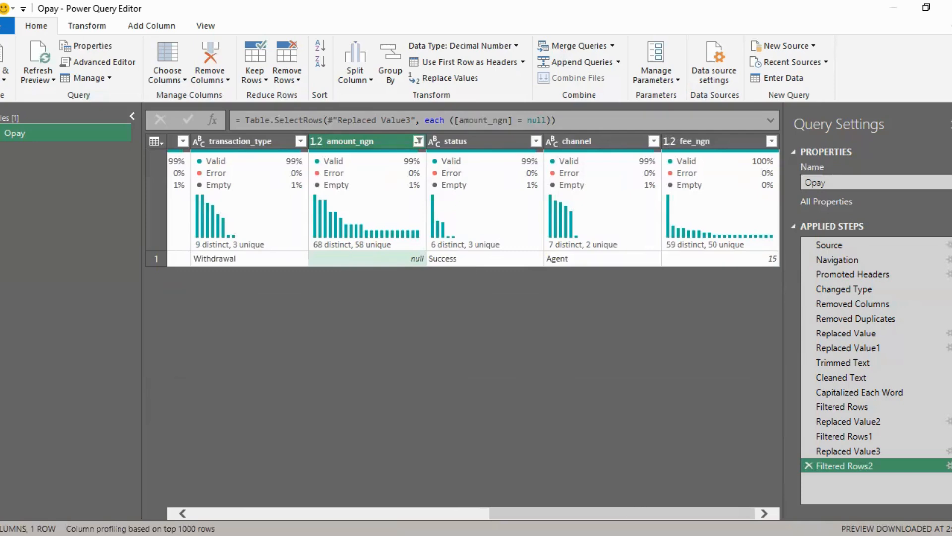
{"action": "left_click_drag", "start_coordinate": [630, 513], "coordinate": [600, 508]}
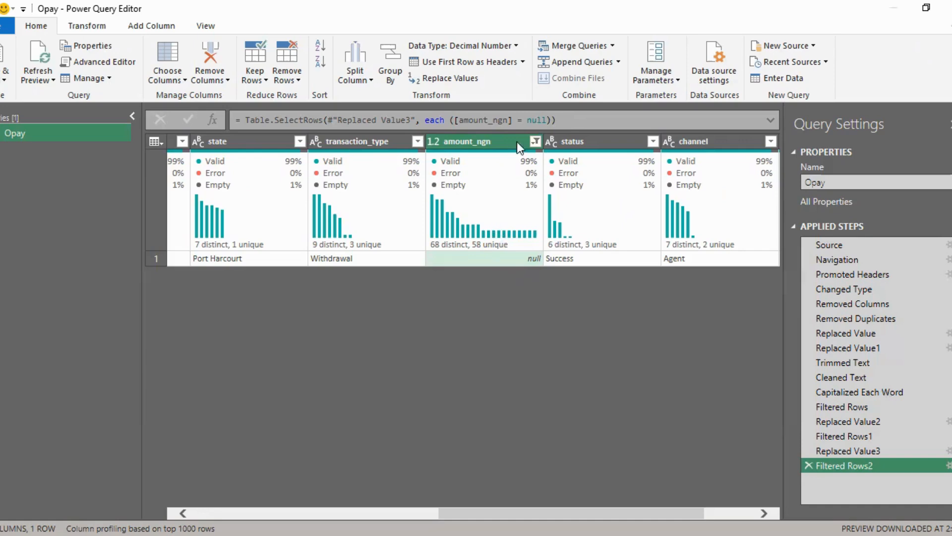
Step: Clear the filter on the amount_ngn column
{"action": "left_click", "coordinate": [535, 142]}
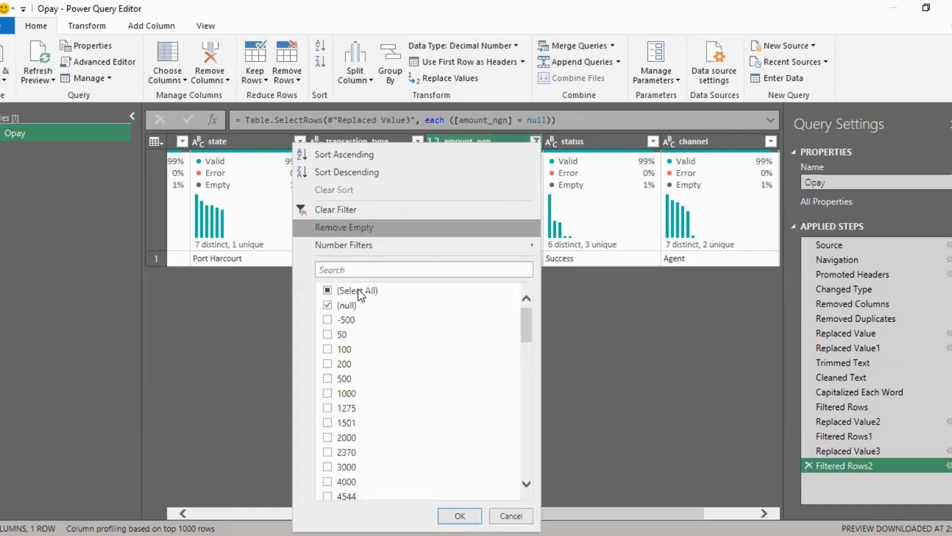
{"action": "left_click", "coordinate": [323, 205]}
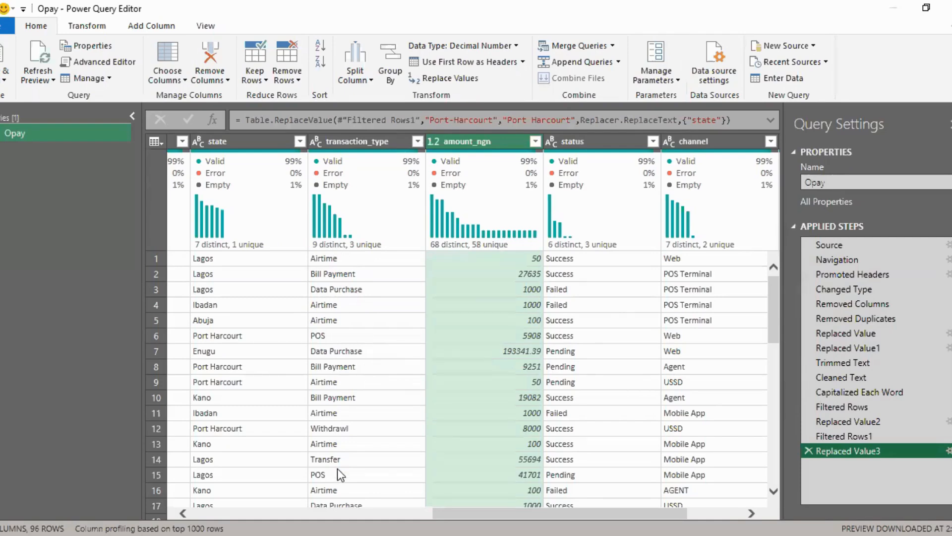
{"action": "mouse_move", "coordinate": [367, 238]}
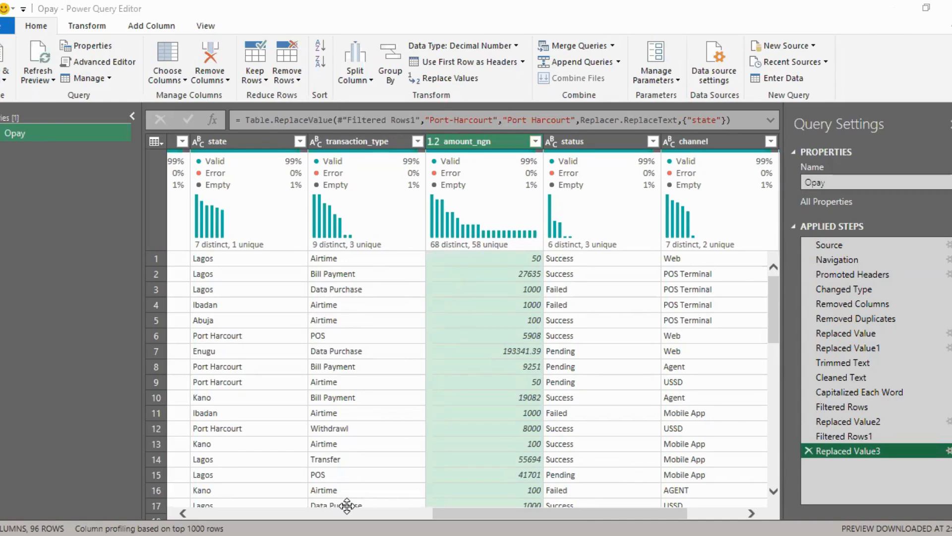
{"action": "left_click", "coordinate": [484, 289]}
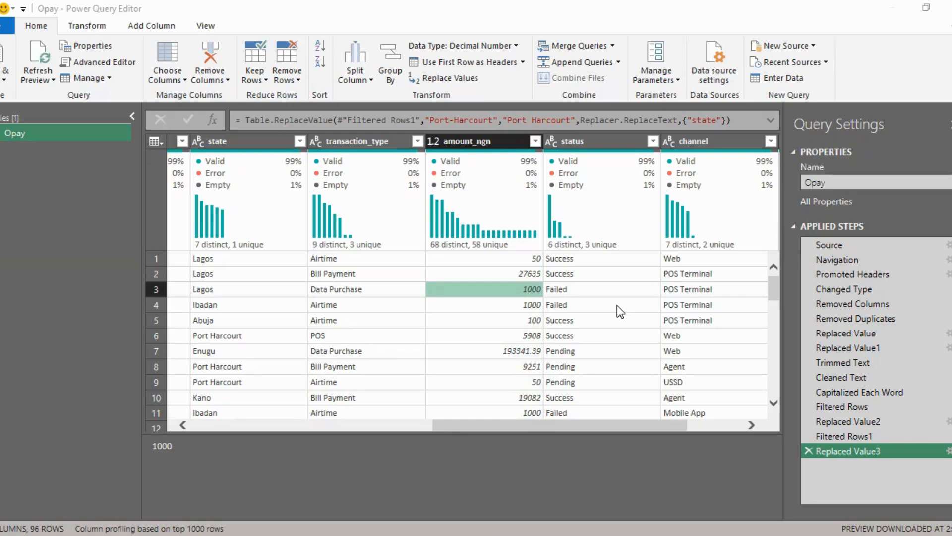
{"action": "left_click", "coordinate": [98, 284]}
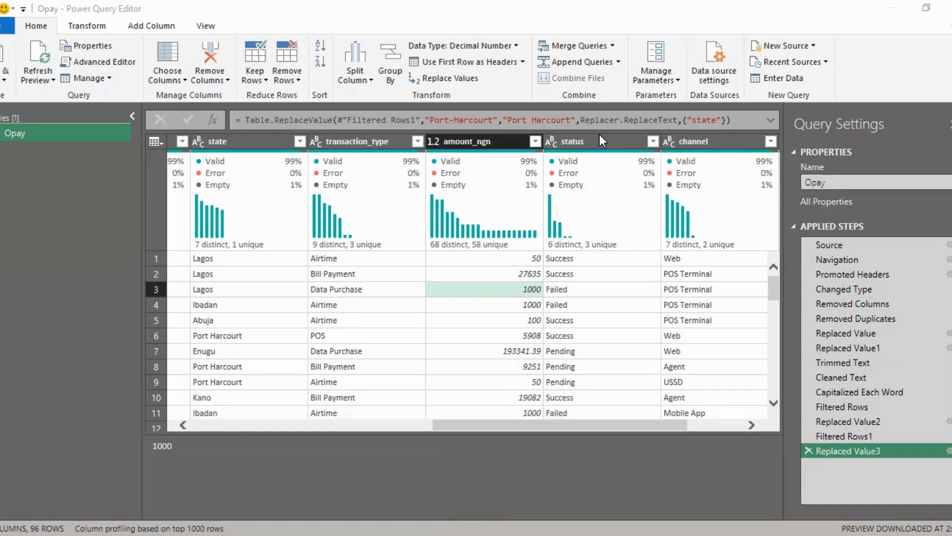
{"action": "left_click", "coordinate": [573, 451]}
{"action": "left_click", "coordinate": [537, 141]}
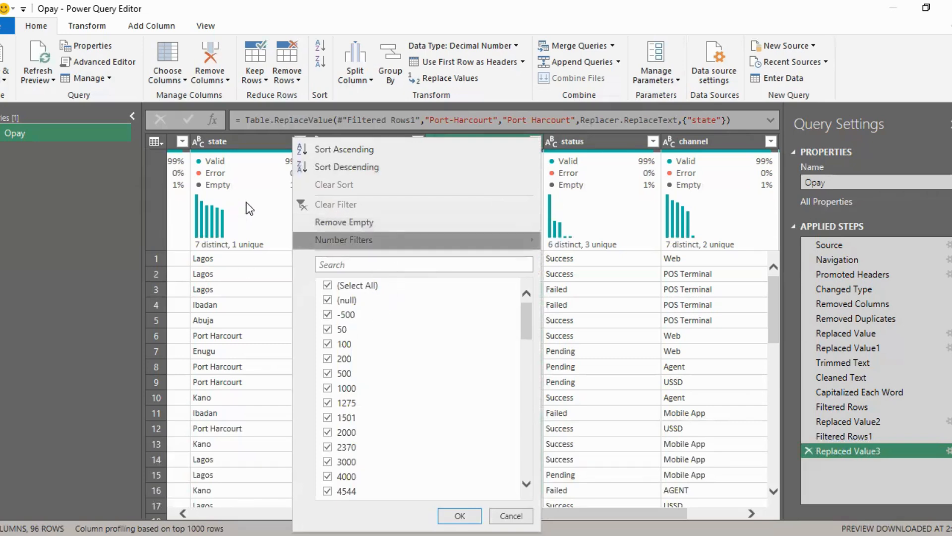
{"action": "left_click", "coordinate": [271, 197]}
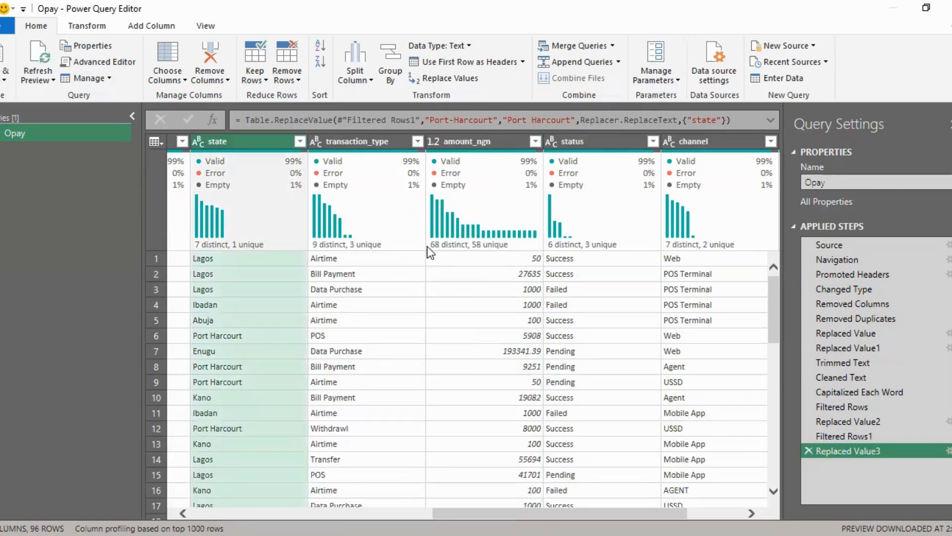
Step: Group the rows by transaction_type with the average of amount_ngn to review each type's average, and delete the grouping step
{"action": "left_click", "coordinate": [471, 141]}
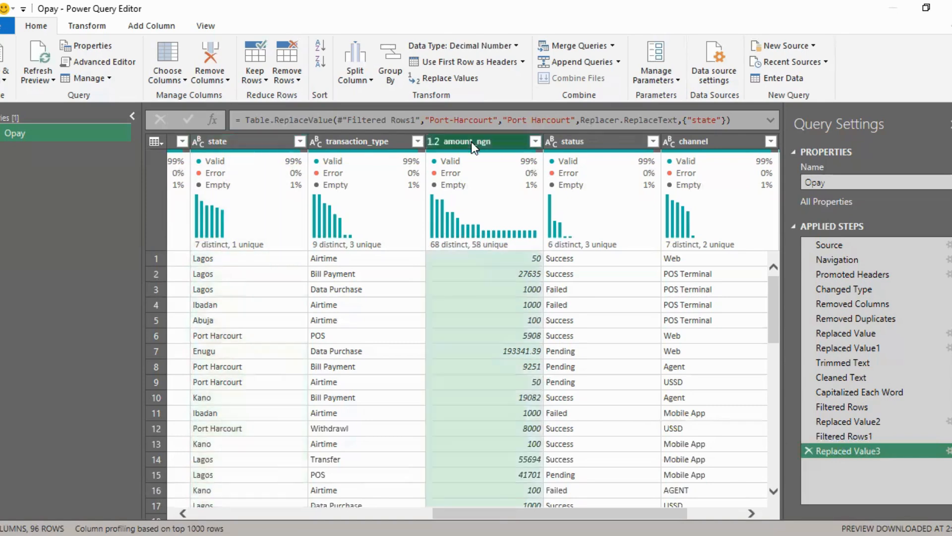
{"action": "left_click", "coordinate": [389, 59]}
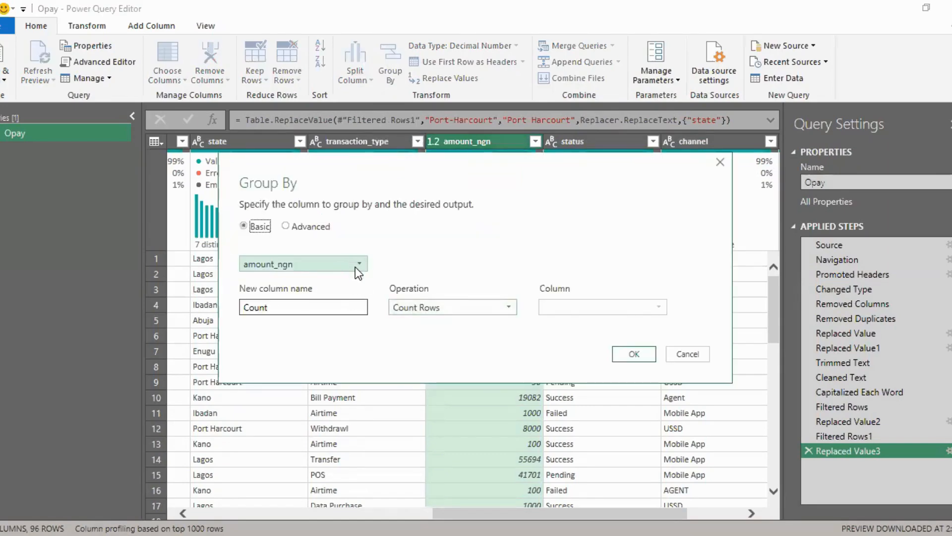
{"action": "left_click", "coordinate": [355, 267]}
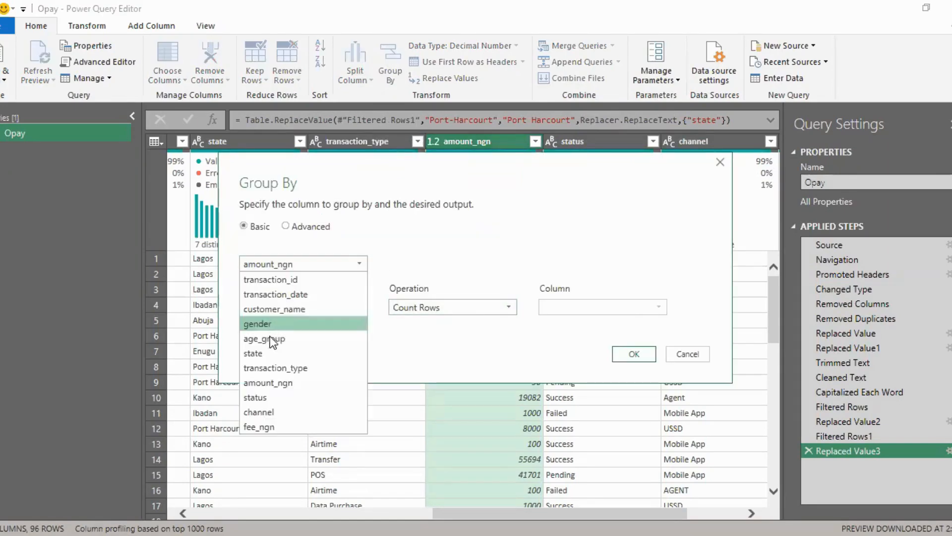
{"action": "left_click", "coordinate": [266, 368]}
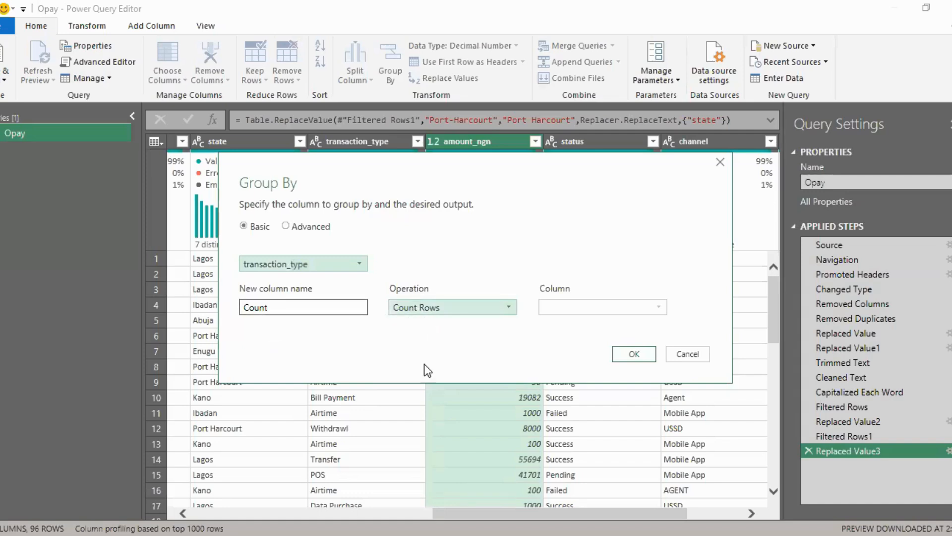
{"action": "left_click", "coordinate": [422, 307]}
{"action": "left_click", "coordinate": [409, 338]}
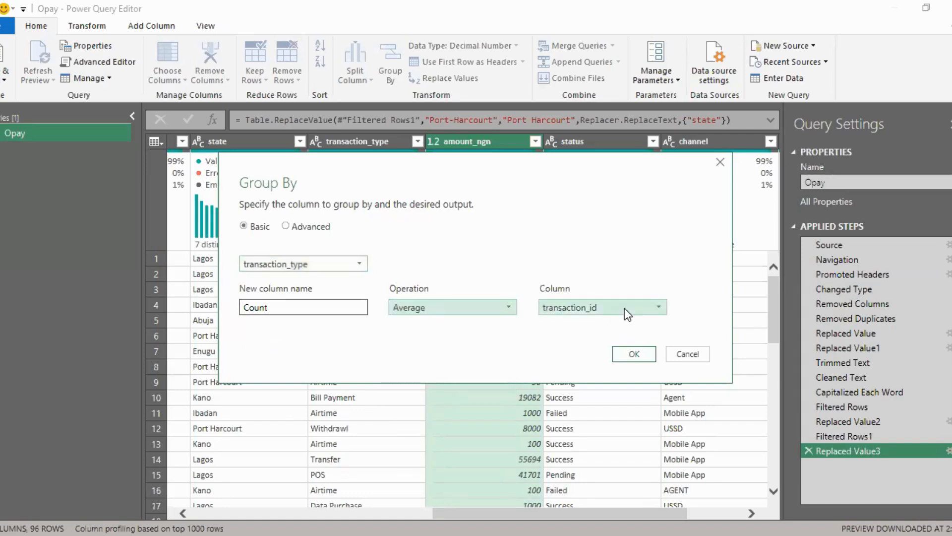
{"action": "left_click", "coordinate": [594, 310]}
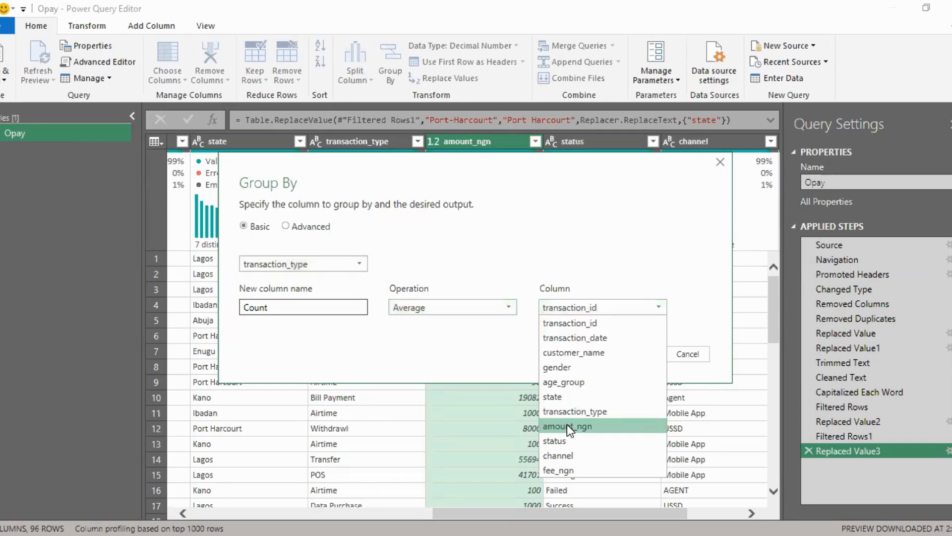
{"action": "left_click", "coordinate": [567, 426]}
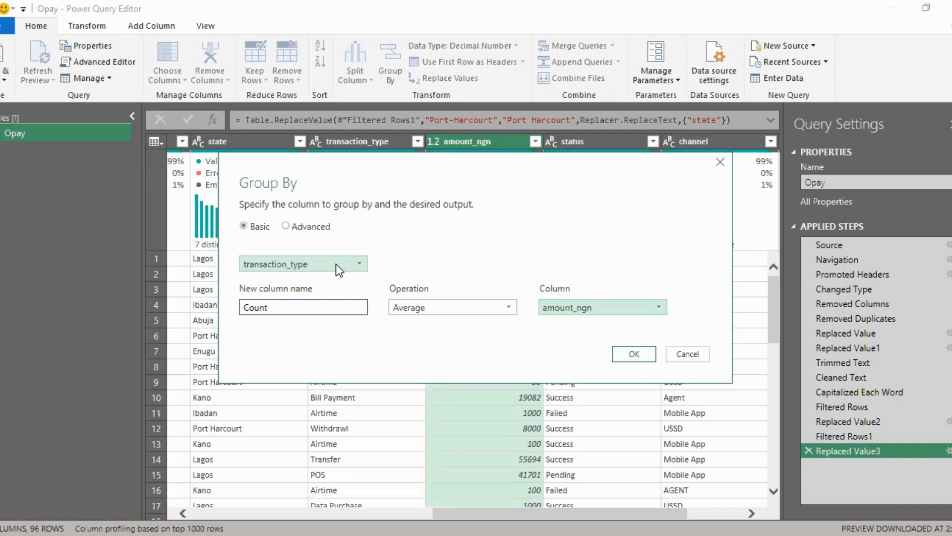
{"action": "left_click", "coordinate": [634, 354]}
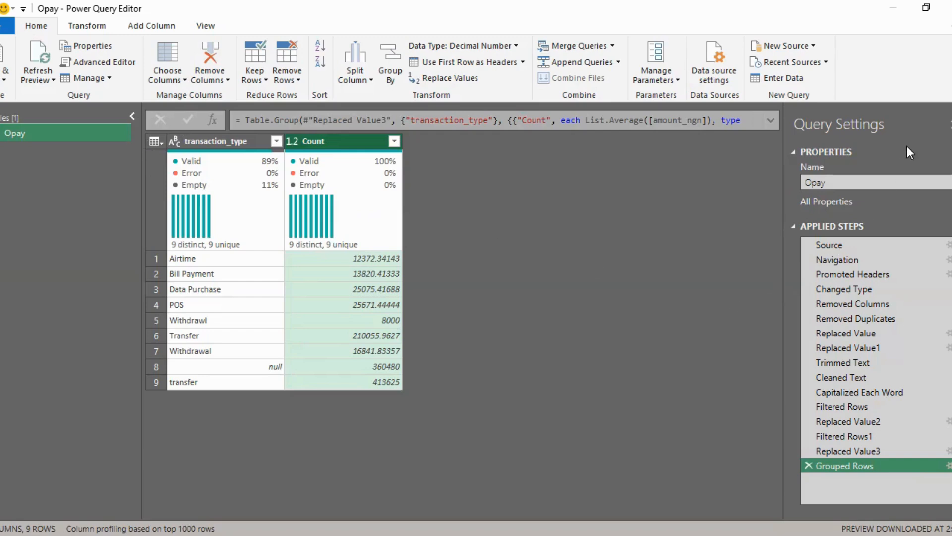
{"action": "left_click", "coordinate": [809, 465]}
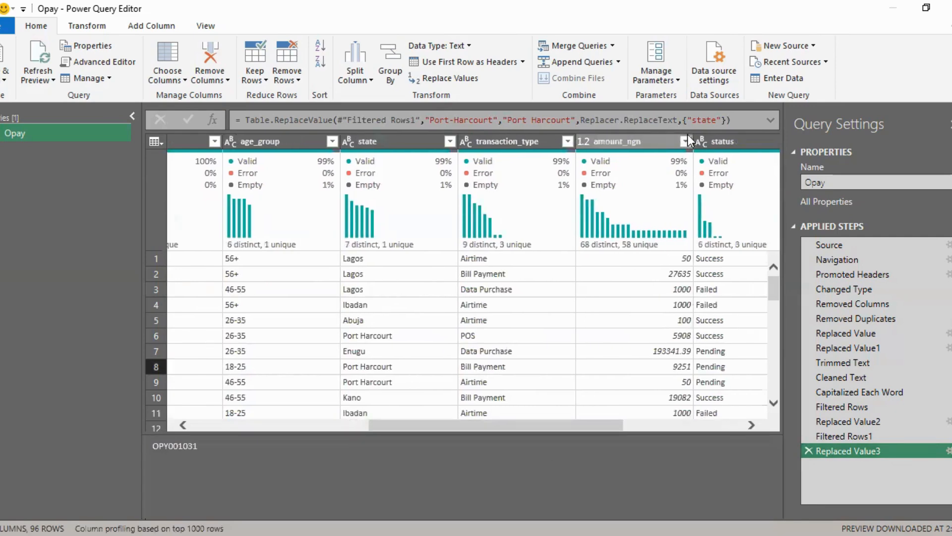
Step: Filter amount_ngn to only its null values to recheck the matching record's transaction type, and delete the filter step
{"action": "left_click", "coordinate": [688, 141]}
{"action": "left_click", "coordinate": [686, 142]}
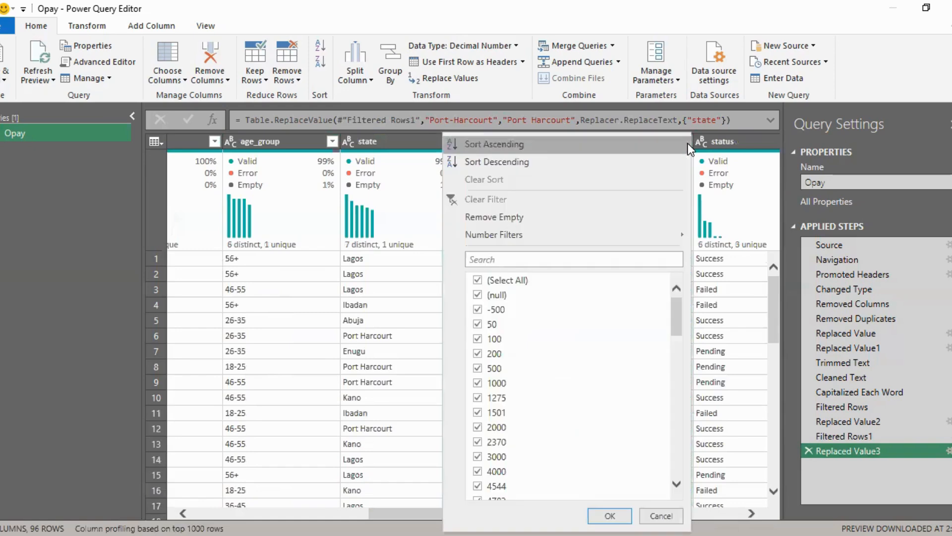
{"action": "left_click", "coordinate": [478, 281]}
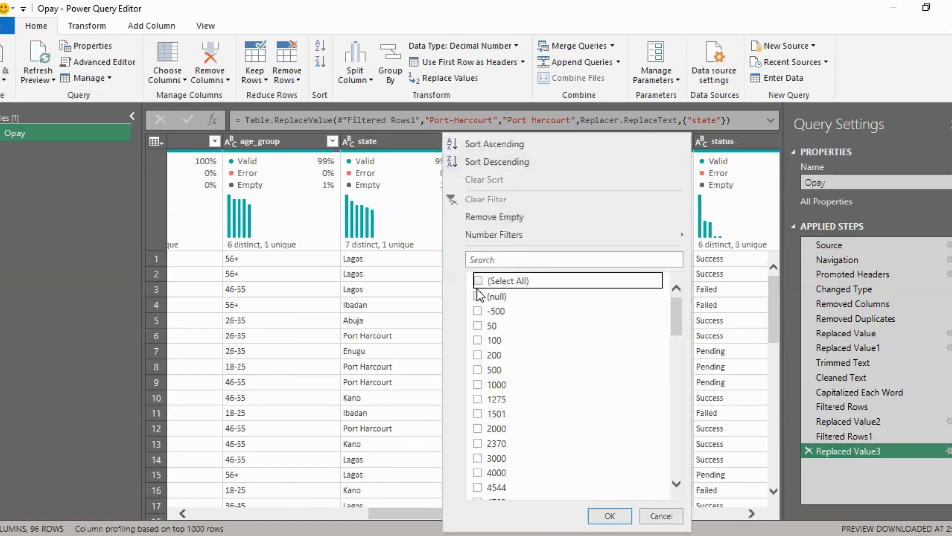
{"action": "left_click", "coordinate": [477, 293]}
{"action": "left_click", "coordinate": [610, 515]}
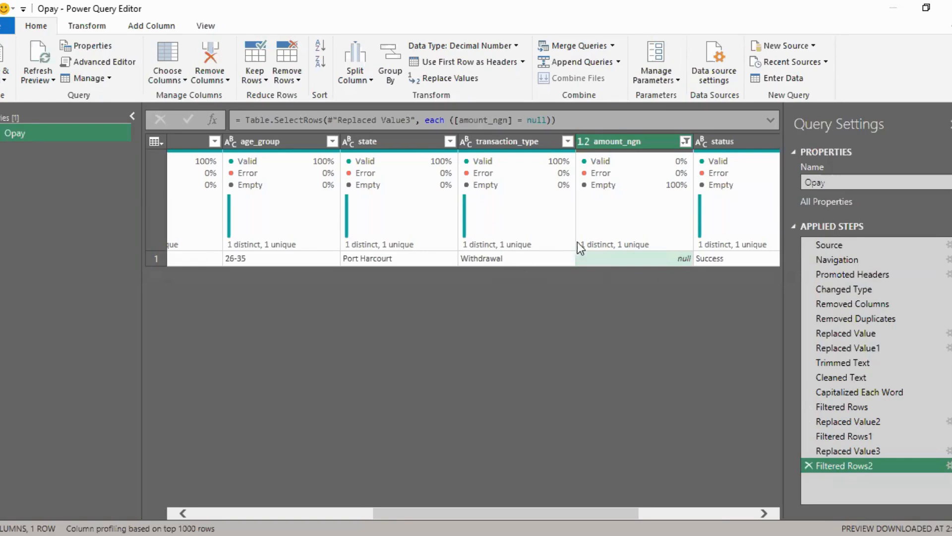
{"action": "left_click", "coordinate": [809, 465]}
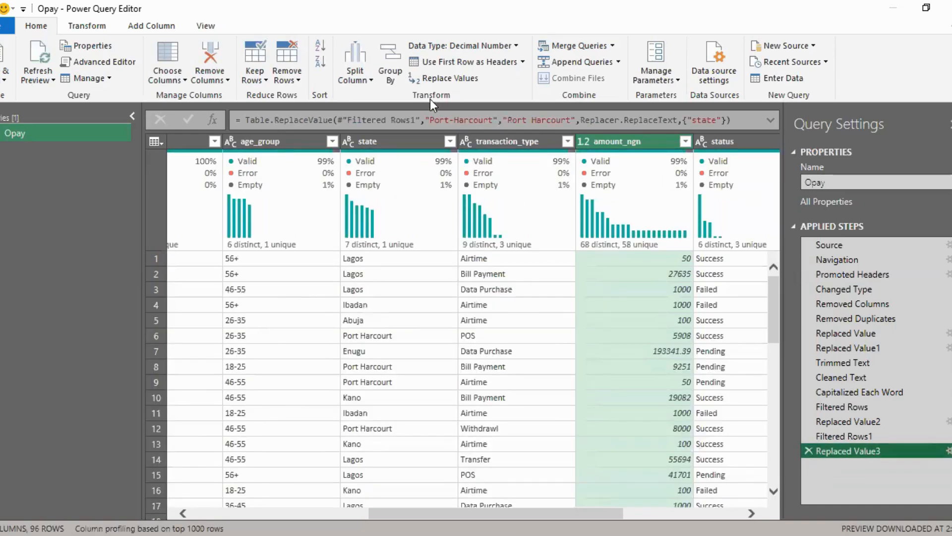
Step: Repeat the grouping by transaction_type with the average of amount_ngn to compare the averages, and remove the grouping from the query
{"action": "left_click", "coordinate": [391, 64]}
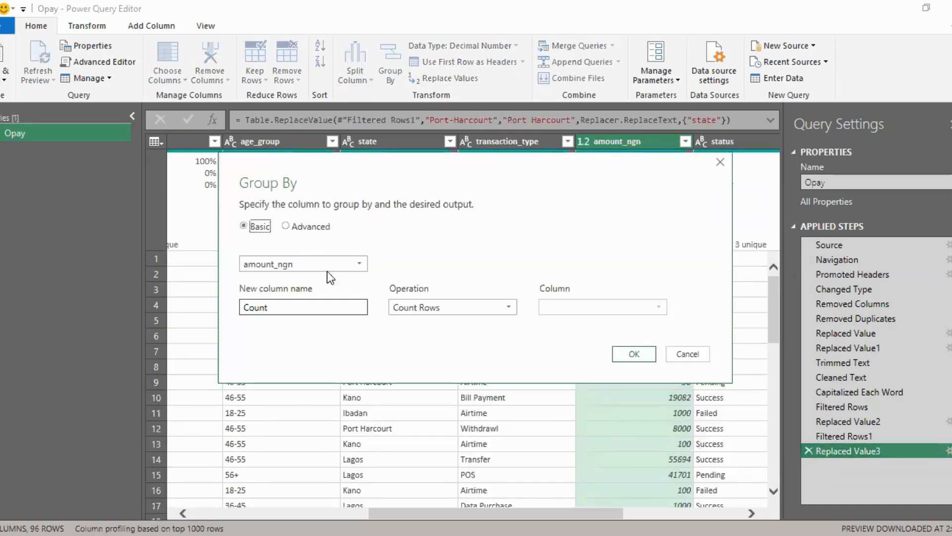
{"action": "left_click", "coordinate": [358, 264]}
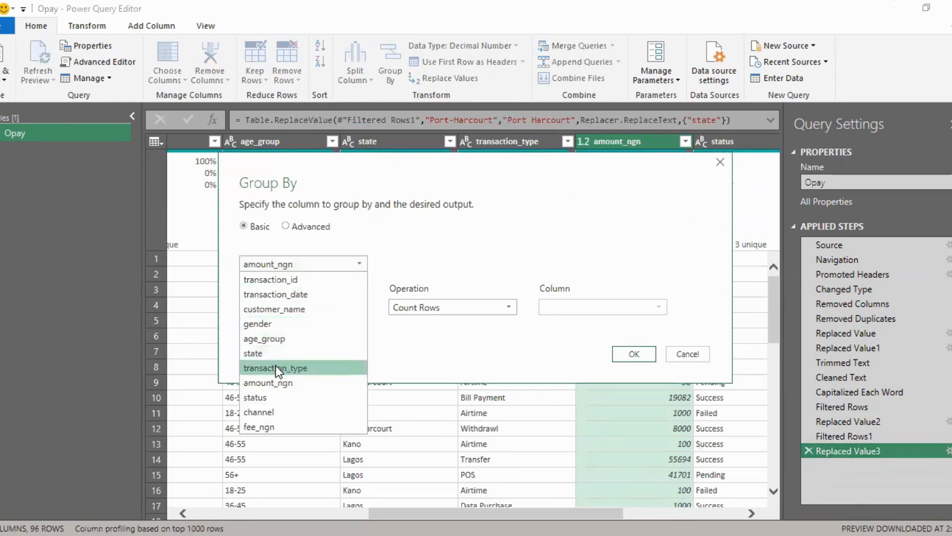
{"action": "left_click", "coordinate": [279, 368]}
{"action": "left_click", "coordinate": [412, 307]}
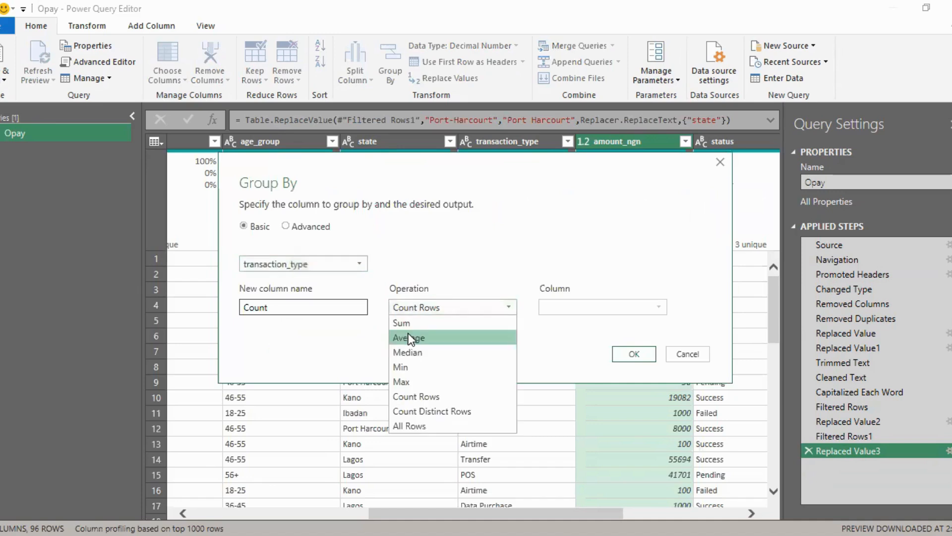
{"action": "left_click", "coordinate": [409, 334]}
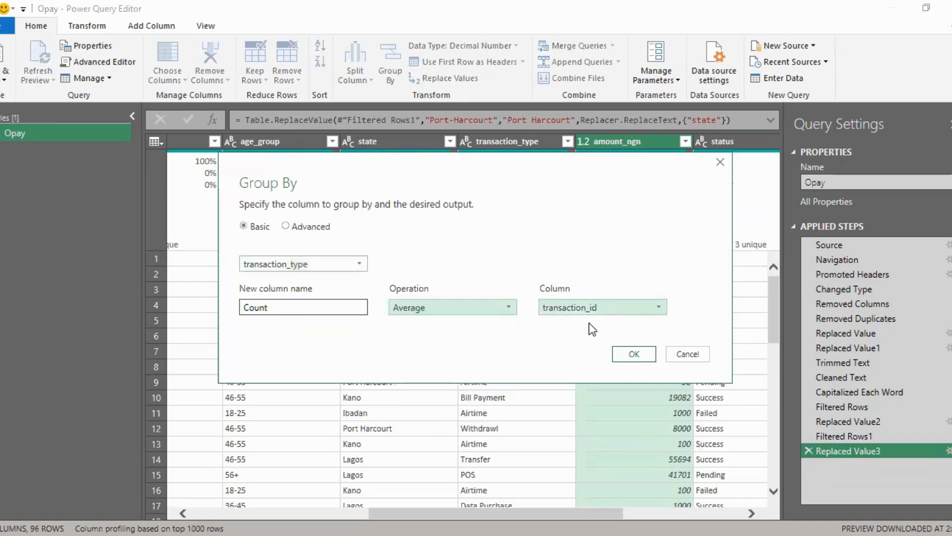
{"action": "left_click", "coordinate": [593, 303]}
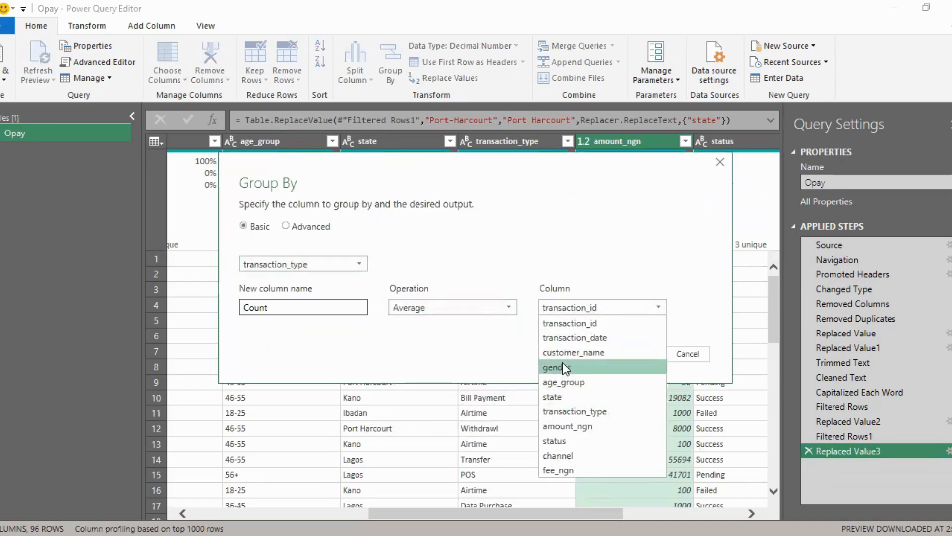
{"action": "left_click", "coordinate": [552, 425]}
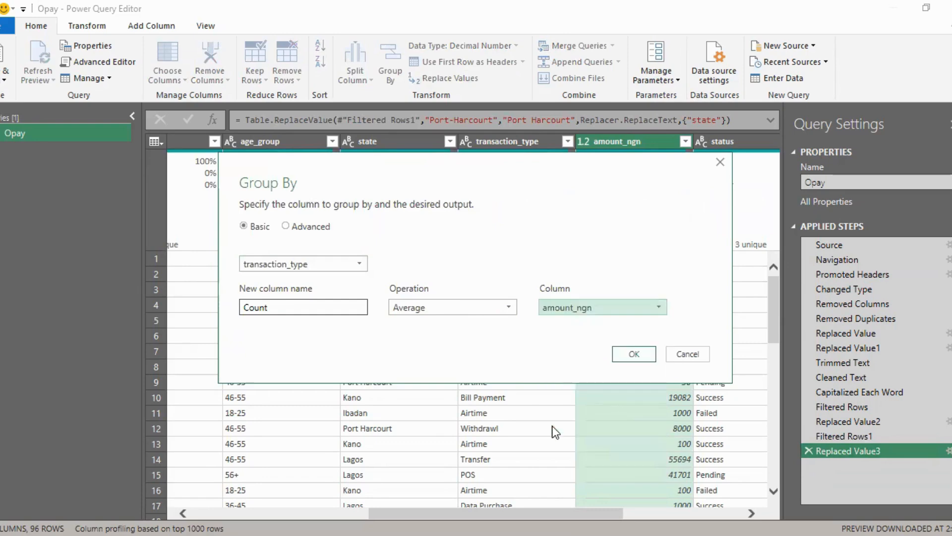
{"action": "left_click", "coordinate": [635, 354]}
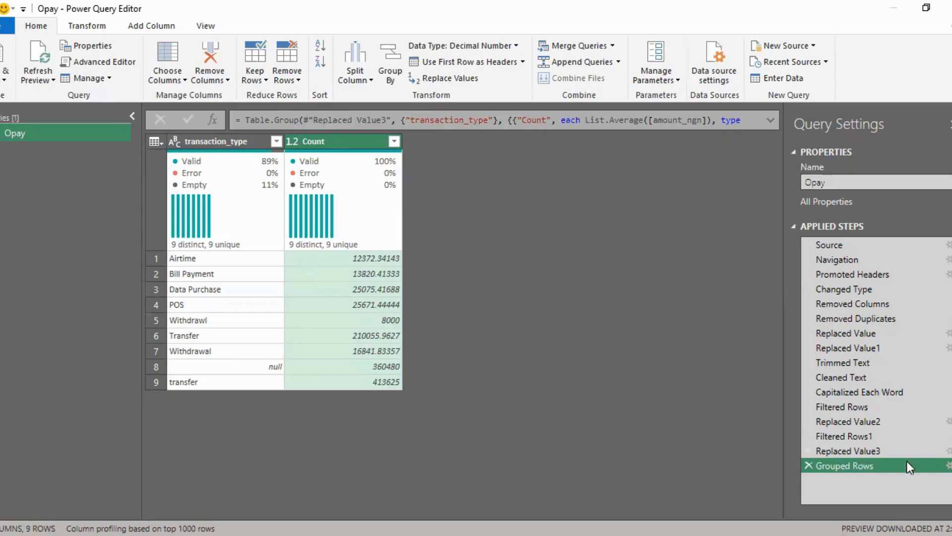
{"action": "left_click", "coordinate": [809, 465]}
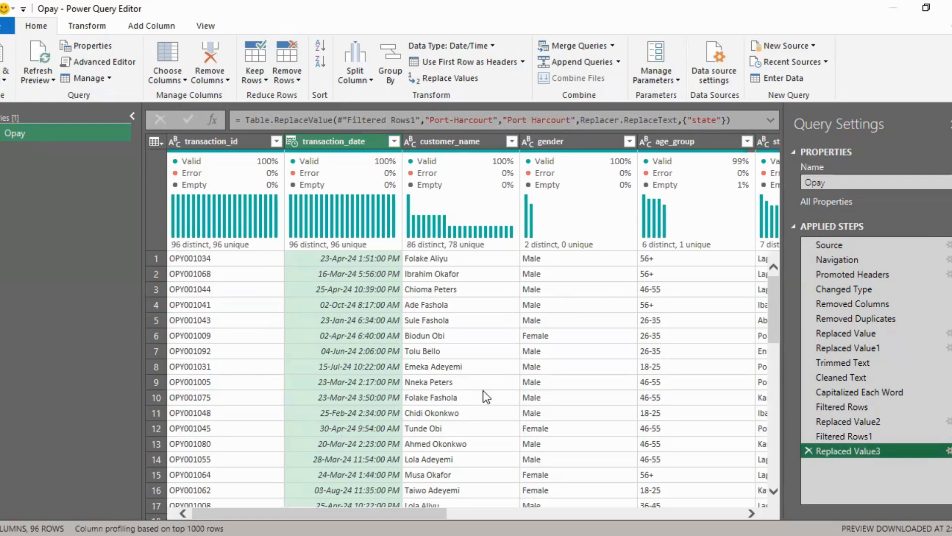
Step: Inspect the distinct values in the transaction_type column for inconsistent spelling and capitalization
{"action": "left_click", "coordinate": [406, 400]}
{"action": "left_click_drag", "start_coordinate": [404, 423], "coordinate": [591, 444]}
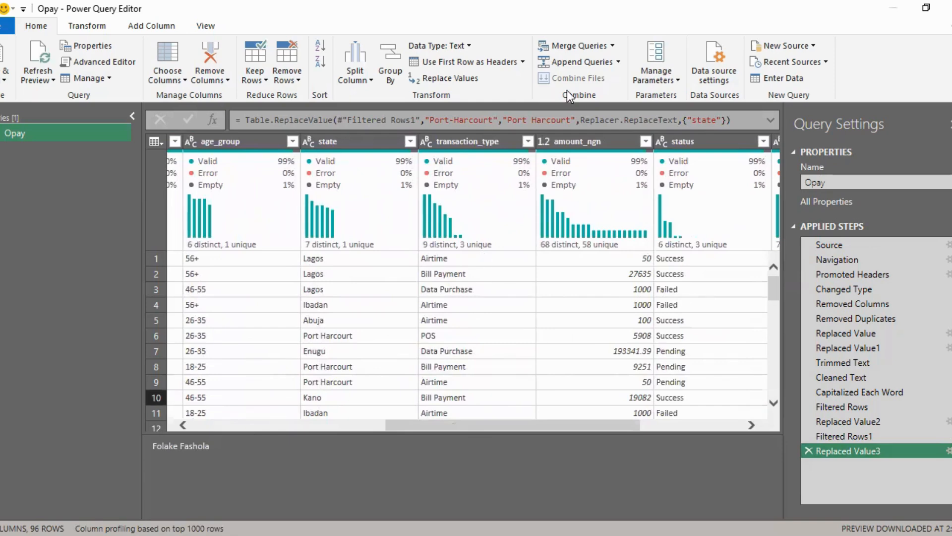
{"action": "left_click", "coordinate": [496, 141]}
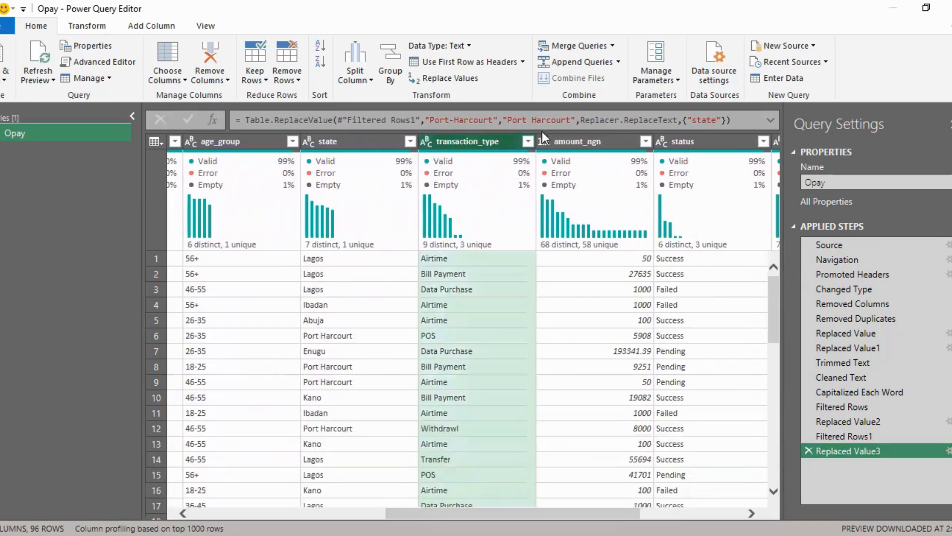
{"action": "left_click", "coordinate": [529, 142]}
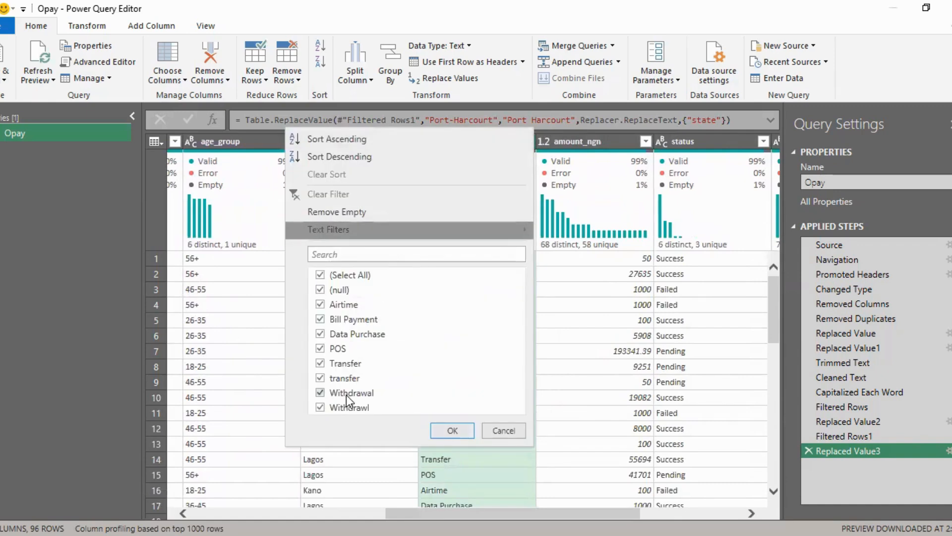
{"action": "left_click", "coordinate": [562, 304]}
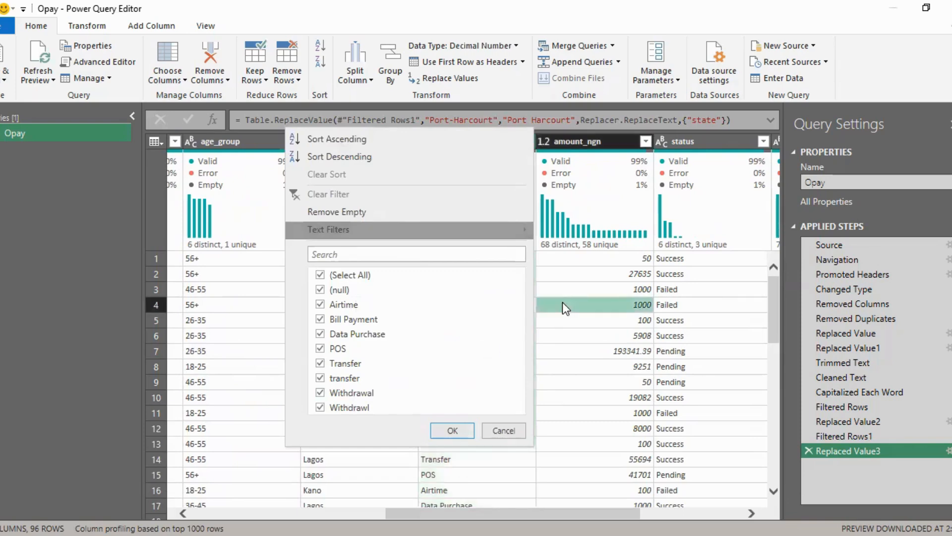
Step: Capitalize each word in the transaction_type column and review its distinct values, keeping all of them selected
{"action": "left_click", "coordinate": [484, 136]}
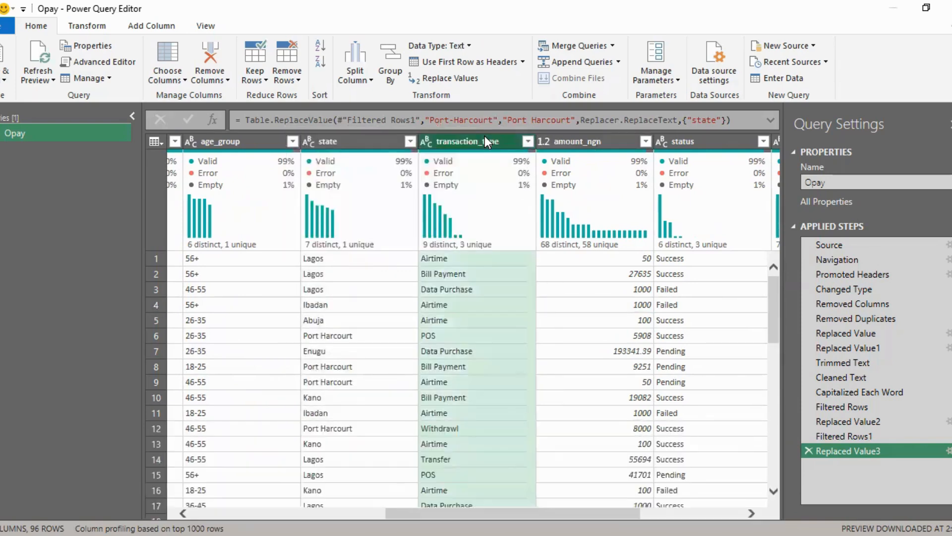
{"action": "left_click", "coordinate": [86, 27]}
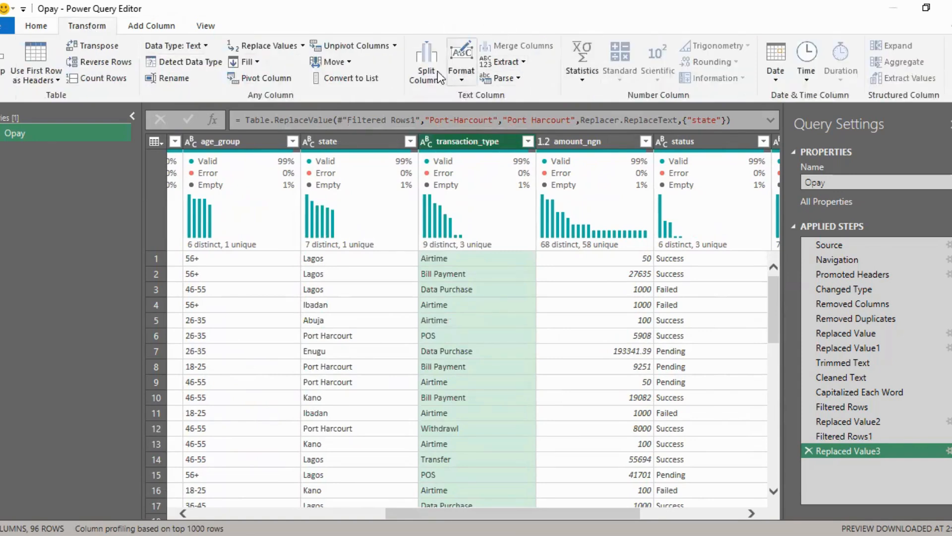
{"action": "left_click", "coordinate": [466, 83]}
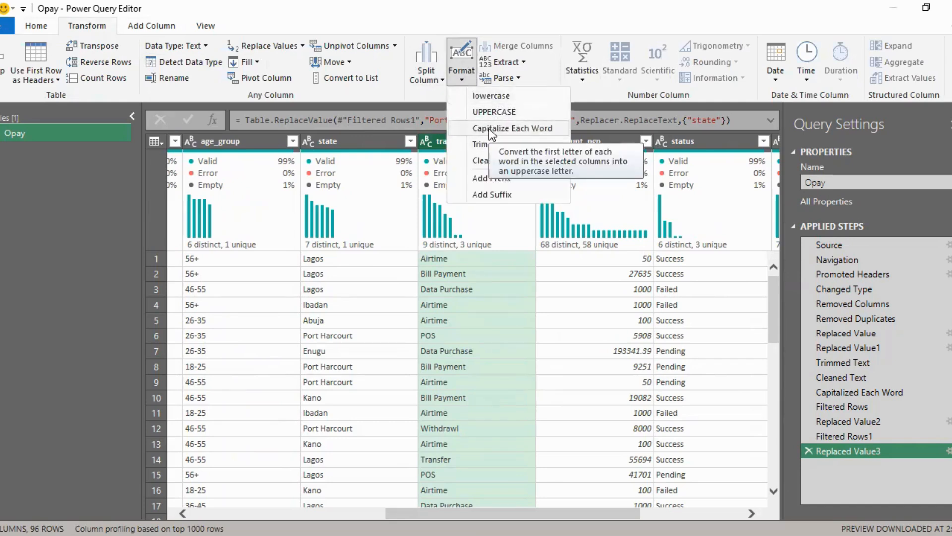
{"action": "left_click", "coordinate": [489, 129]}
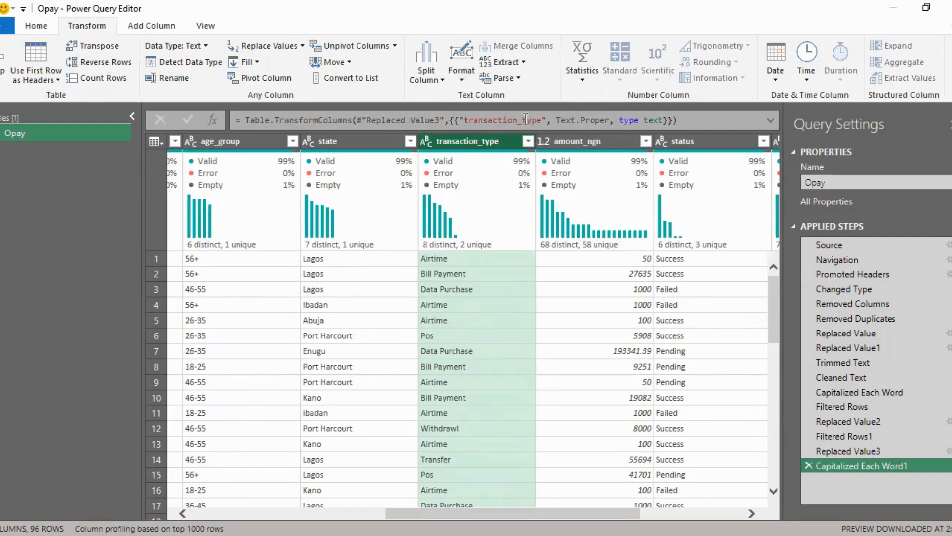
{"action": "left_click", "coordinate": [527, 143]}
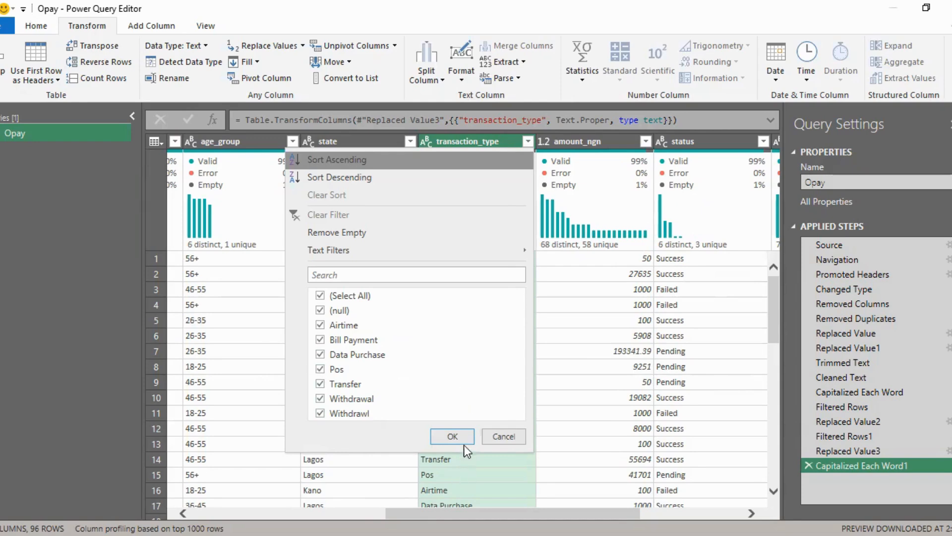
{"action": "left_click", "coordinate": [453, 436]}
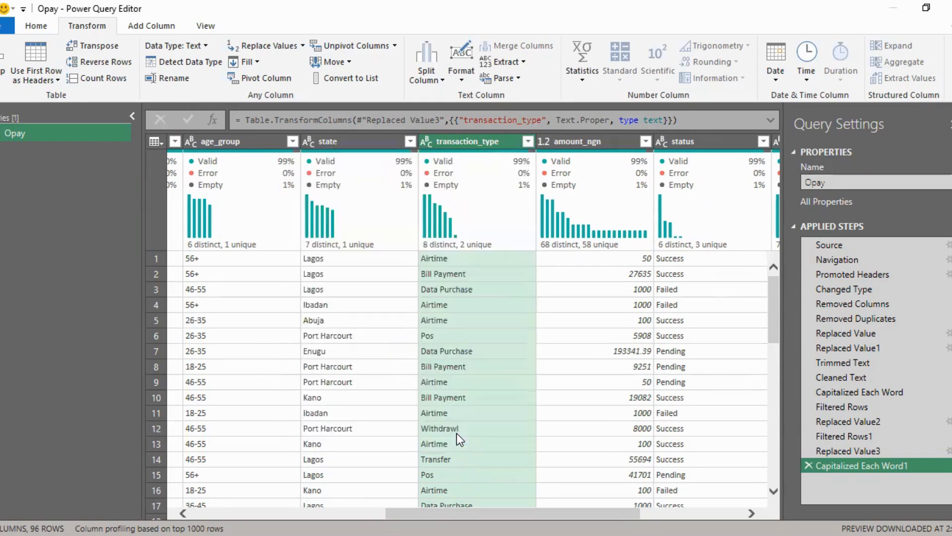
Step: Replace "Withdrawl" with "Withdrawal" in the transaction_type column and review its distinct values, keeping all of them selected
{"action": "right_click", "coordinate": [481, 136]}
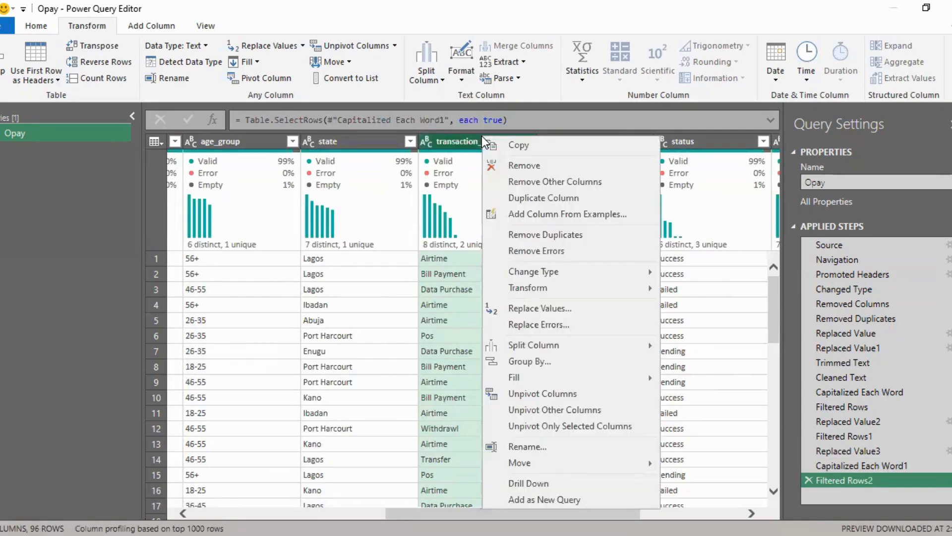
{"action": "left_click", "coordinate": [531, 310]}
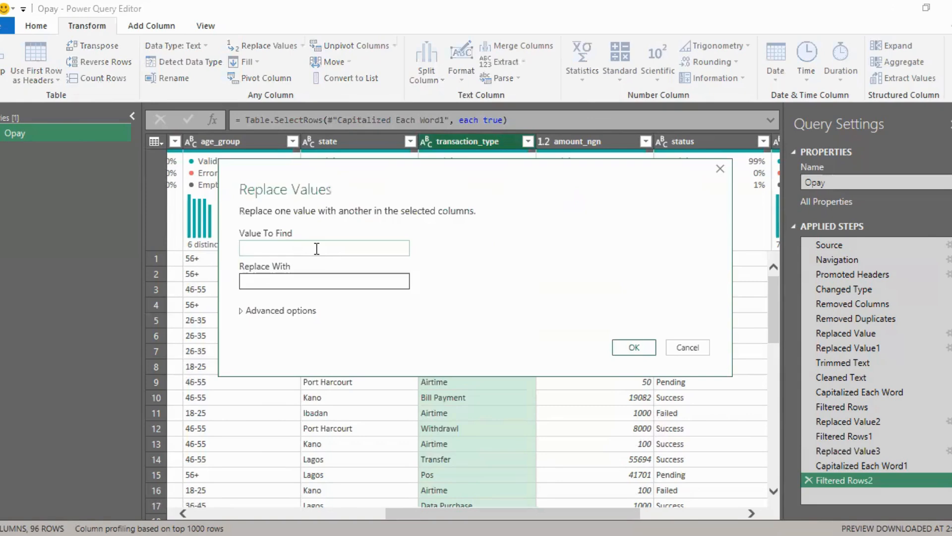
{"action": "type", "text": "w"}
{"action": "key", "text": "BackSpace"}
{"action": "type", "text": "Withdrawl"}
{"action": "key", "text": "Tab"}
{"action": "type", "text": "Withdrawl"}
{"action": "key", "text": "BackSpace"}
{"action": "key", "text": "BackSpace"}
{"action": "key", "text": "BackSpace"}
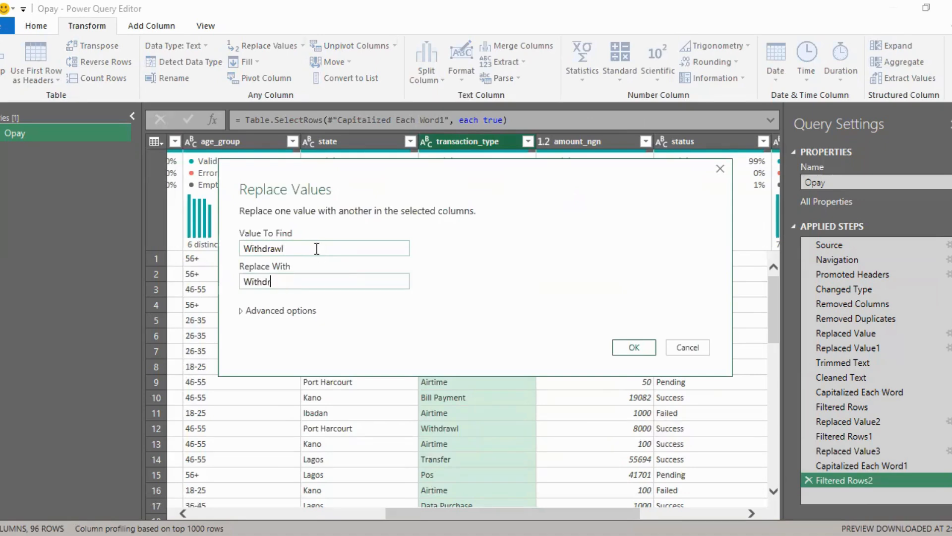
{"action": "type", "text": "awal"}
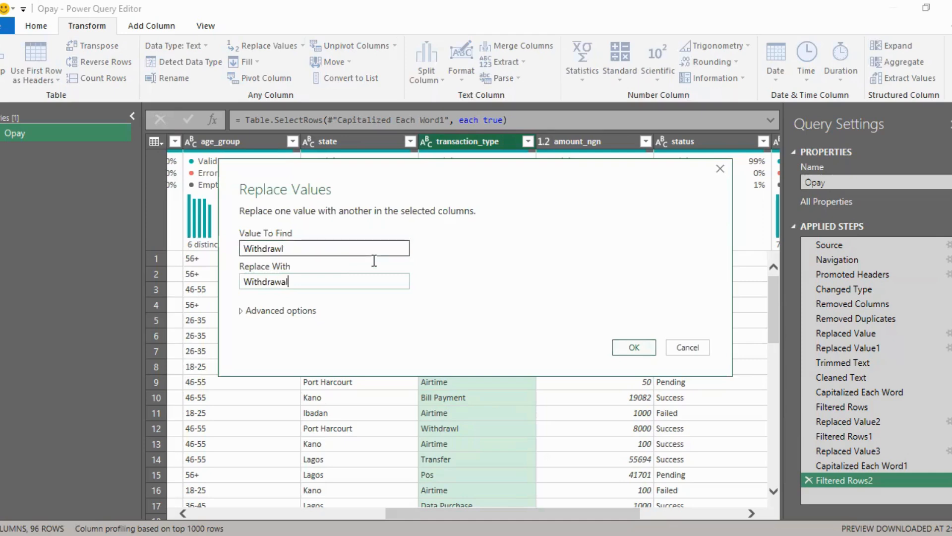
{"action": "key", "text": "Return"}
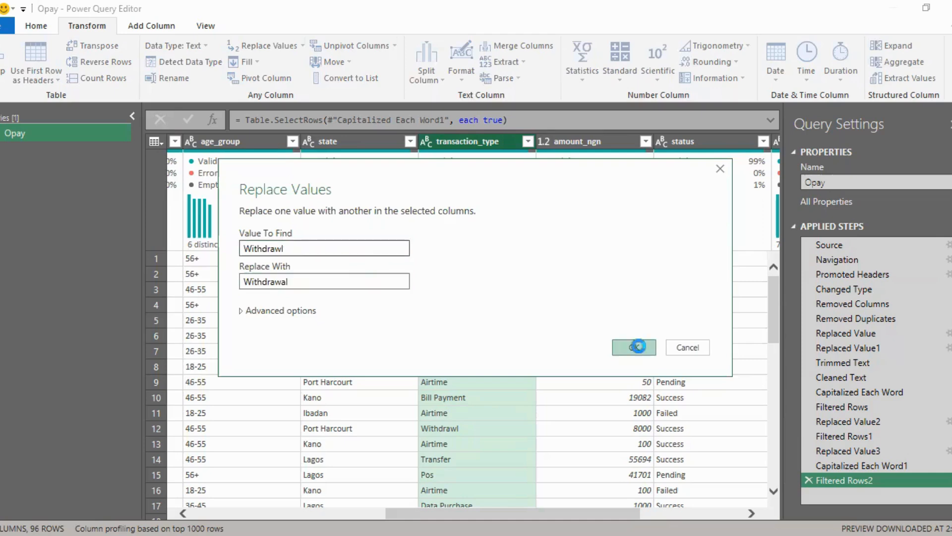
{"action": "left_click", "coordinate": [636, 348]}
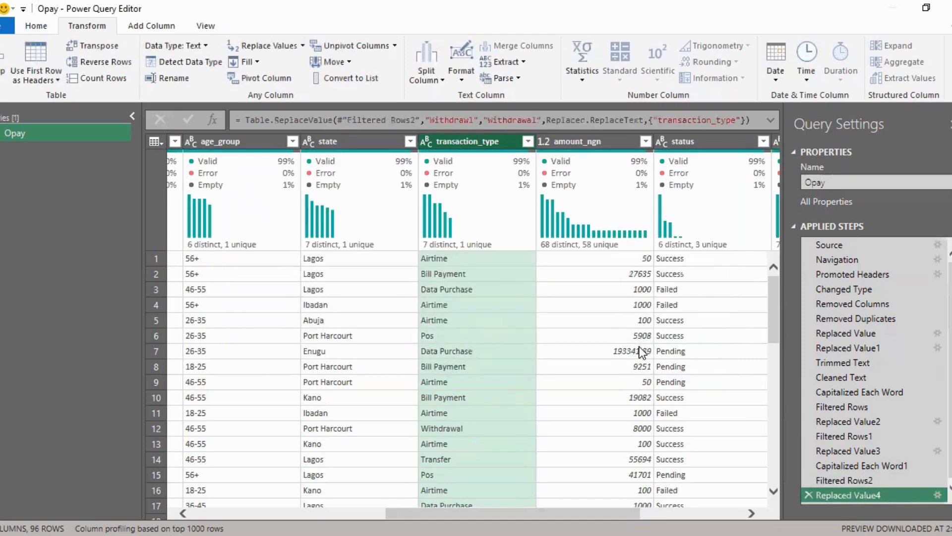
{"action": "left_click", "coordinate": [528, 142]}
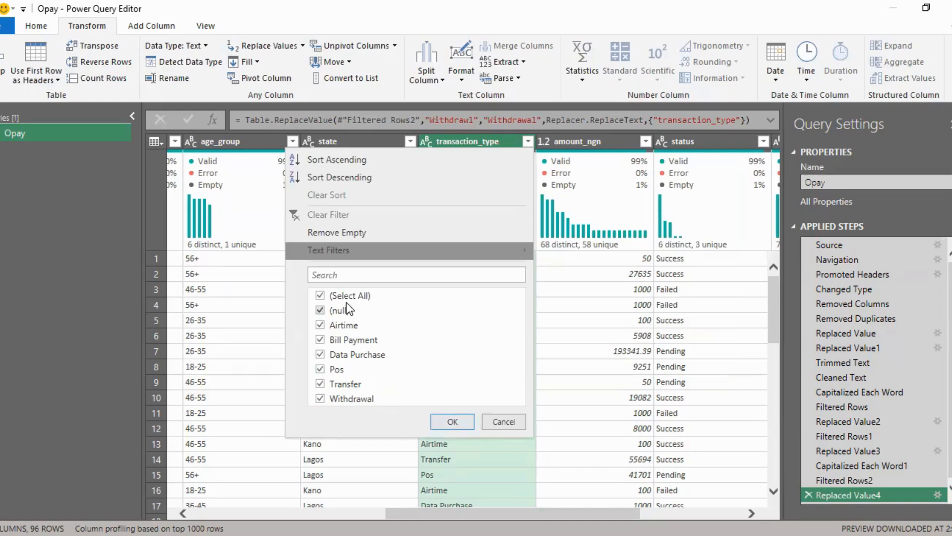
{"action": "left_click", "coordinate": [453, 423]}
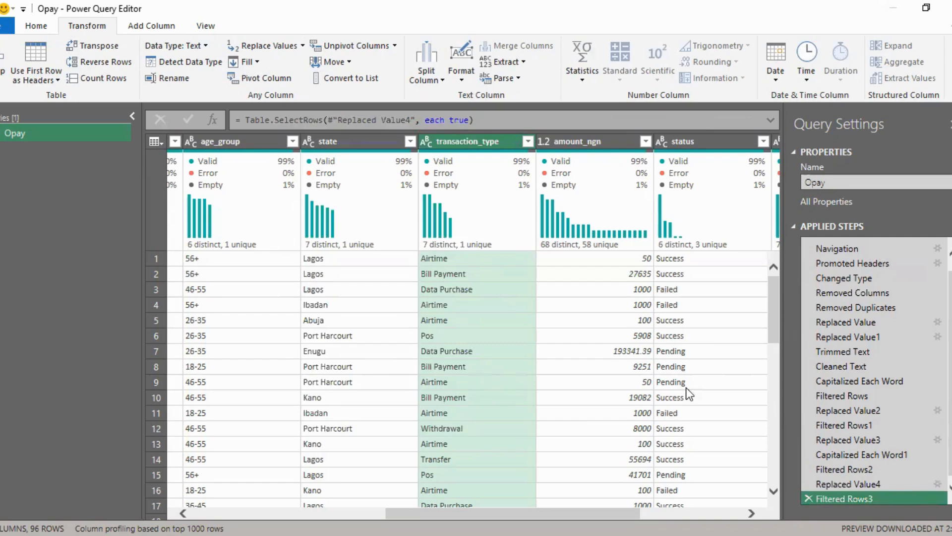
Step: Filter amount_ngn to only its null values to check the matching record's transaction type, and clear the filter
{"action": "left_click_drag", "start_coordinate": [457, 510], "coordinate": [532, 512]}
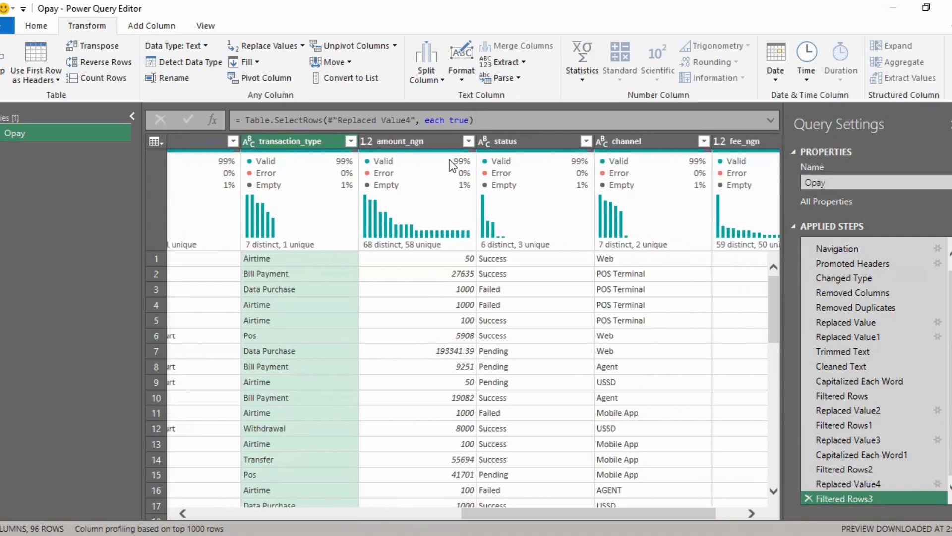
{"action": "left_click", "coordinate": [441, 137]}
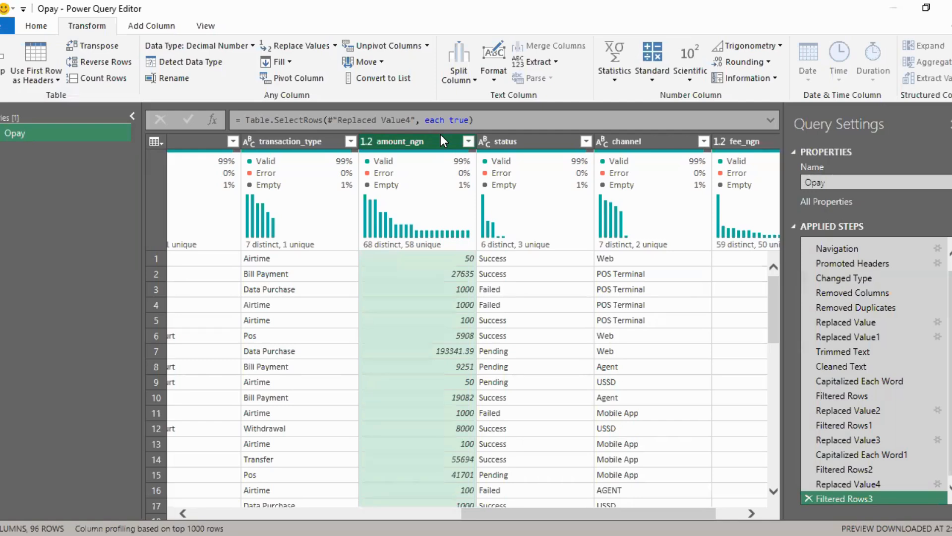
{"action": "left_click", "coordinate": [470, 140]}
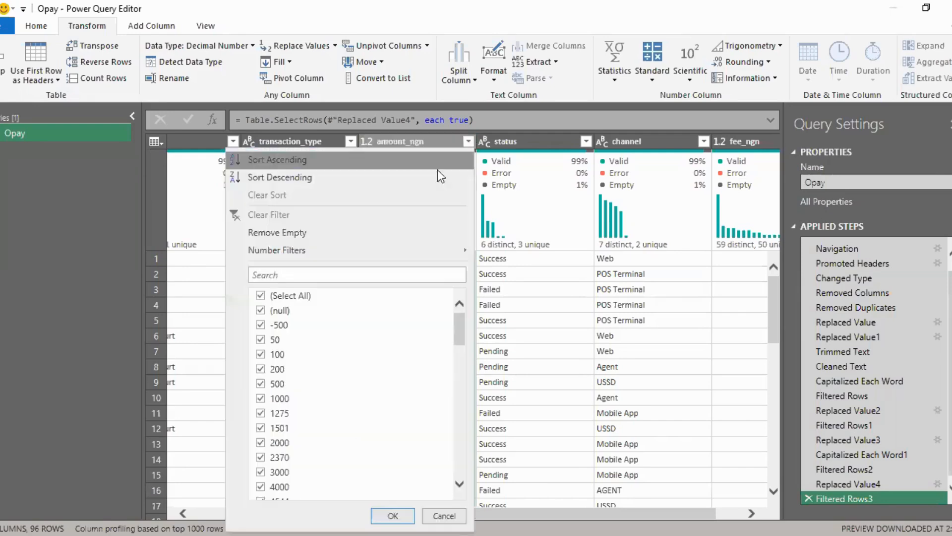
{"action": "left_click", "coordinate": [260, 296]}
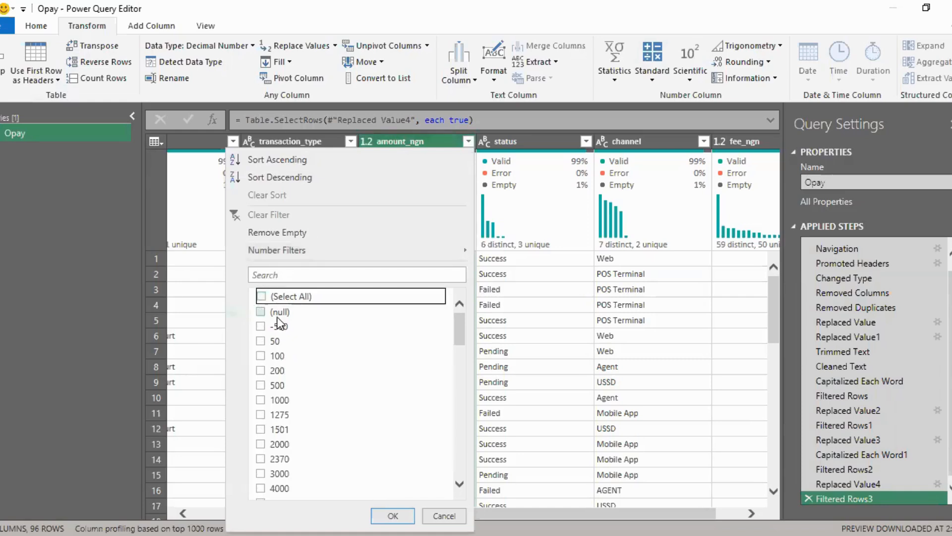
{"action": "left_click", "coordinate": [276, 312]}
{"action": "left_click", "coordinate": [392, 515]}
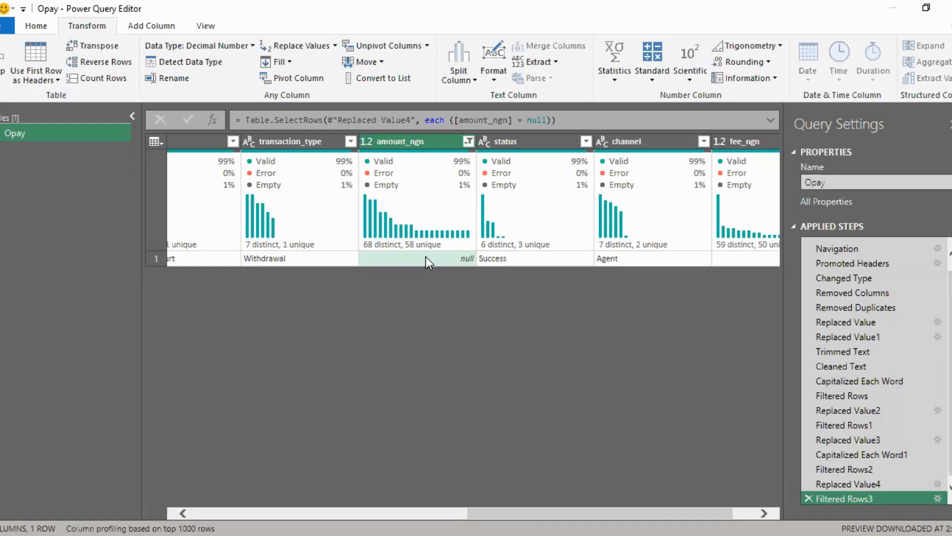
{"action": "left_click", "coordinate": [468, 140]}
{"action": "left_click", "coordinate": [552, 365]}
{"action": "left_click", "coordinate": [468, 140]}
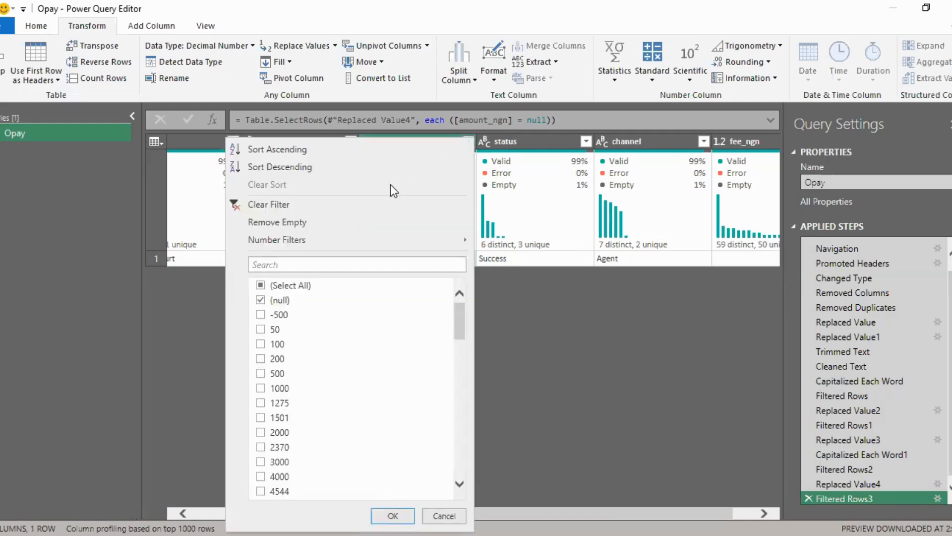
{"action": "left_click", "coordinate": [268, 203]}
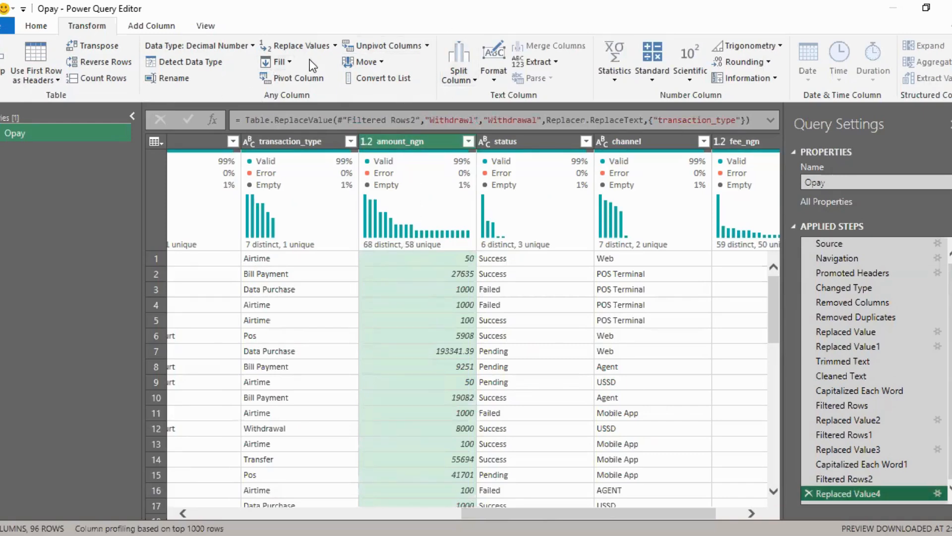
Step: Group the rows by transaction_type with the average of amount_ngn to read the averages, and delete the grouping step
{"action": "left_click", "coordinate": [38, 27]}
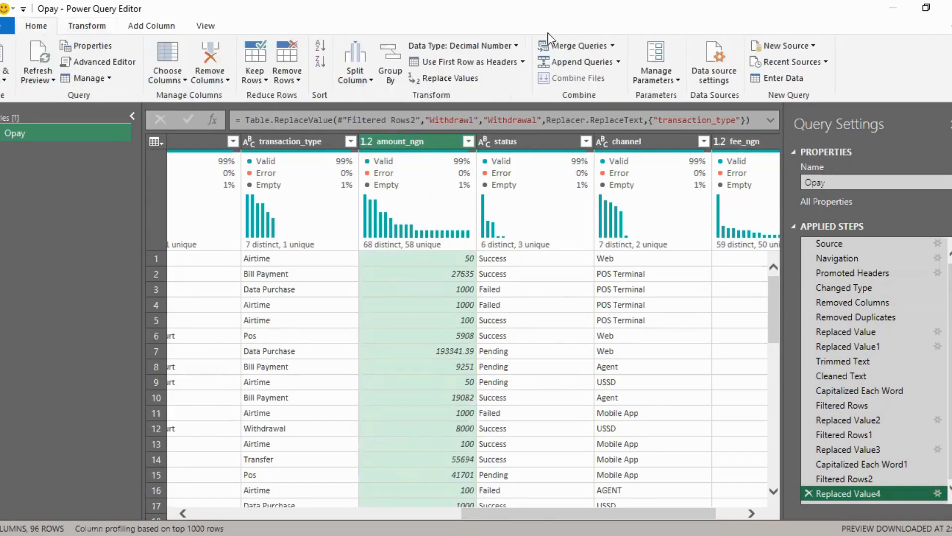
{"action": "left_click", "coordinate": [391, 70]}
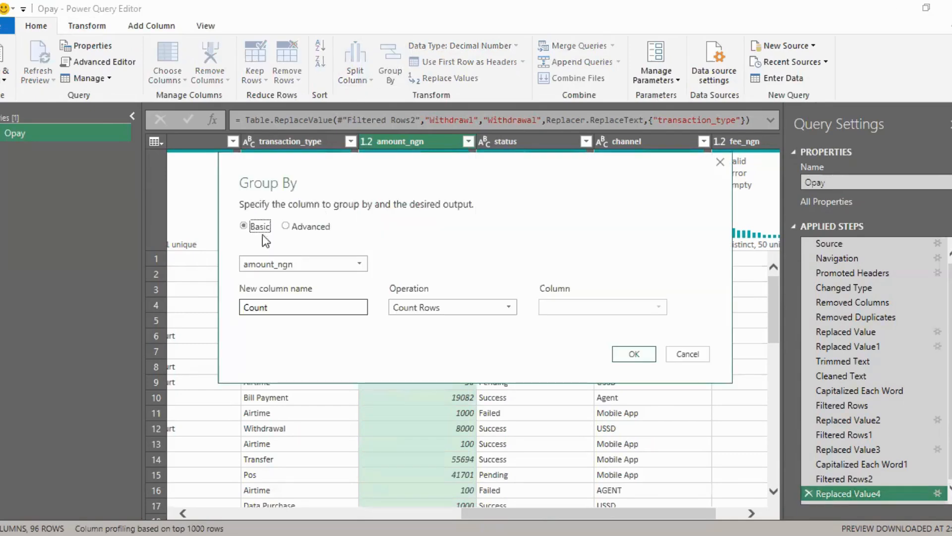
{"action": "left_click", "coordinate": [335, 263]}
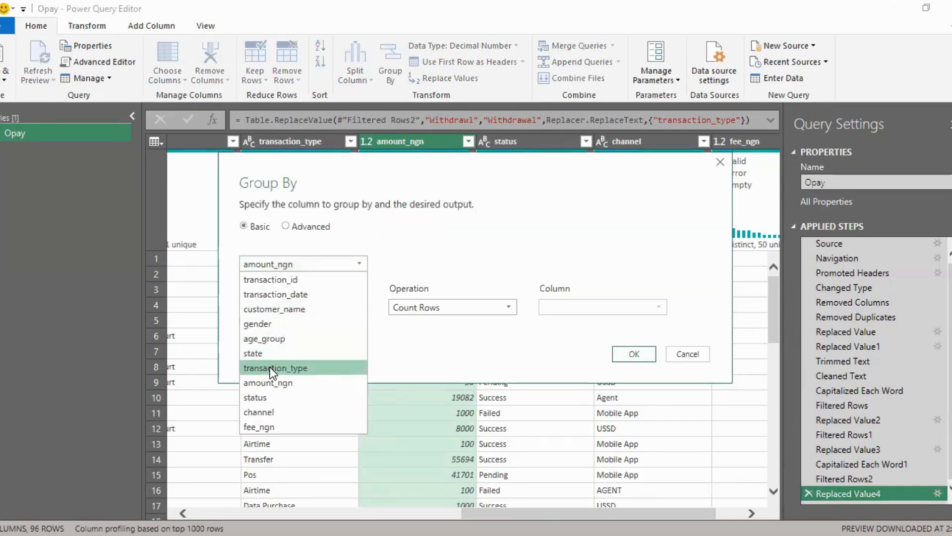
{"action": "left_click", "coordinate": [272, 368]}
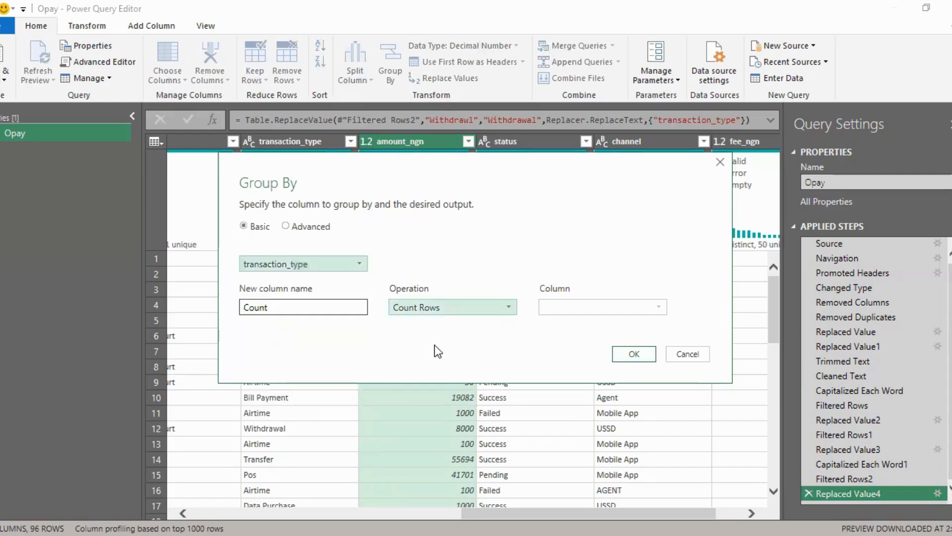
{"action": "left_click", "coordinate": [504, 308]}
{"action": "left_click", "coordinate": [402, 334]}
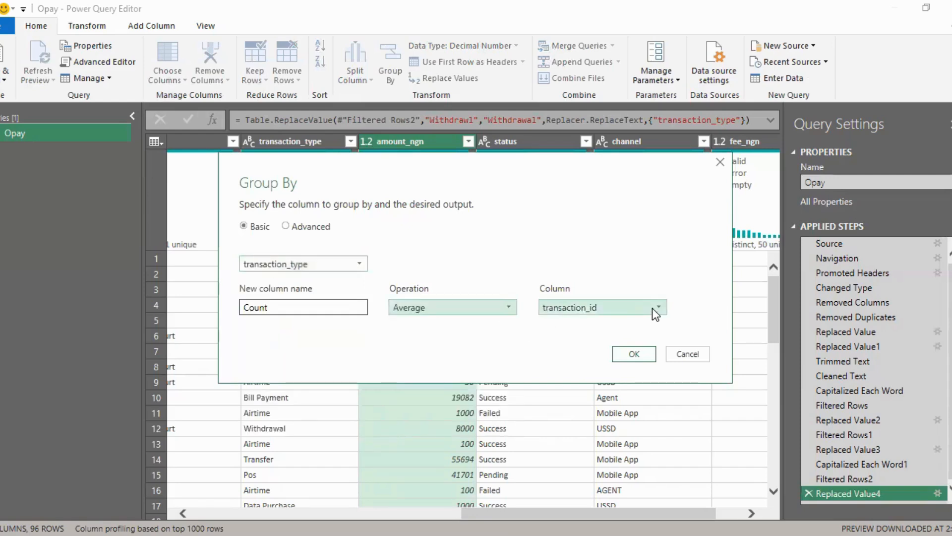
{"action": "left_click", "coordinate": [652, 308]}
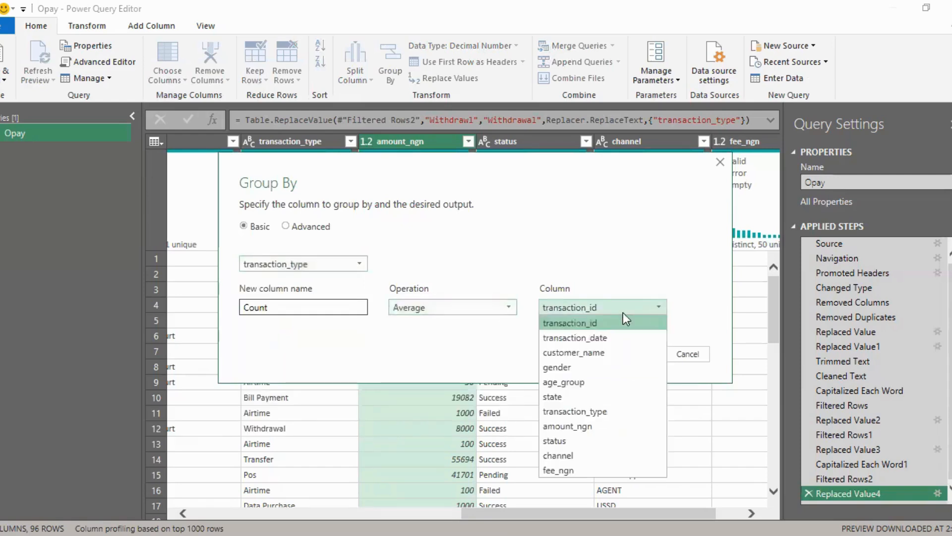
{"action": "left_click", "coordinate": [562, 426]}
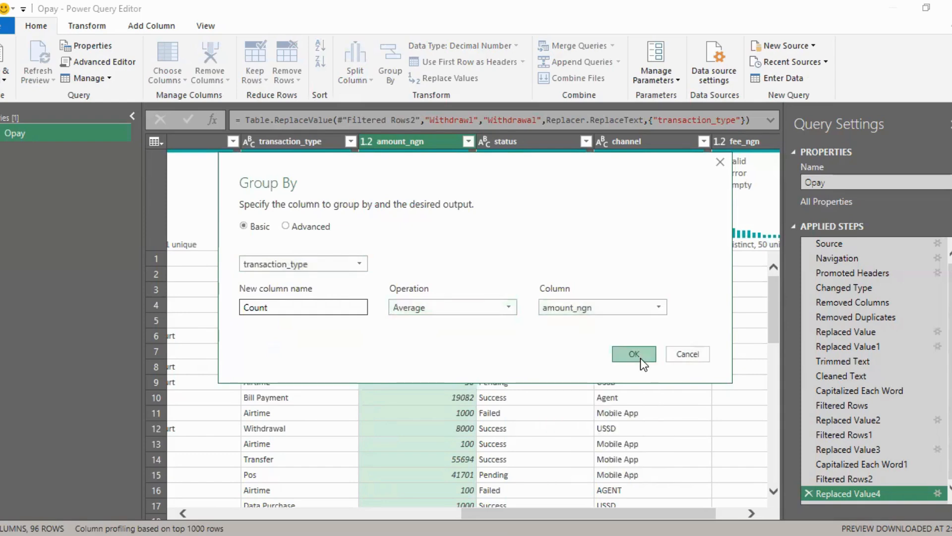
{"action": "left_click", "coordinate": [635, 353]}
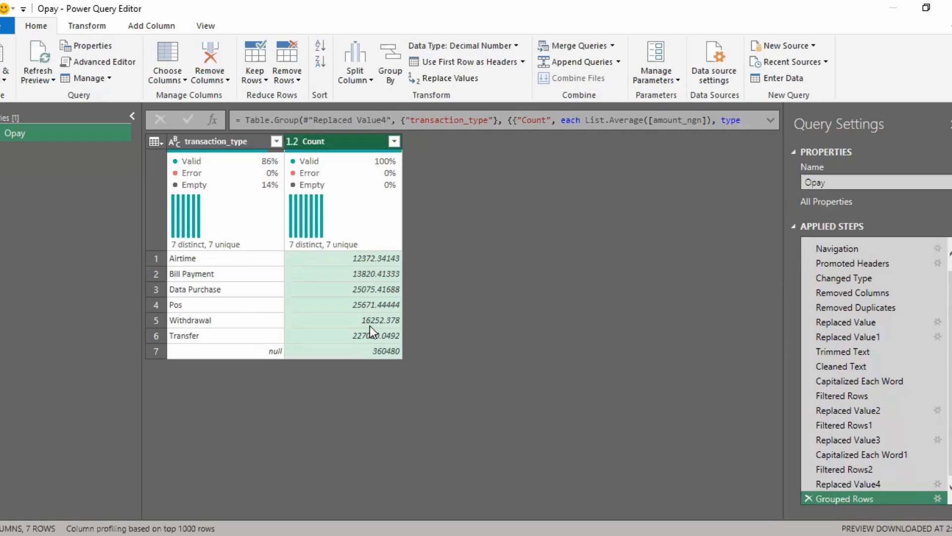
{"action": "left_click", "coordinate": [808, 499]}
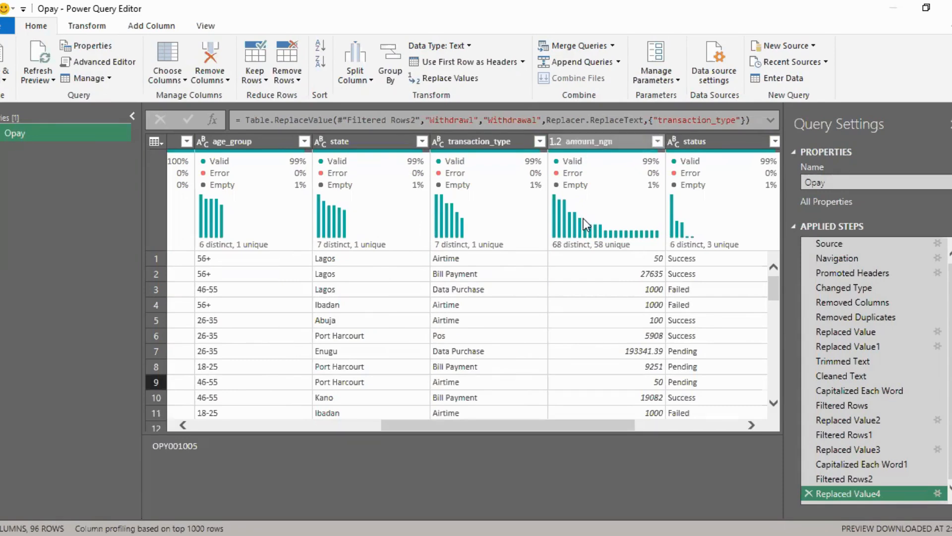
Step: Recheck the record with the missing amount by filtering amount_ngn to null only, and delete the filter step
{"action": "left_click", "coordinate": [620, 142]}
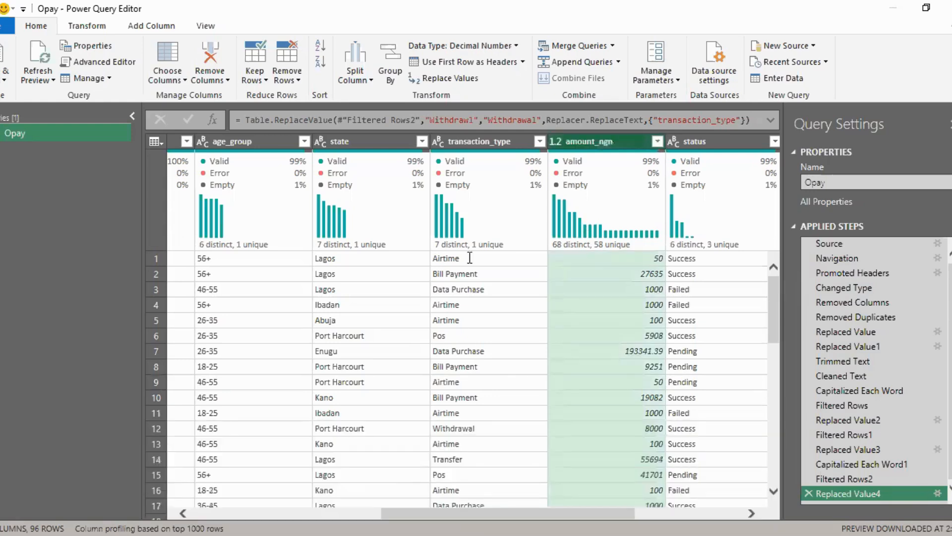
{"action": "key", "text": "alt+Down"}
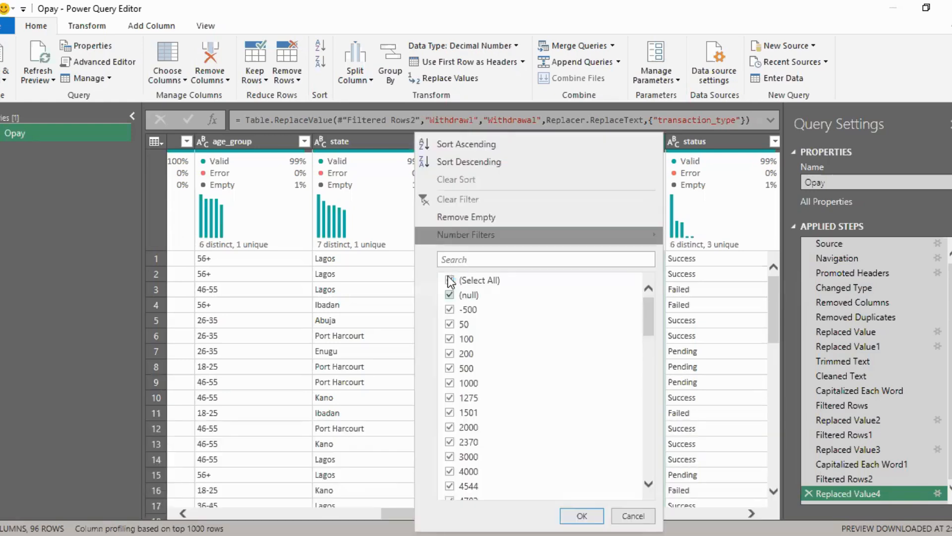
{"action": "left_click", "coordinate": [449, 280]}
{"action": "left_click", "coordinate": [449, 296]}
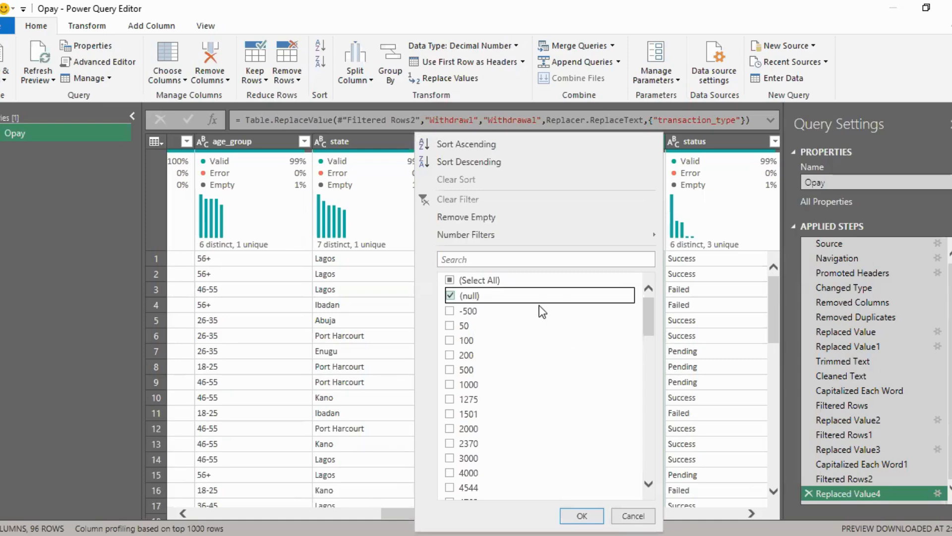
{"action": "key", "text": "Return"}
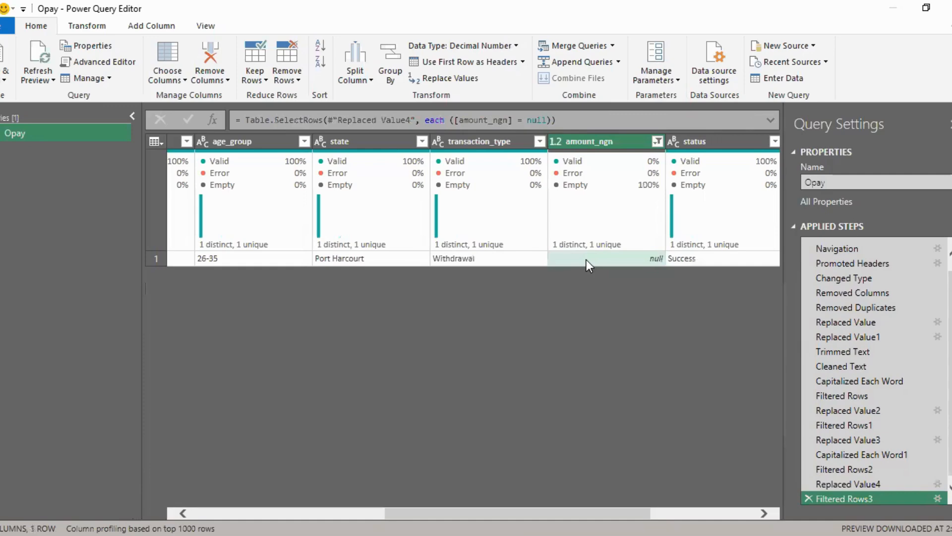
{"action": "left_click", "coordinate": [586, 260]}
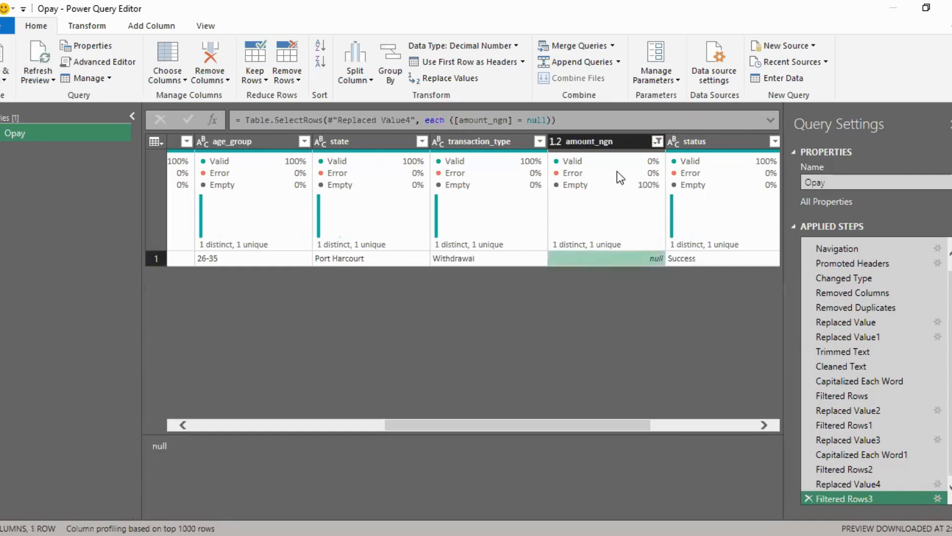
{"action": "left_click", "coordinate": [808, 497]}
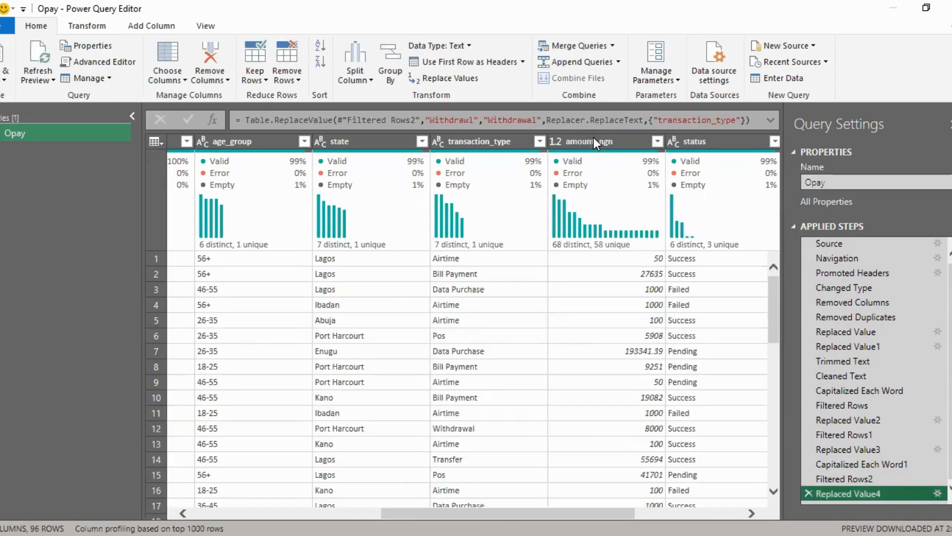
Step: Replace null with 16252.4 in the amount_ngn column
{"action": "right_click", "coordinate": [594, 138]}
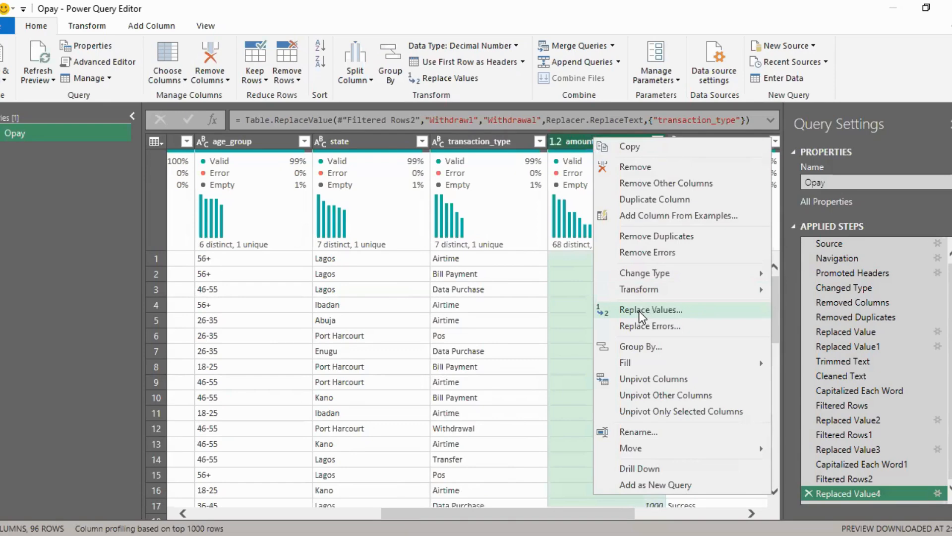
{"action": "left_click", "coordinate": [347, 216]}
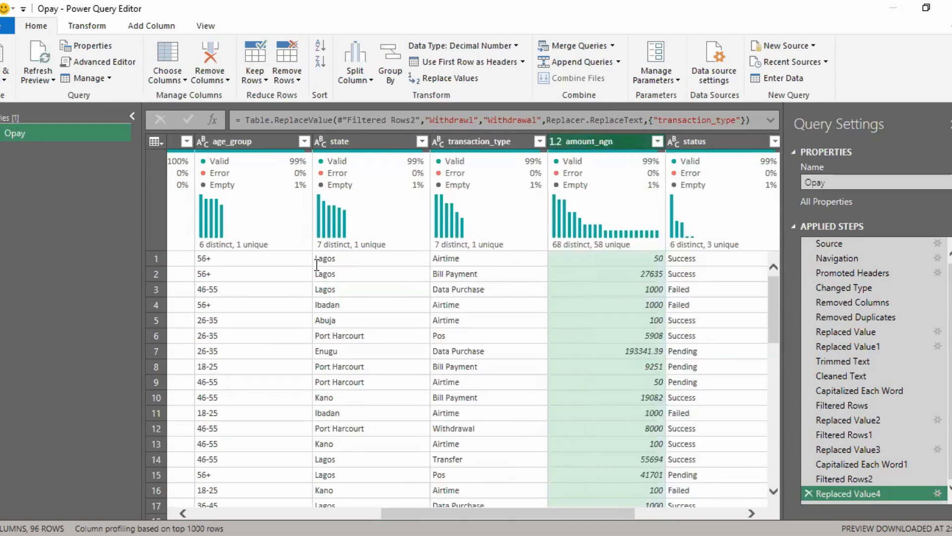
{"action": "type", "text": "null"}
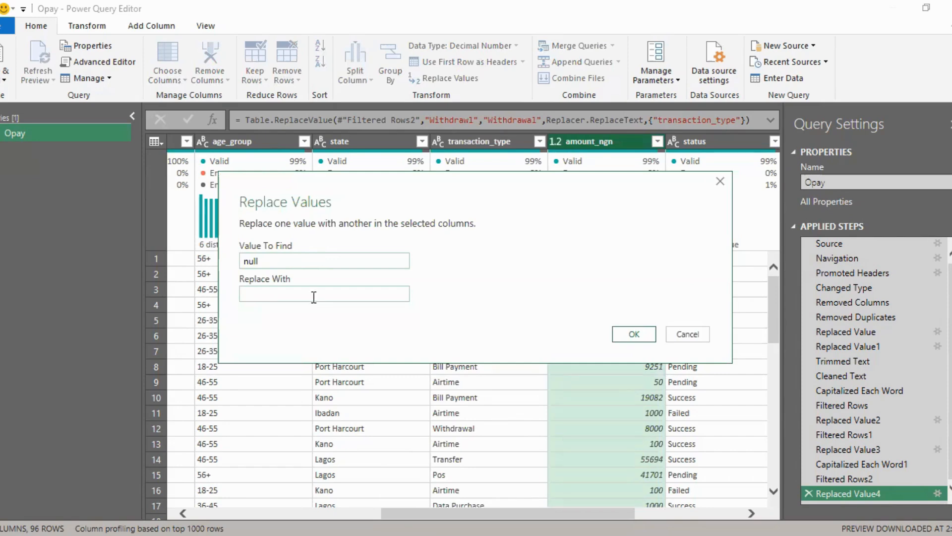
{"action": "key", "text": "Tab"}
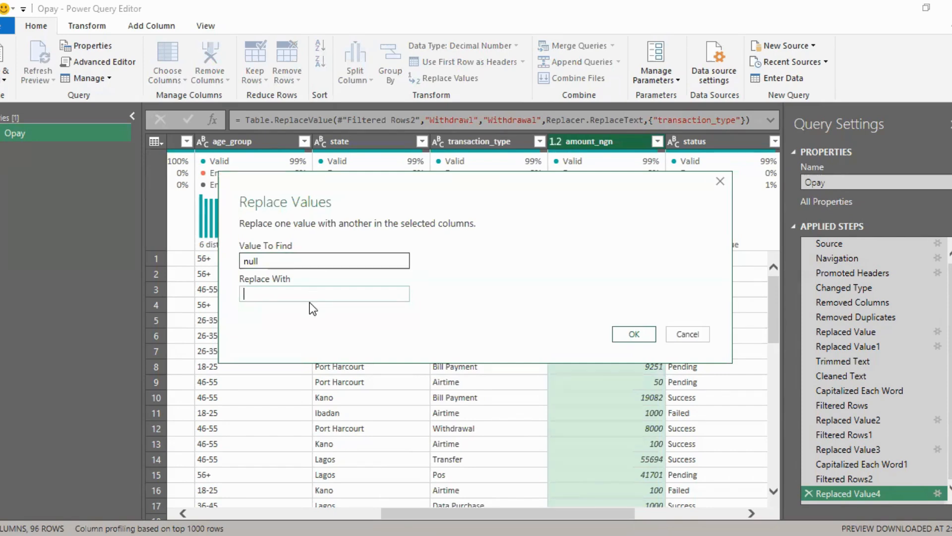
{"action": "type", "text": "1625.42"}
{"action": "key", "text": "Return"}
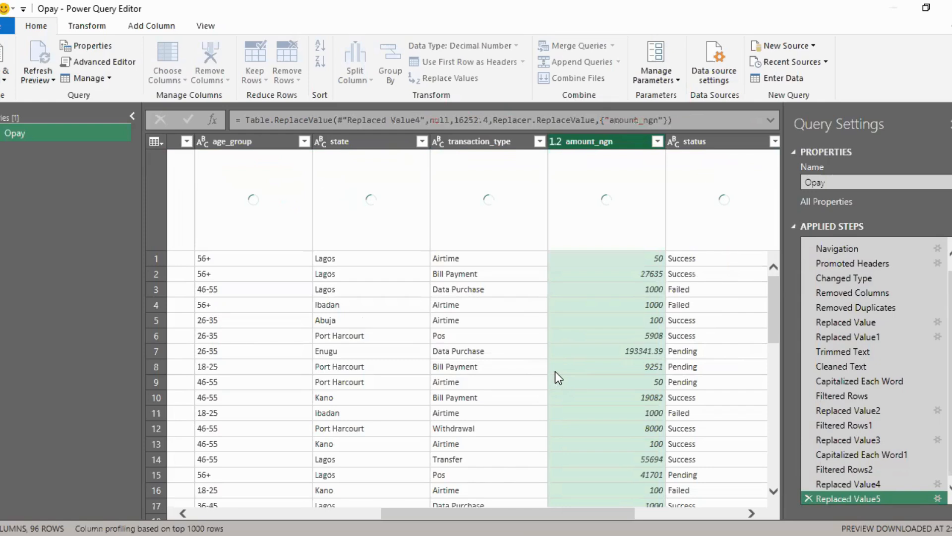
Step: Check the status column's distinct values in its filter list, keeping all selected, and capitalize each word in the column
{"action": "left_click", "coordinate": [504, 304]}
{"action": "left_click_drag", "start_coordinate": [522, 422], "coordinate": [659, 421]}
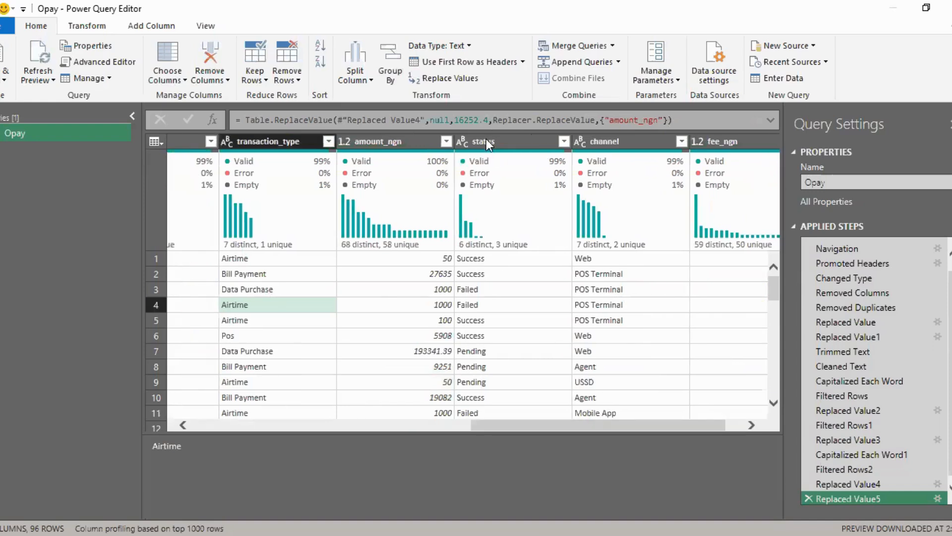
{"action": "left_click", "coordinate": [486, 141]}
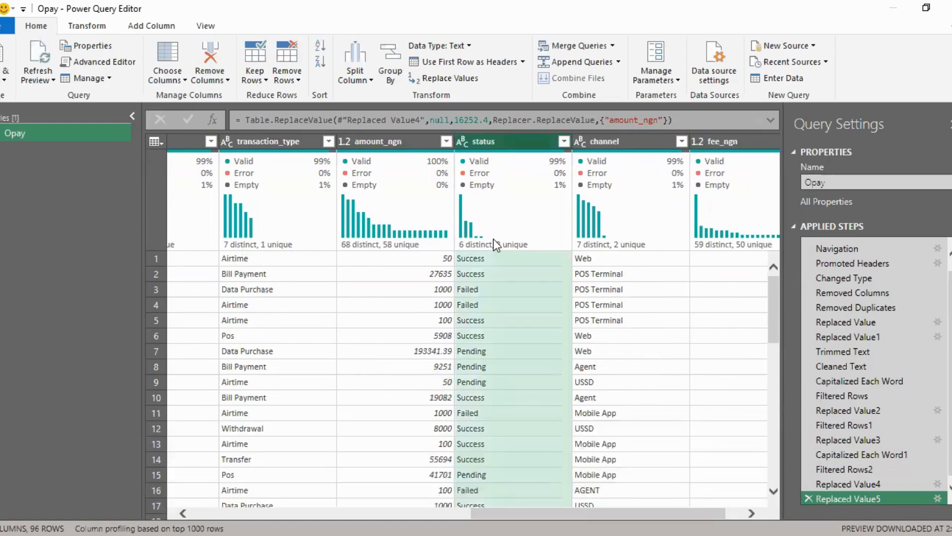
{"action": "left_click", "coordinate": [565, 140]}
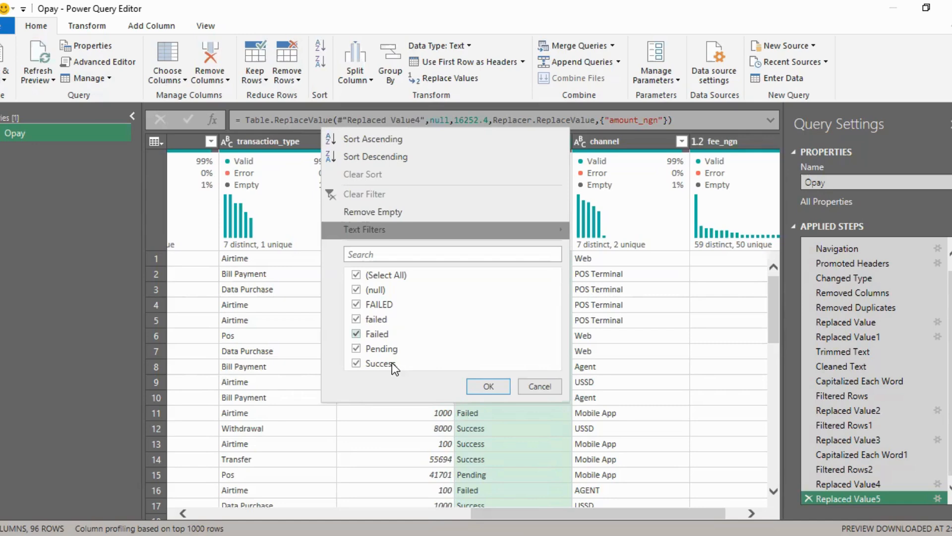
{"action": "left_click", "coordinate": [487, 385]}
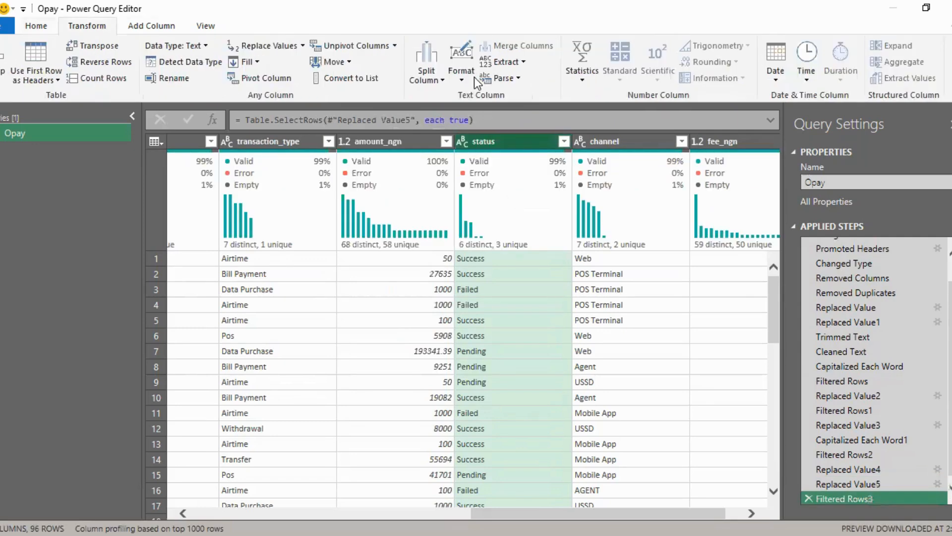
{"action": "left_click", "coordinate": [480, 129]}
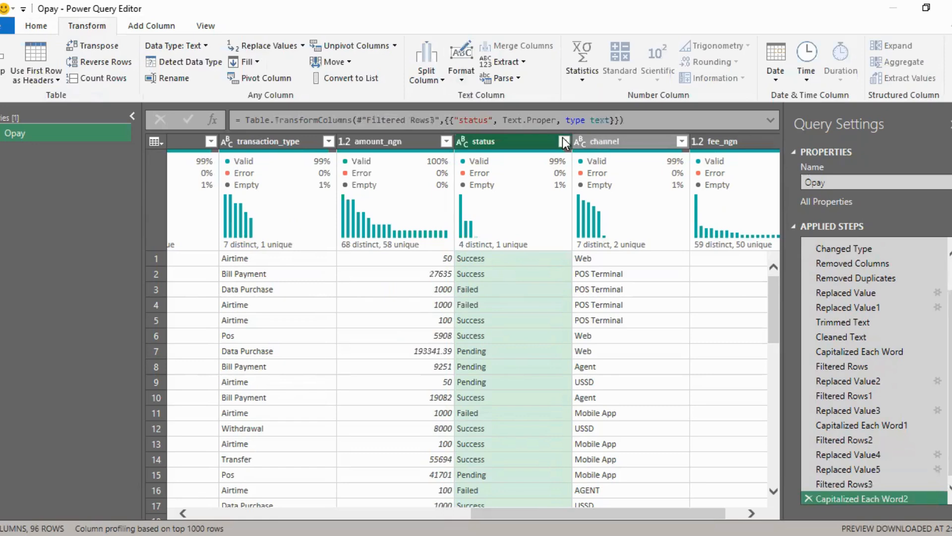
Step: Review the standardized status values and filter the status column to null only to inspect the matching record's other fields
{"action": "left_click", "coordinate": [564, 141]}
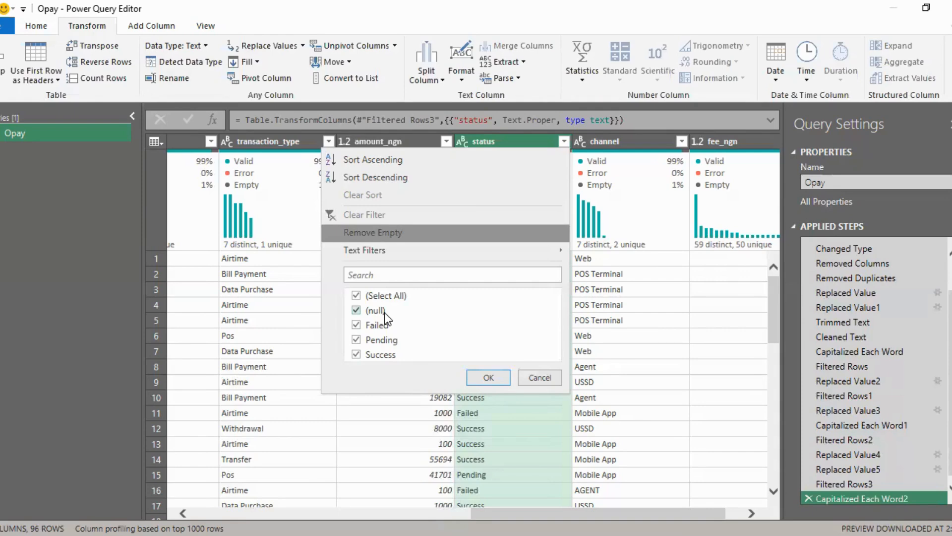
{"action": "left_click", "coordinate": [489, 382]}
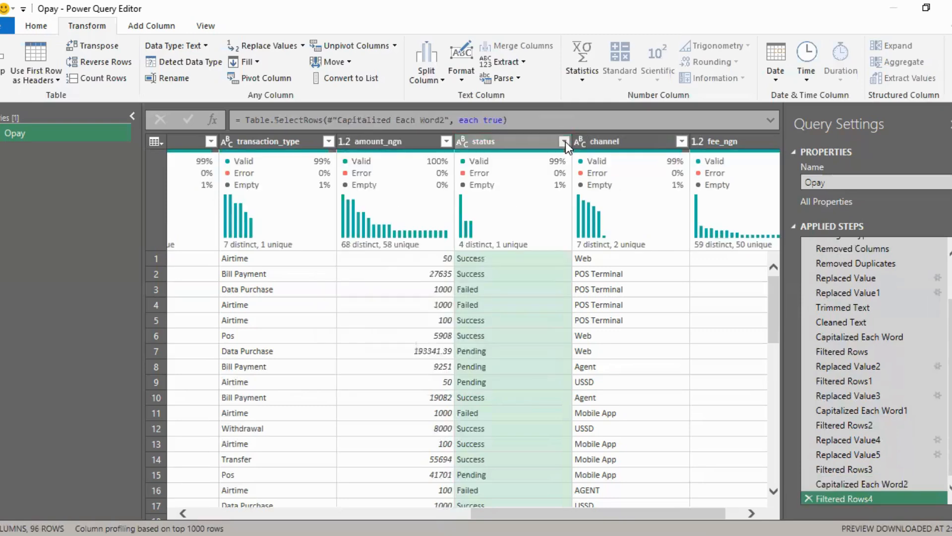
{"action": "left_click", "coordinate": [566, 141]}
{"action": "left_click", "coordinate": [357, 296]}
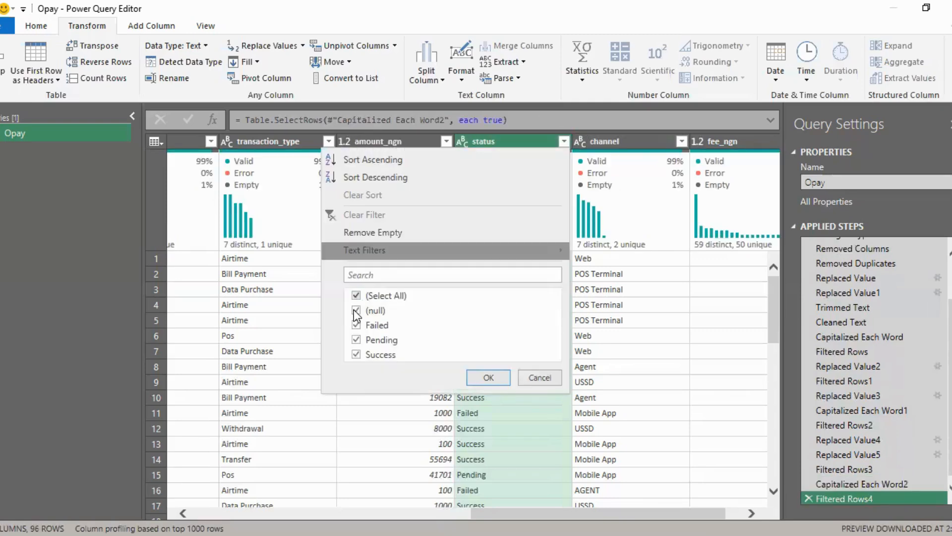
{"action": "left_click", "coordinate": [357, 310]}
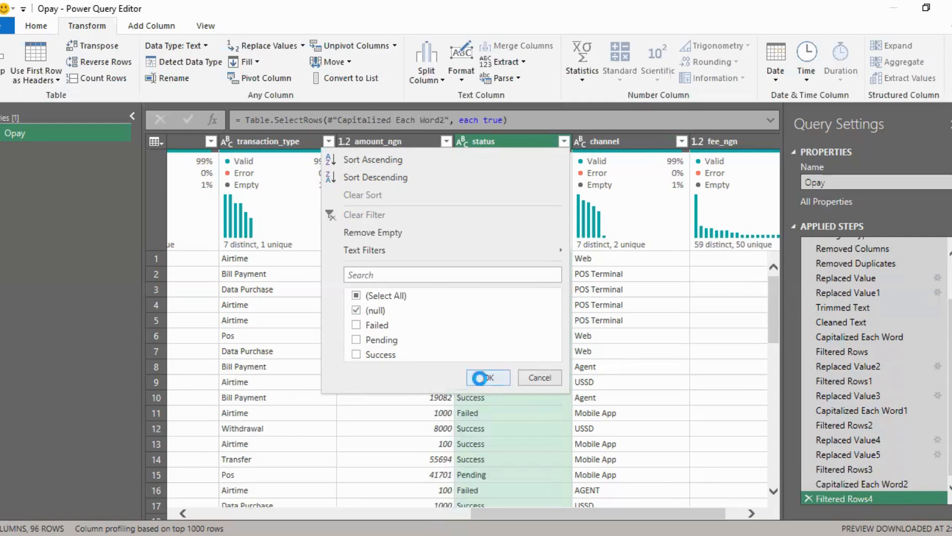
{"action": "left_click", "coordinate": [480, 379]}
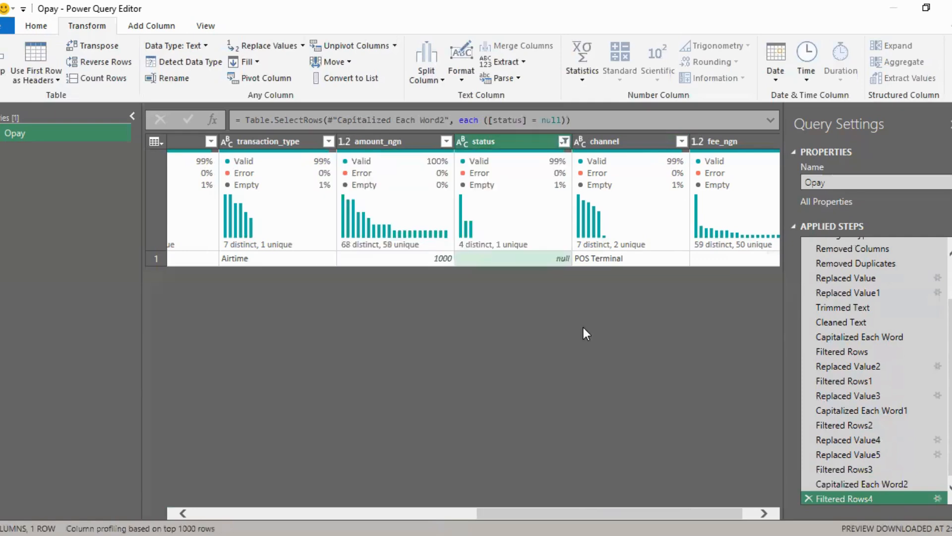
{"action": "left_click_drag", "start_coordinate": [609, 513], "coordinate": [622, 513]}
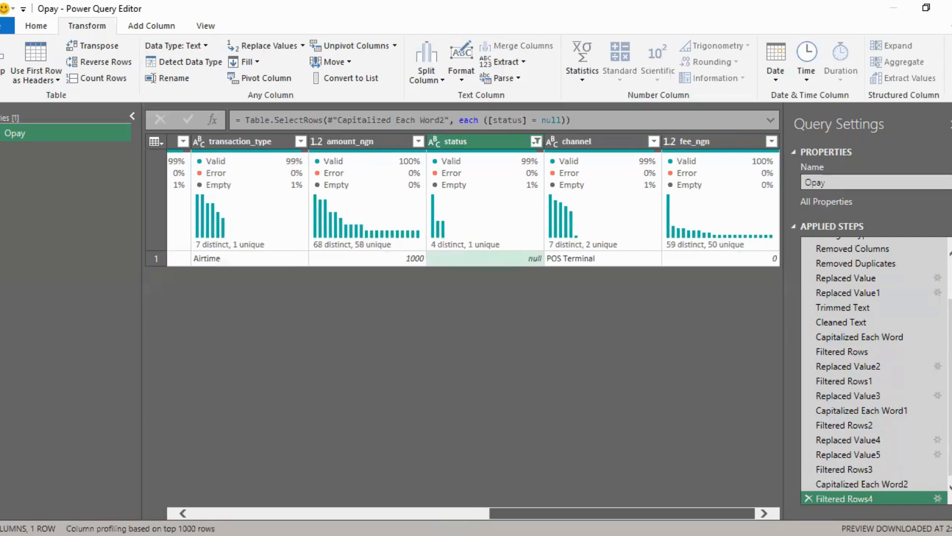
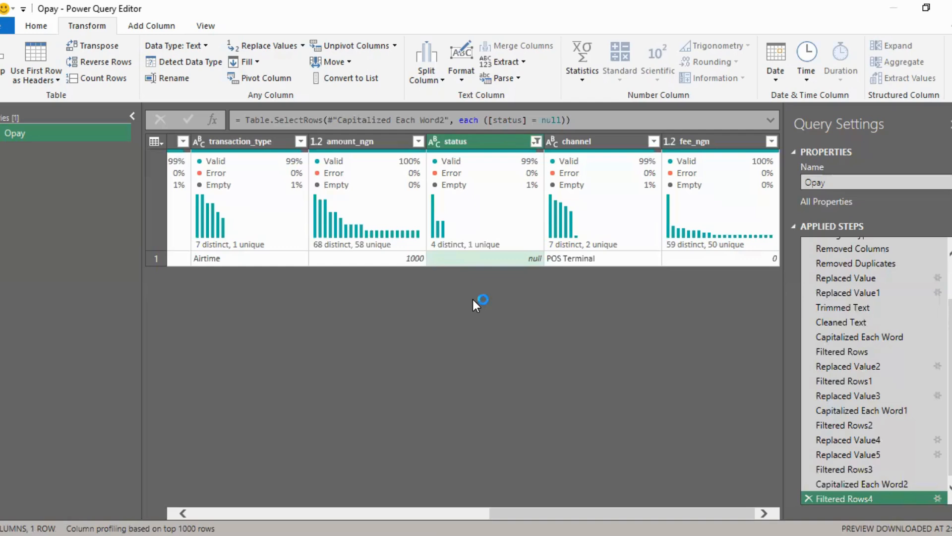
Step: Inspect the other fields of the record with the null status, and delete the null status filter step
{"action": "left_click_drag", "start_coordinate": [515, 513], "coordinate": [566, 516]}
{"action": "scroll", "coordinate": [414, 498], "scroll_direction": "left", "scroll_amount": 6}
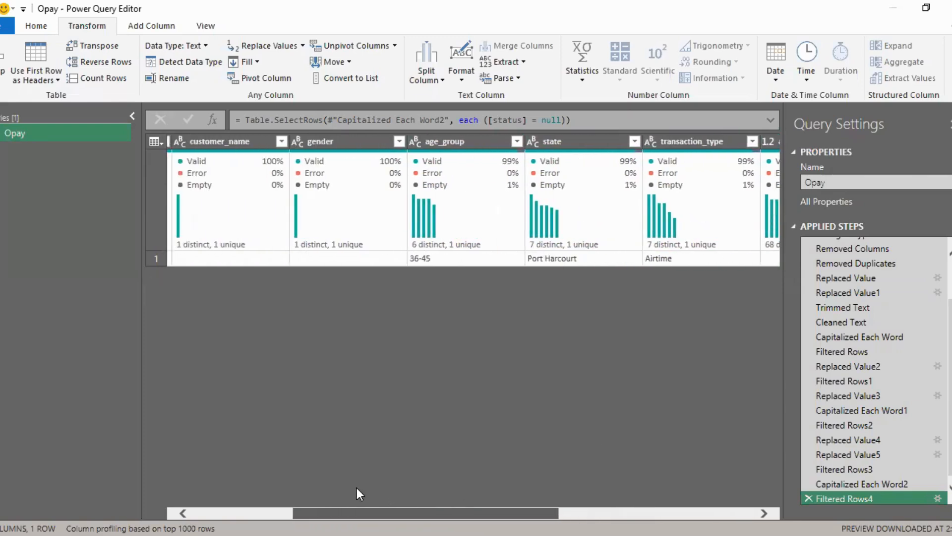
{"action": "scroll", "coordinate": [397, 493], "scroll_direction": "right", "scroll_amount": 6}
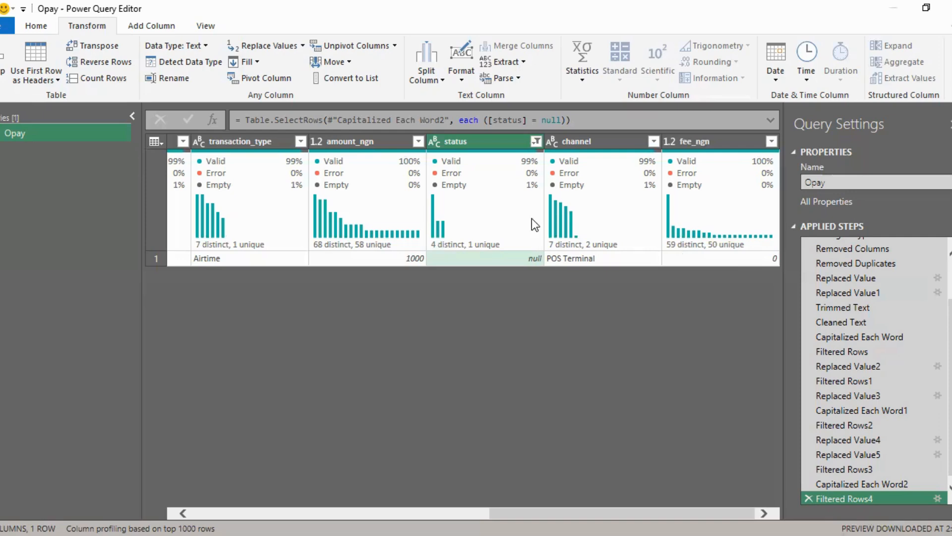
{"action": "left_click", "coordinate": [809, 497]}
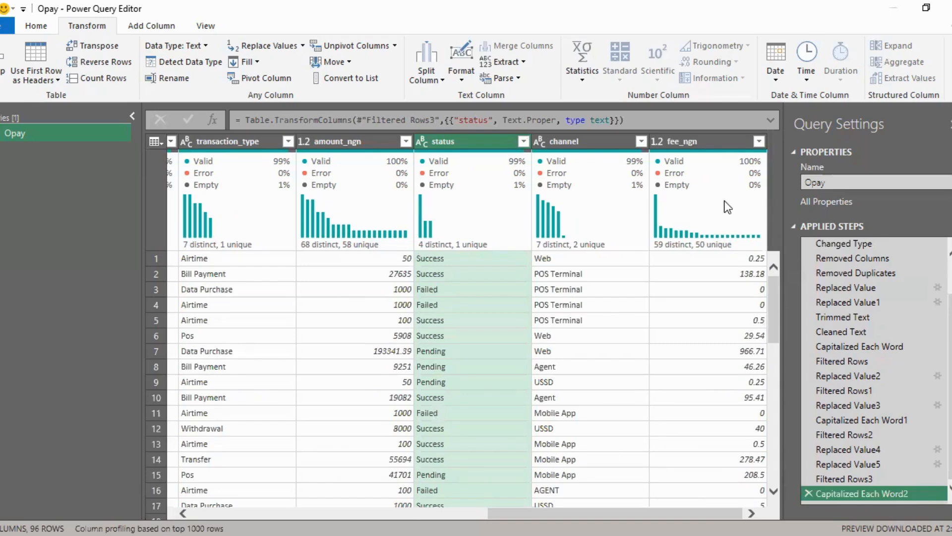
Step: Filter the fee_ngn column to 0 only and examine the matching rows
{"action": "left_click", "coordinate": [759, 142]}
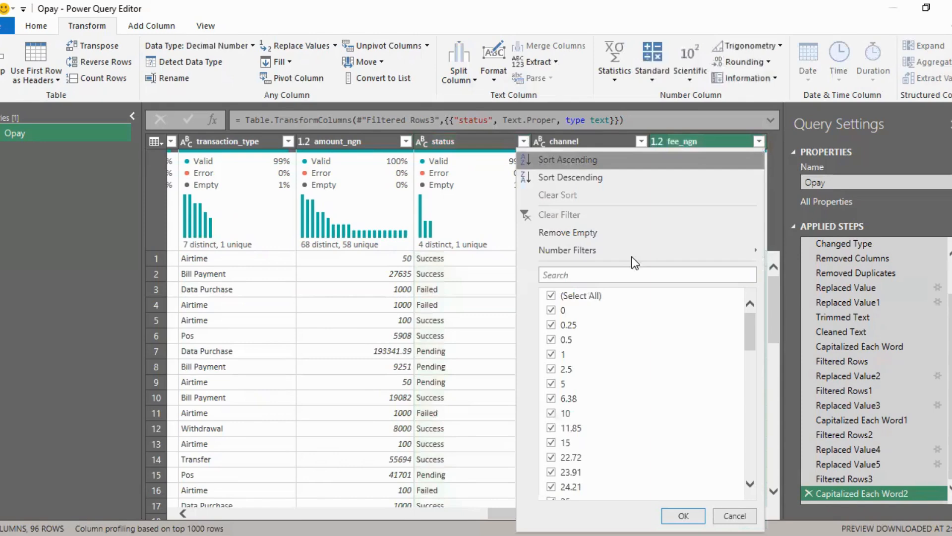
{"action": "left_click", "coordinate": [552, 296]}
{"action": "left_click", "coordinate": [551, 312]}
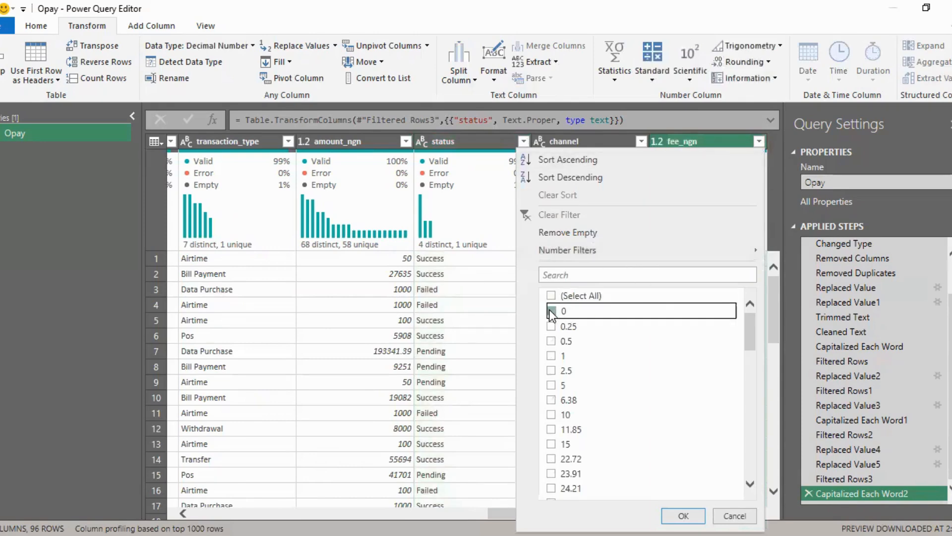
{"action": "left_click", "coordinate": [683, 516]}
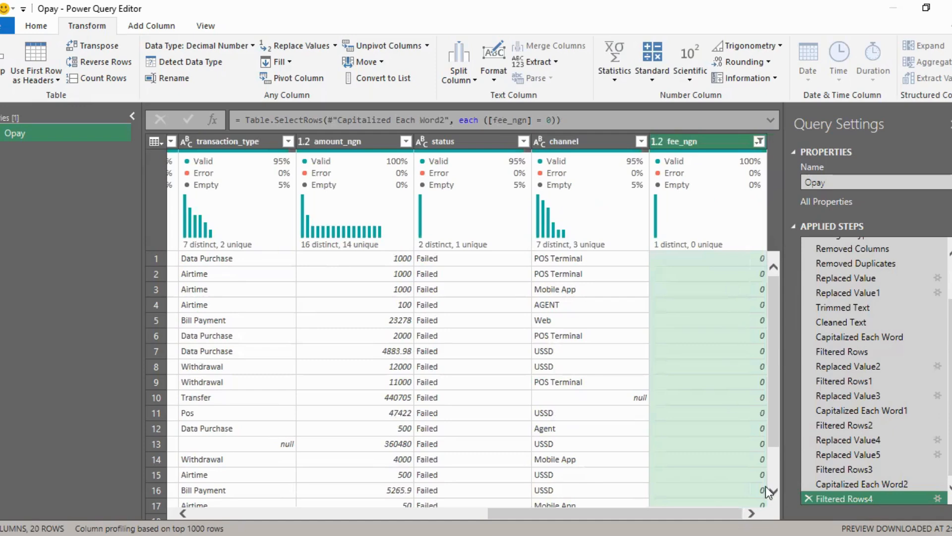
{"action": "scroll", "coordinate": [772, 469], "scroll_direction": "down", "scroll_amount": 2}
{"action": "left_click_drag", "start_coordinate": [773, 445], "coordinate": [773, 383]}
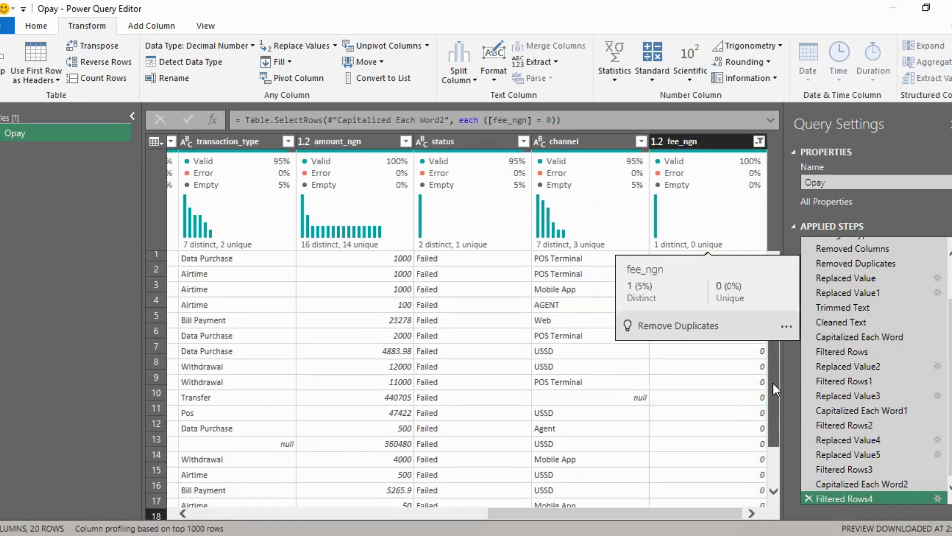
Step: Compare the status and fee_ngn columns across the zero-fee rows, and delete the fee filter step
{"action": "left_click", "coordinate": [462, 141]}
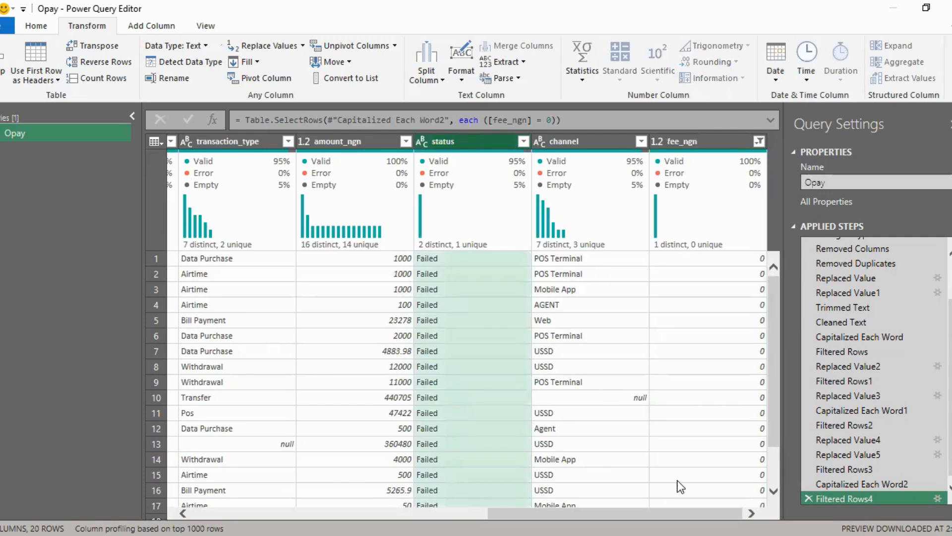
{"action": "left_click", "coordinate": [684, 249]}
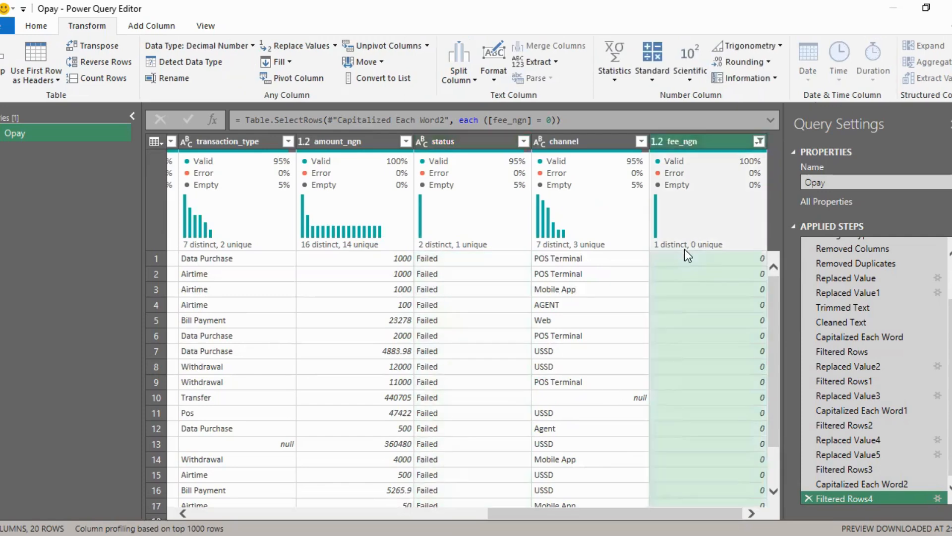
{"action": "left_click", "coordinate": [452, 247]}
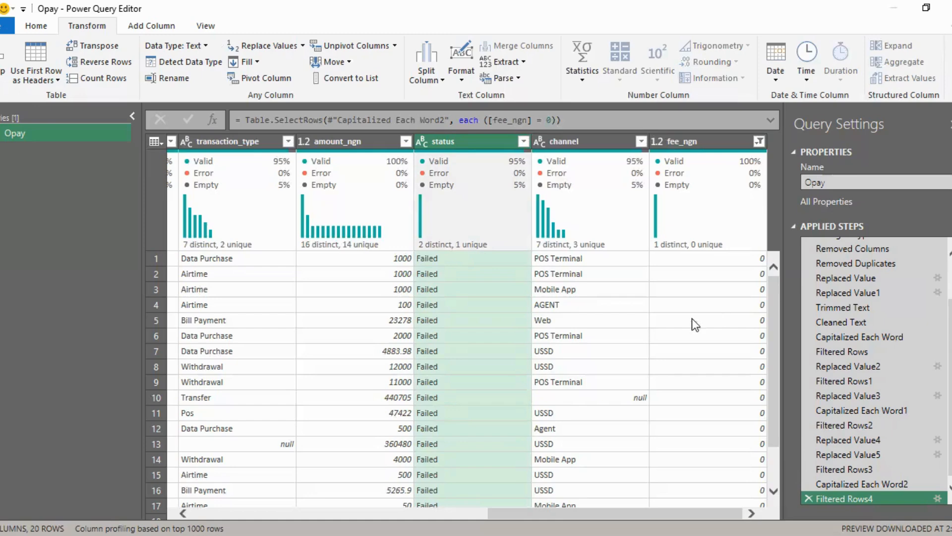
{"action": "left_click", "coordinate": [697, 138]}
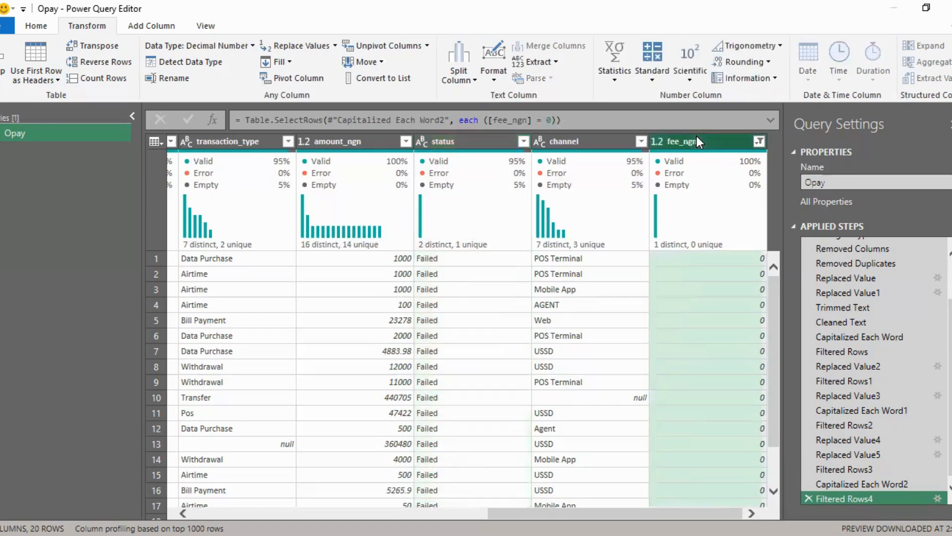
{"action": "left_click", "coordinate": [446, 141]}
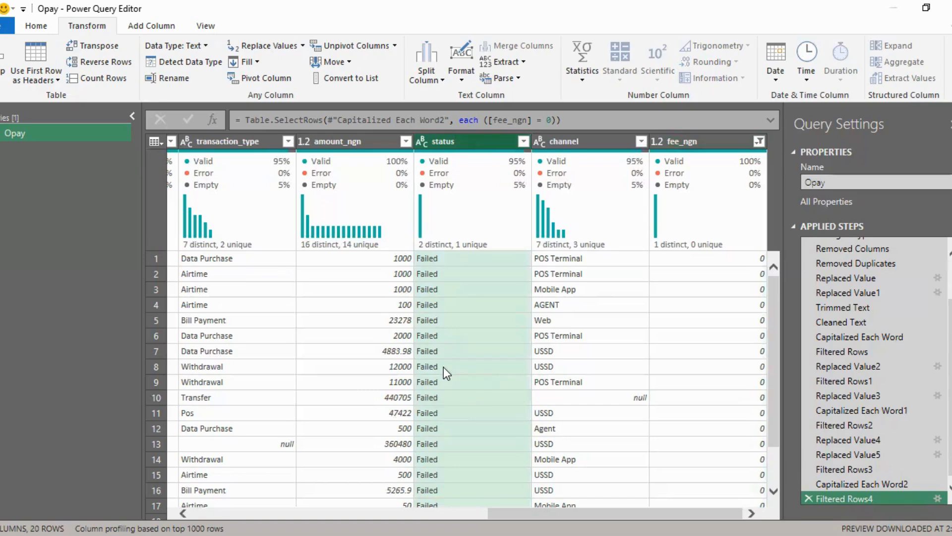
{"action": "left_click", "coordinate": [808, 498]}
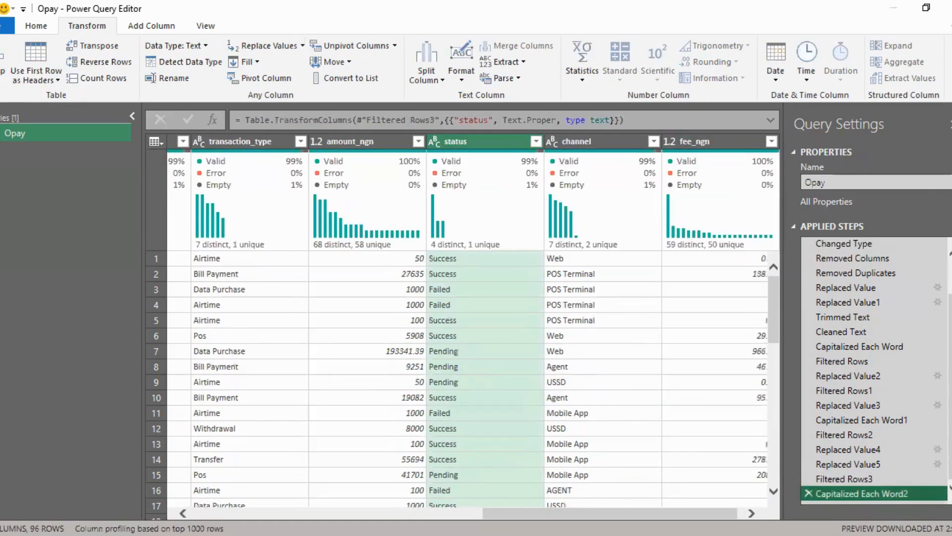
Step: Filter the status column to Pending only and bring the full fee_ngn column into view
{"action": "left_click", "coordinate": [536, 141]}
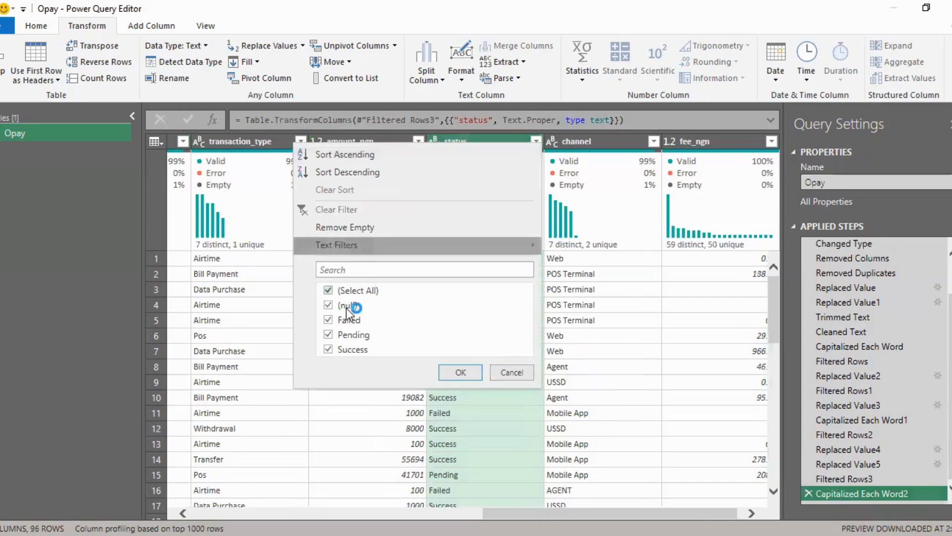
{"action": "left_click", "coordinate": [329, 335]}
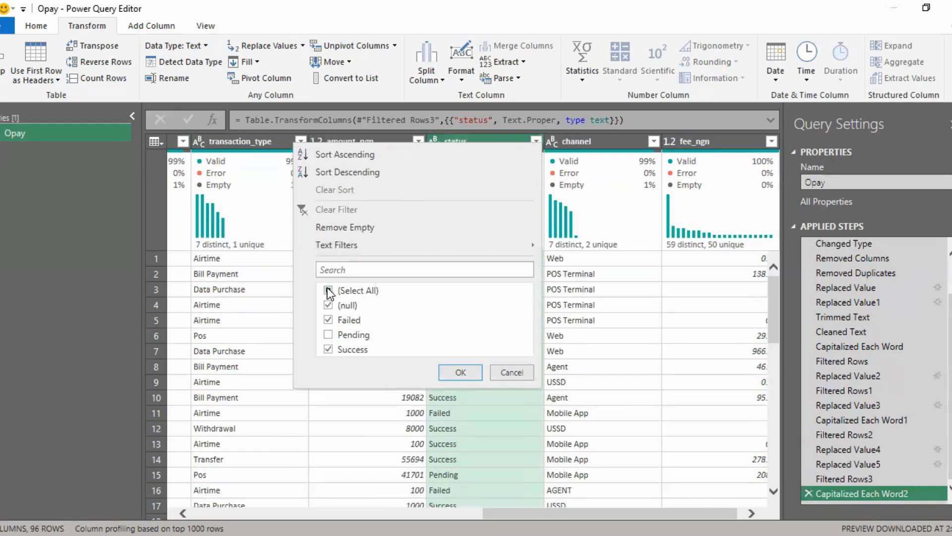
{"action": "left_click", "coordinate": [329, 291]}
{"action": "left_click", "coordinate": [328, 335]}
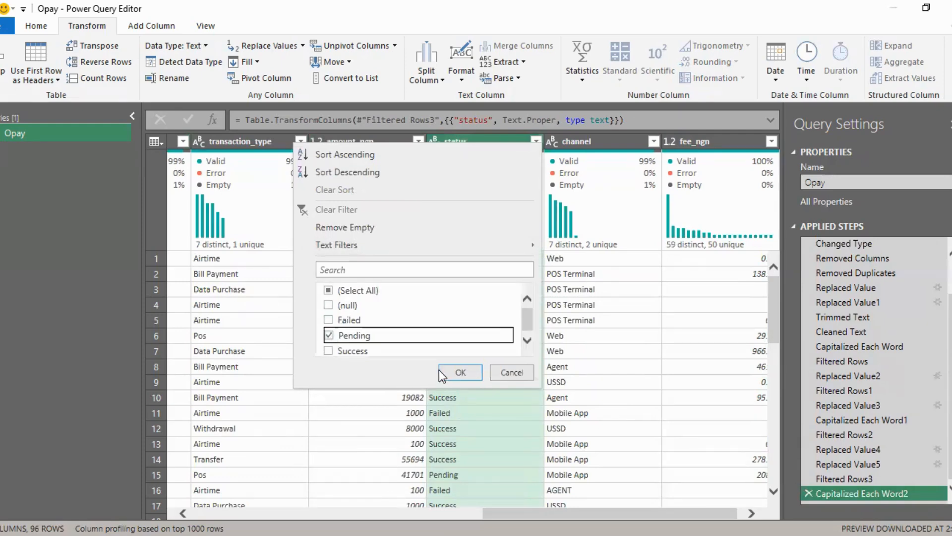
{"action": "left_click", "coordinate": [460, 372]}
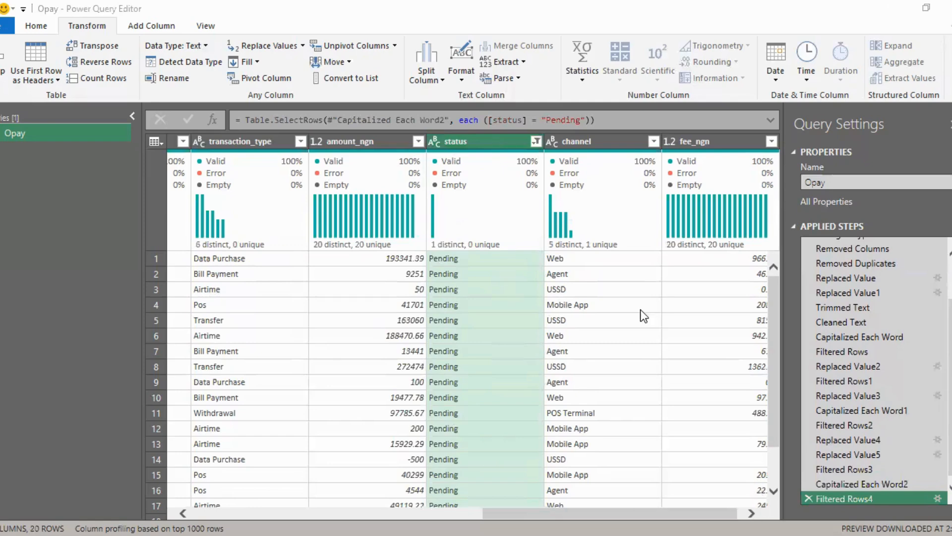
{"action": "left_click", "coordinate": [597, 305]}
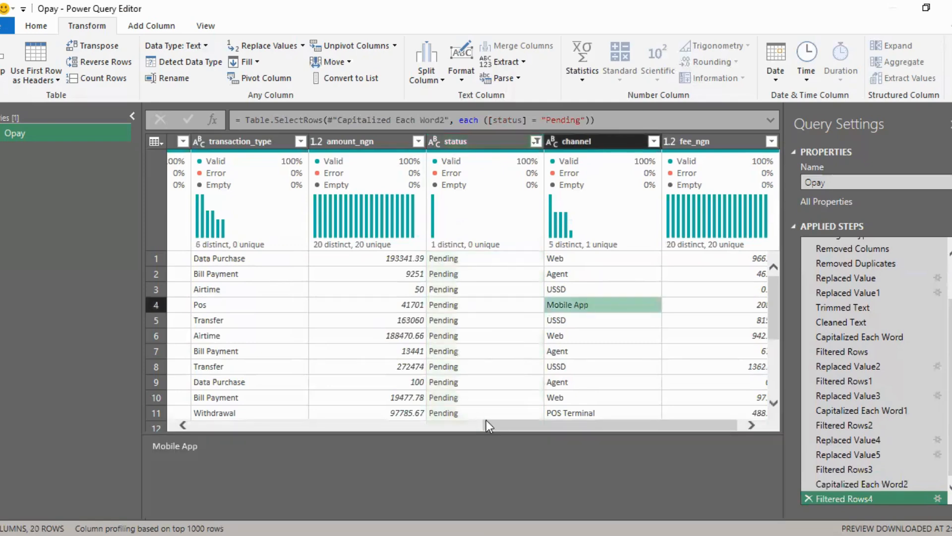
{"action": "left_click_drag", "start_coordinate": [486, 421], "coordinate": [491, 420]}
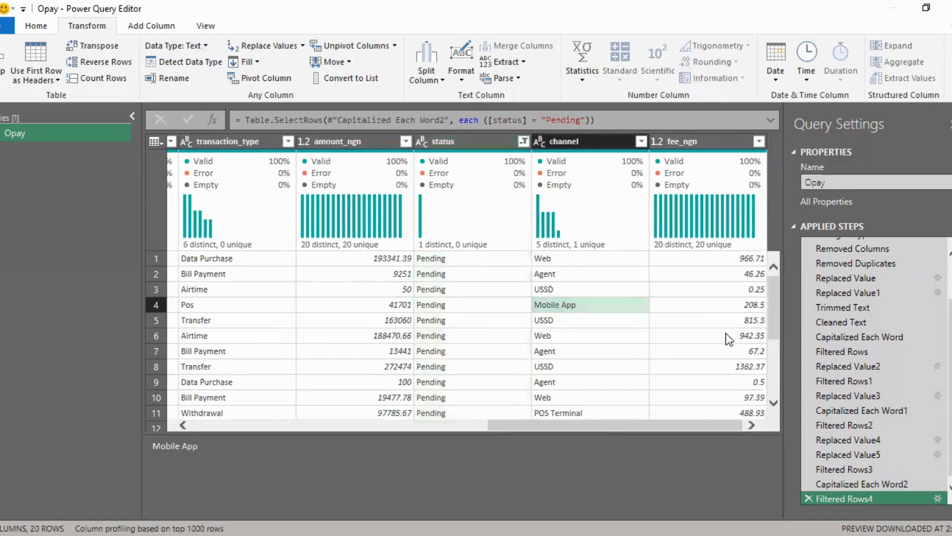
Step: Check the Pending rows' fees in the fee_ngn filter list and in the table, leaving the fees unfiltered
{"action": "left_click", "coordinate": [762, 140]}
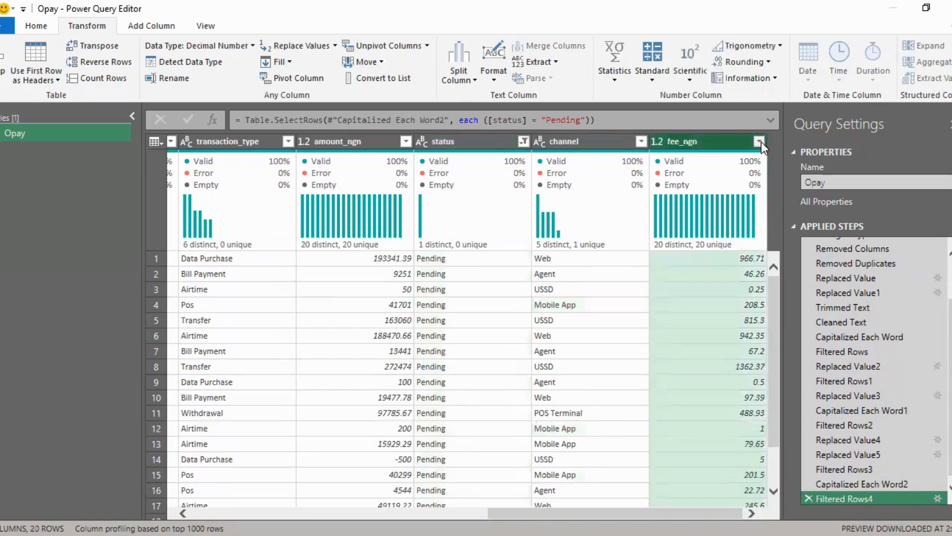
{"action": "left_click", "coordinate": [759, 141]}
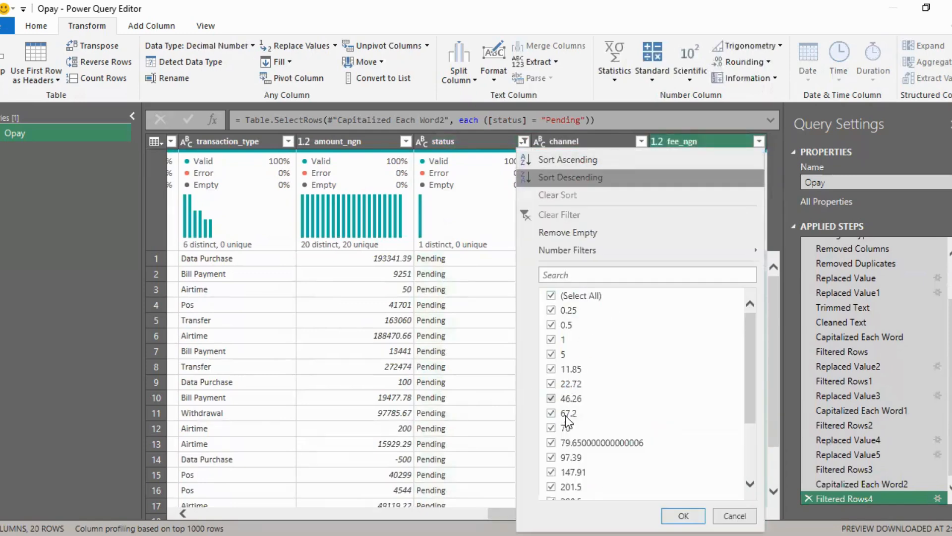
{"action": "scroll", "coordinate": [567, 422], "scroll_direction": "down", "scroll_amount": 2}
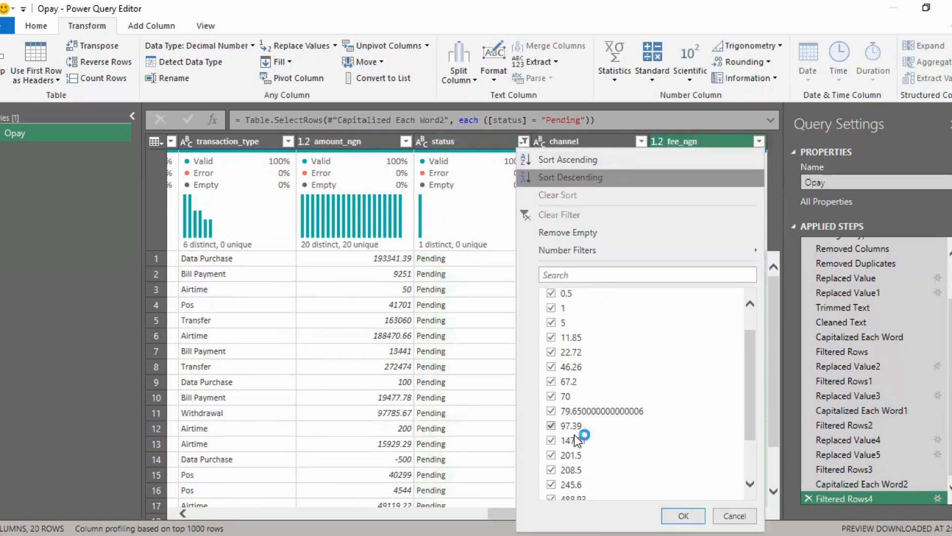
{"action": "scroll", "coordinate": [569, 450], "scroll_direction": "down", "scroll_amount": 4}
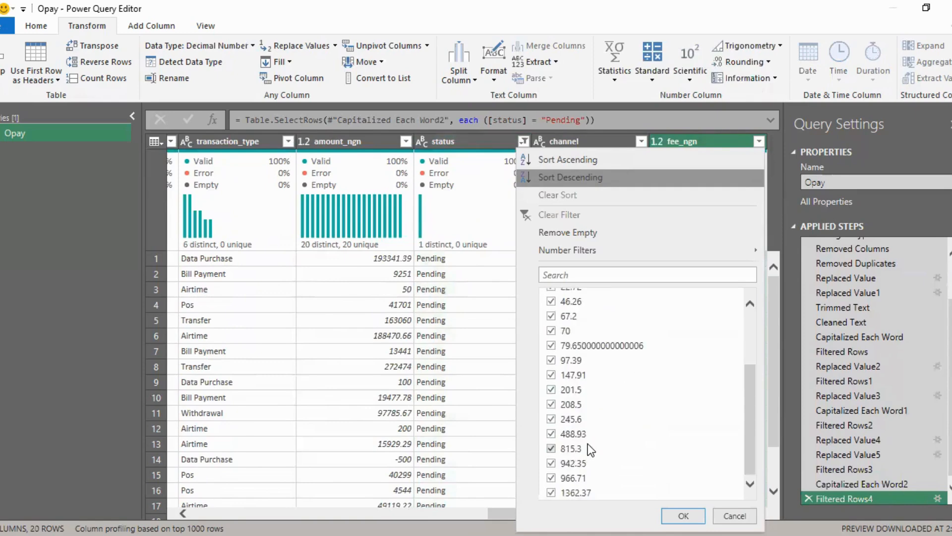
{"action": "scroll", "coordinate": [811, 380], "scroll_direction": "up", "scroll_amount": 1}
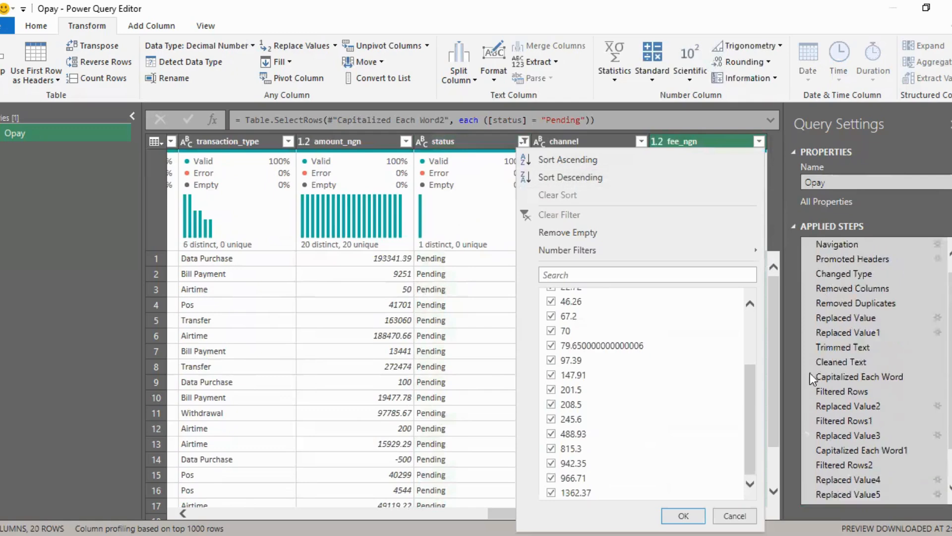
{"action": "left_click", "coordinate": [484, 270]}
{"action": "scroll", "coordinate": [483, 270], "scroll_direction": "down", "scroll_amount": 1}
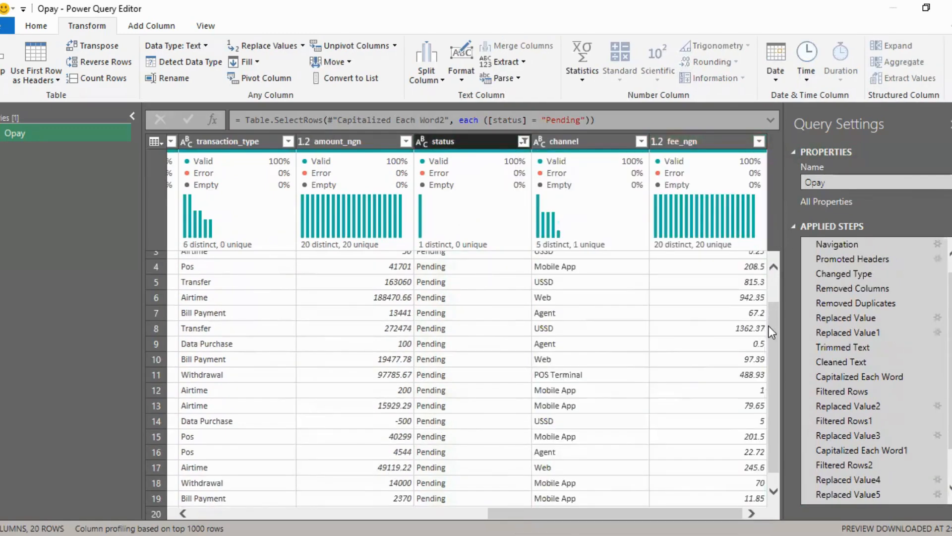
{"action": "scroll", "coordinate": [769, 326], "scroll_direction": "up", "scroll_amount": 1}
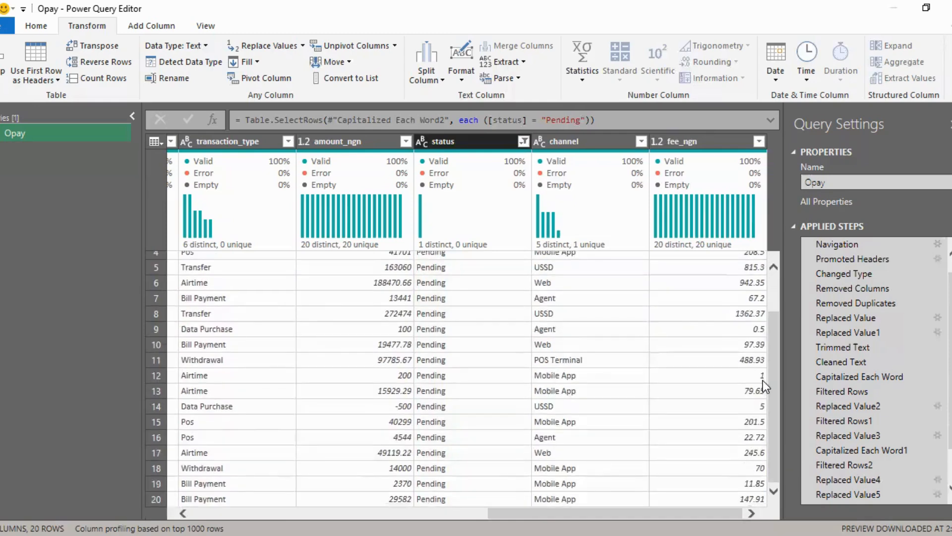
{"action": "scroll", "coordinate": [775, 385], "scroll_direction": "up", "scroll_amount": 2}
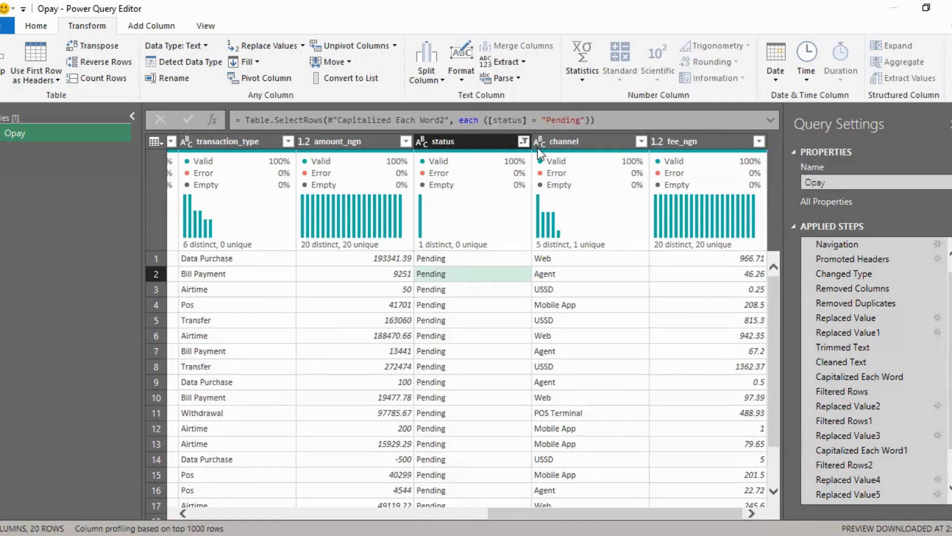
Step: Switch the status filter to Success only, review the fees of those rows, and delete the filter step
{"action": "left_click", "coordinate": [525, 140]}
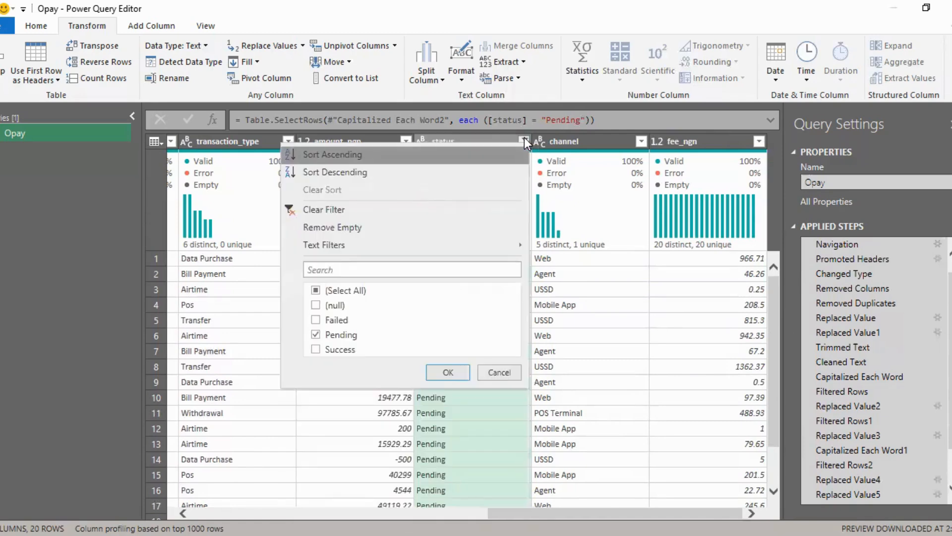
{"action": "left_click", "coordinate": [317, 292]}
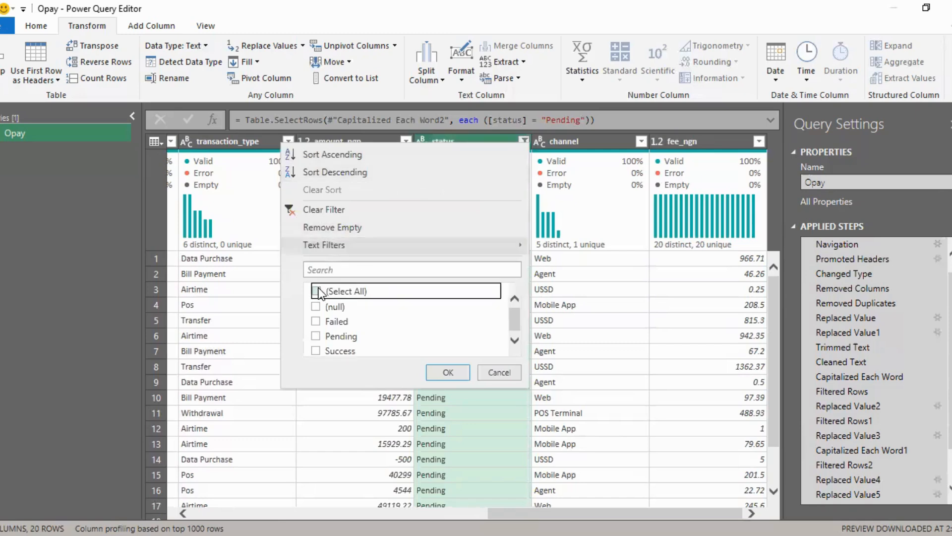
{"action": "left_click", "coordinate": [317, 351]}
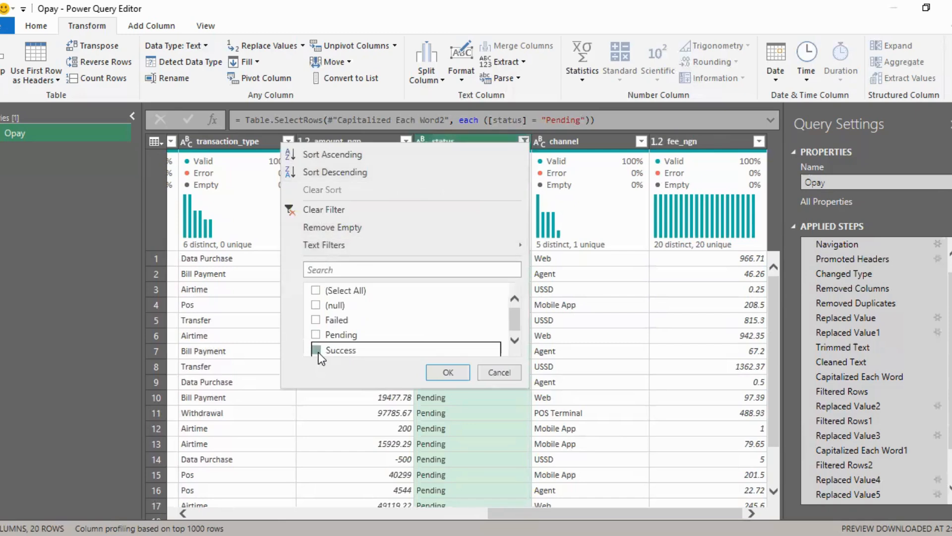
{"action": "left_click", "coordinate": [448, 372]}
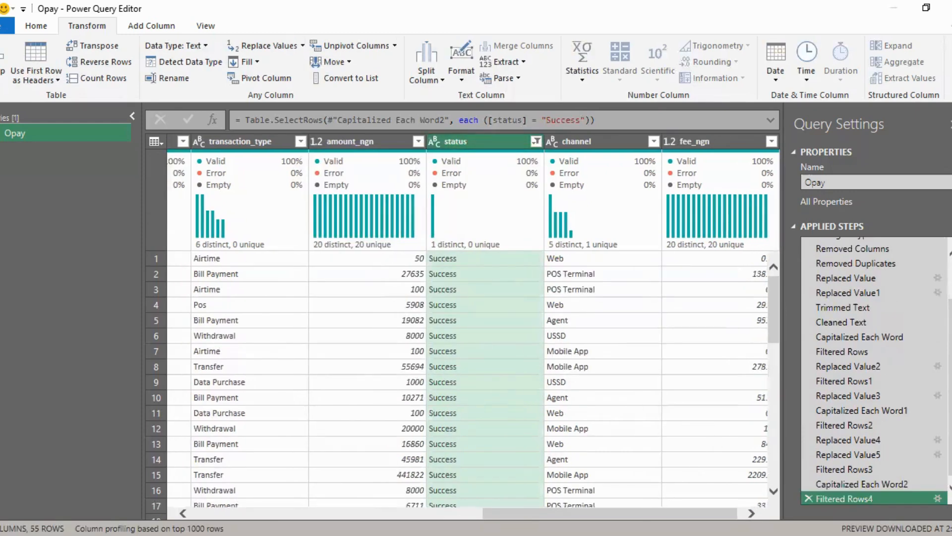
{"action": "left_click_drag", "start_coordinate": [645, 504], "coordinate": [650, 504]}
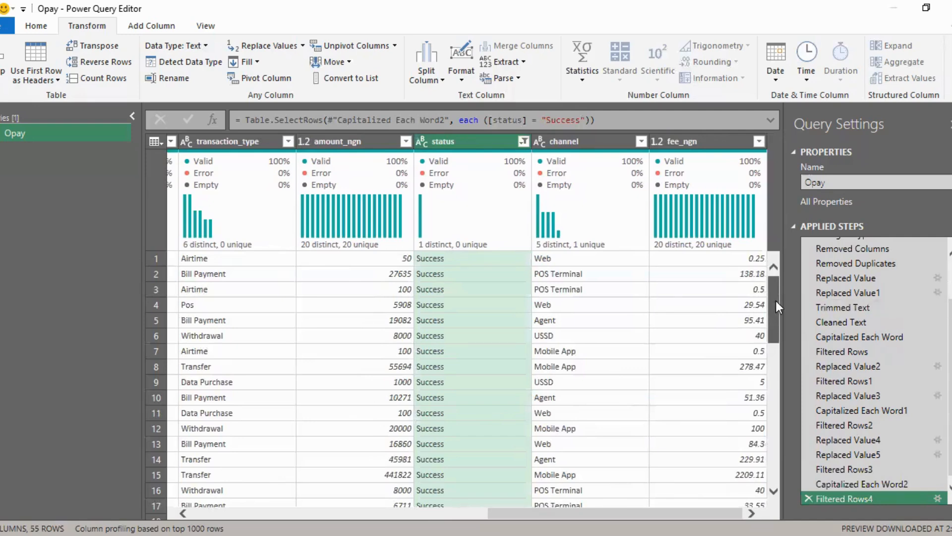
{"action": "mouse_move", "coordinate": [776, 301]}
{"action": "left_mouse_down"}
{"action": "mouse_move", "coordinate": [775, 382]}
{"action": "mouse_move", "coordinate": [776, 297]}
{"action": "left_mouse_up"}
{"action": "left_click_drag", "start_coordinate": [772, 282], "coordinate": [799, 310]}
{"action": "left_click", "coordinate": [809, 497]}
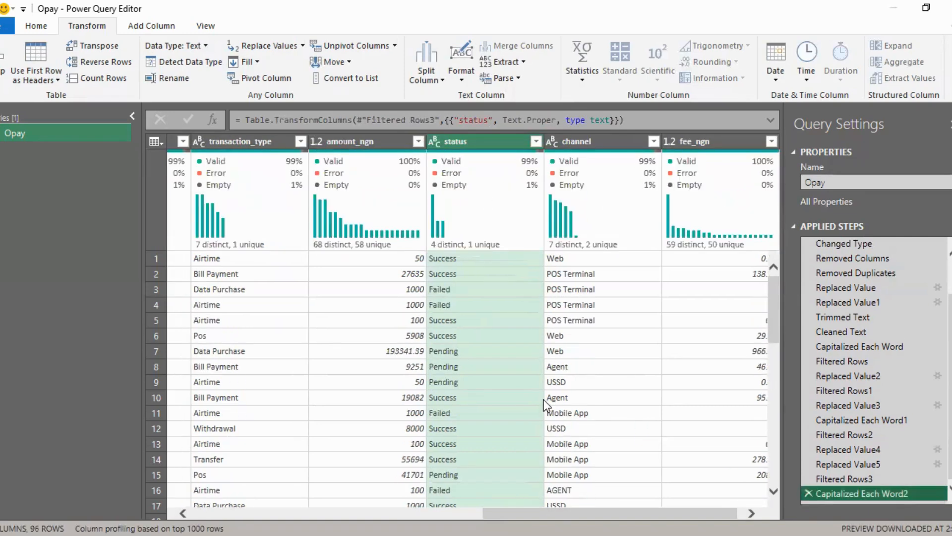
Step: Filter the status column to null only to isolate the record with the missing status
{"action": "left_click", "coordinate": [535, 142]}
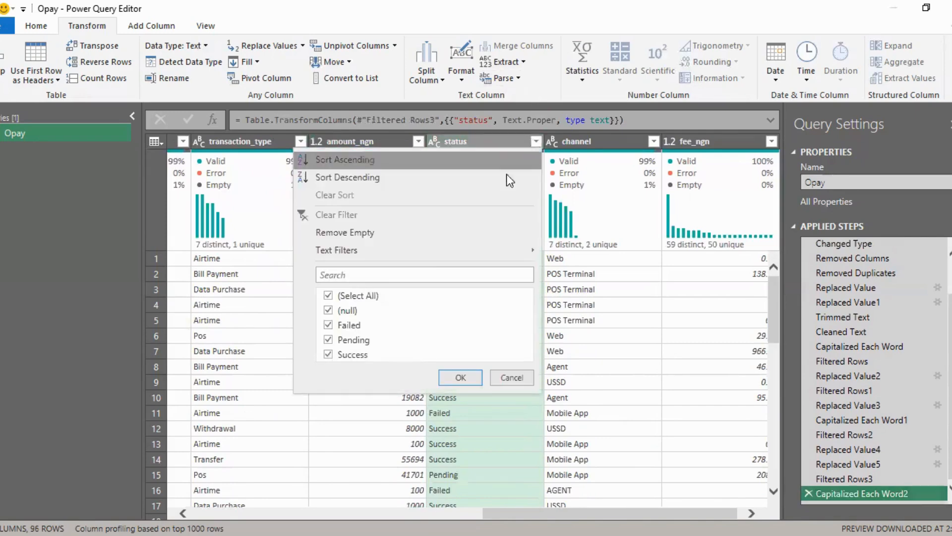
{"action": "left_click", "coordinate": [328, 295]}
{"action": "left_click", "coordinate": [327, 311]}
{"action": "left_click", "coordinate": [455, 377]}
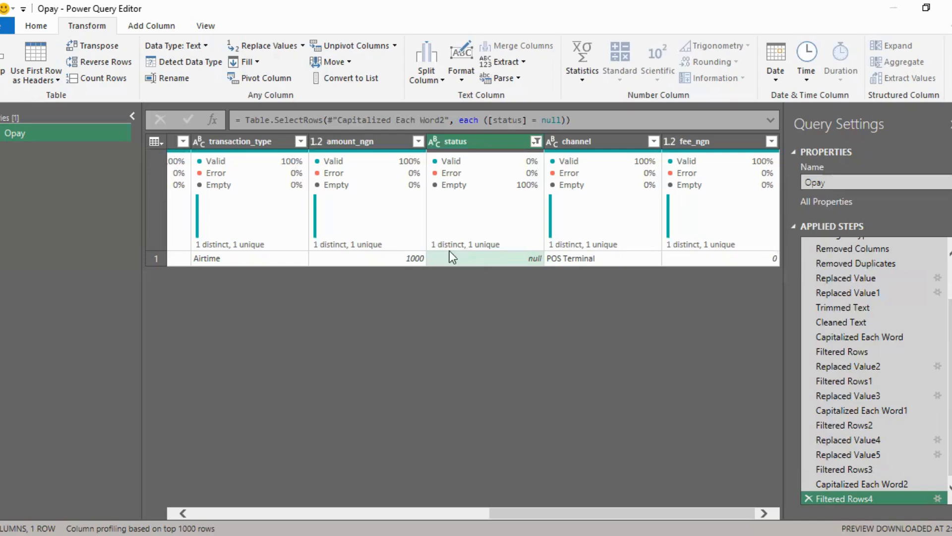
Step: Delete the null filter step and replace null with Failed in the status column
{"action": "left_click", "coordinate": [807, 498]}
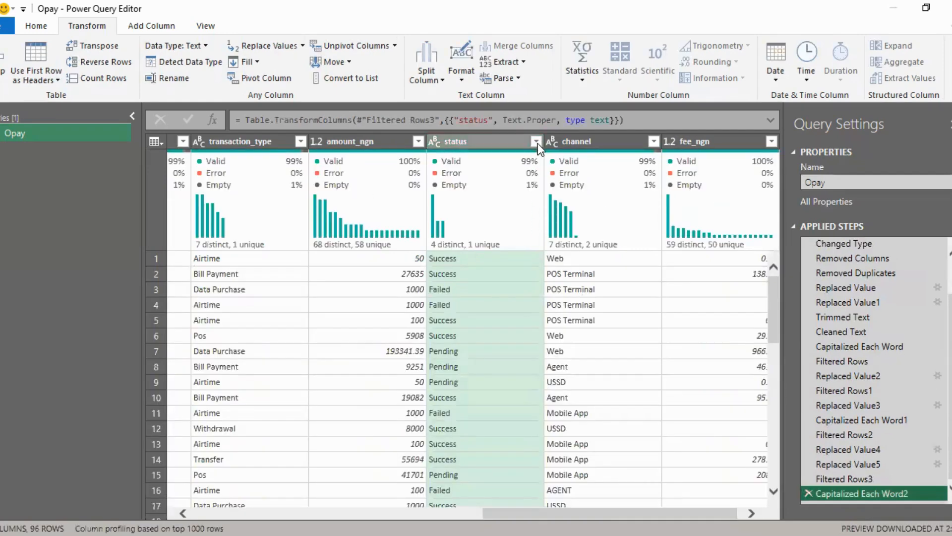
{"action": "left_click", "coordinate": [538, 142]}
{"action": "left_click", "coordinate": [492, 136]}
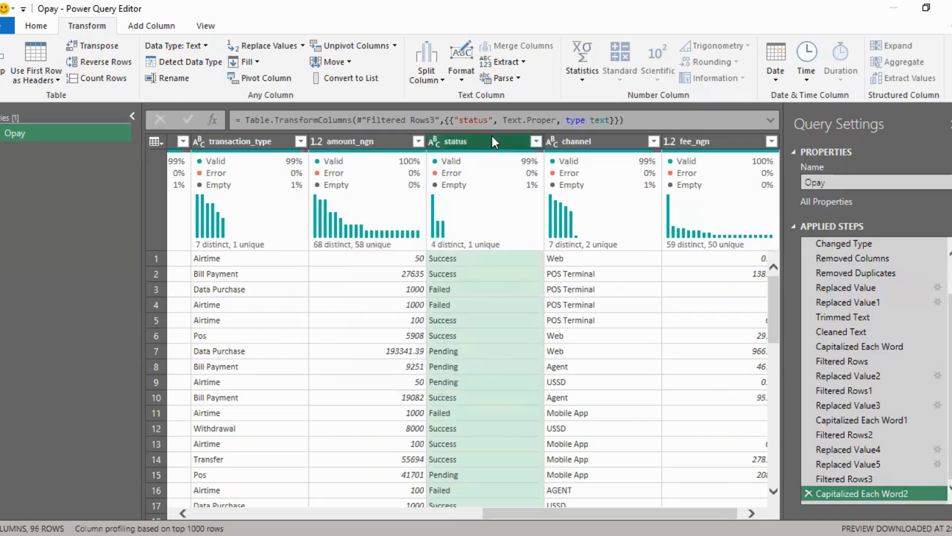
{"action": "right_click", "coordinate": [492, 136]}
{"action": "left_click", "coordinate": [537, 309]}
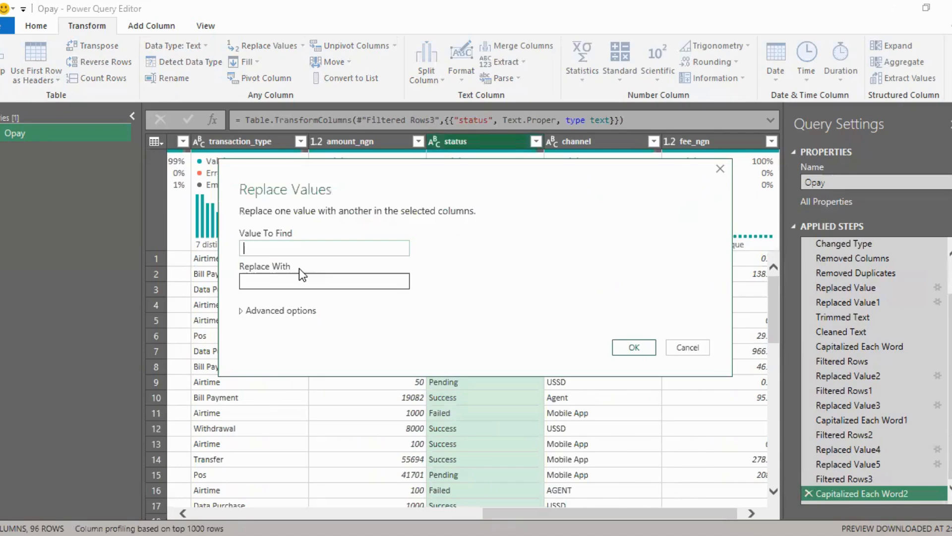
{"action": "type", "text": "null"}
{"action": "key", "text": "Tab"}
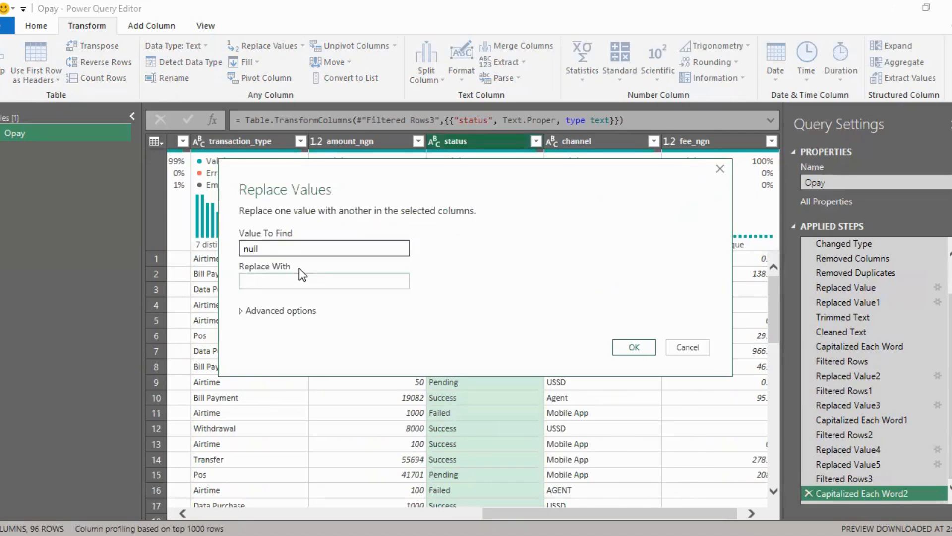
{"action": "type", "text": "Failed"}
{"action": "key", "text": "Return"}
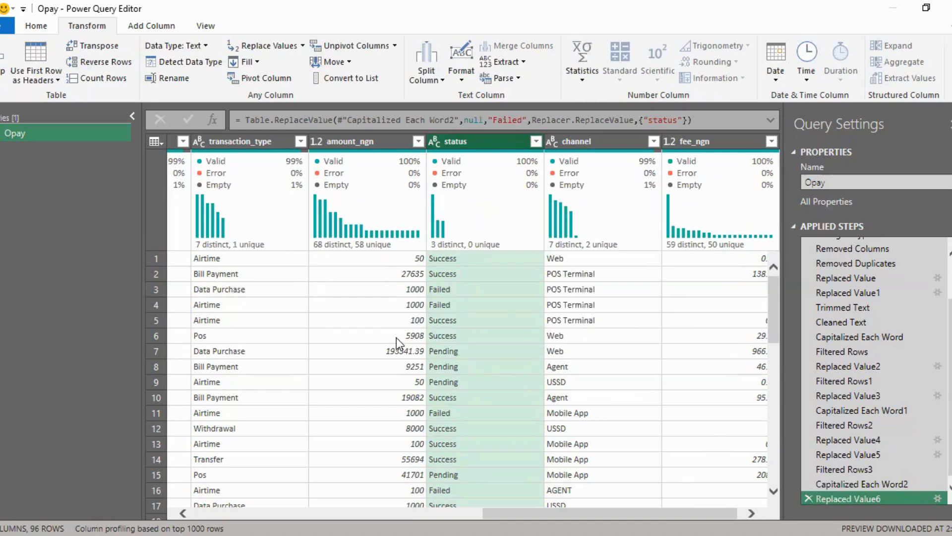
{"action": "left_click", "coordinate": [585, 143]}
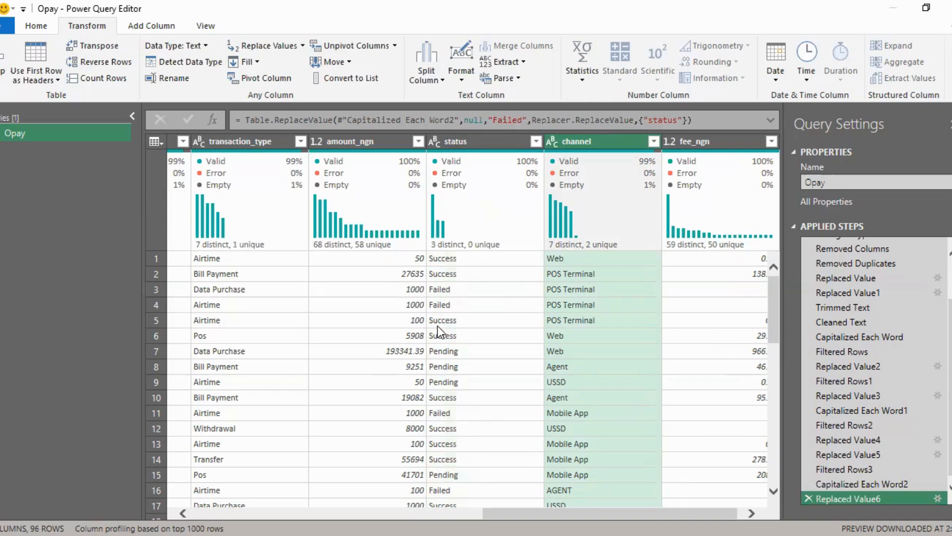
{"action": "left_click", "coordinate": [473, 353]}
{"action": "left_click", "coordinate": [392, 326]}
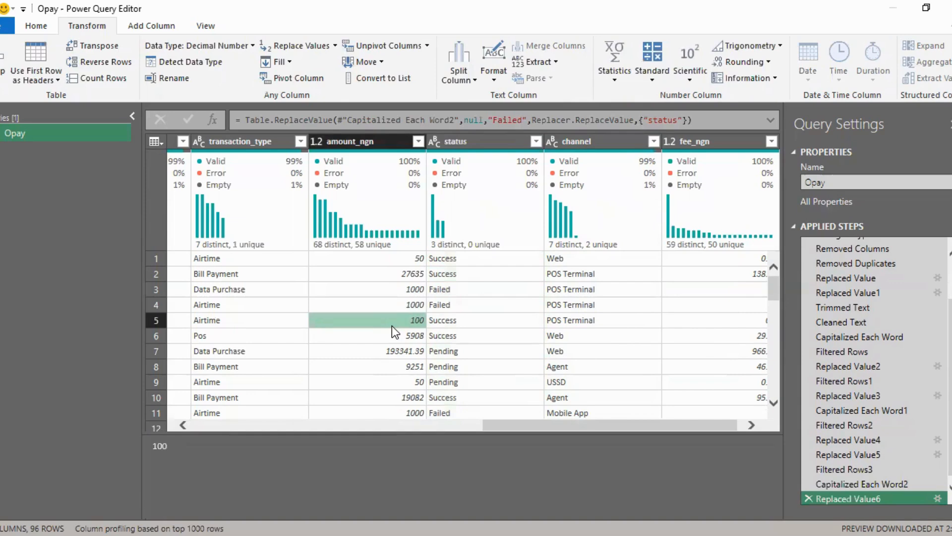
{"action": "left_click", "coordinate": [461, 307]}
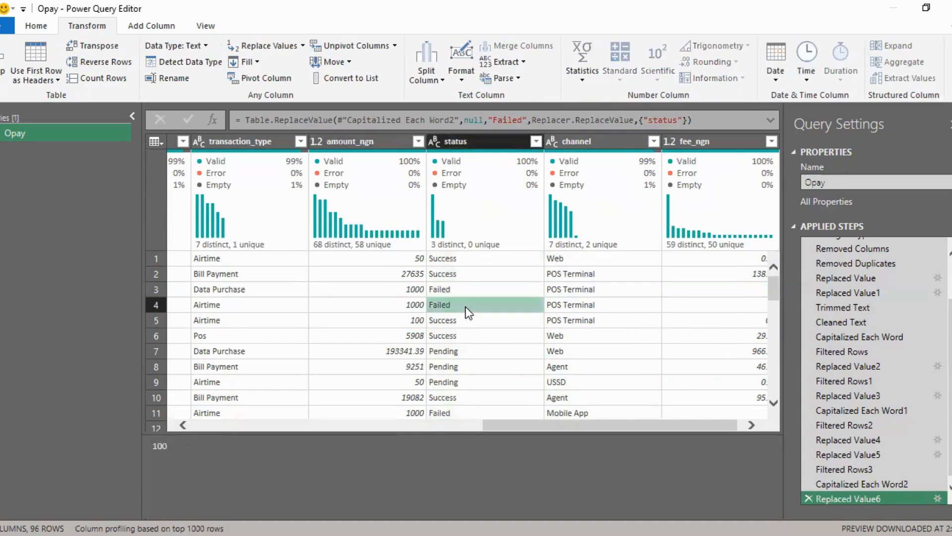
{"action": "left_click", "coordinate": [450, 323]}
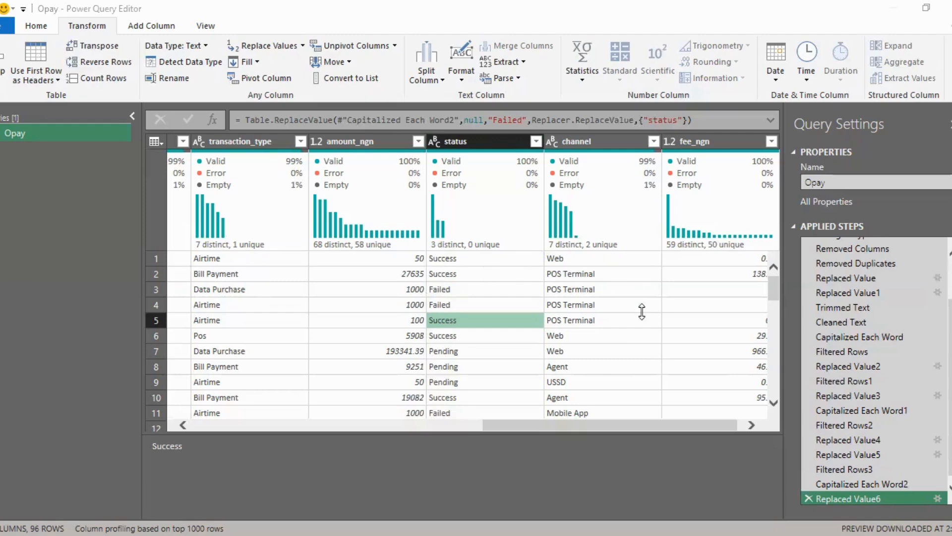
{"action": "mouse_move", "coordinate": [775, 290]}
{"action": "left_mouse_down"}
{"action": "mouse_move", "coordinate": [769, 404]}
{"action": "mouse_move", "coordinate": [770, 280]}
{"action": "left_mouse_up"}
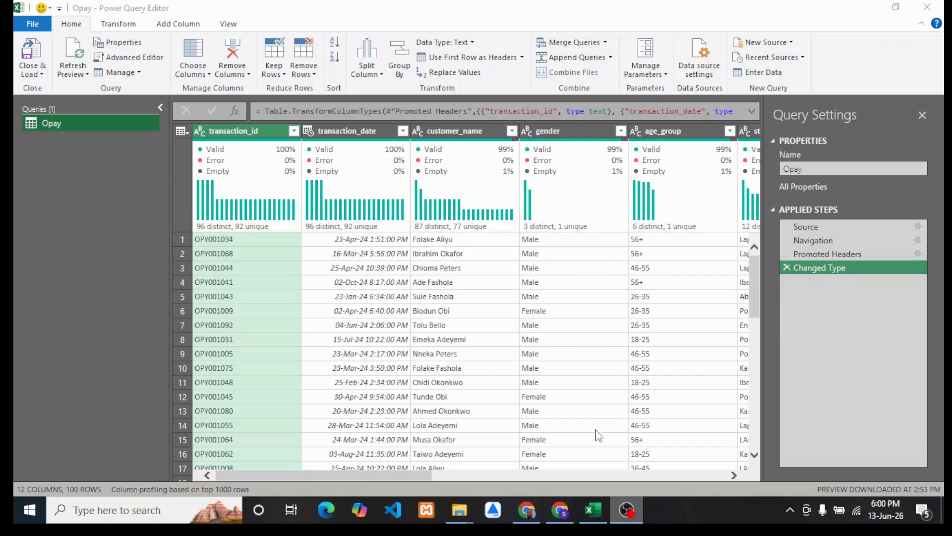
Step: Return to the Power Query Editor and remove the note column from the Opay query
{"action": "left_click", "coordinate": [591, 510]}
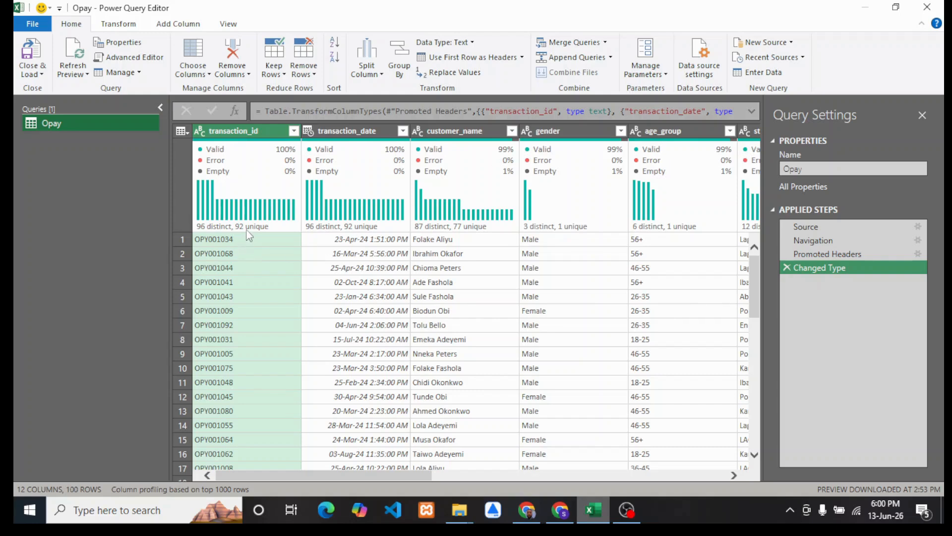
{"action": "mouse_move", "coordinate": [250, 229]}
{"action": "left_click_drag", "start_coordinate": [371, 475], "coordinate": [665, 474]}
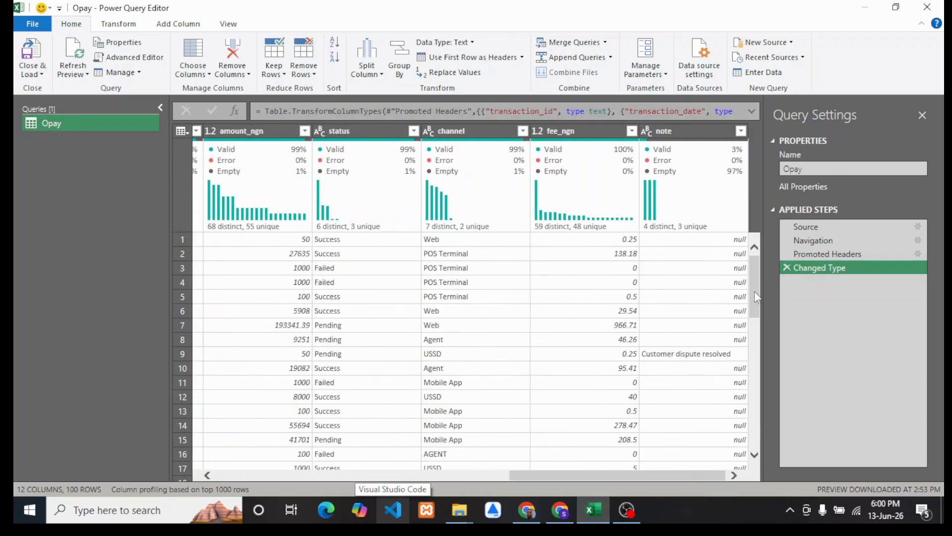
{"action": "left_click", "coordinate": [693, 136]}
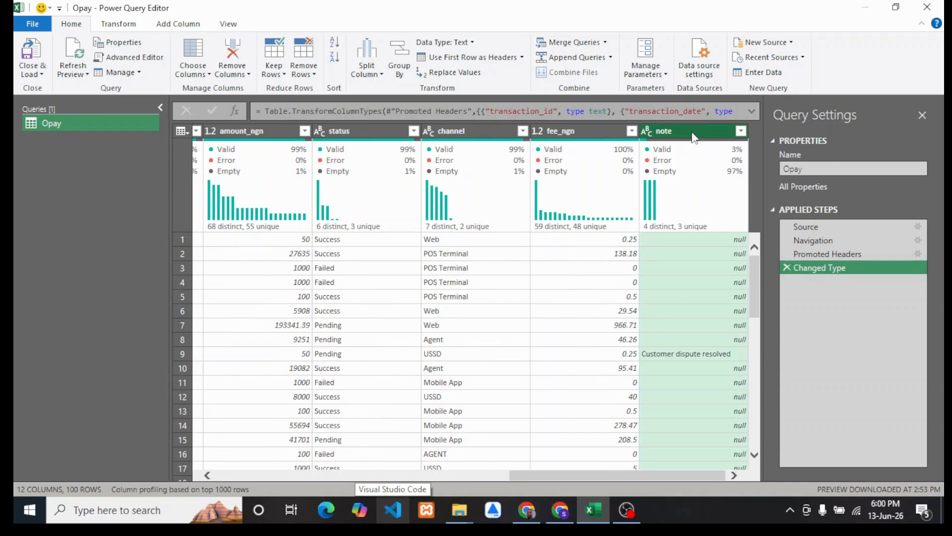
{"action": "left_click", "coordinate": [304, 64]}
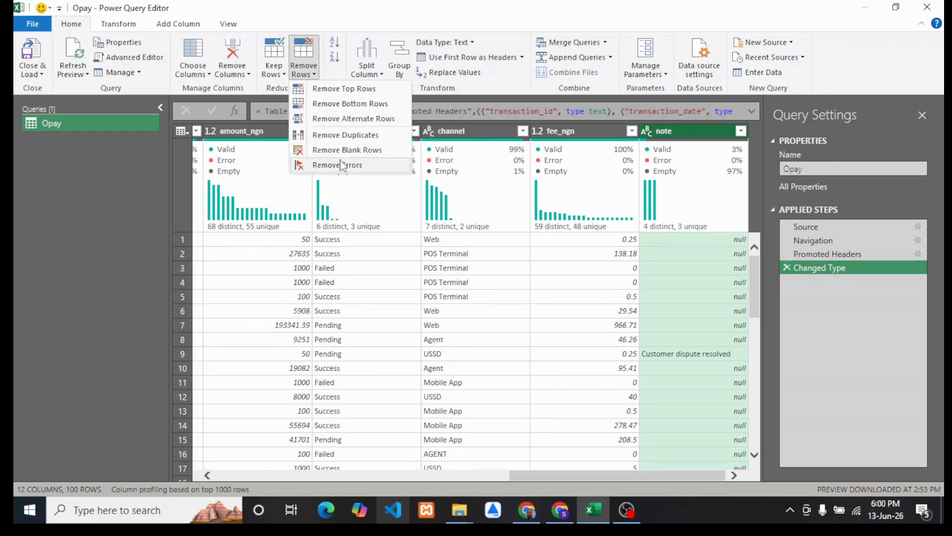
{"action": "left_click", "coordinate": [237, 71]}
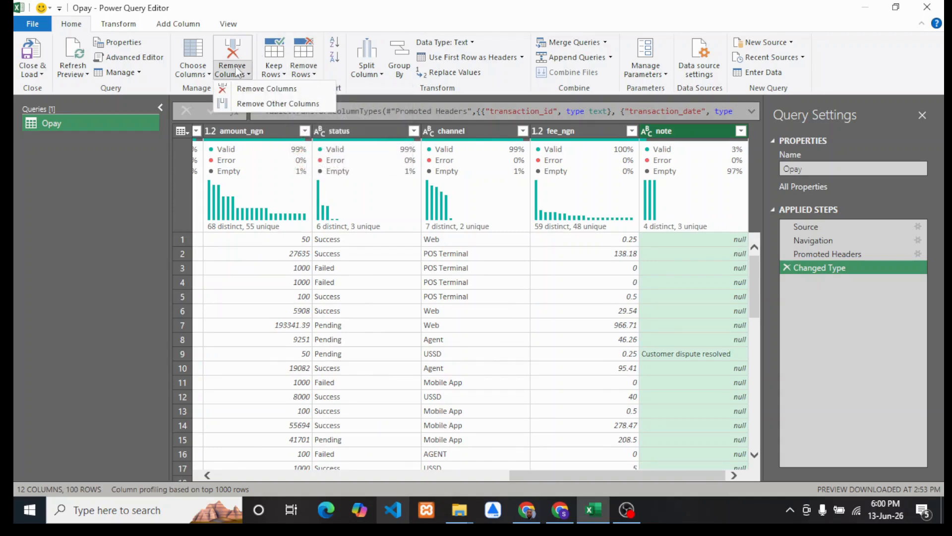
{"action": "left_click", "coordinate": [258, 89]}
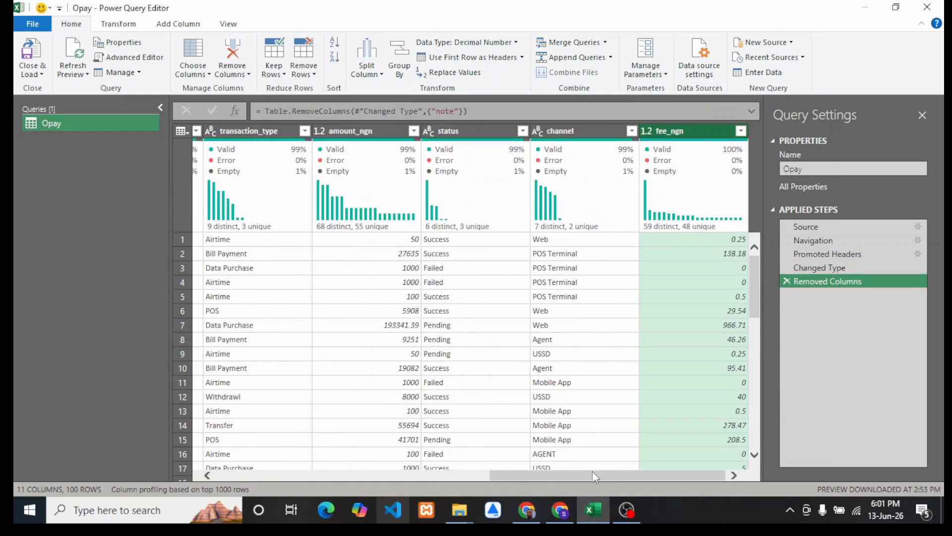
Step: Close and load the Opay query to the workbook and look through the loaded table's columns up to fee_ngn
{"action": "left_click_drag", "start_coordinate": [593, 471], "coordinate": [647, 480]}
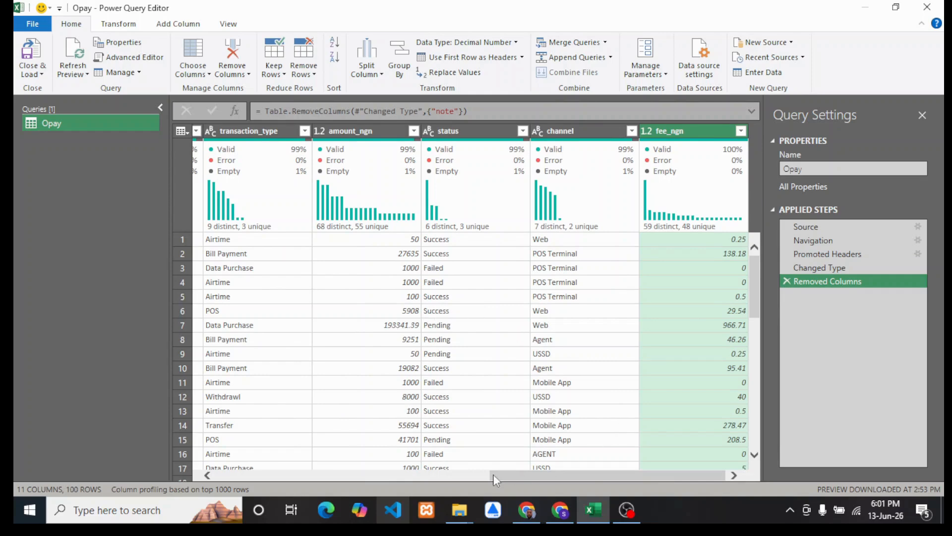
{"action": "left_click_drag", "start_coordinate": [496, 479], "coordinate": [174, 441]}
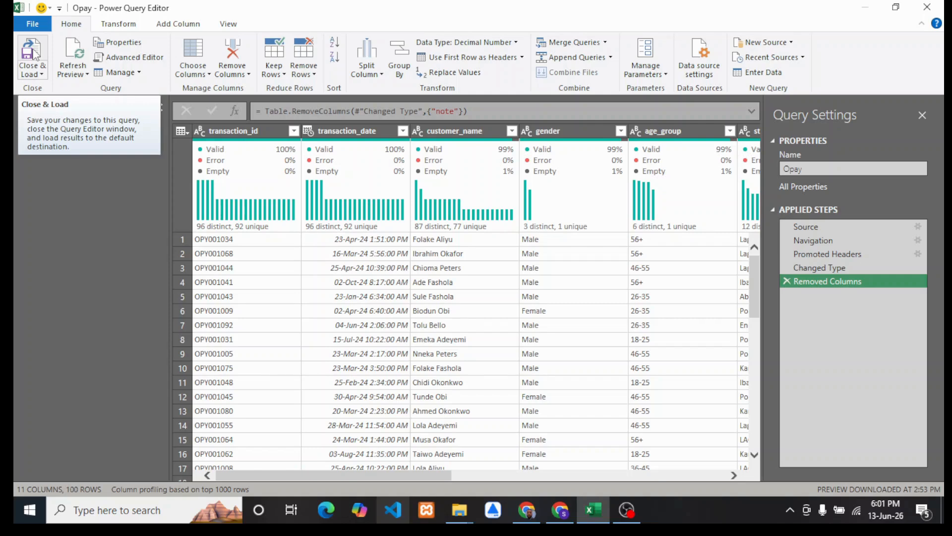
{"action": "left_click", "coordinate": [42, 75]}
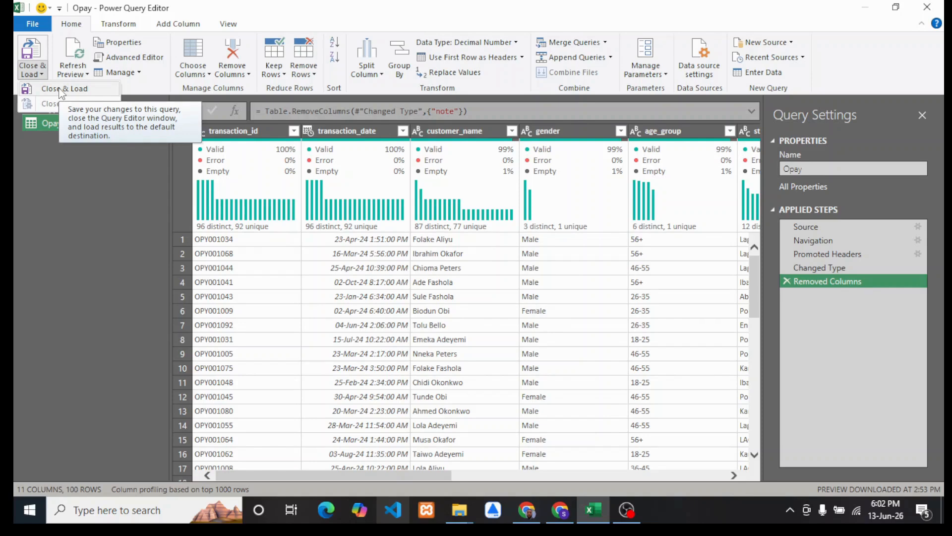
{"action": "left_click", "coordinate": [60, 90]}
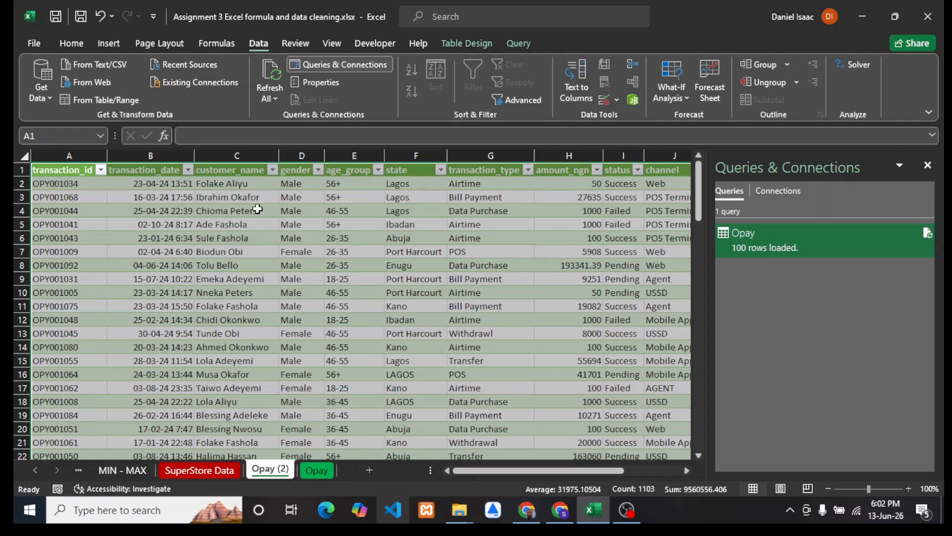
{"action": "left_click_drag", "start_coordinate": [193, 195], "coordinate": [595, 390]}
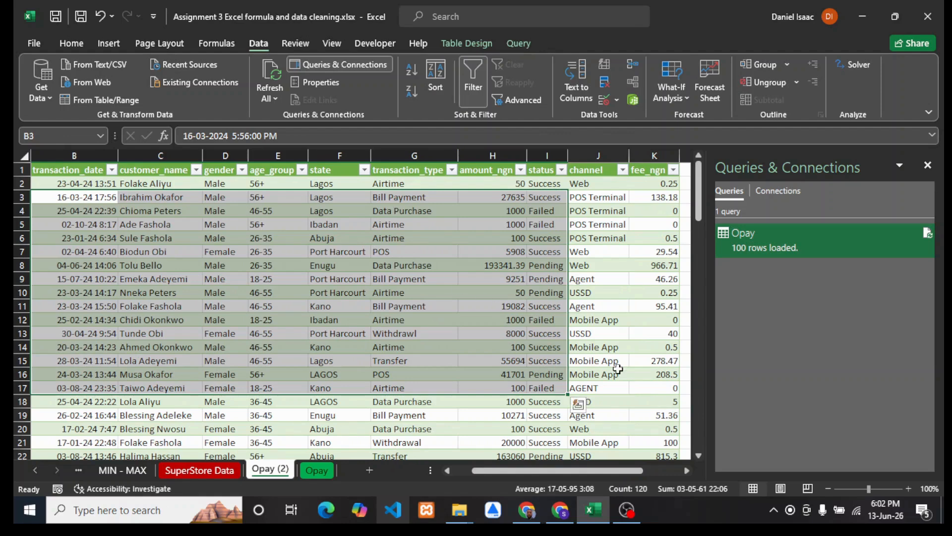
{"action": "left_click", "coordinate": [617, 348]}
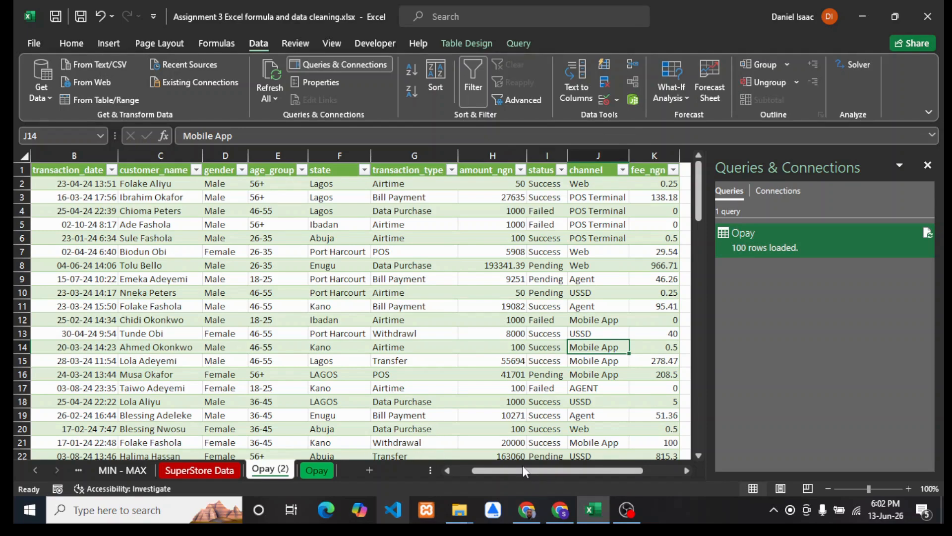
{"action": "left_click", "coordinate": [681, 470]}
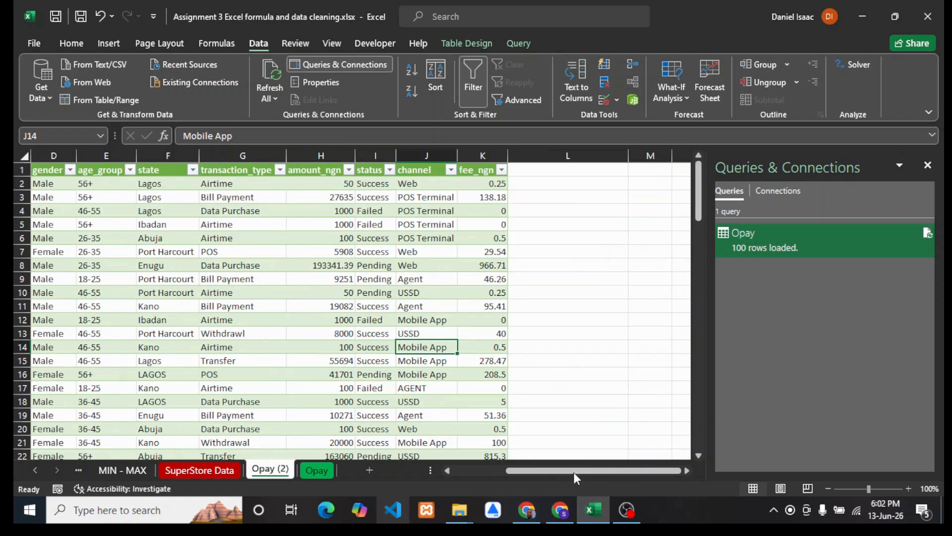
{"action": "left_click_drag", "start_coordinate": [570, 471], "coordinate": [516, 470]}
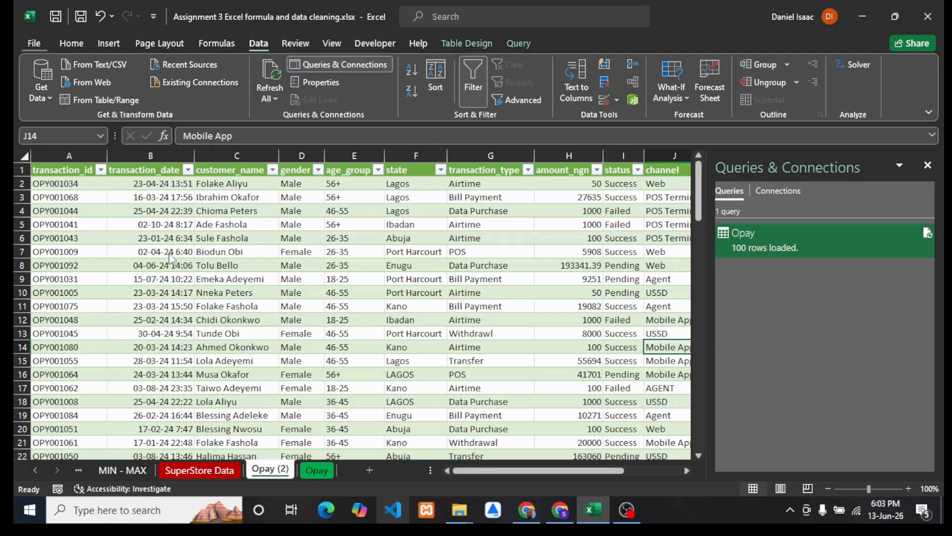
{"action": "key", "text": "alt+f"}
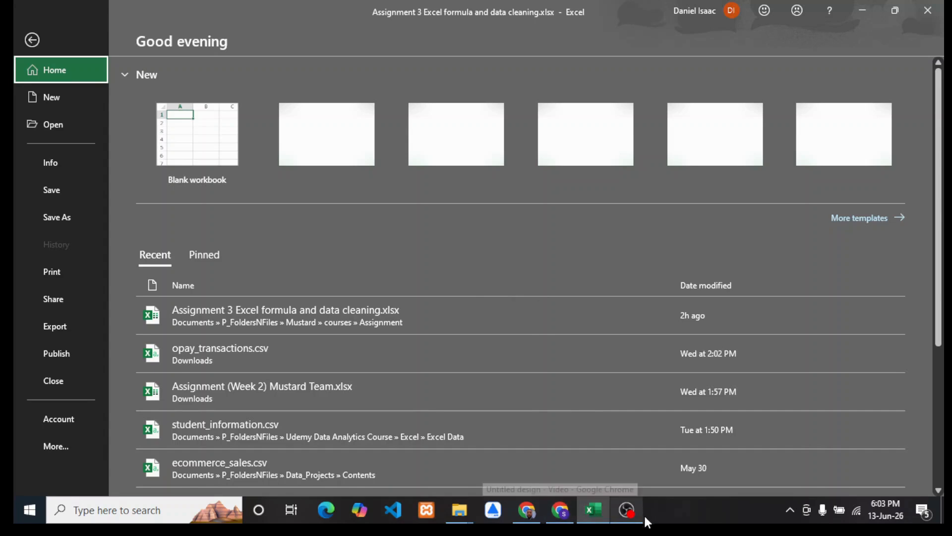
{"action": "left_click", "coordinate": [629, 519]}
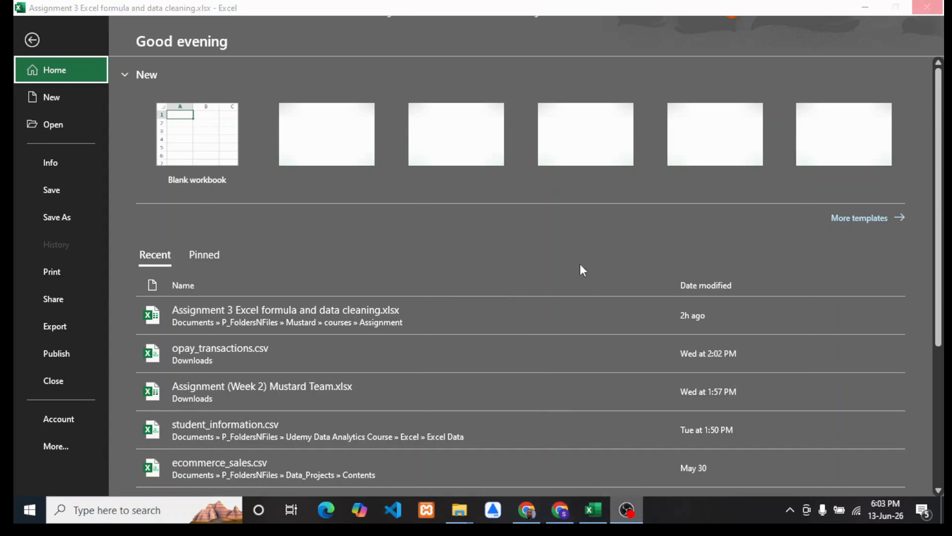